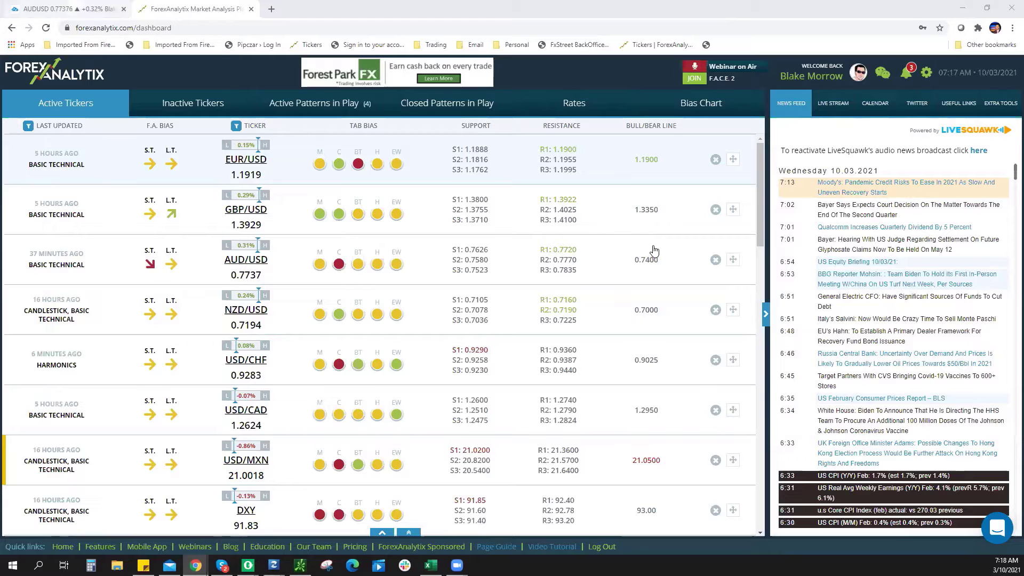
# Switch from the ForexAnalytix dashboard to the TradingView AUDUSD hourly chart tab
pyautogui.hotkey('ctrl', 'shift', 'Tab')
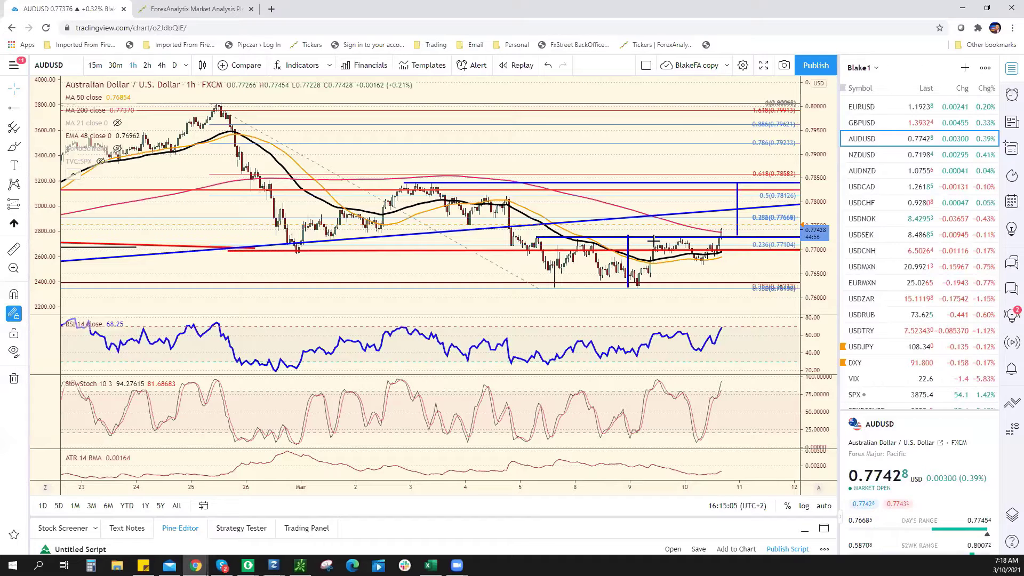
# Zoom the AUDUSD time axis and switch the chart to the 4-hour interval to view the uptrend channel
pyautogui.scroll(3, 653, 242)
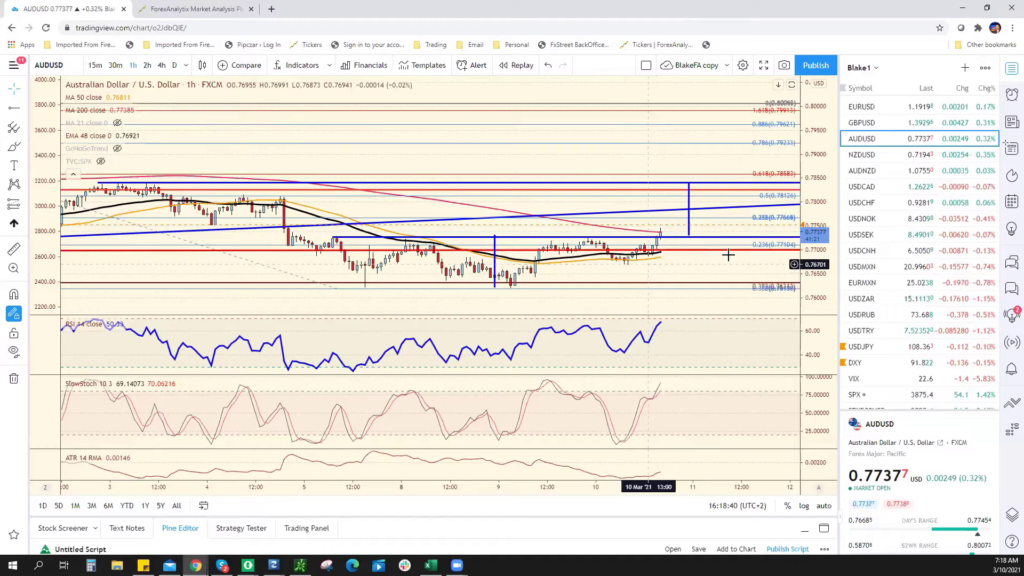
pyautogui.scroll(-1, 676, 279)
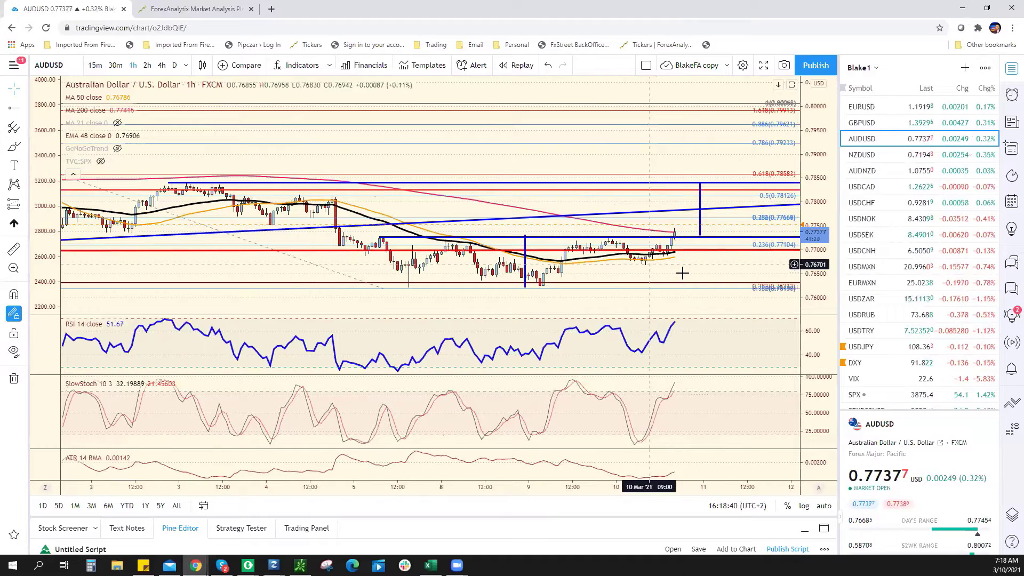
pyautogui.scroll(-1, 685, 278)
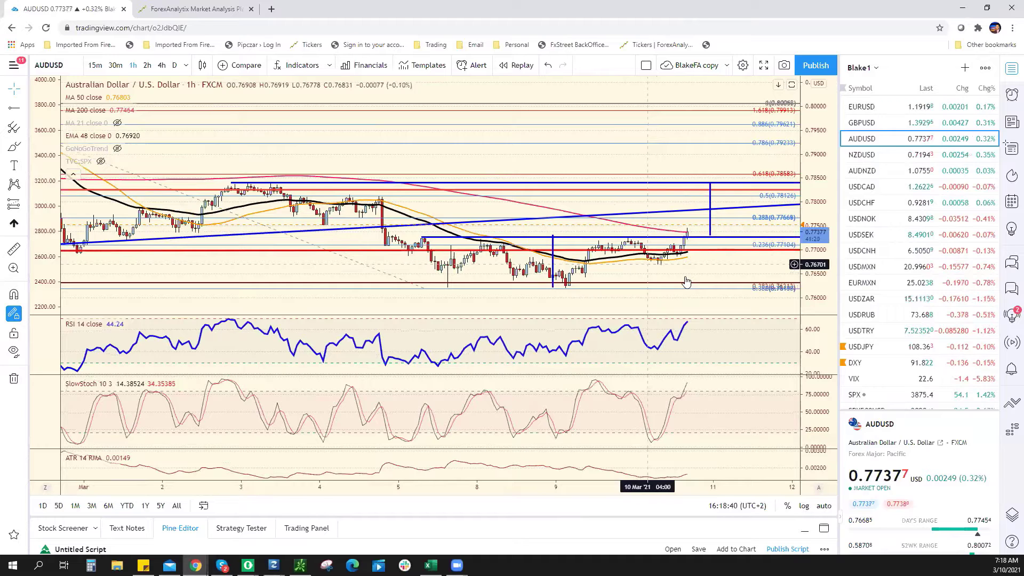
pyautogui.scroll(-1, 718, 225)
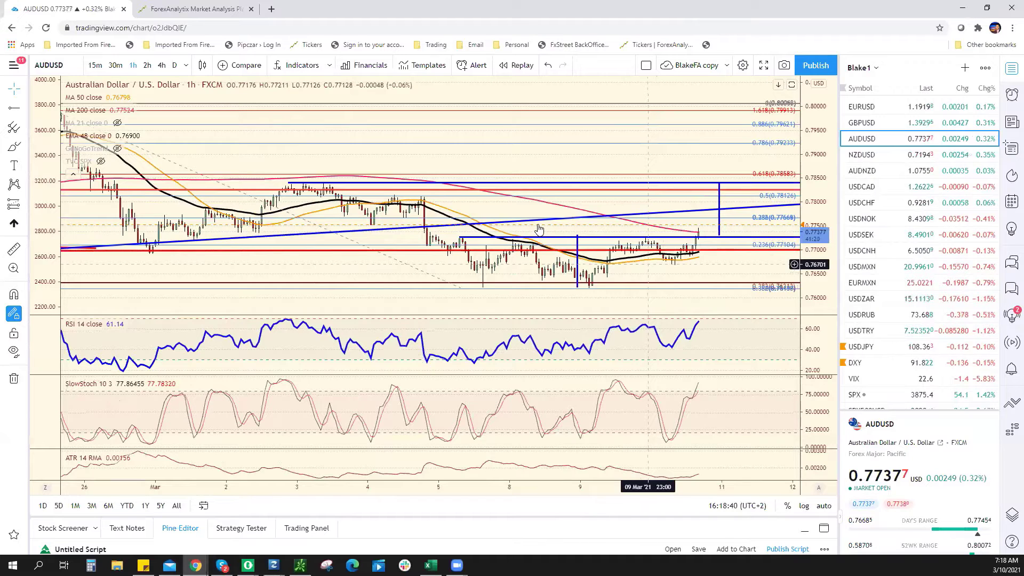
pyautogui.scroll(-5, 540, 229)
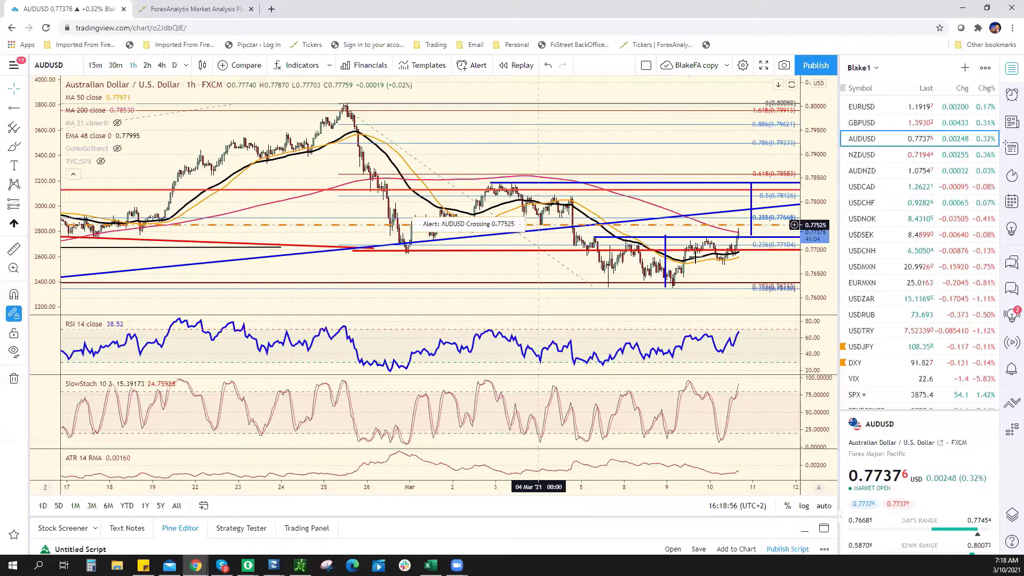
pyautogui.write('4h')
pyautogui.press('Return')
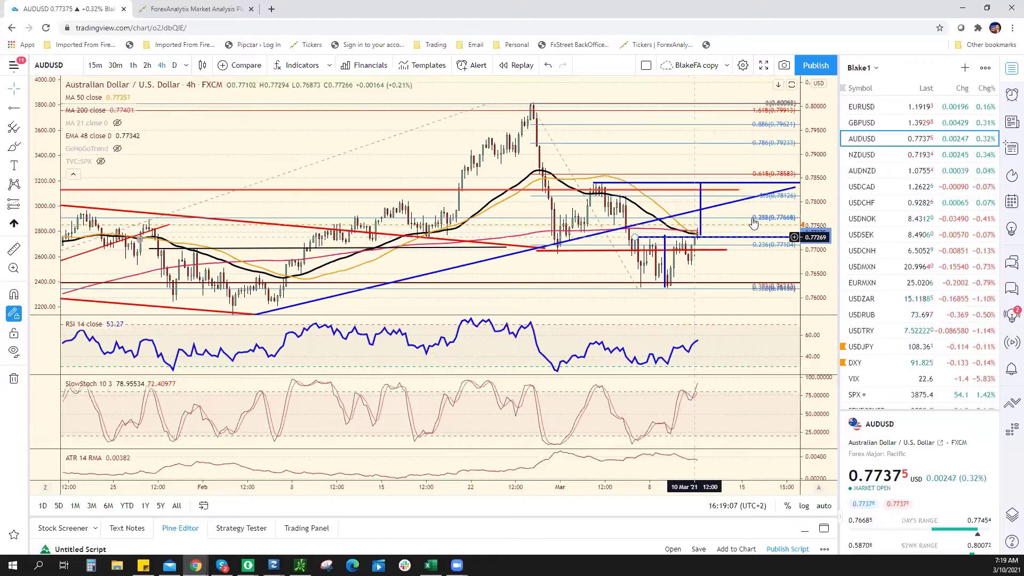
pyautogui.scroll(-3, 753, 223)
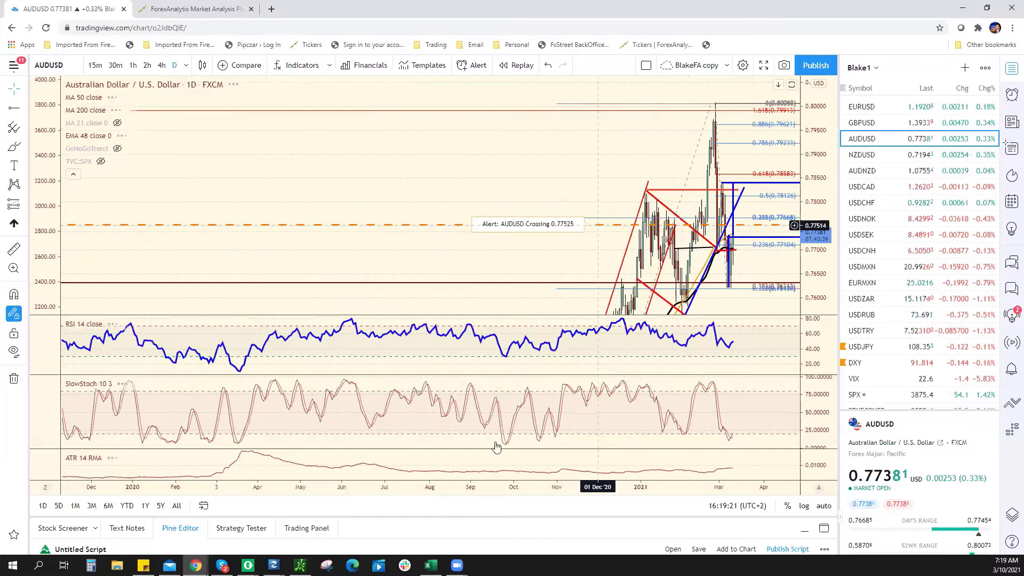
pyautogui.scroll(1, 691, 235)
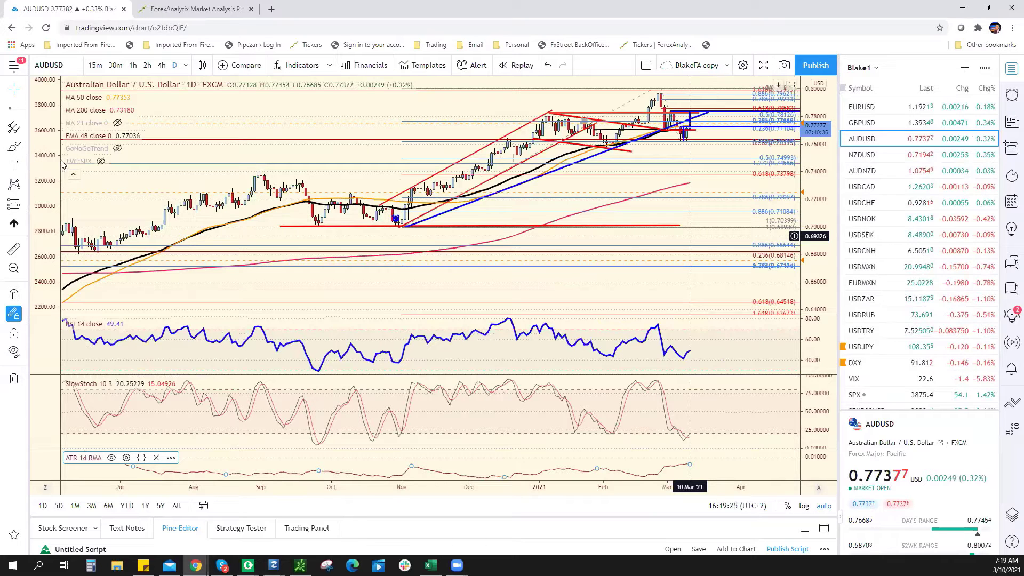
pyautogui.scroll(2, 402, 359)
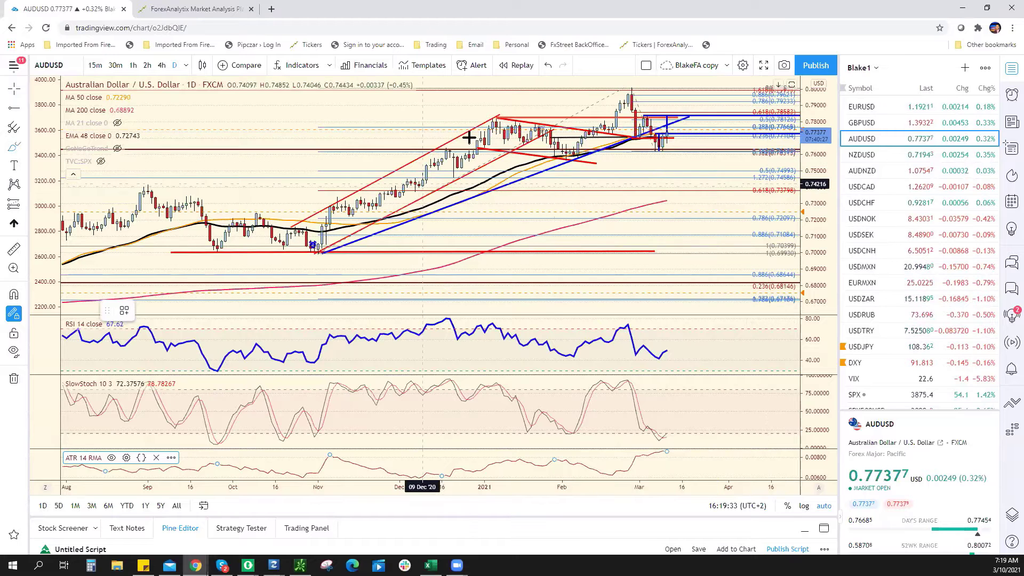
# Sketch a projected AUDUSD price path down toward 0.74, then remove it
pyautogui.moveTo(421, 189)
pyautogui.mouseDown()
pyautogui.moveTo(500, 117)
pyautogui.moveTo(549, 148)
pyautogui.moveTo(619, 104)
pyautogui.moveTo(704, 127)
pyautogui.mouseUp()
pyautogui.moveTo(740, 181); pyautogui.dragTo(740, 181)
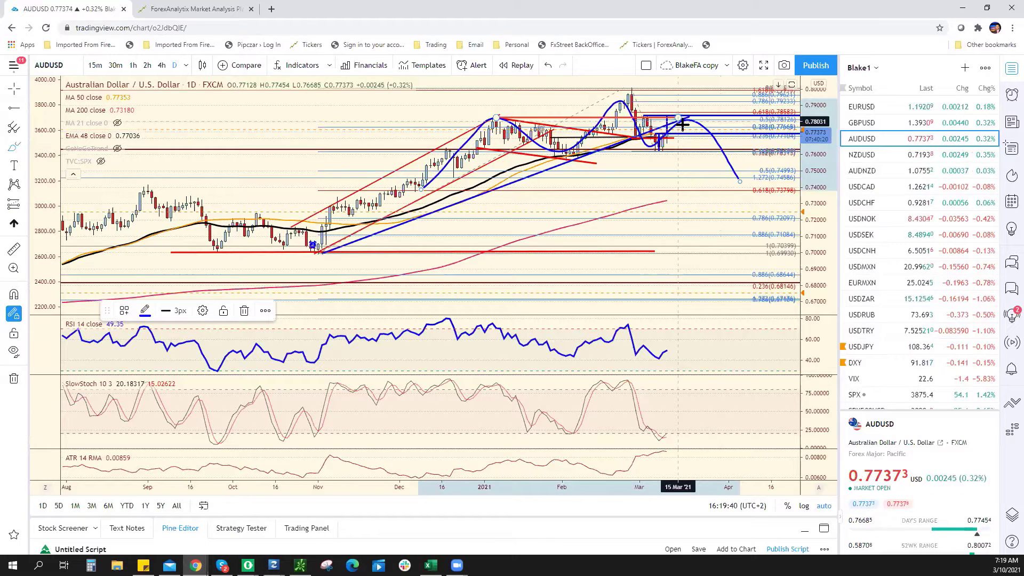
pyautogui.rightClick(735, 246)
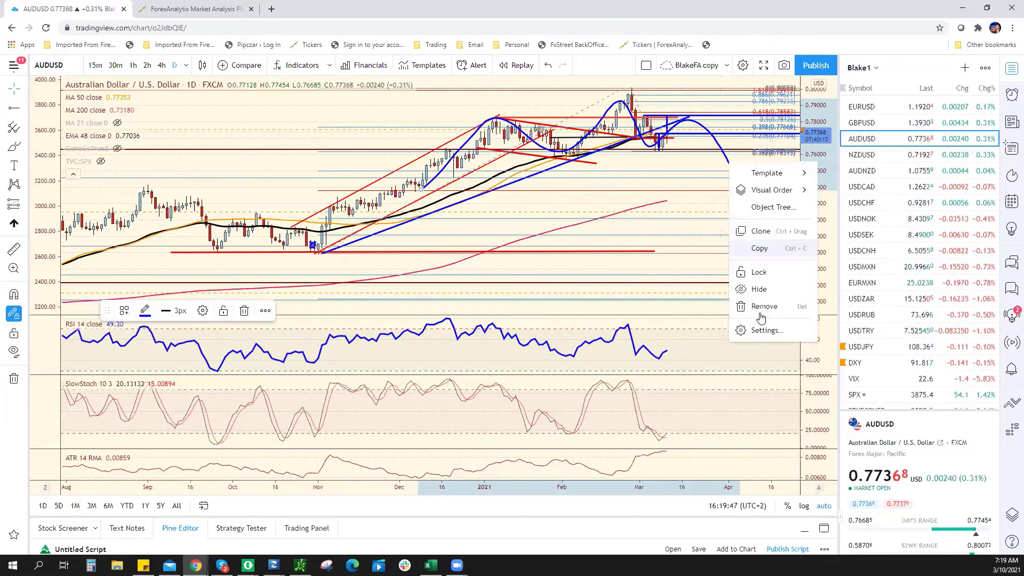
pyautogui.click(761, 309)
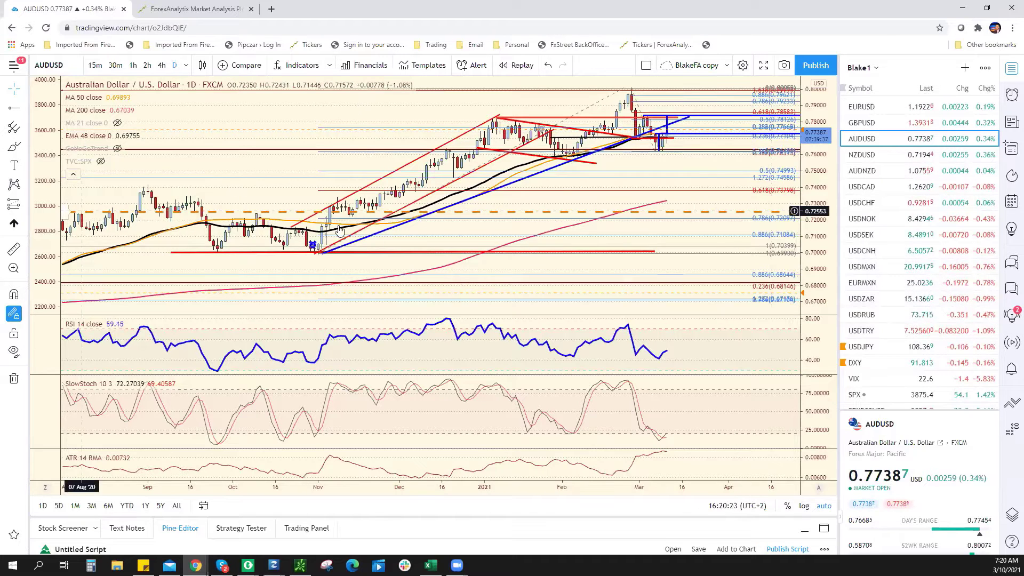
# Return the AUDUSD chart to 1-hour candles and bring up the Excel bias chart
pyautogui.moveTo(86, 123)
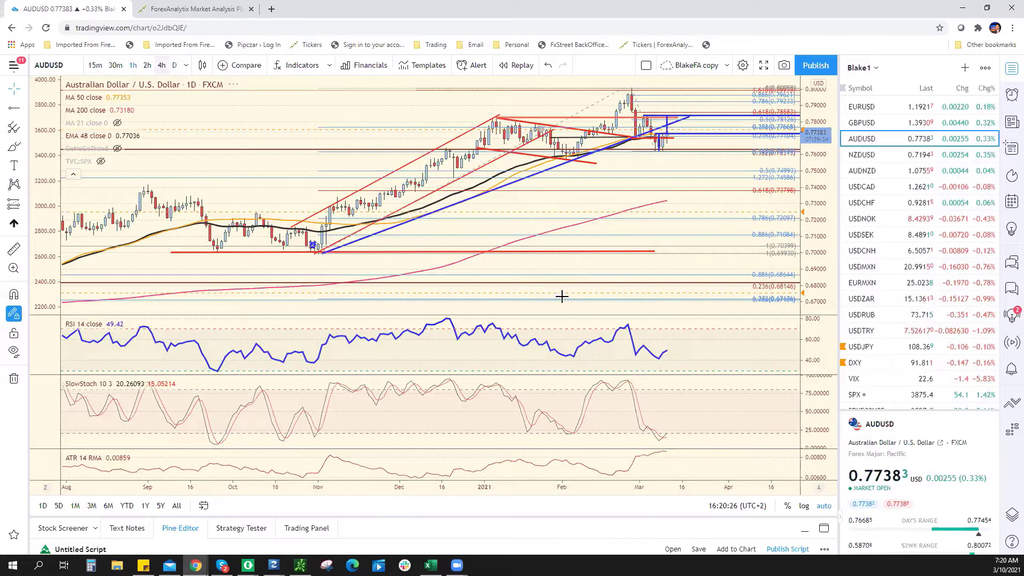
pyautogui.write('1h')
pyautogui.press('Return')
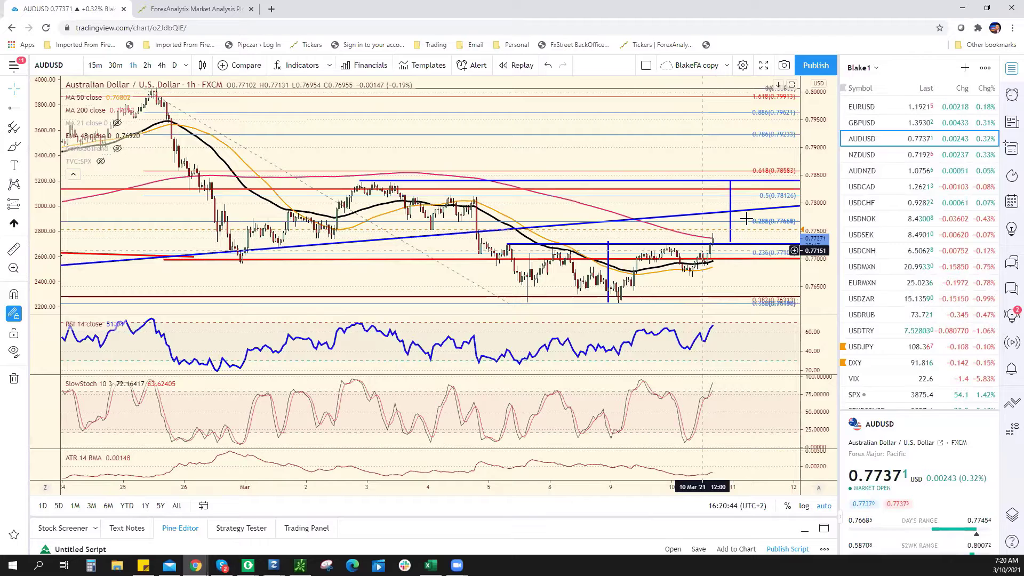
pyautogui.scroll(-2, 747, 223)
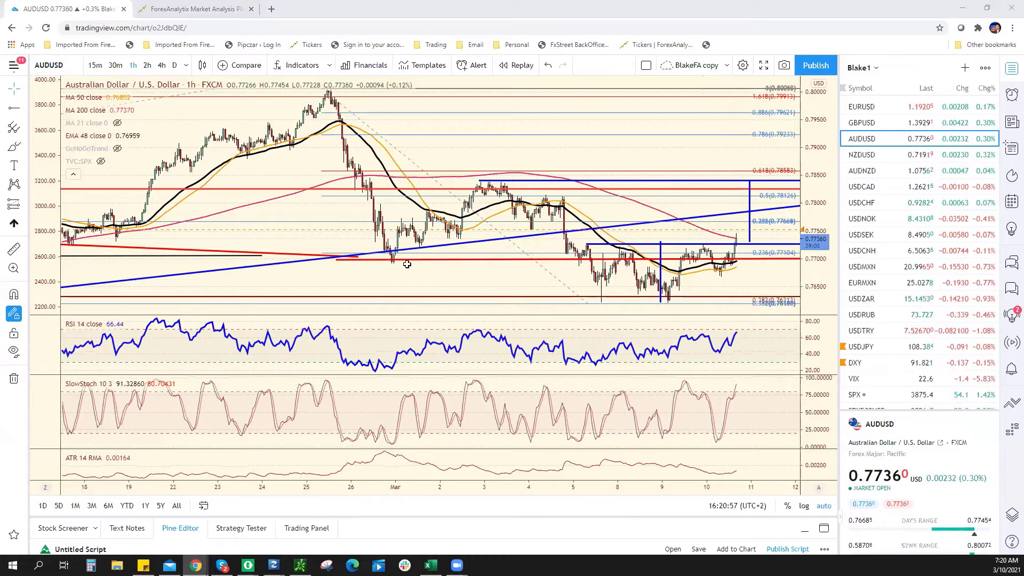
pyautogui.hotkey('alt', 'Tab')
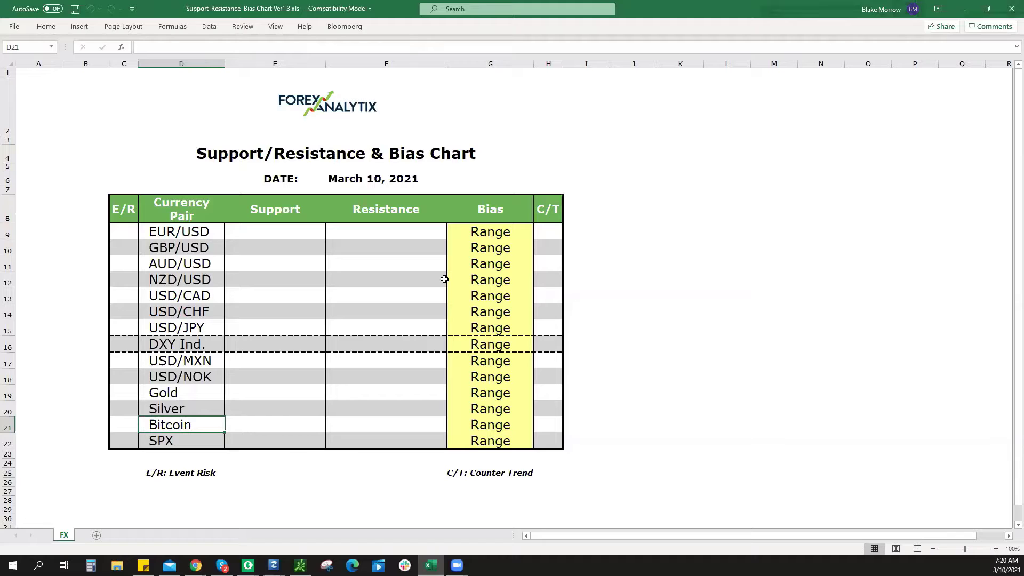
# Enter .7766 as AUD/USD resistance in cell F11, then go back to TradingView
pyautogui.click(386, 264)
pyautogui.write('.7766')
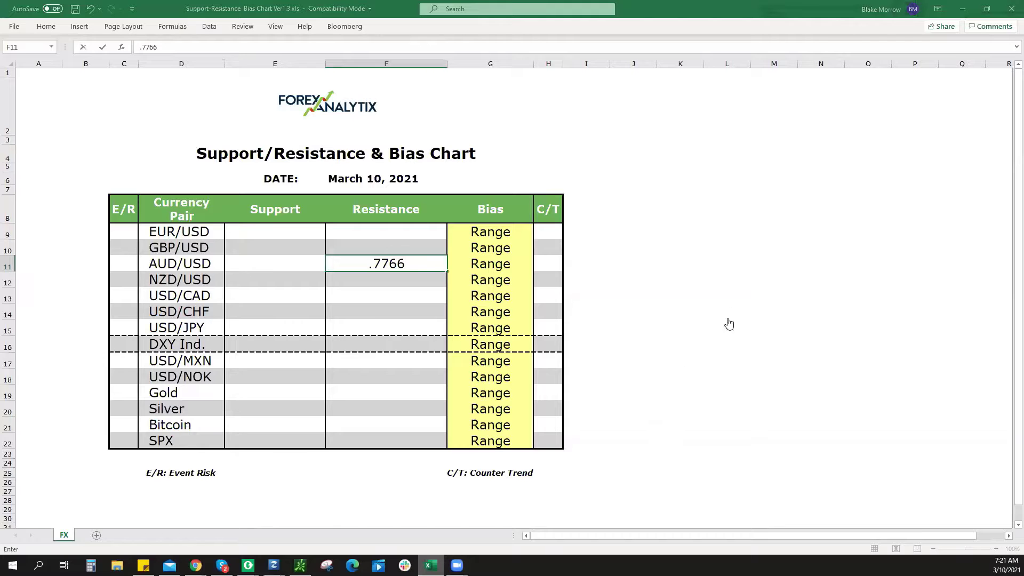
pyautogui.hotkey('alt', 'Tab')
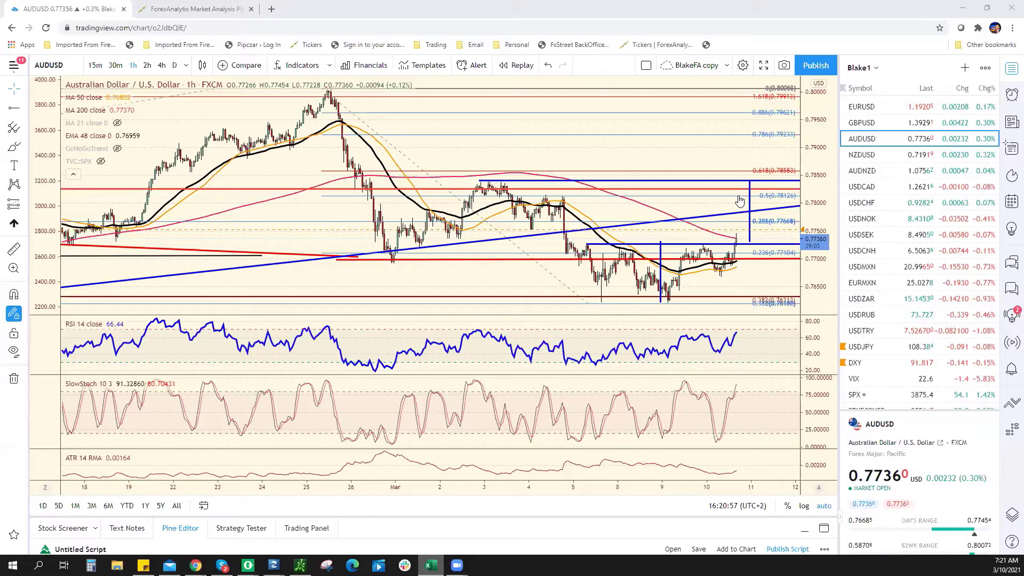
# Review the hourly AUDUSD levels, then switch back to the Excel bias chart
pyautogui.click(436, 395)
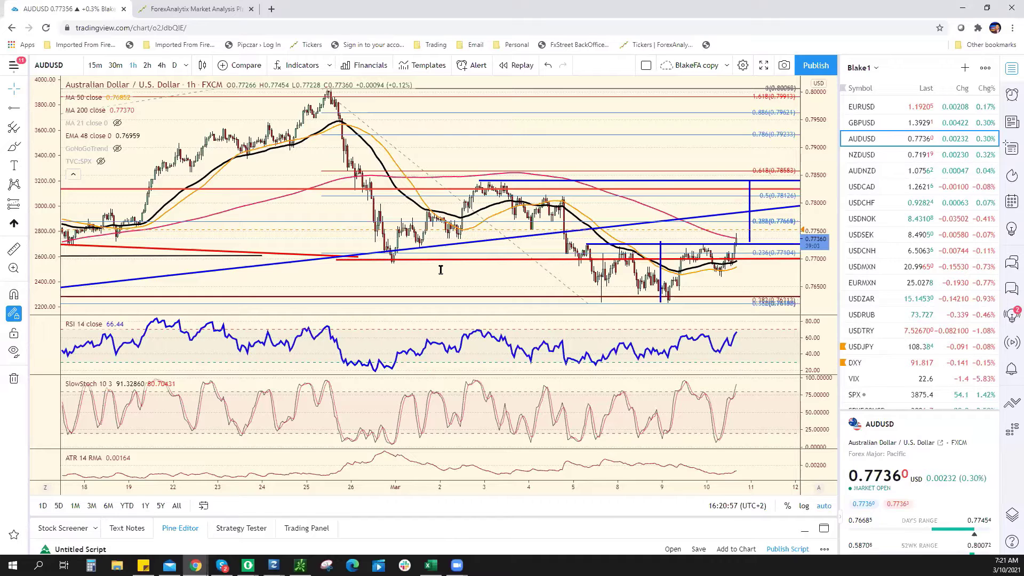
pyautogui.hotkey('alt', 'Tab')
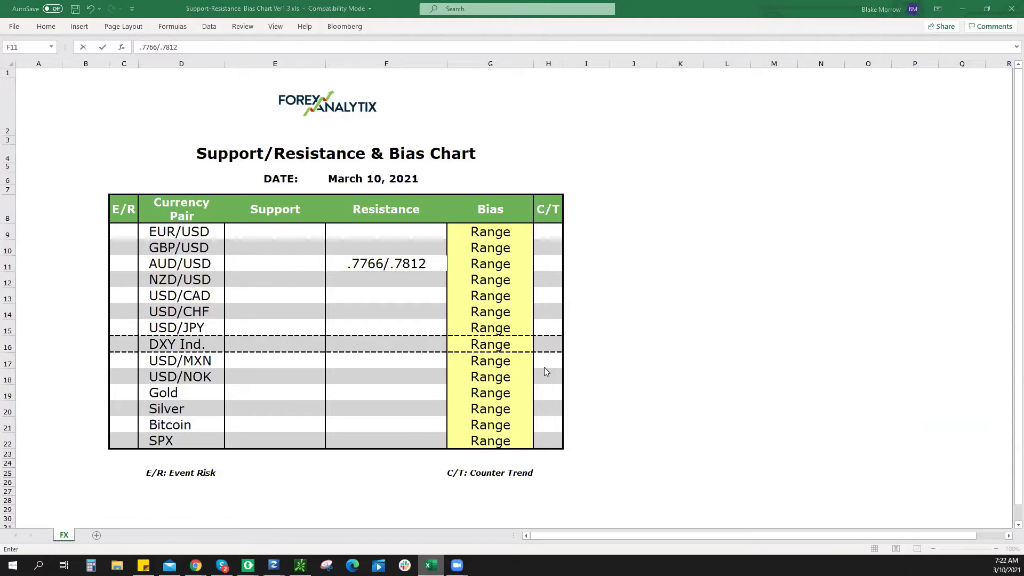
# Enter .7670 as AUD/USD support in cell E11 and return to the TradingView chart
pyautogui.hotkey('alt', 'Tab')
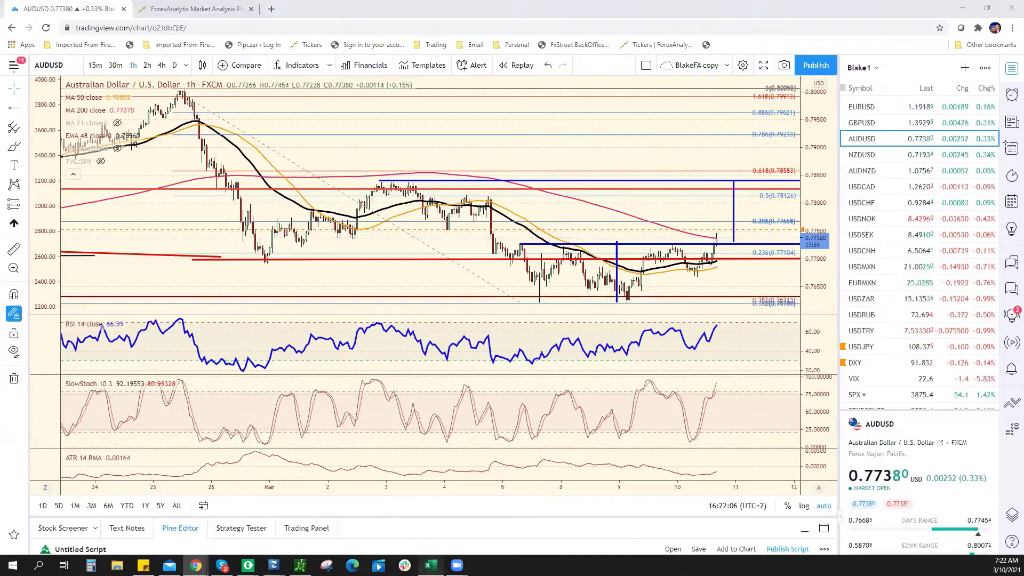
pyautogui.hotkey('alt', 'Tab')
pyautogui.click(255, 263)
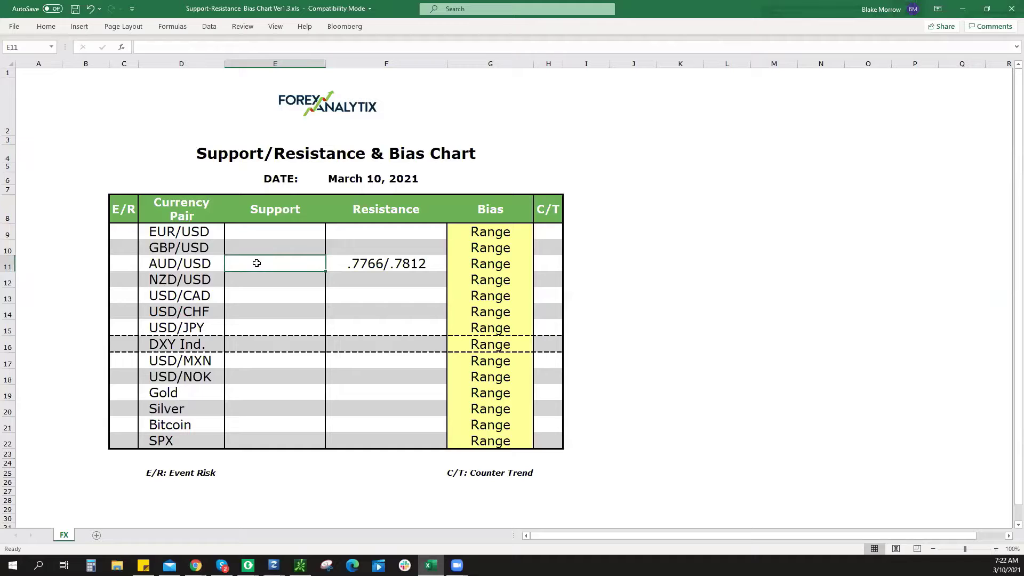
pyautogui.write('.767')
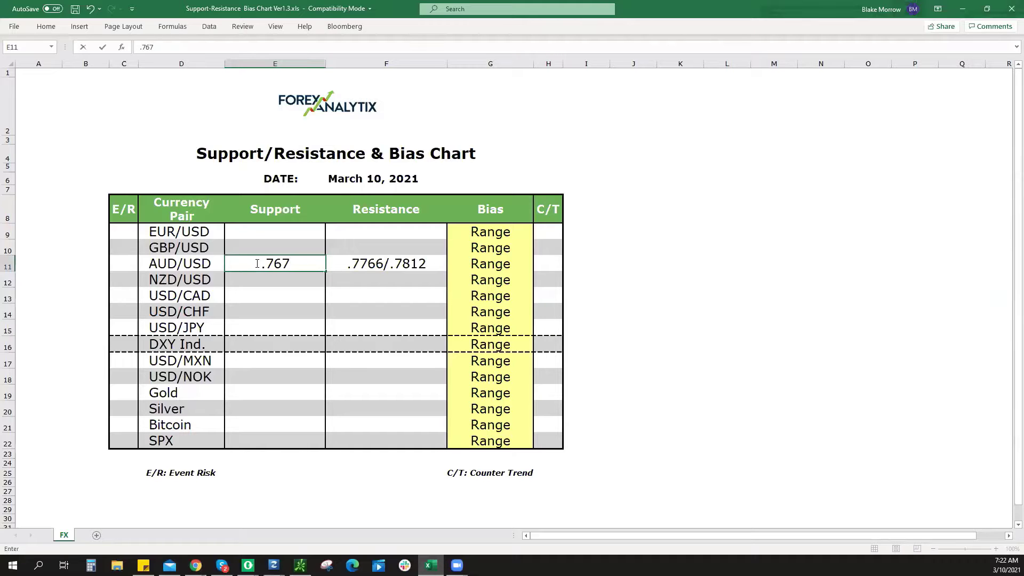
pyautogui.write('0')
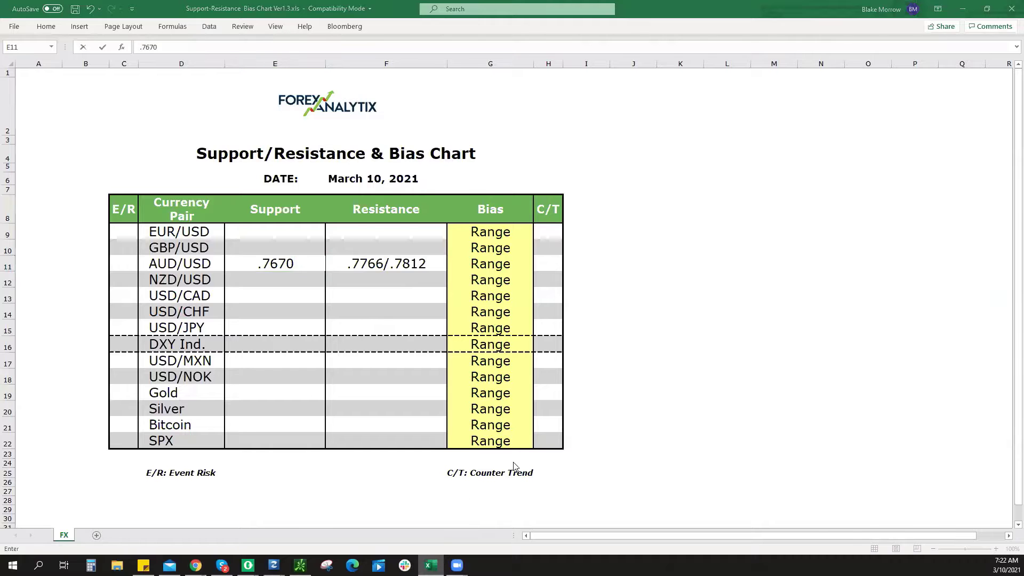
pyautogui.hotkey('alt', 'Tab')
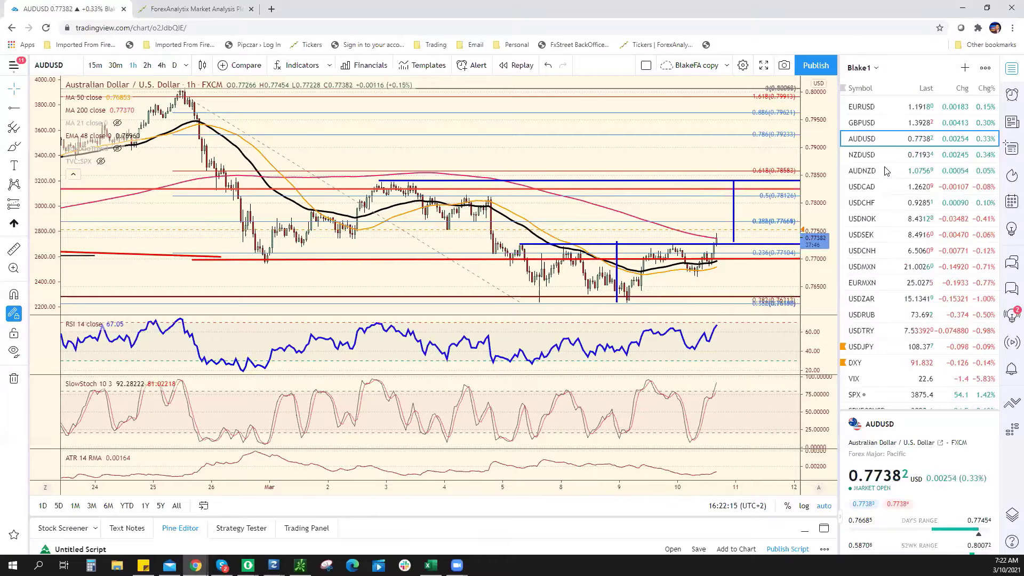
# Scroll the chart and change the symbol to EURUSD
pyautogui.scroll(-1, 777, 216)
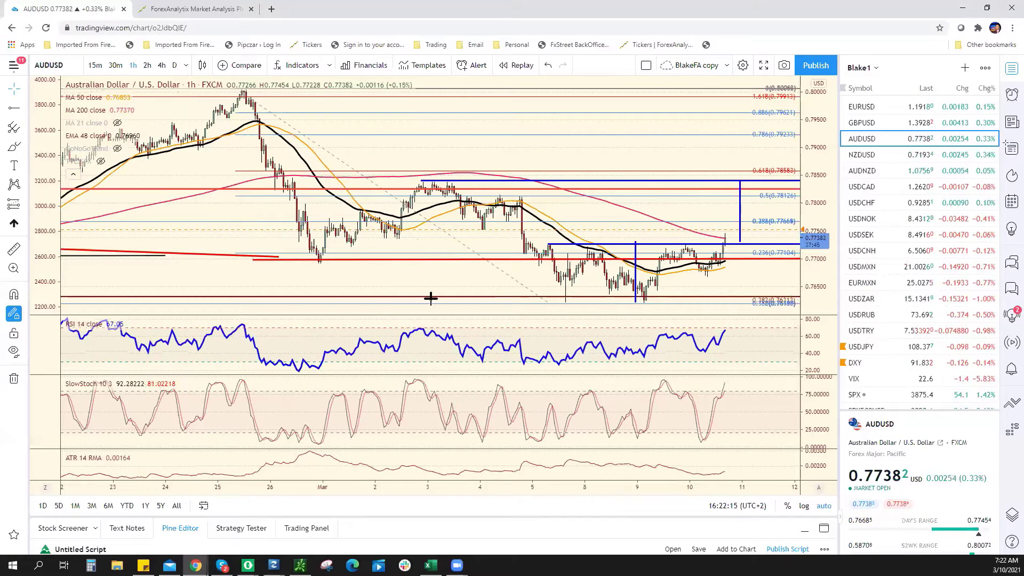
pyautogui.scroll(-1, 606, 296)
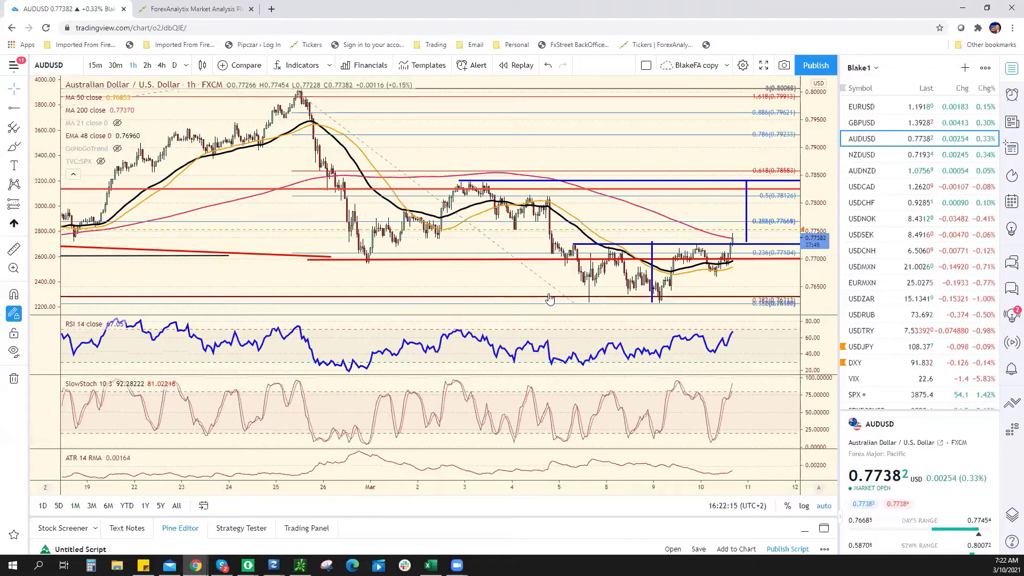
pyautogui.press('Up')
pyautogui.press('Up')
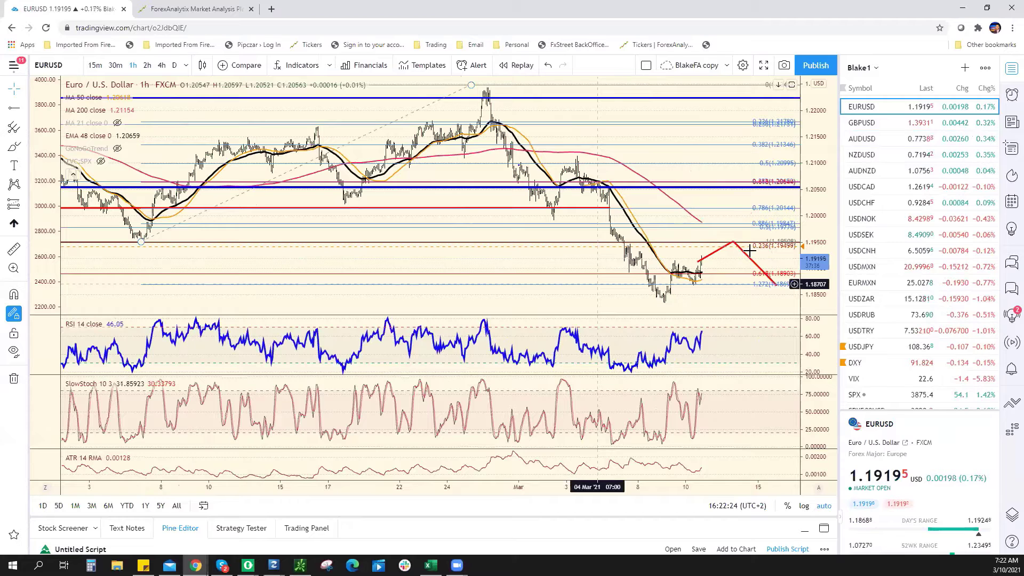
# Draw two rising trendlines under the recent EURUSD lows toward 1.194, then return to Excel
pyautogui.hotkey('alt', 't')
pyautogui.click(663, 303)
pyautogui.click(750, 251)
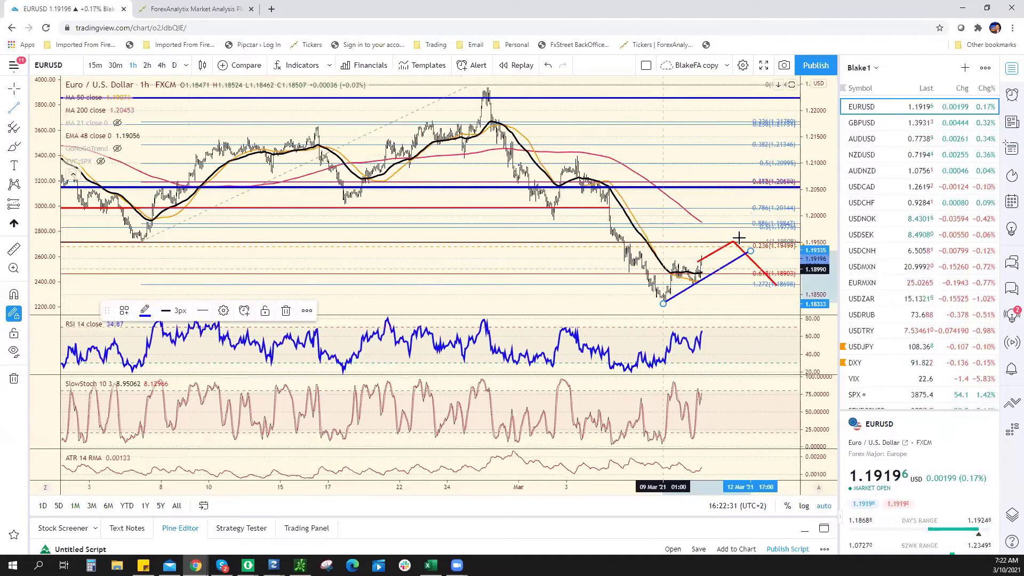
pyautogui.click(628, 274)
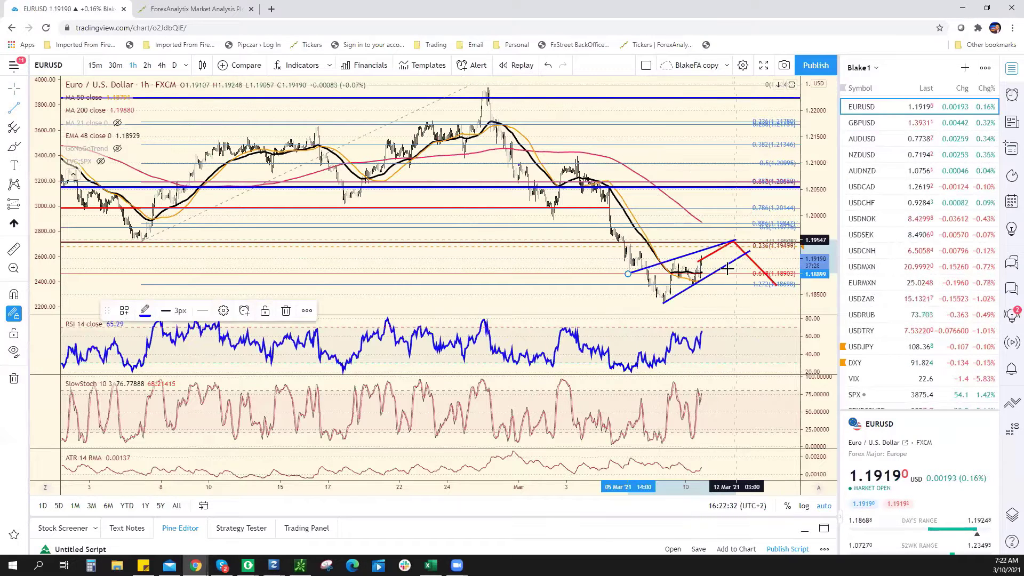
pyautogui.click(738, 240)
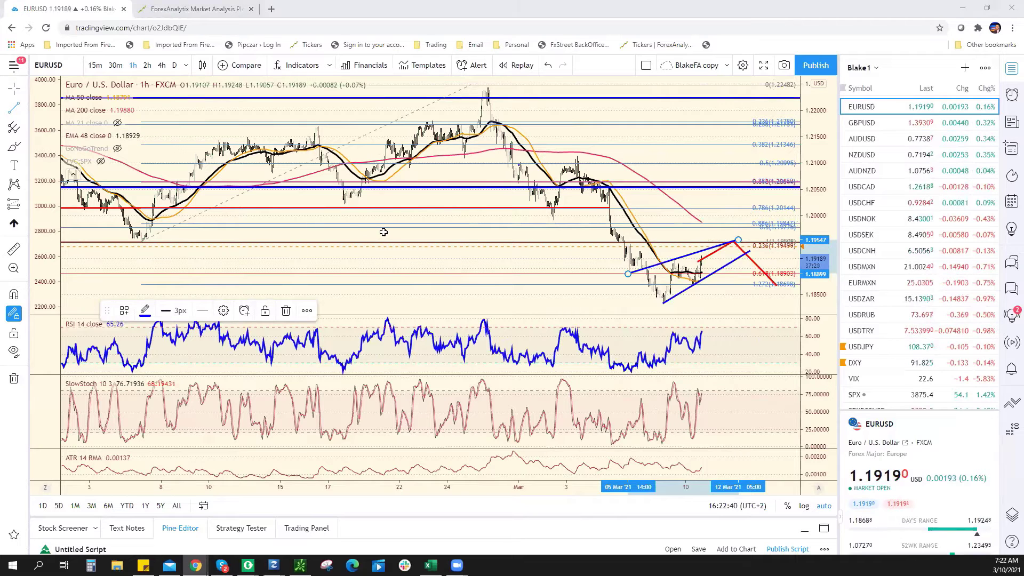
pyautogui.hotkey('alt', 'Tab')
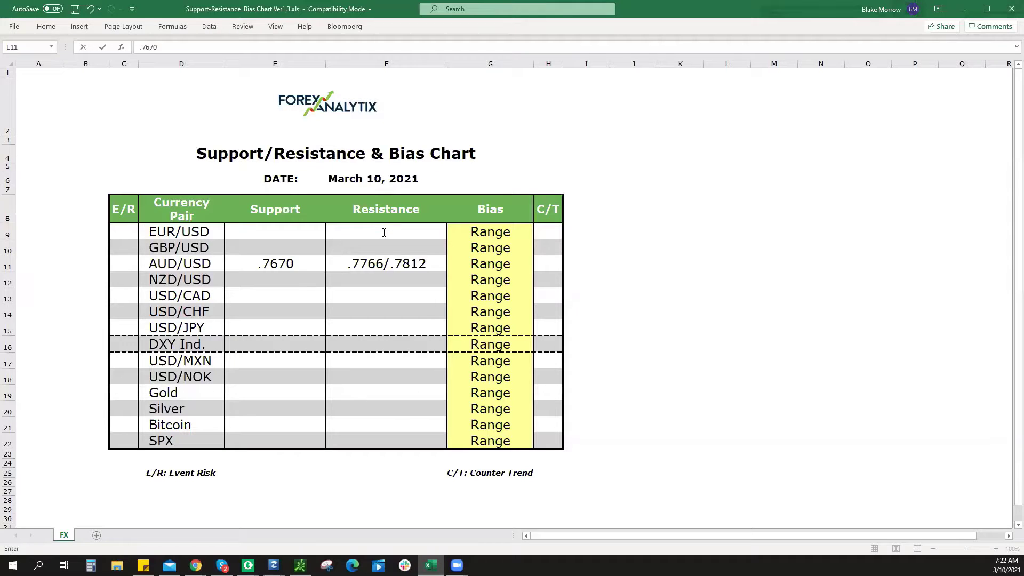
# Commit 1.1950 as EUR/USD resistance, set its bias to Bearish, and return to the chart
pyautogui.click(532, 238)
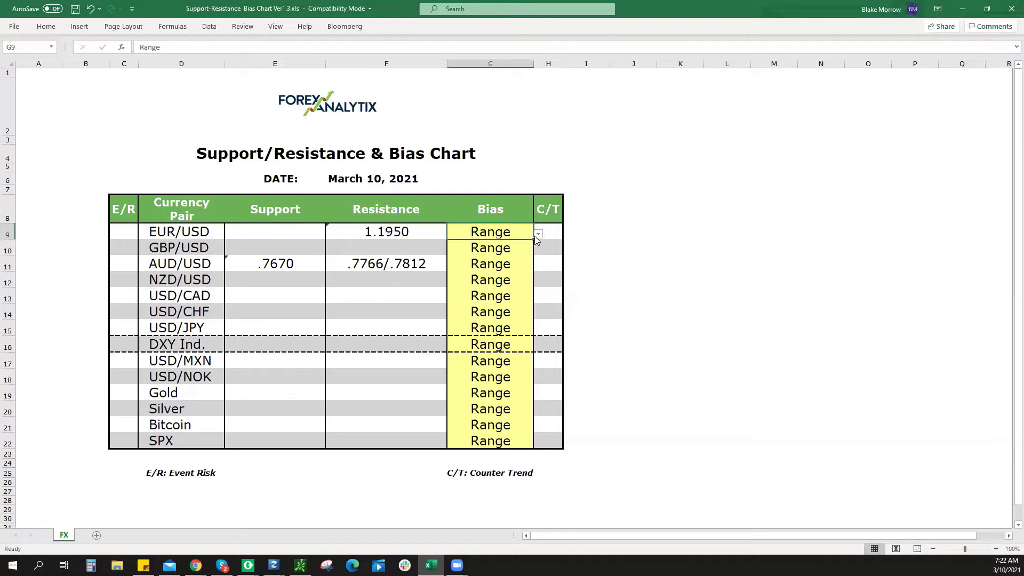
pyautogui.click(538, 234)
pyautogui.click(470, 250)
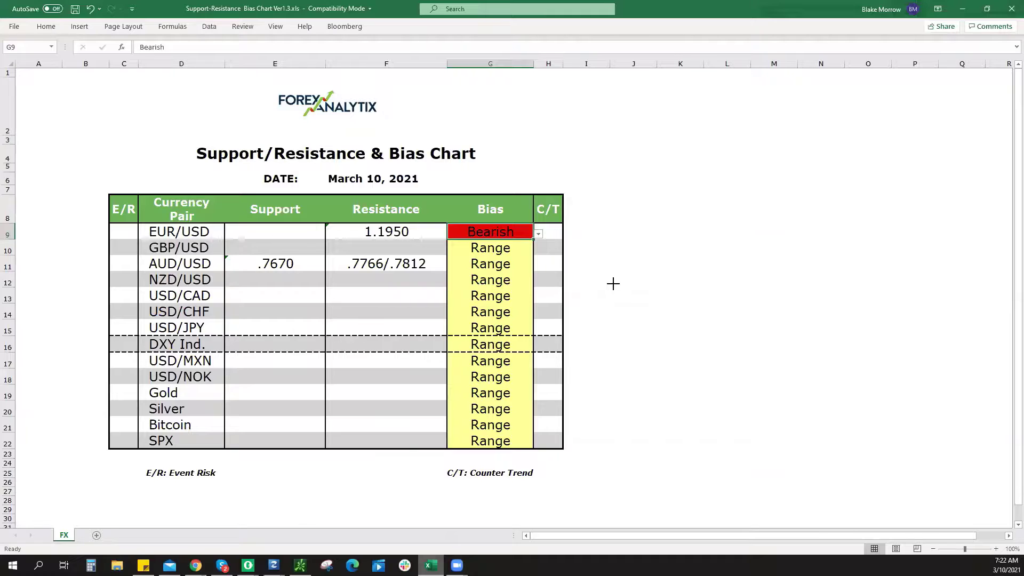
pyautogui.hotkey('alt', 'Tab')
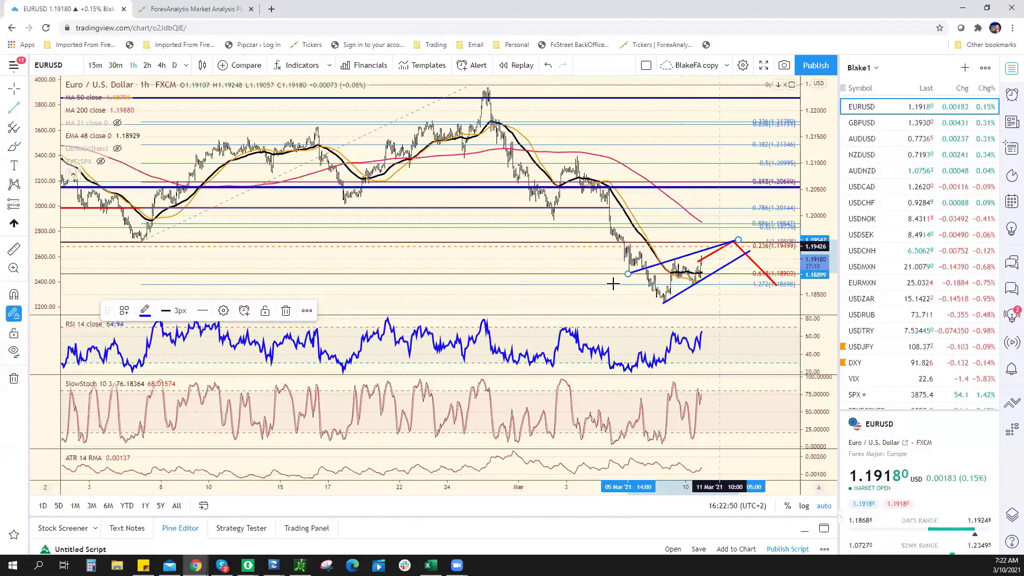
# Zoom in on the recent EURUSD channel, then switch back to the Excel sheet
pyautogui.scroll(3, 613, 286)
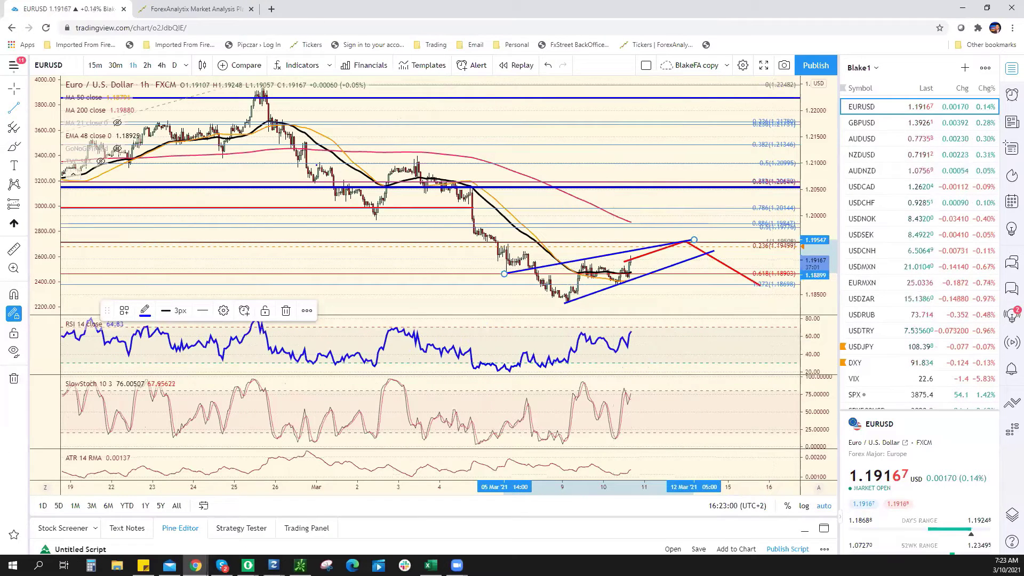
pyautogui.hotkey('alt', 'Tab')
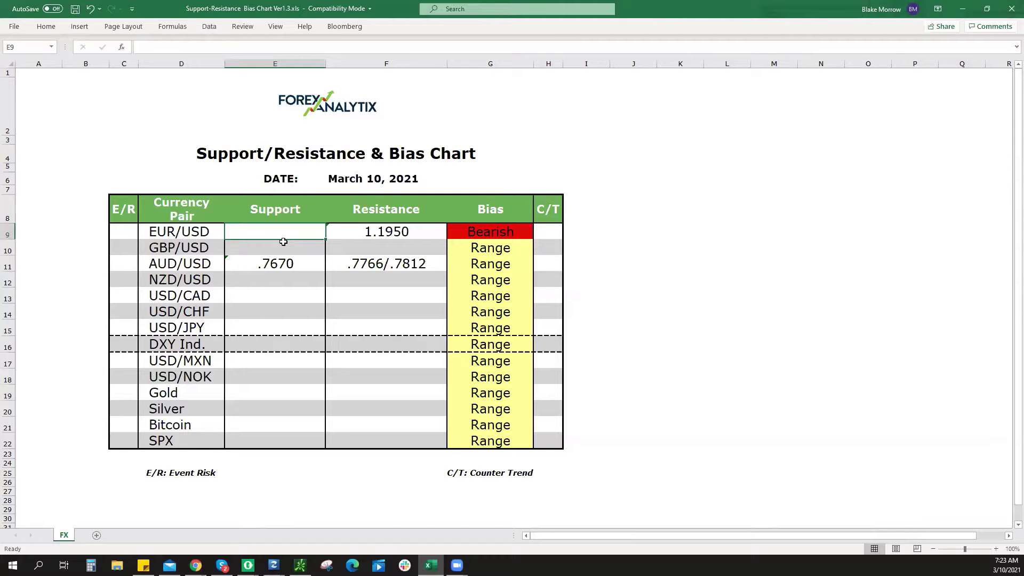
# Enter 1.1870 as EUR/USD support in E9 and return to the EURUSD chart
pyautogui.write('1.1870')
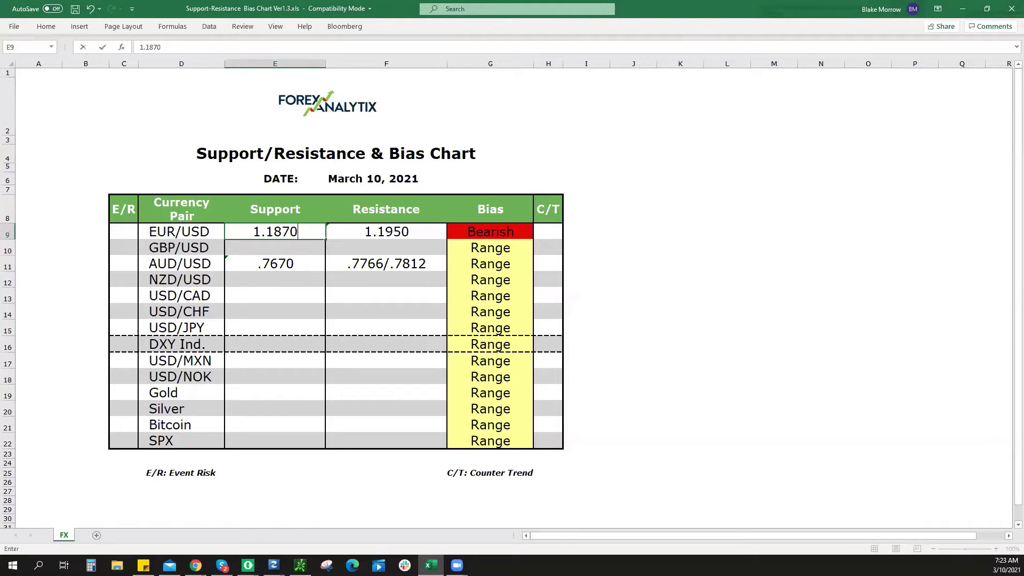
pyautogui.click(833, 263)
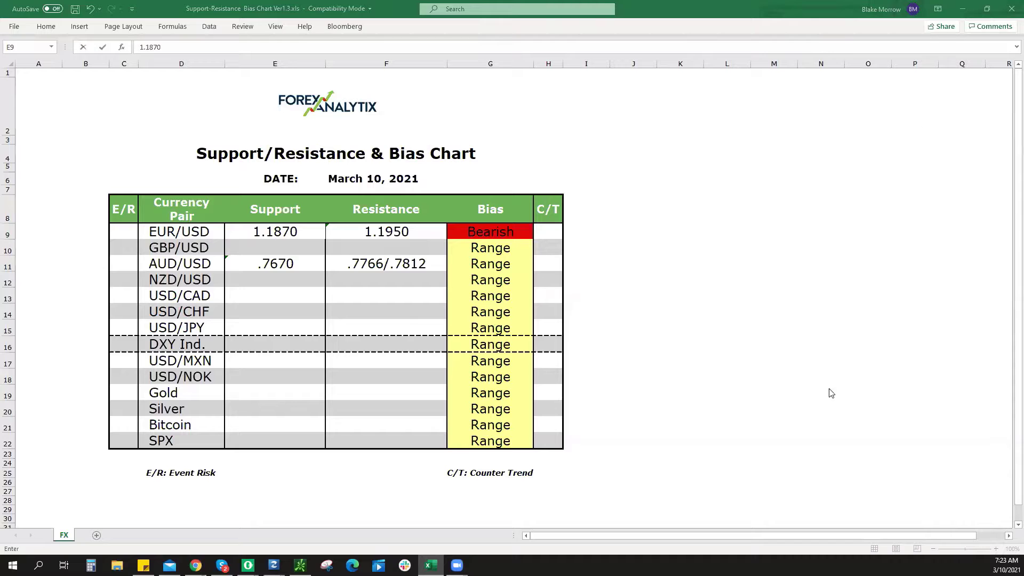
pyautogui.hotkey('alt', 'Tab')
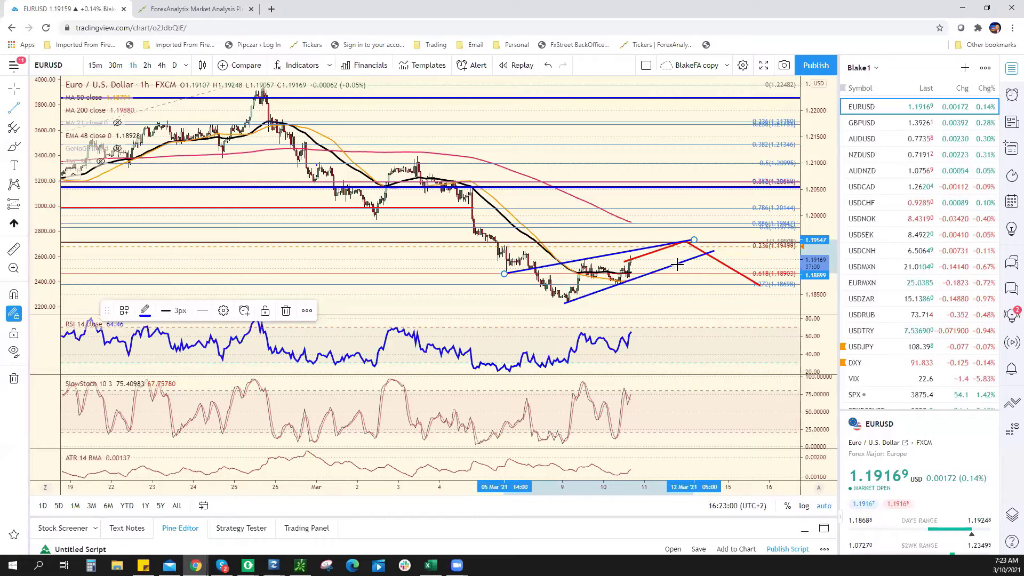
# Load GBPUSD, extend its red trendline to the right, and start entering 1.14 as resistance
pyautogui.press('space')
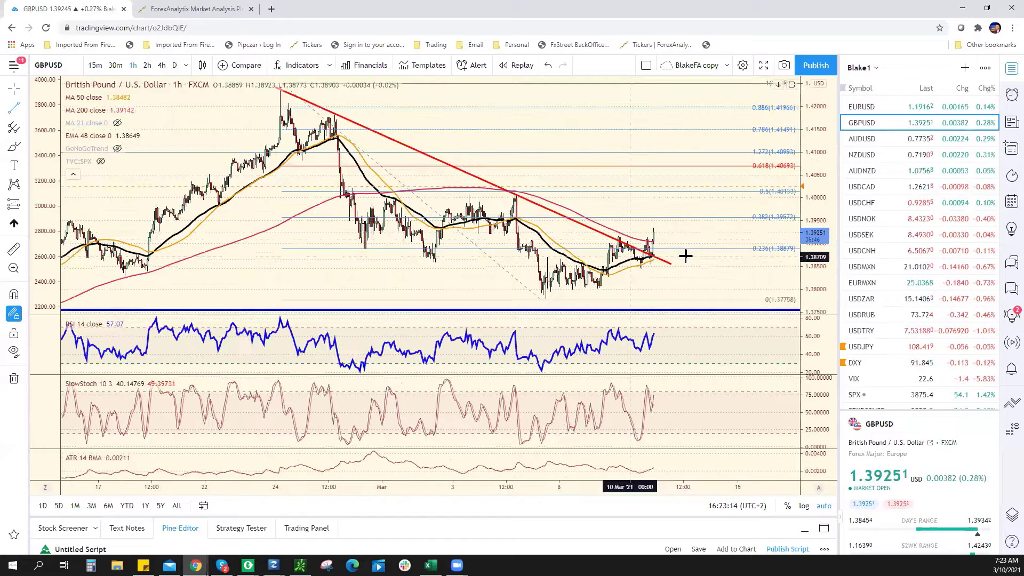
pyautogui.moveTo(686, 261); pyautogui.dragTo(681, 266)
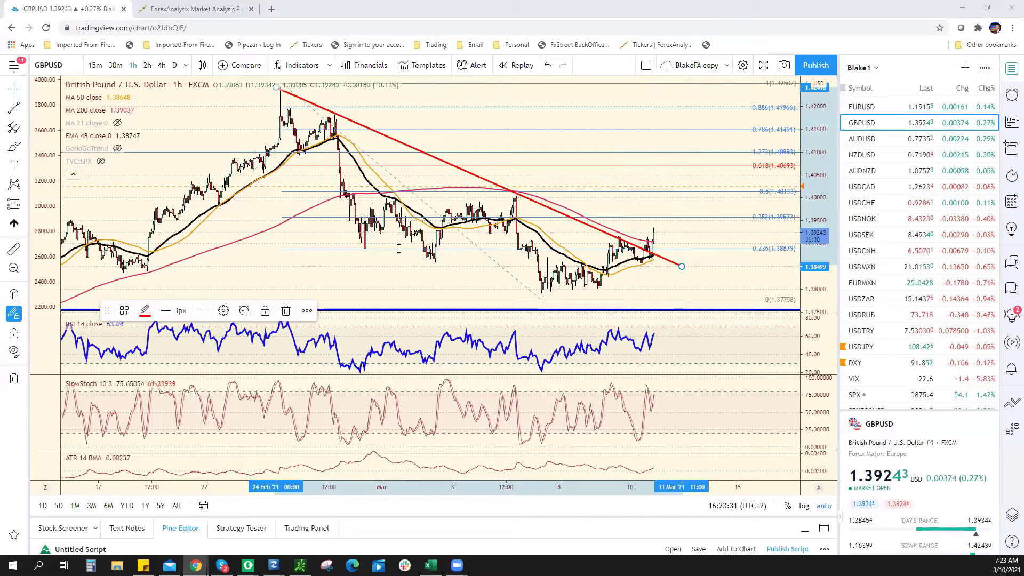
pyautogui.write('1.14')
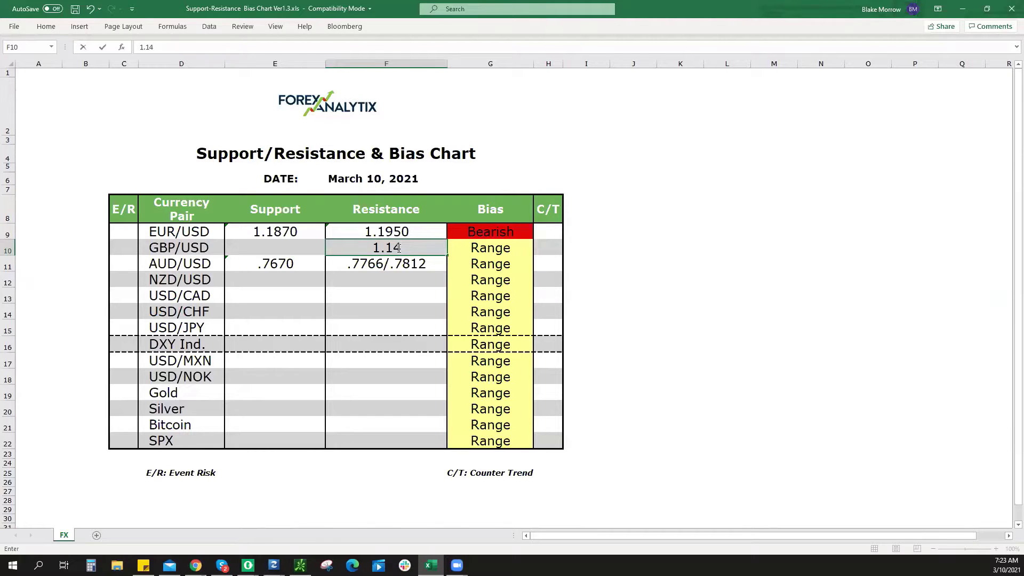
# Complete and commit 1.1410 as the GBP/USD resistance in cell F10
pyautogui.write('10')
pyautogui.press('Tab')
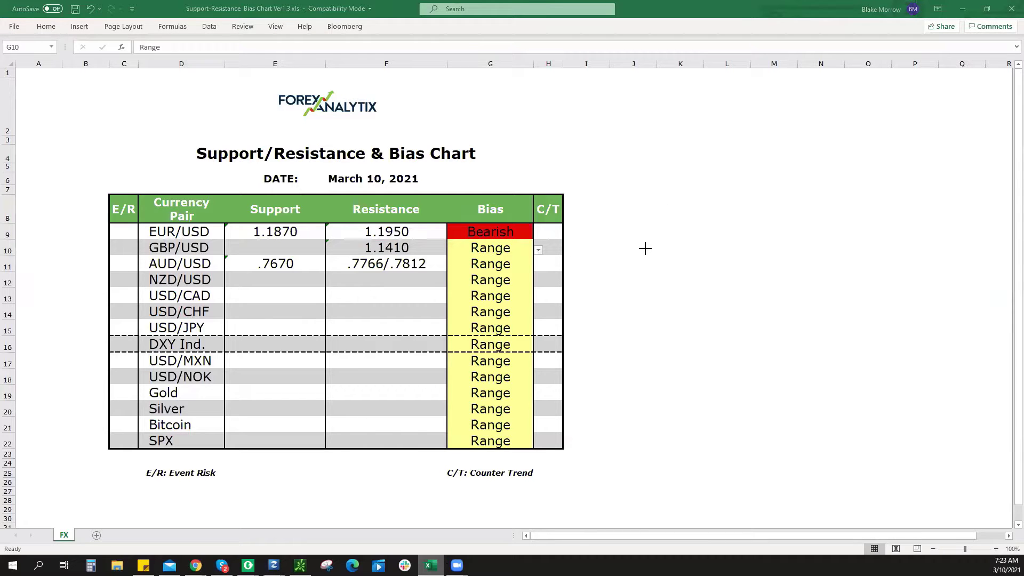
pyautogui.hotkey('alt', 'Tab')
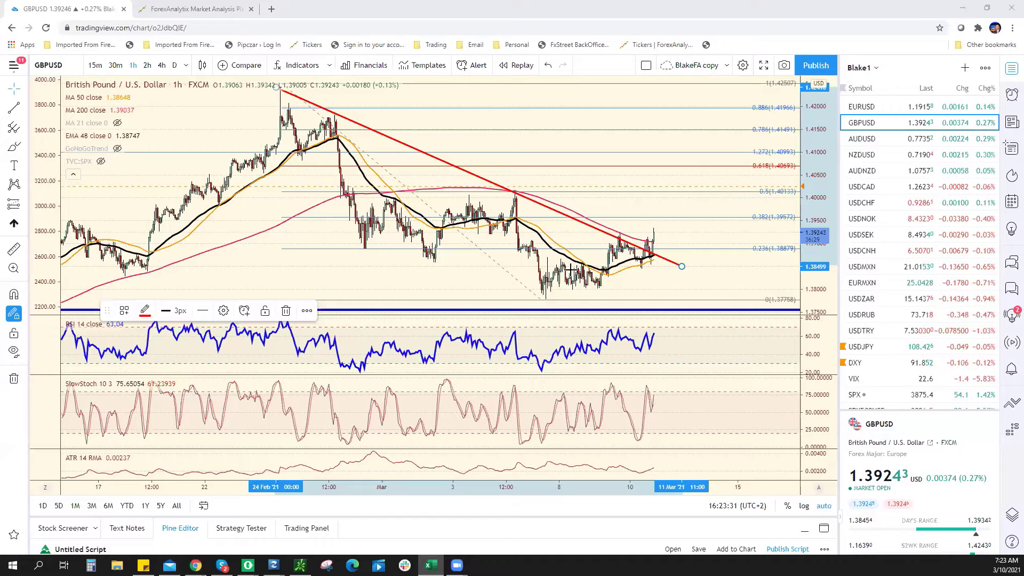
# Zoom the GBPUSD chart out and in to check swing levels, then reopen cell F10 for editing
pyautogui.scroll(-2, 572, 269)
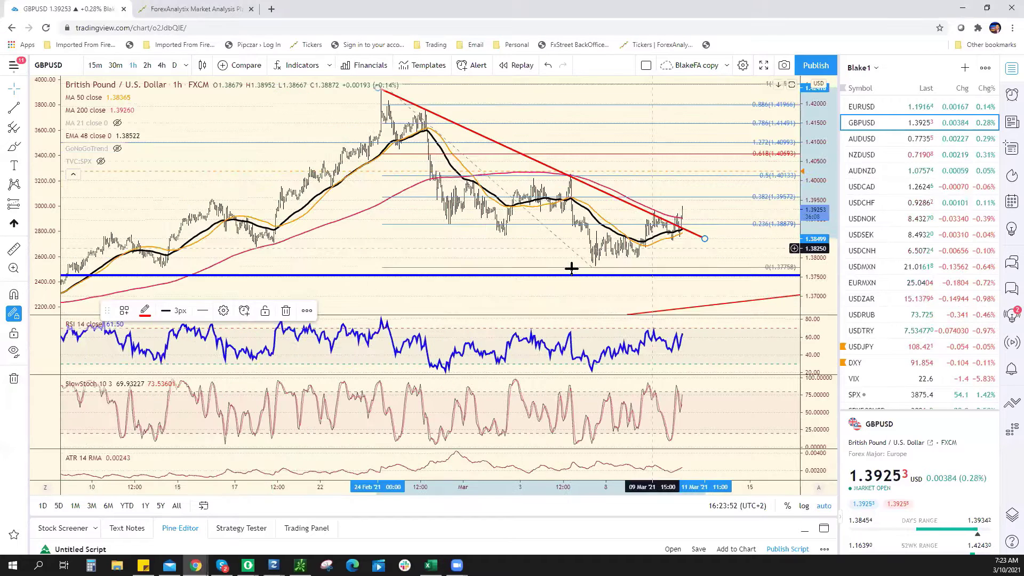
pyautogui.scroll(3, 572, 268)
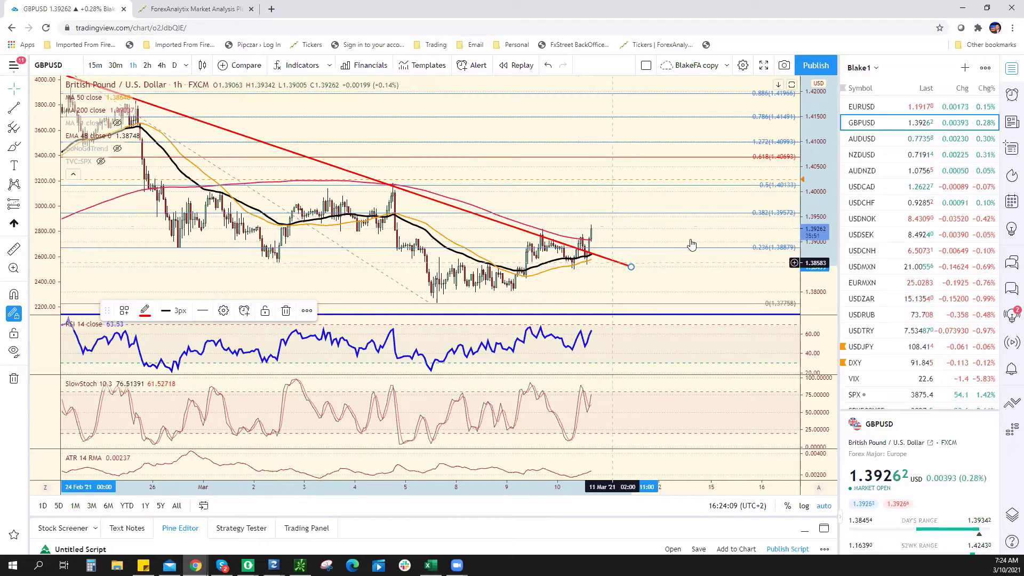
pyautogui.scroll(-3, 692, 245)
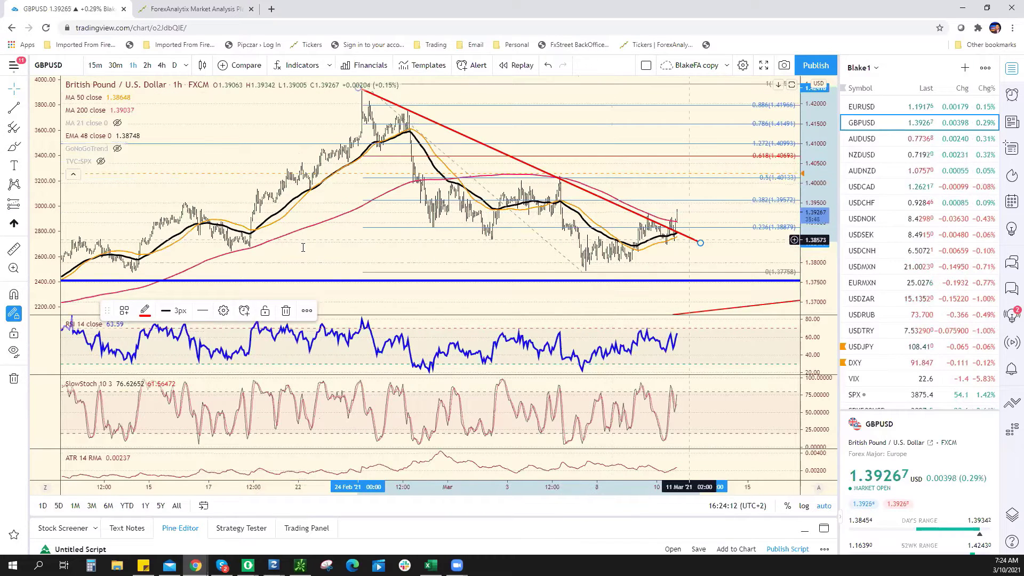
pyautogui.hotkey('alt', 'Tab')
pyautogui.doubleClick(392, 246)
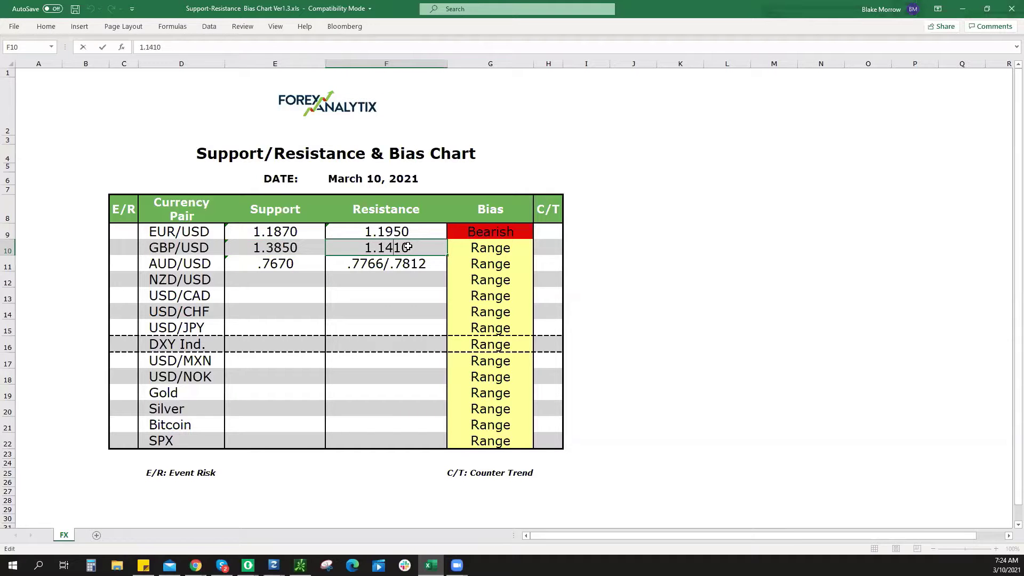
# Correct the GBP/USD resistance in F10 from 1.1410 to 1.4010
pyautogui.press('BackSpace')
pyautogui.press('BackSpace')
pyautogui.write('40')
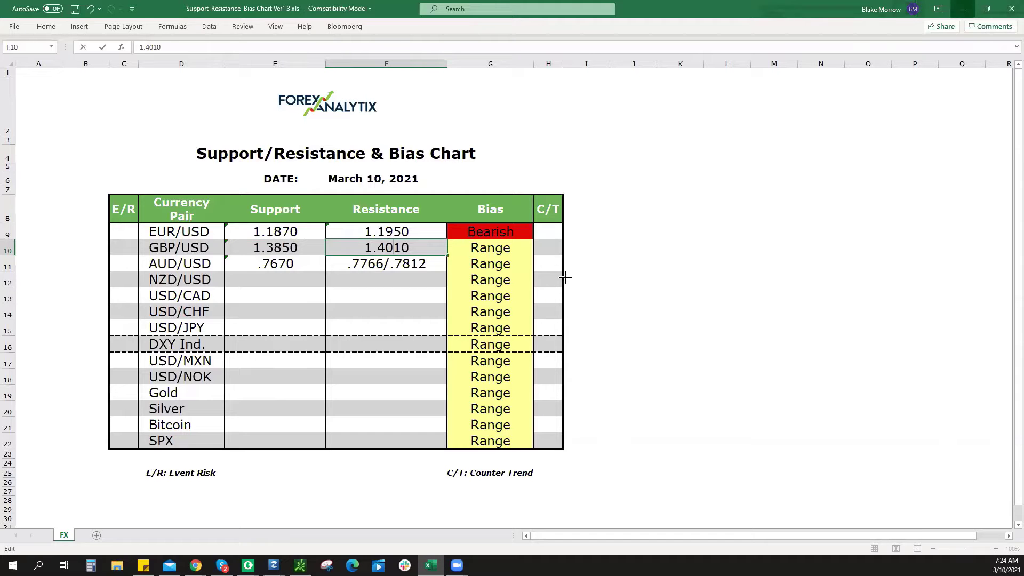
pyautogui.hotkey('alt', 'Tab')
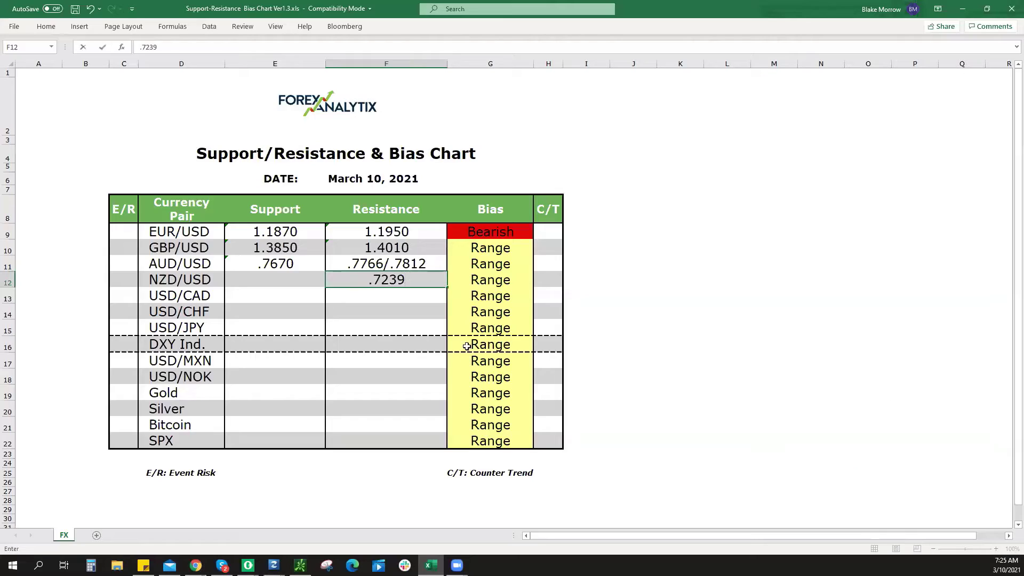
# Commit .7239 as NZD/USD resistance and load the AUDUSD chart
pyautogui.click(491, 281)
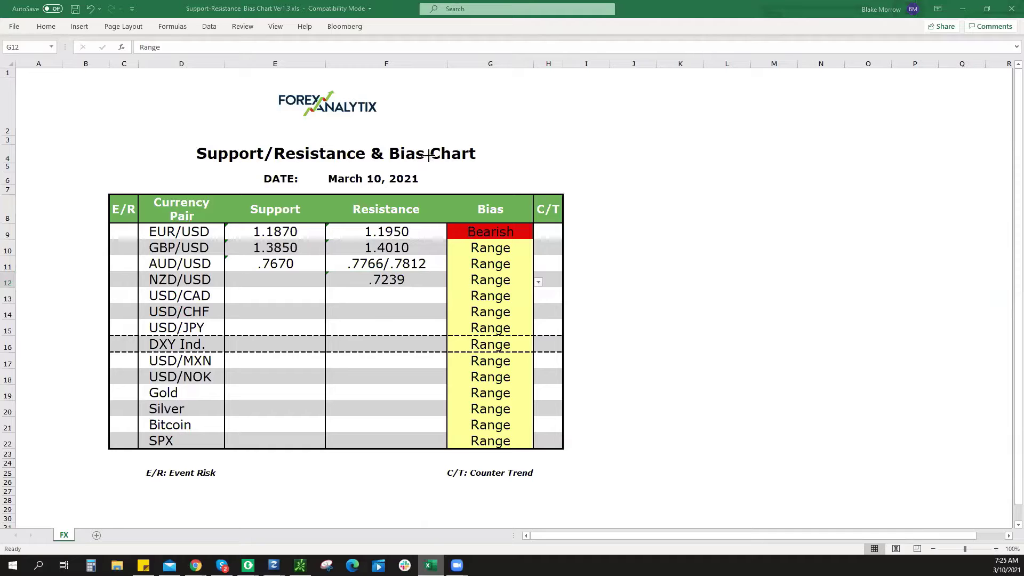
pyautogui.hotkey('alt', 'Tab')
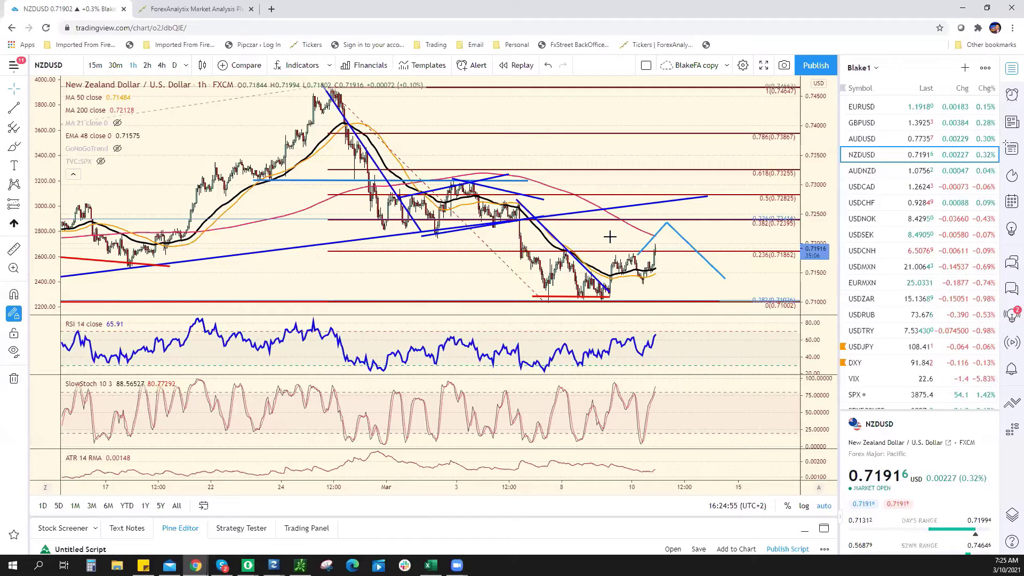
pyautogui.press('Up')
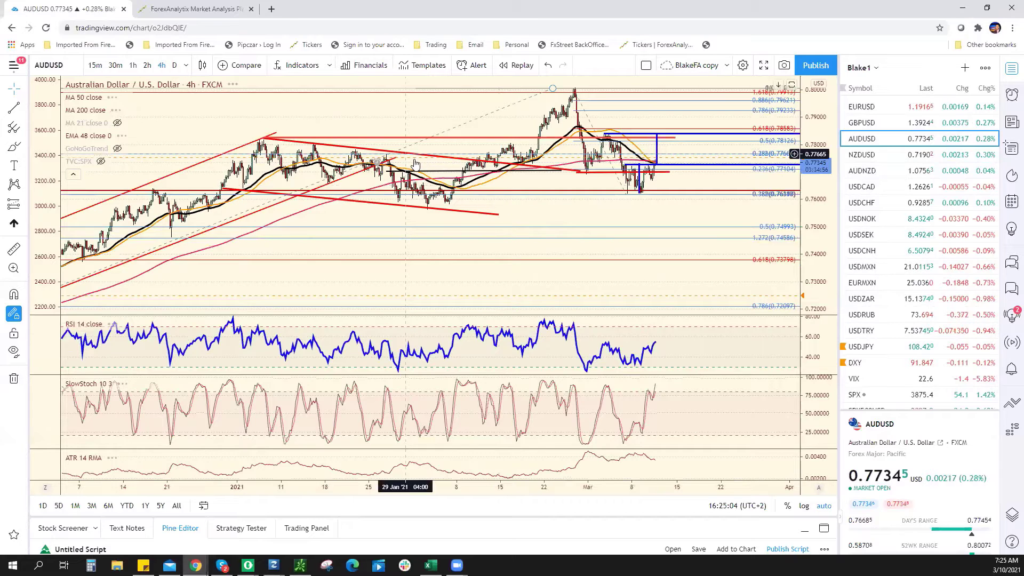
# Zoom out on AUDUSD and switch it to daily (1D) candles
pyautogui.scroll(-5, 453, 154)
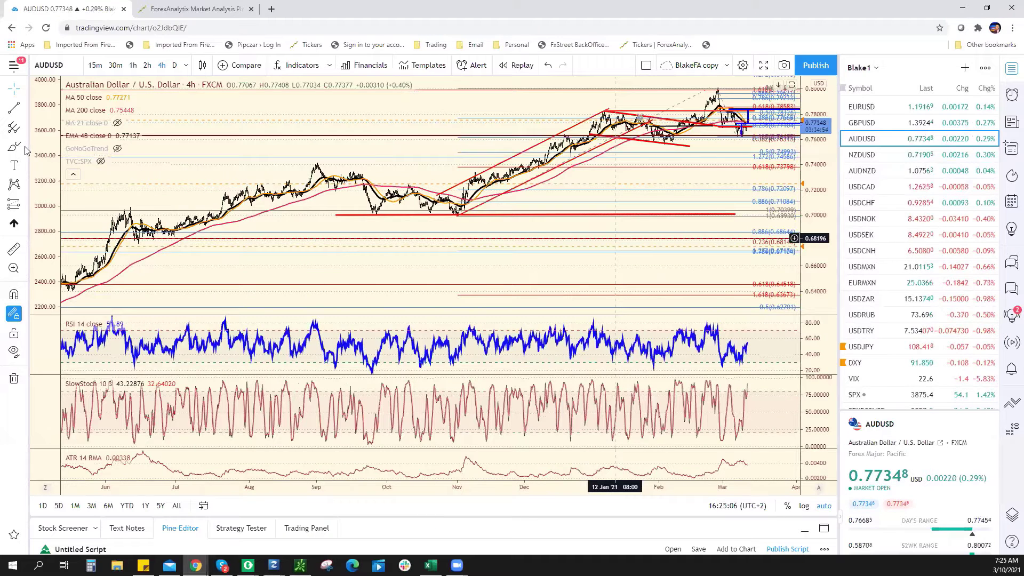
pyautogui.write('1D')
pyautogui.press('Return')
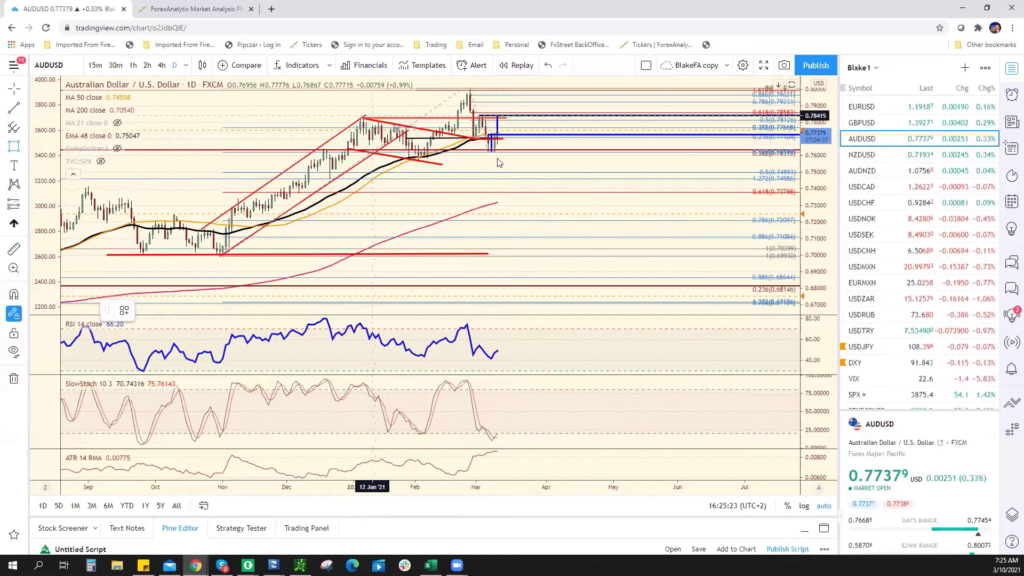
# Load NZDUSD on 2-hour candles to review it, then return to the spreadsheet
pyautogui.press('Down')
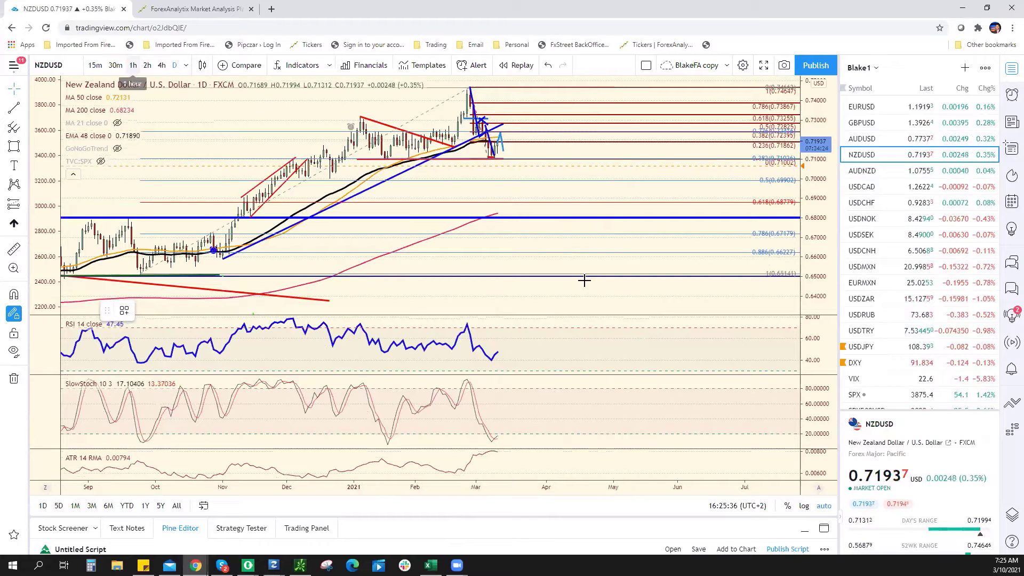
pyautogui.write('2h')
pyautogui.press('Return')
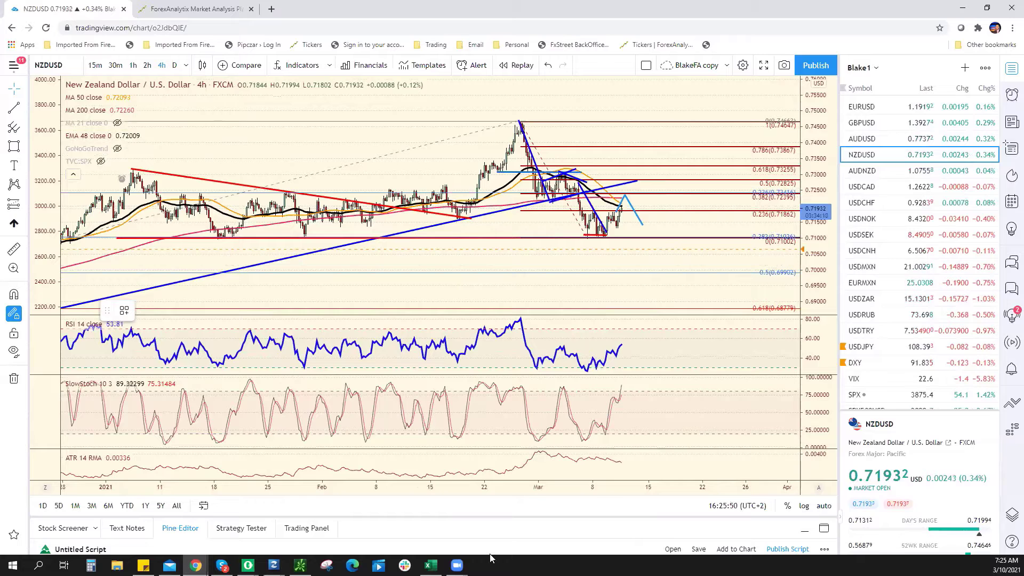
pyautogui.hotkey('alt', 'Tab')
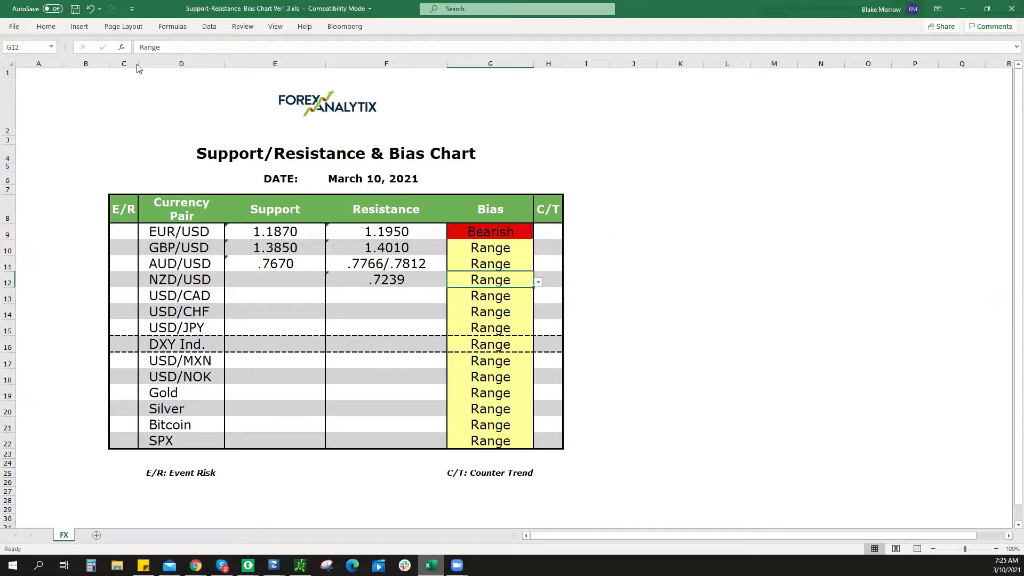
# Enter .7100/.7125 as the NZD/USD support in cell E12
pyautogui.hotkey('alt', 'Tab')
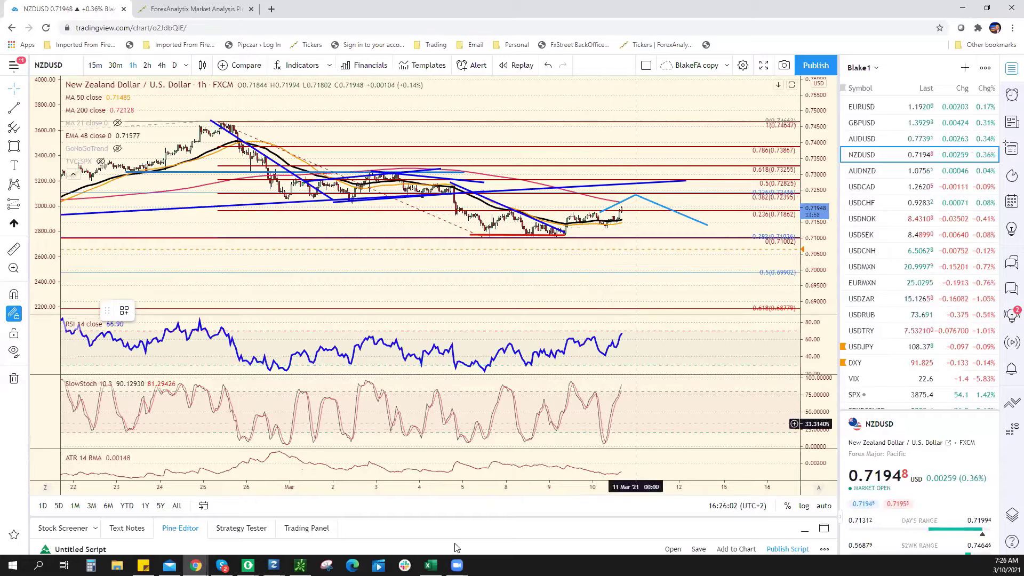
pyautogui.hotkey('alt', 'Tab')
pyautogui.click(272, 281)
pyautogui.write('.')
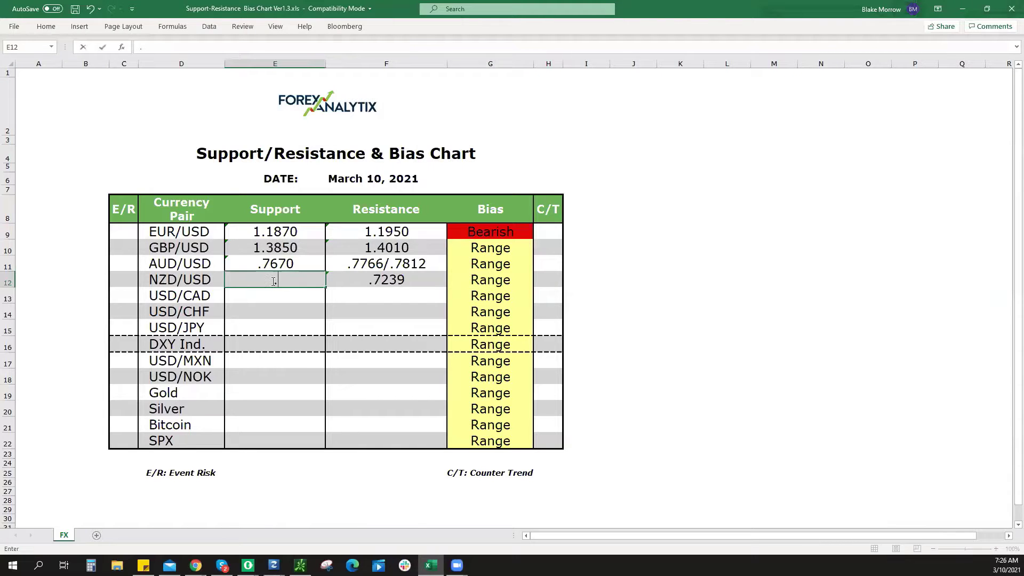
pyautogui.write('7100/.7125')
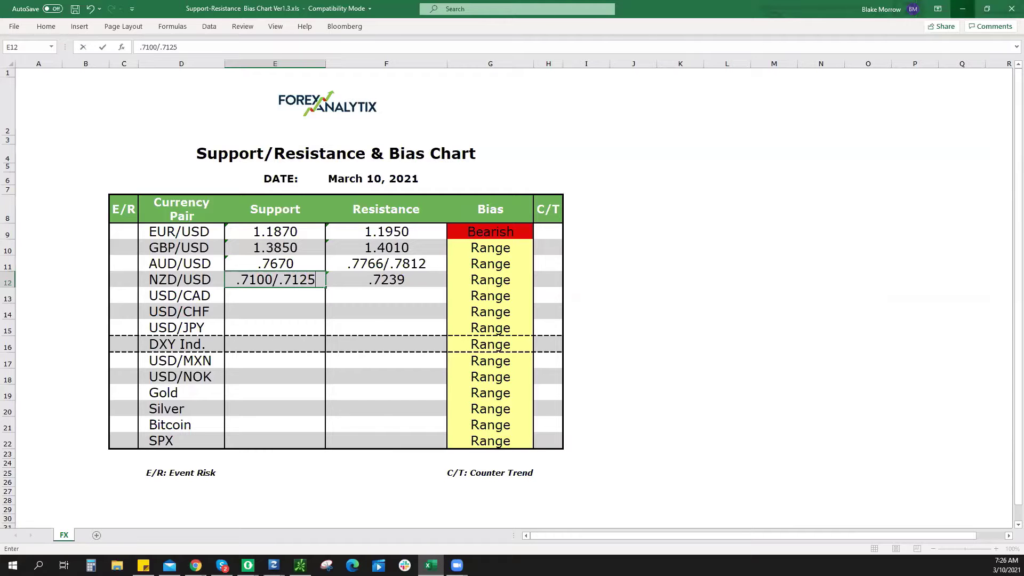
pyautogui.hotkey('alt', 'Tab')
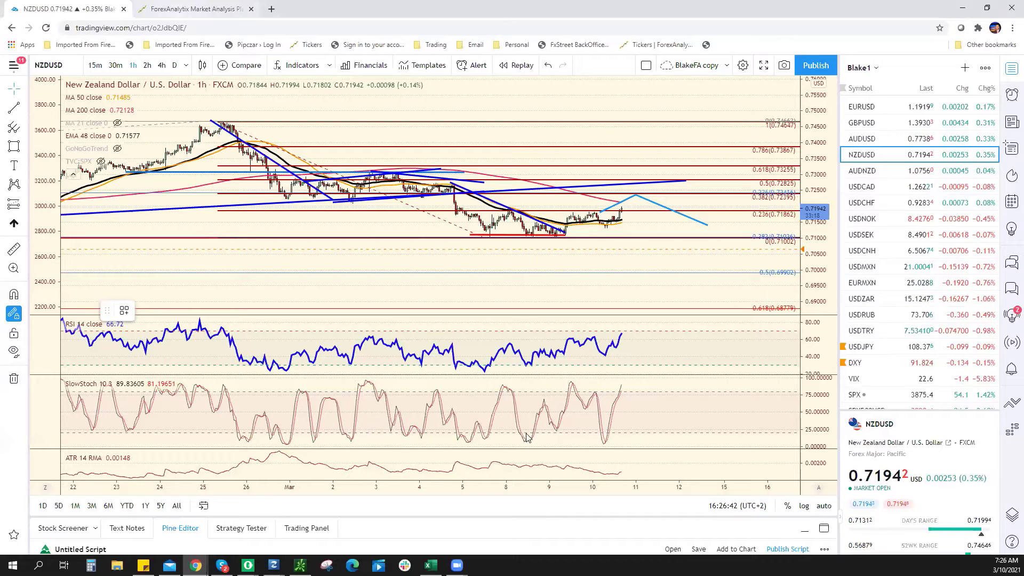
# Open ForexAnalytix's USD/MXN Basic Technical analysis and highlight its 200dma support paragraph
pyautogui.hotkey('ctrl', 'Tab')
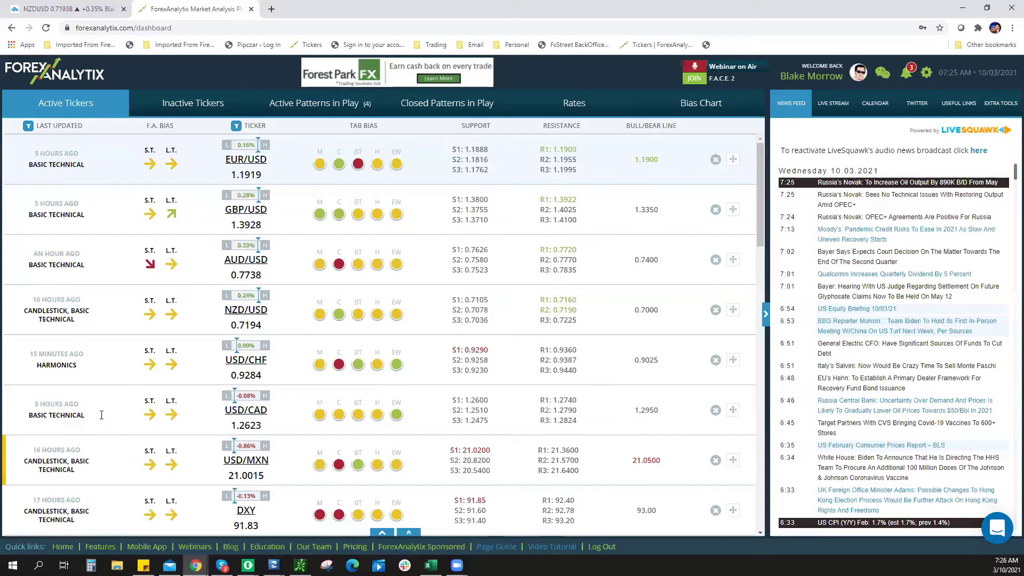
pyautogui.click(154, 459)
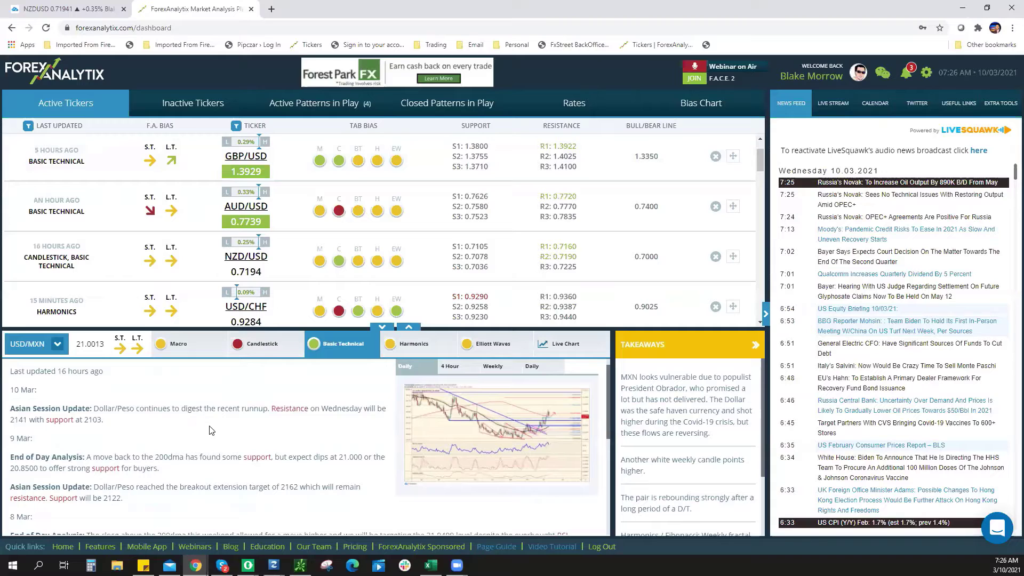
pyautogui.scroll(-1, 347, 426)
pyautogui.tripleClick(352, 422)
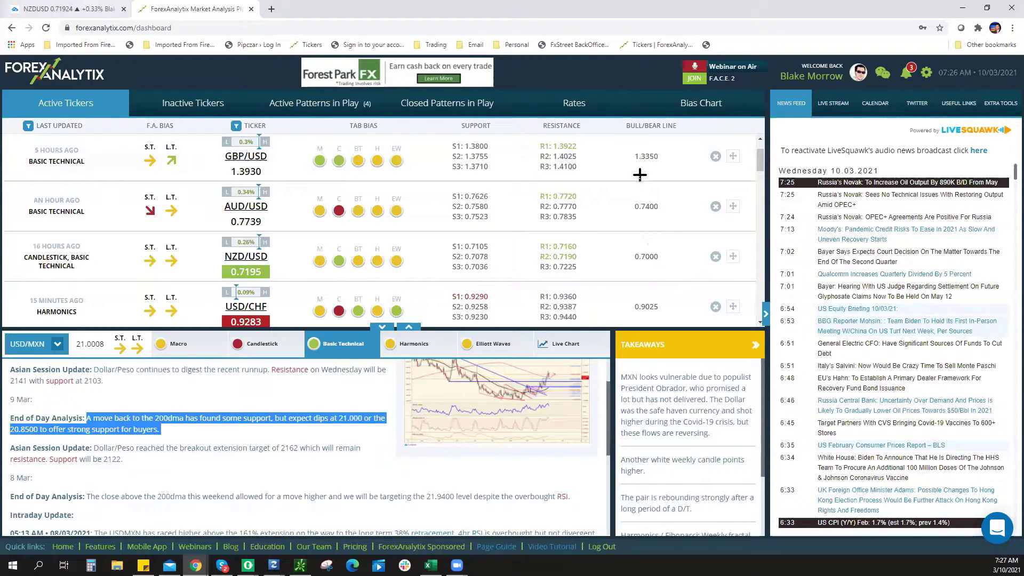
pyautogui.hotkey('ctrl', 'Tab')
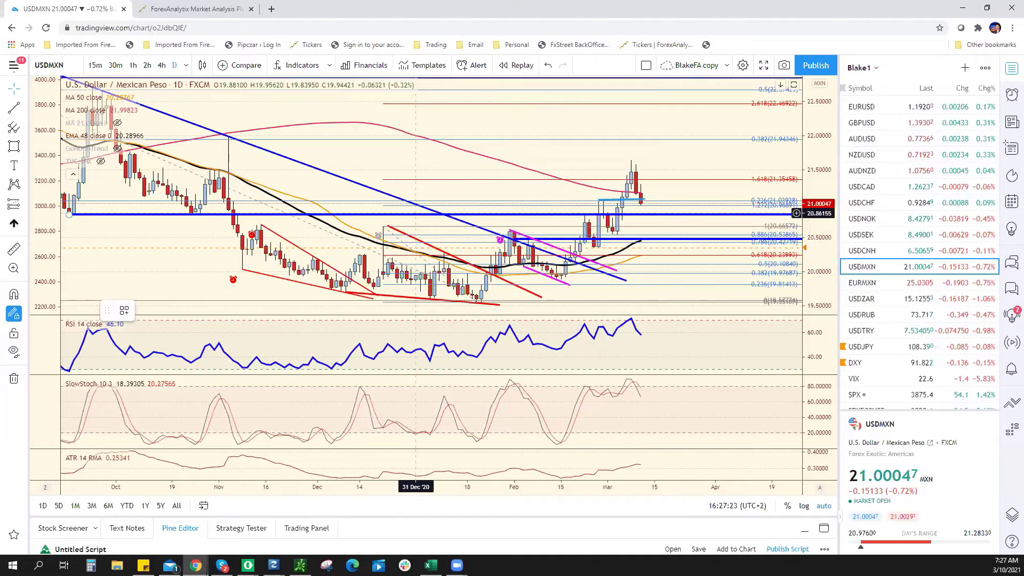
# Zoom out the USDMXN daily chart and switch it to 1-hour (60) candles
pyautogui.scroll(-2, 342, 378)
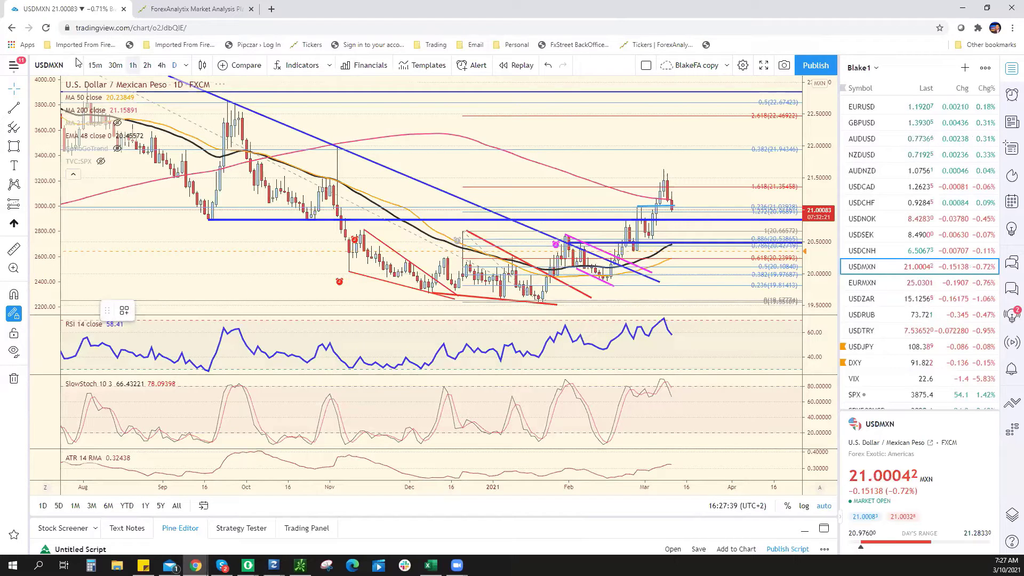
pyautogui.write('60')
pyautogui.press('Return')
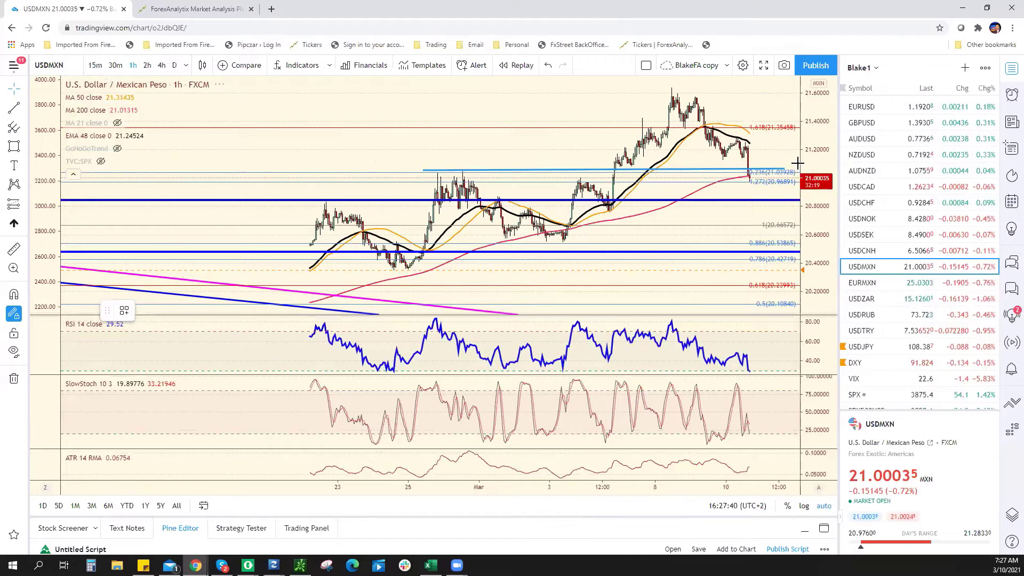
# Inspect the blue trendline's options, zoom back in, and begin a line on the RSI
pyautogui.scroll(-3, 797, 163)
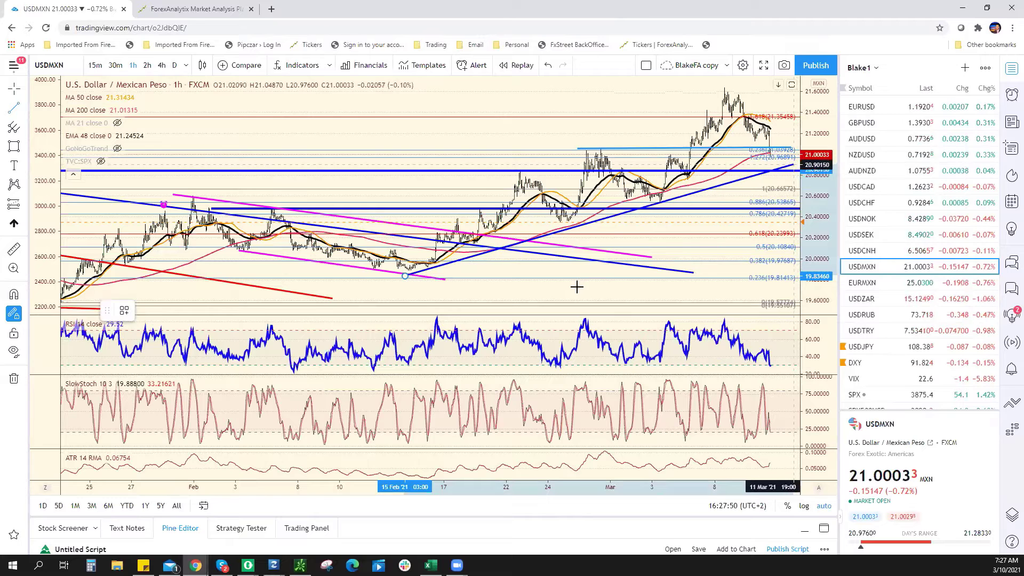
pyautogui.rightClick(404, 285)
pyautogui.click(670, 229)
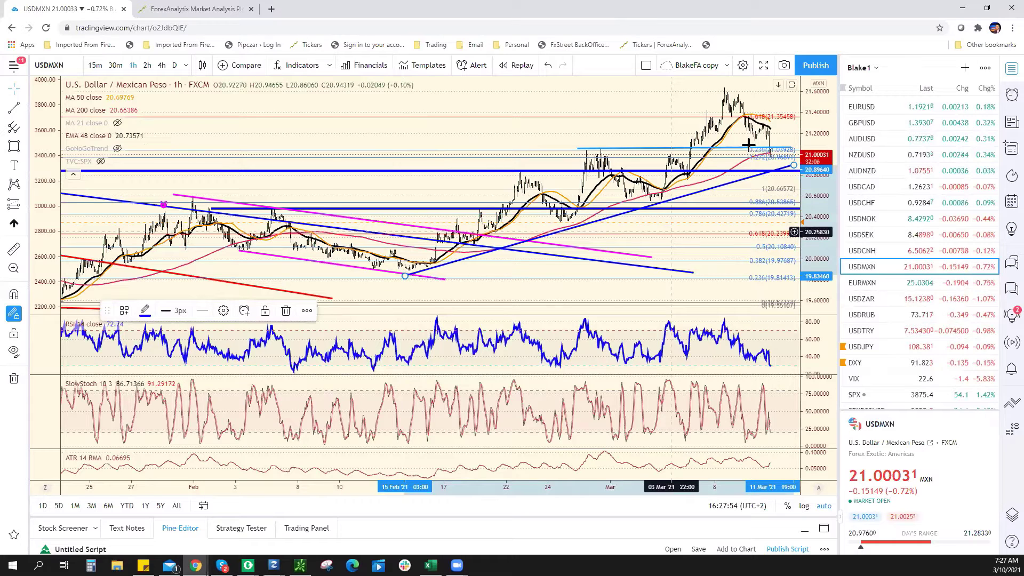
pyautogui.scroll(3, 750, 140)
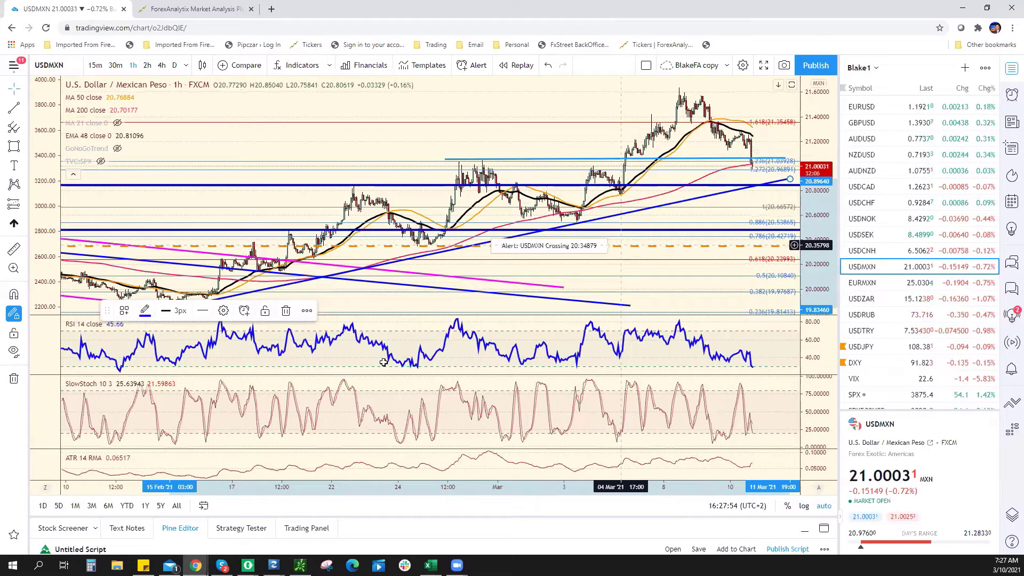
pyautogui.scroll(2, 385, 363)
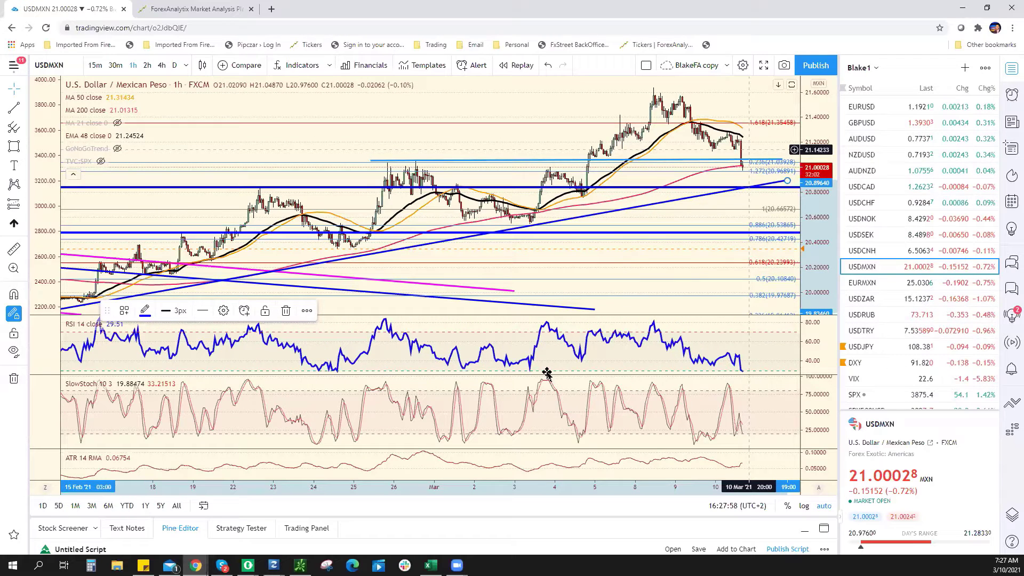
pyautogui.click(531, 363)
# Append ** to the USD/MXN support in E17, making it 20.8500**
pyautogui.hotkey('alt', 'Tab')
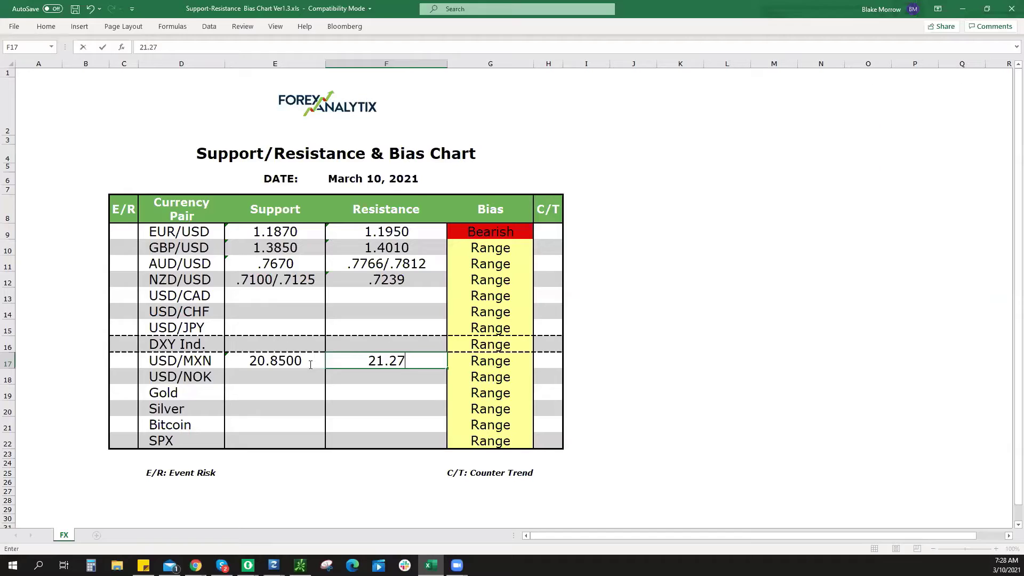
pyautogui.doubleClick(315, 361)
pyautogui.write('**')
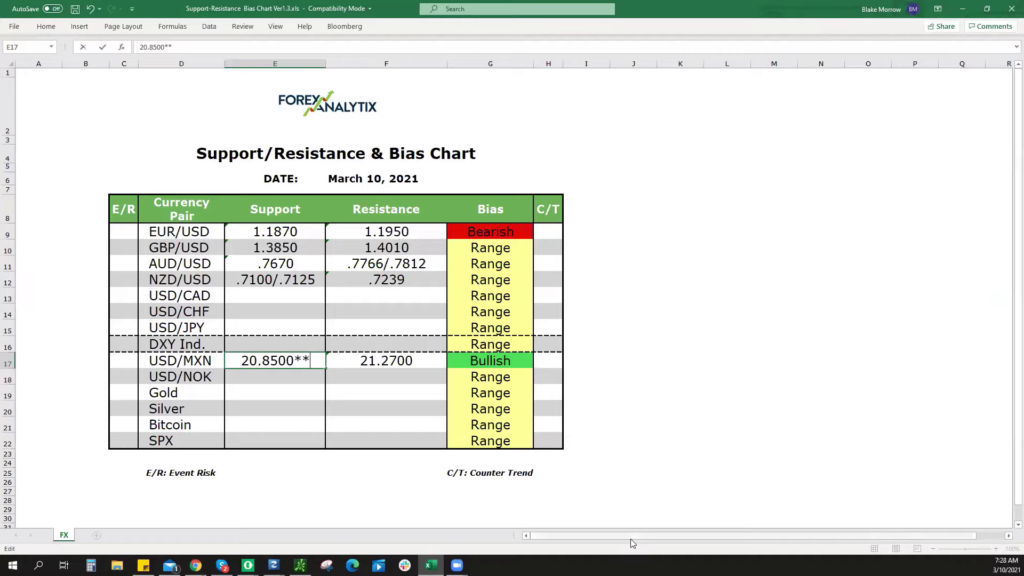
pyautogui.hotkey('alt', 'Tab')
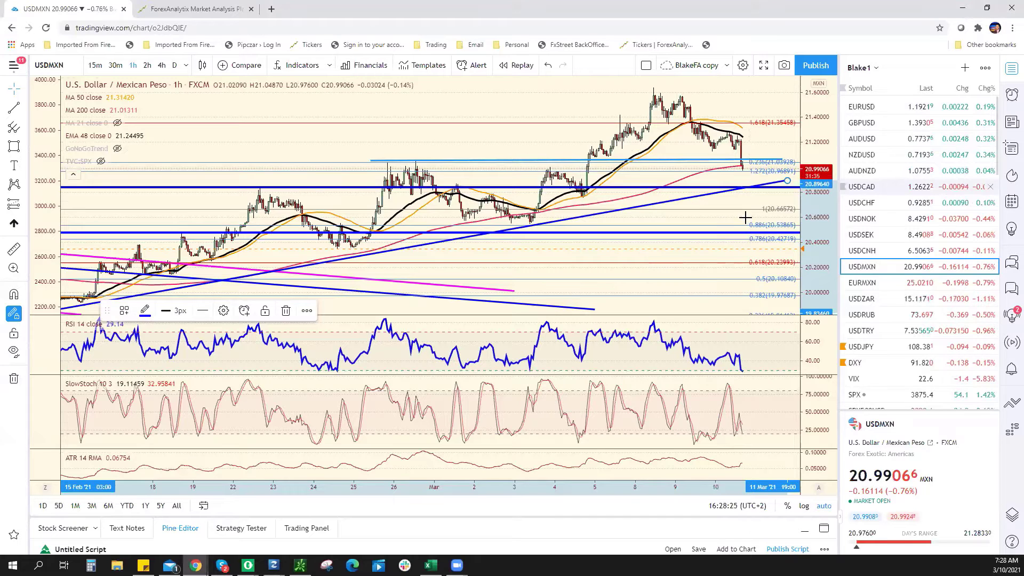
# View the USDCAD hourly chart's support, then return to Excel to enter 1.2580 as USD/CAD support
pyautogui.press('Up')
pyautogui.press('Up')
pyautogui.press('Up')
pyautogui.press('Up')
pyautogui.press('Up')
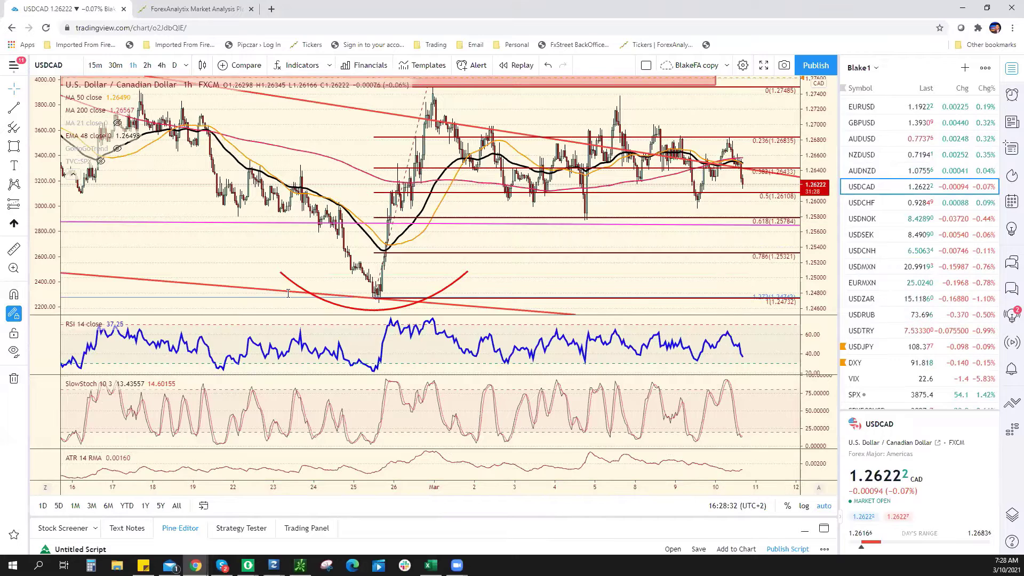
pyautogui.hotkey('alt', 'Tab')
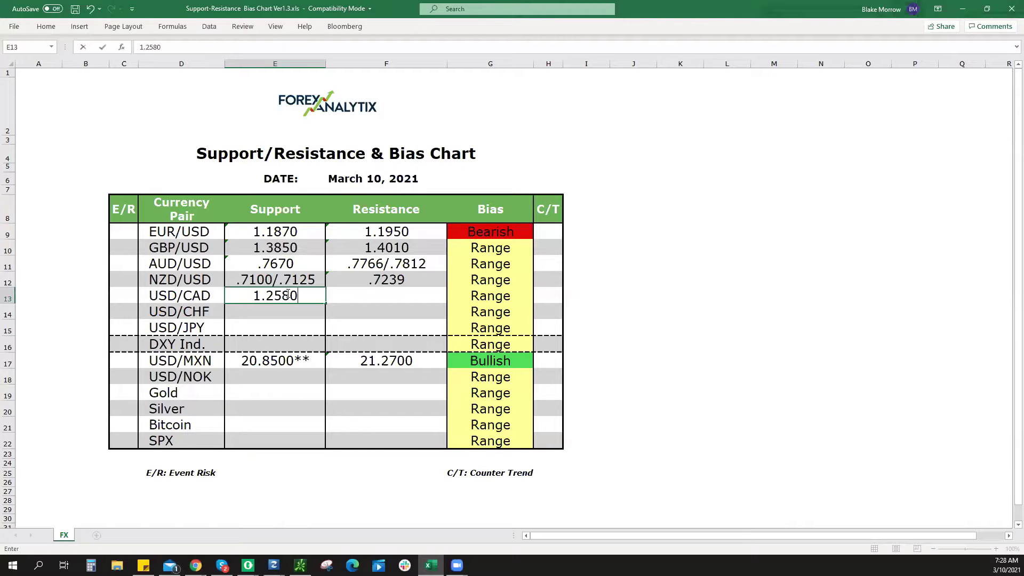
# Mark USD/CAD support as 1.2580** and enter 1.2685 as its resistance after checking the chart
pyautogui.write('**')
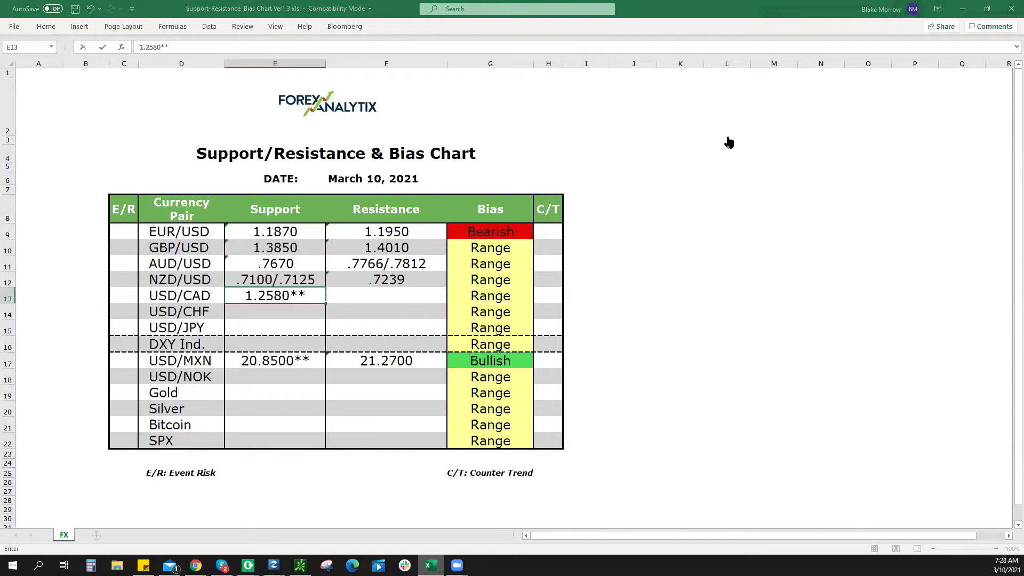
pyautogui.hotkey('alt', 'Tab')
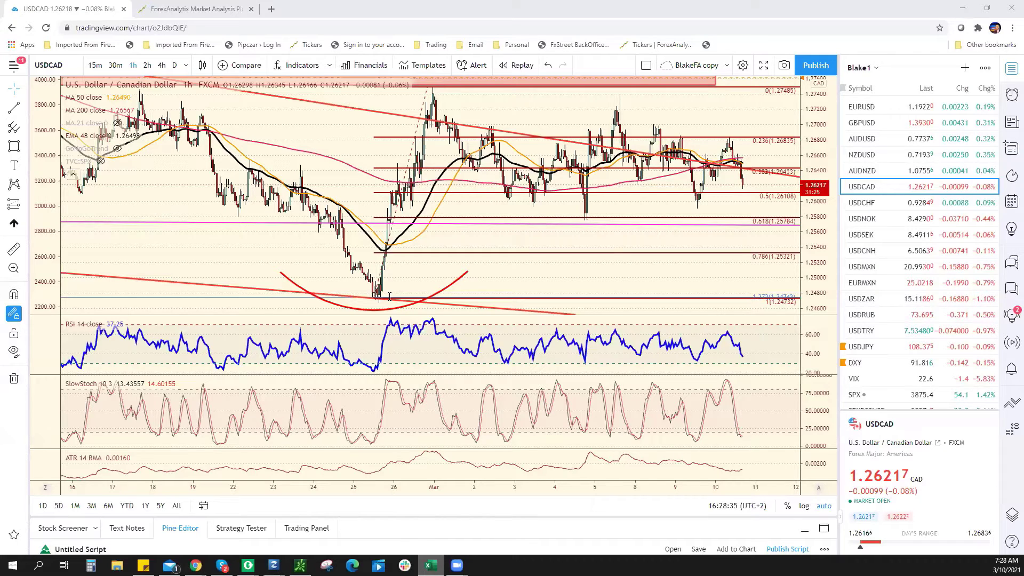
pyautogui.hotkey('alt', 'Tab')
pyautogui.write('1.2685')
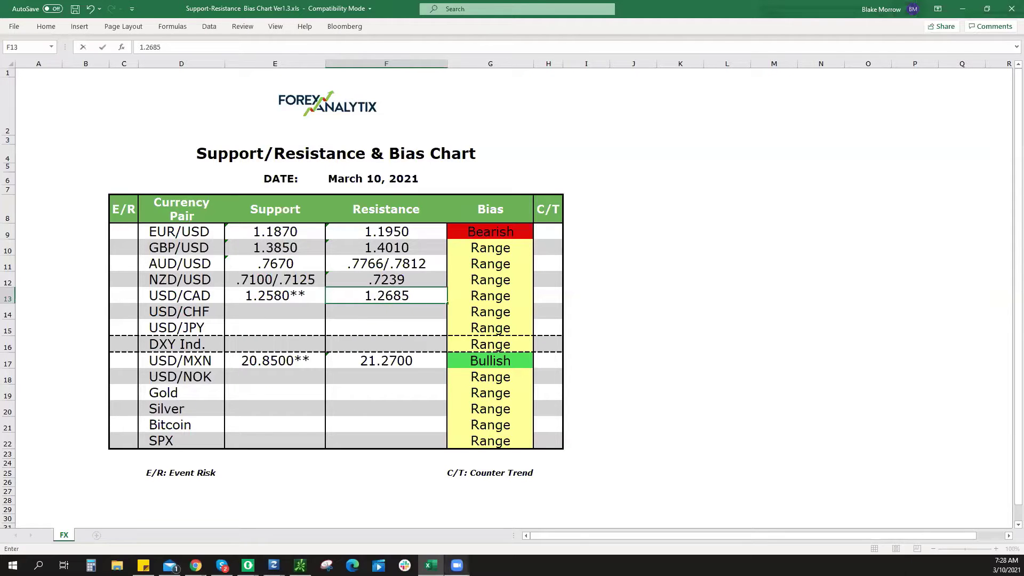
pyautogui.hotkey('alt', 'Tab')
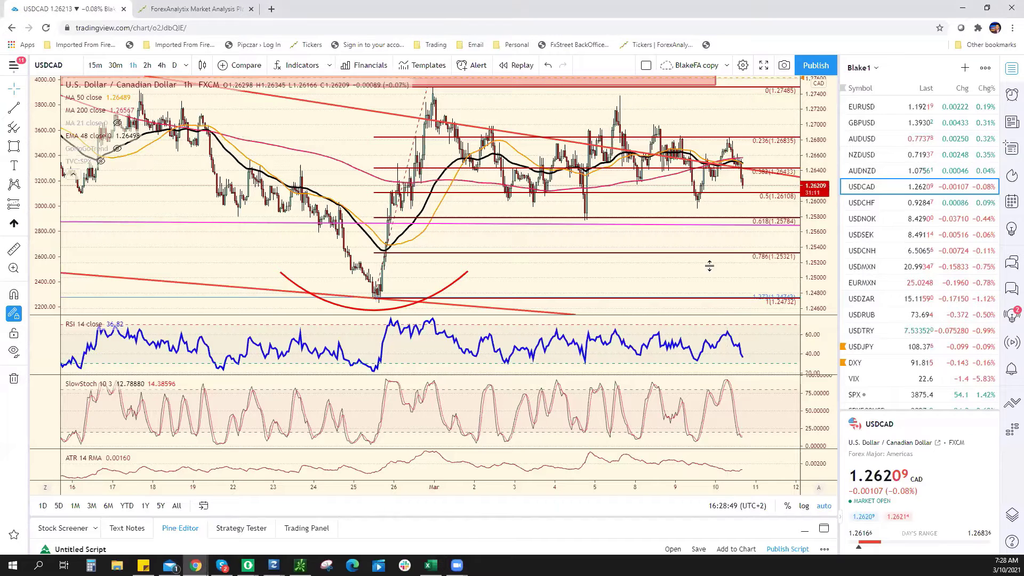
pyautogui.press('Down')
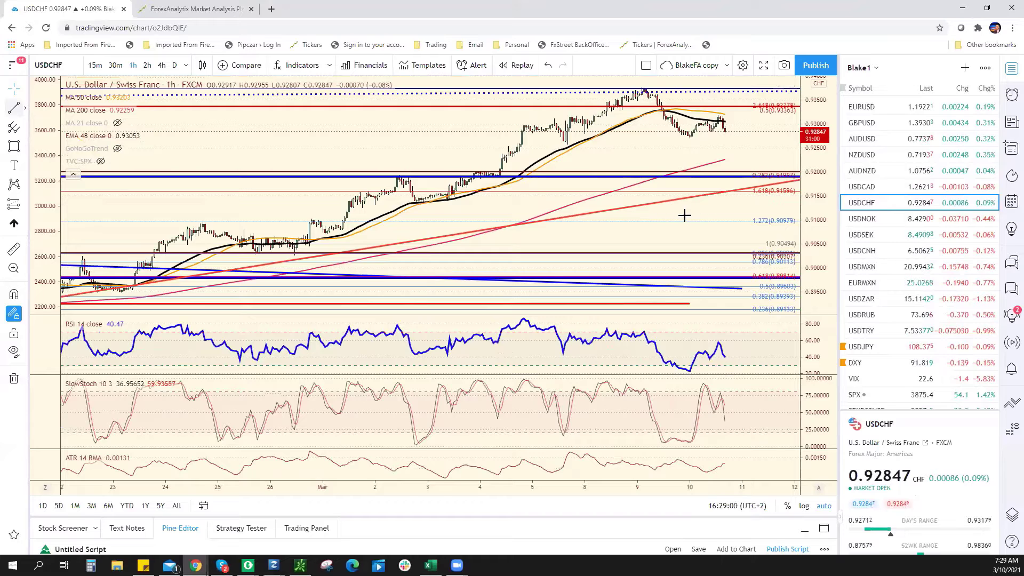
# Add a blue trendline under the recent USDCHF lows, projecting down to about 0.9167
pyautogui.hotkey('ctrl', 'v')
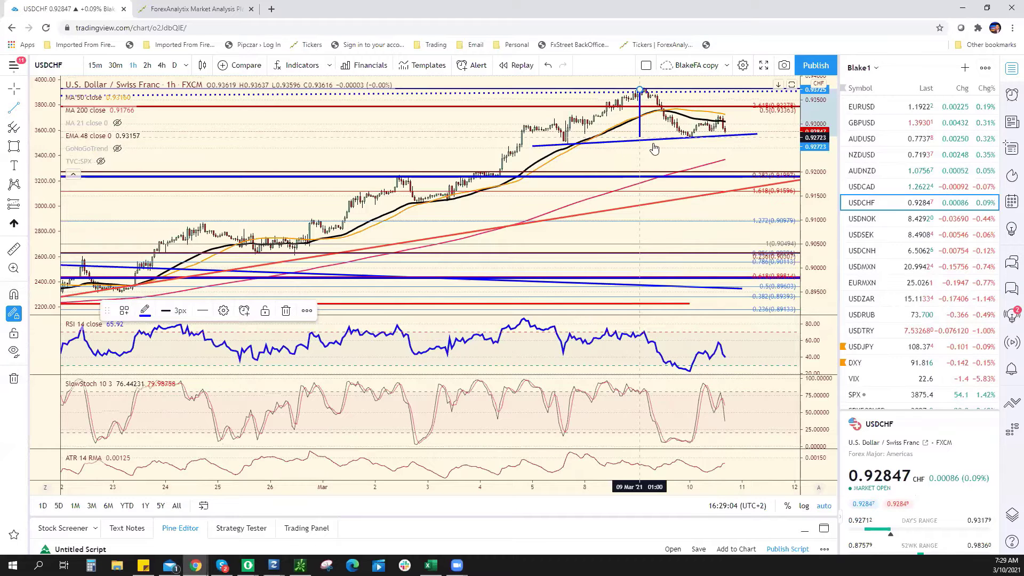
pyautogui.scroll(-3, 514, 155)
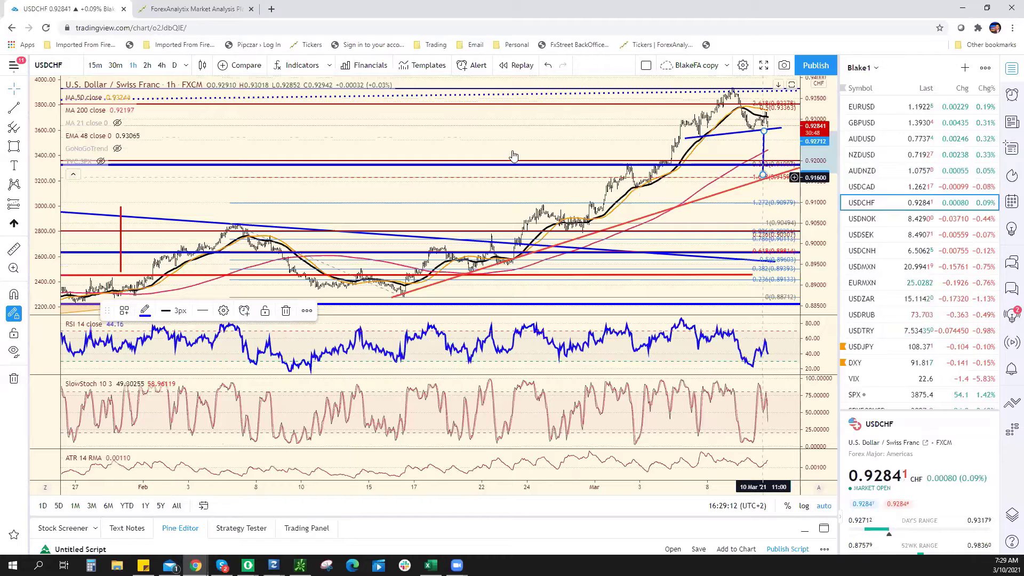
pyautogui.scroll(3, 514, 156)
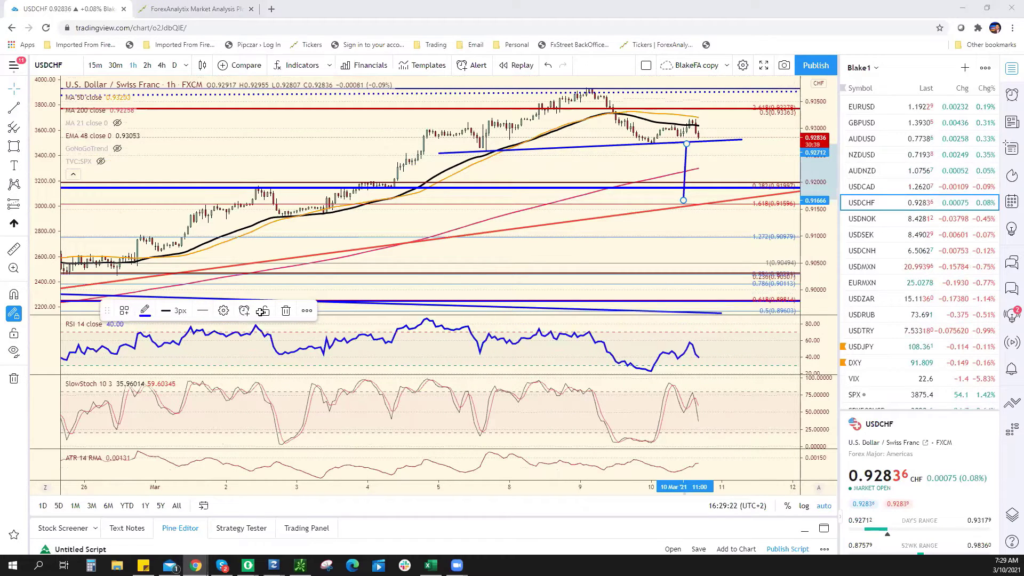
# Enter .9160/.9260 as USD/CHF support in E14 and return to the USDCHF chart
pyautogui.hotkey('alt', 'Tab')
pyautogui.write('.9160')
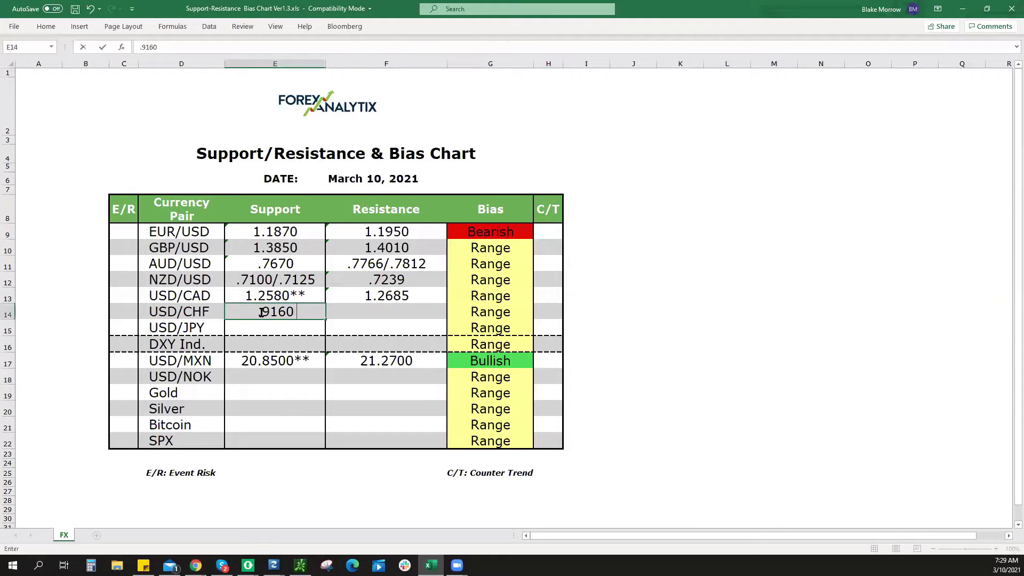
pyautogui.write('/.9260')
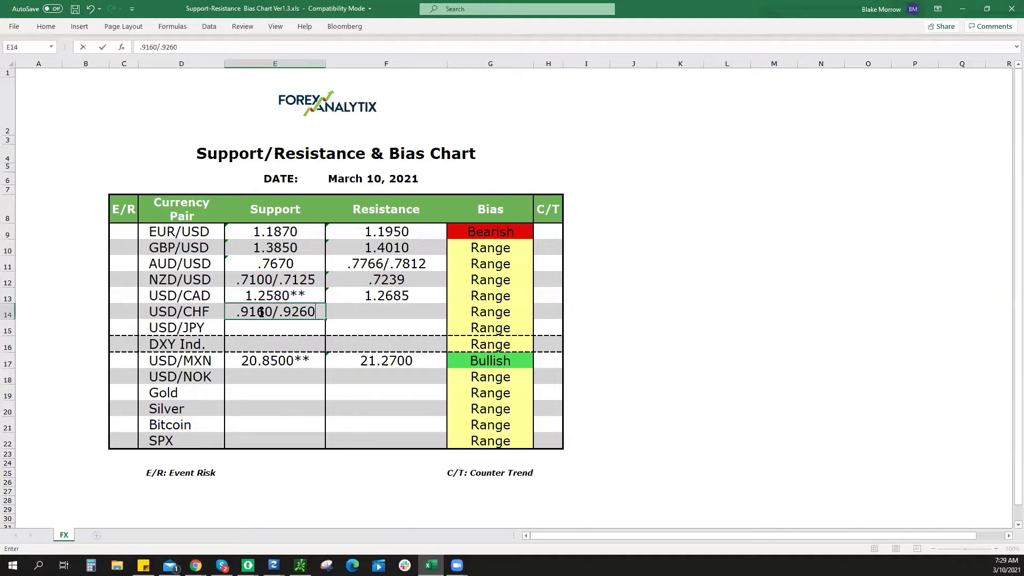
pyautogui.hotkey('alt', 'Tab')
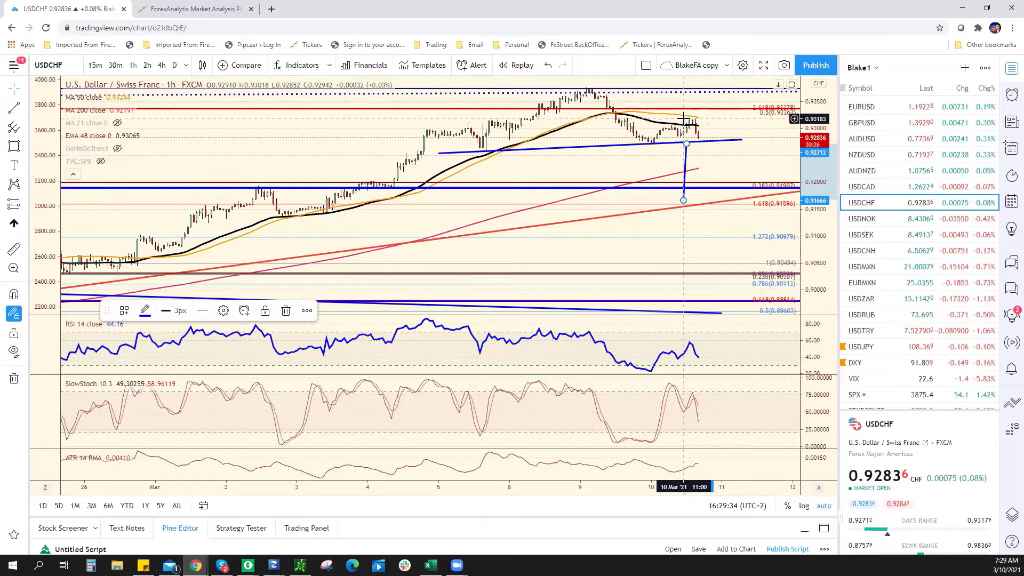
# Zoom in and out on the USDCHF hourly chart to review recent bars against the trendline
pyautogui.scroll(-5, 683, 118)
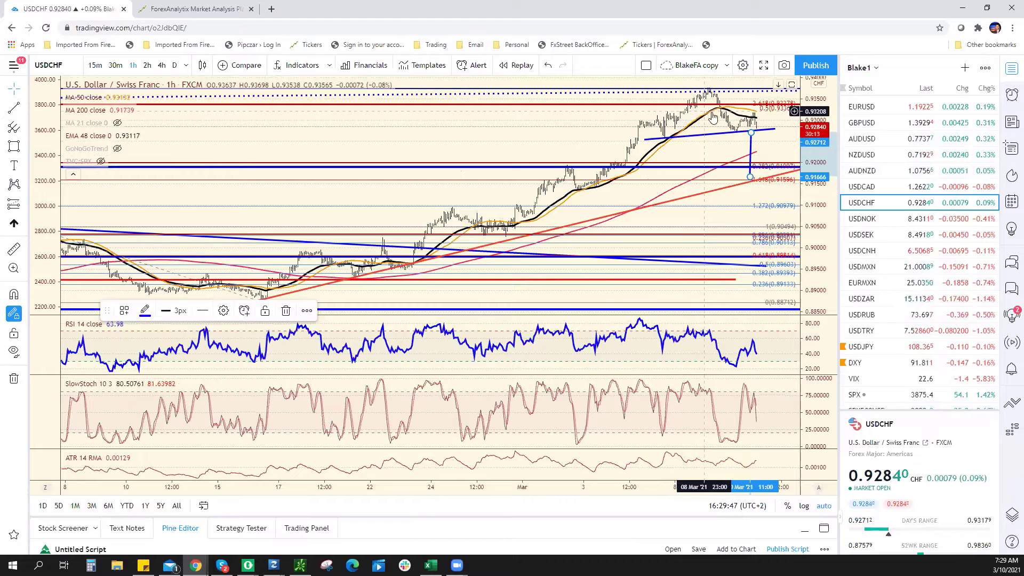
pyautogui.scroll(1, 722, 95)
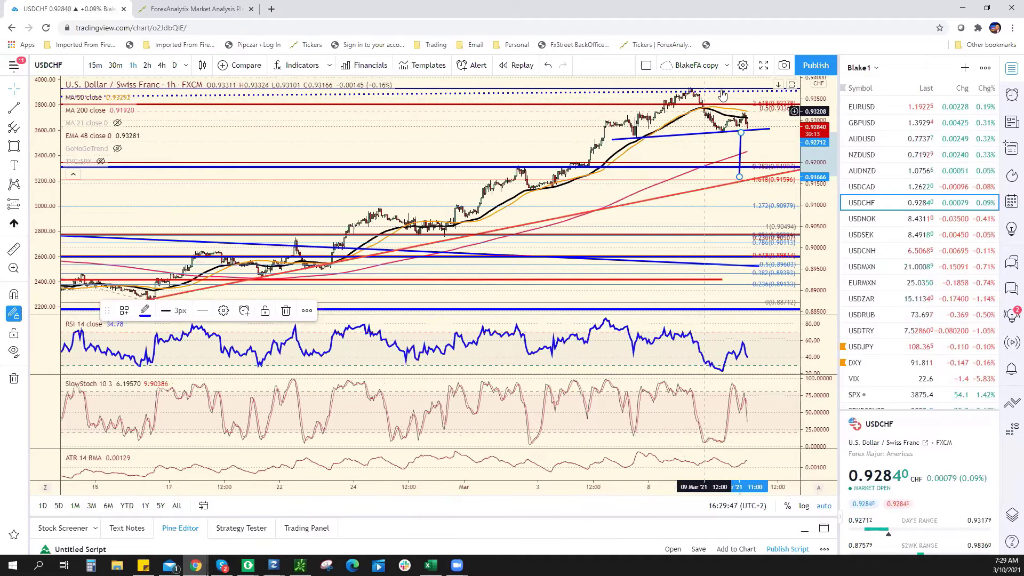
pyautogui.scroll(-1, 715, 111)
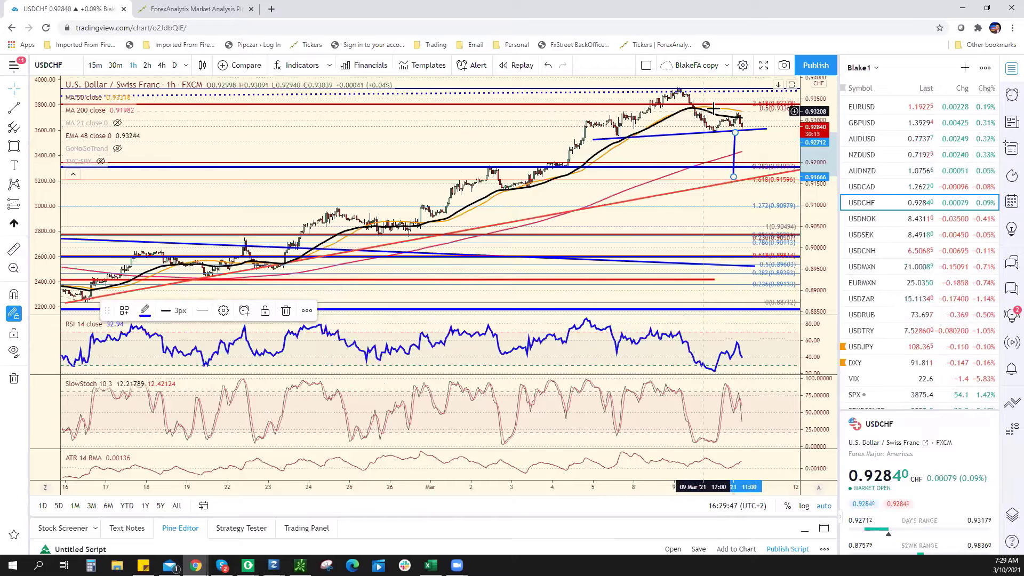
pyautogui.scroll(1, 713, 109)
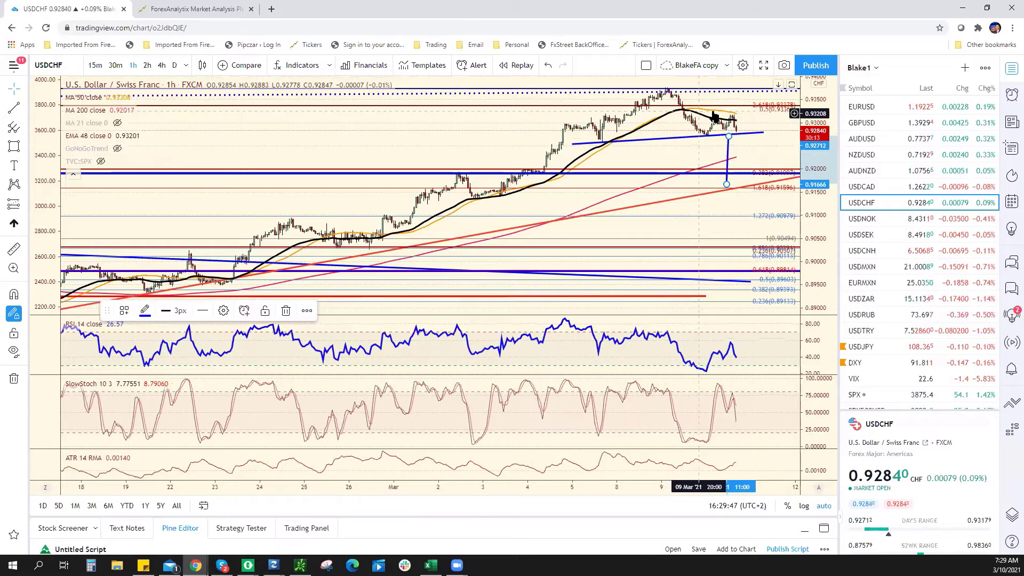
pyautogui.scroll(1, 720, 93)
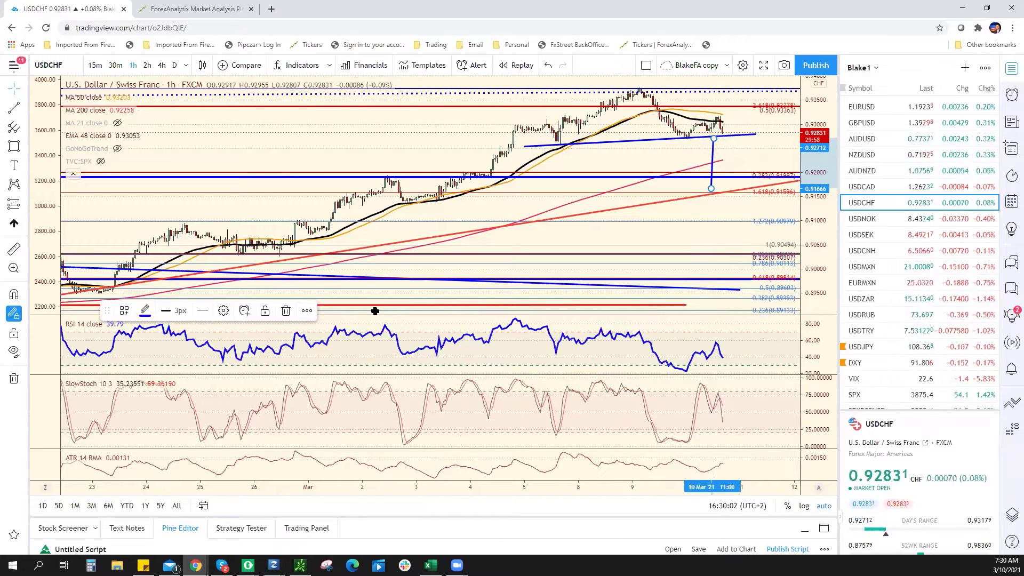
# Record .9325/.9375 as USD/CHF resistance in F14 and set its bias to Bullish
pyautogui.hotkey('alt', 'Tab')
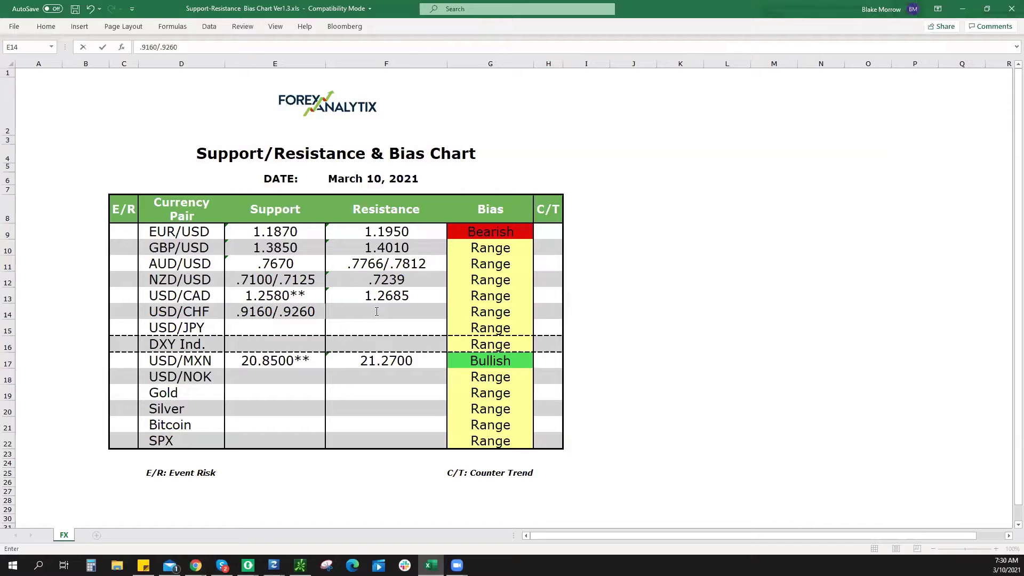
pyautogui.click(376, 312)
pyautogui.write('.9325/.9375')
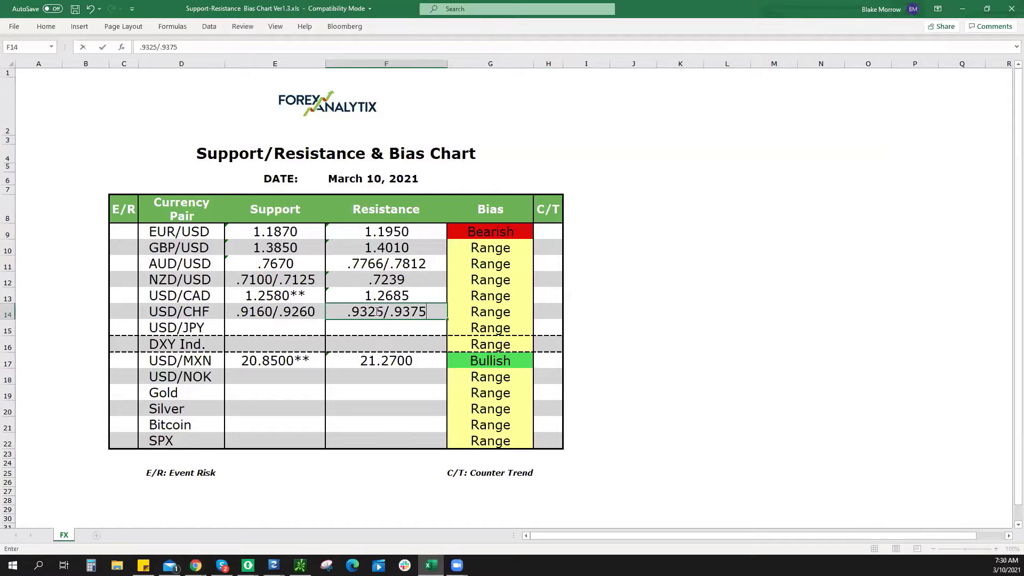
pyautogui.click(508, 313)
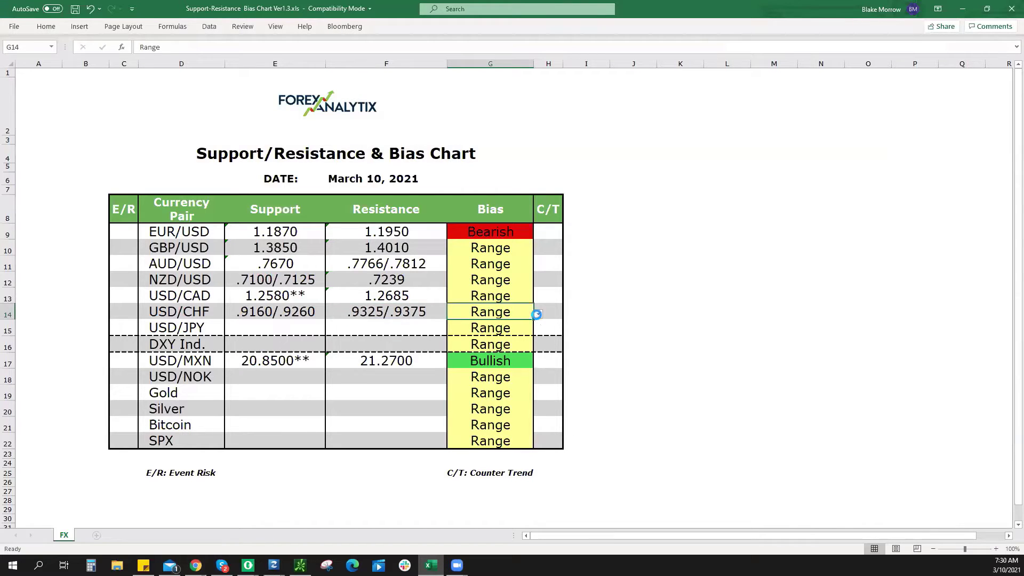
pyautogui.click(538, 314)
pyautogui.click(517, 325)
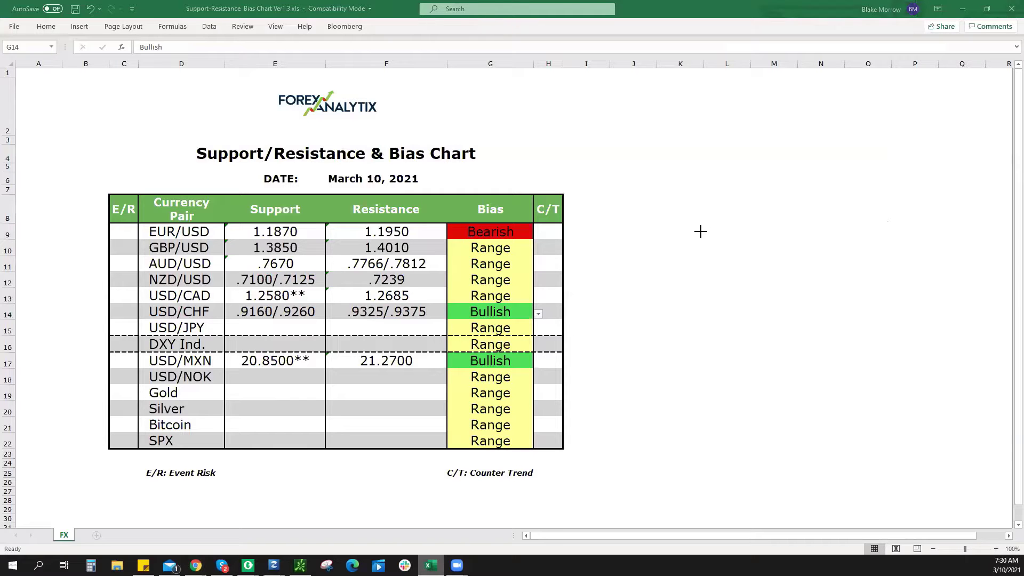
# Check the USDNOK chart, then start entering 8.4000 as USD/NOK support in E18
pyautogui.hotkey('alt', 'Tab')
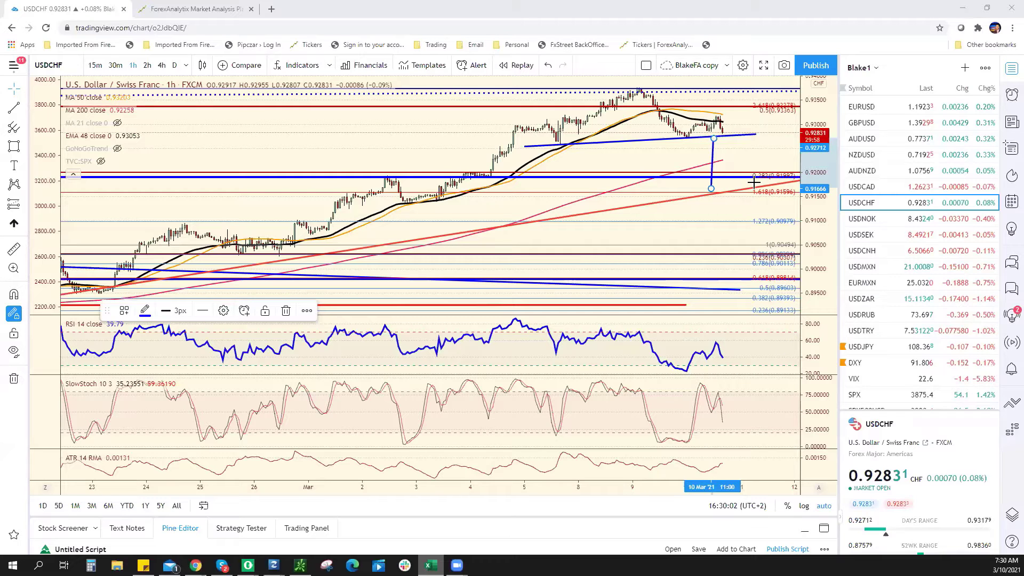
pyautogui.press('Down')
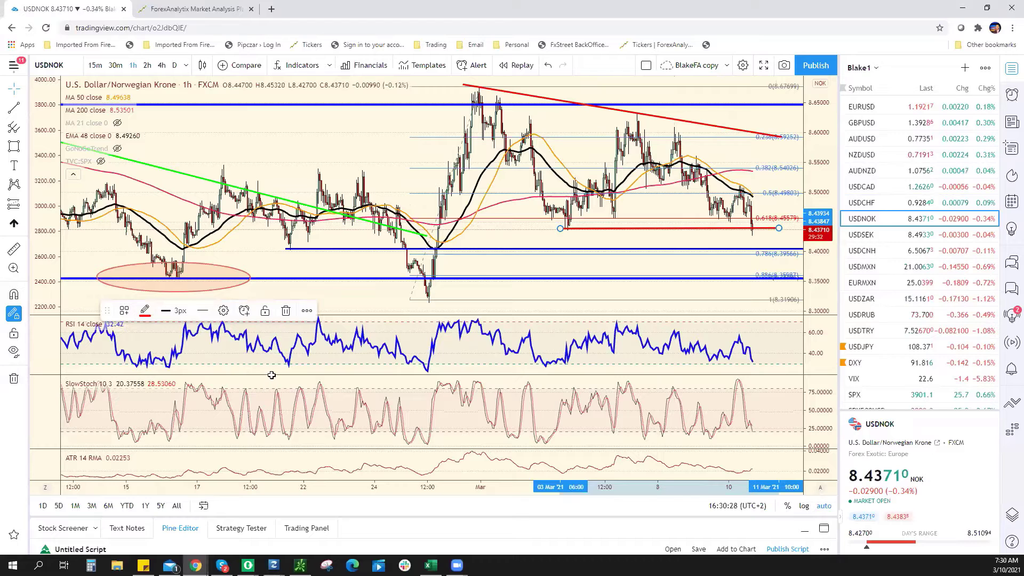
pyautogui.hotkey('alt', 'Tab')
pyautogui.write('8.4000')
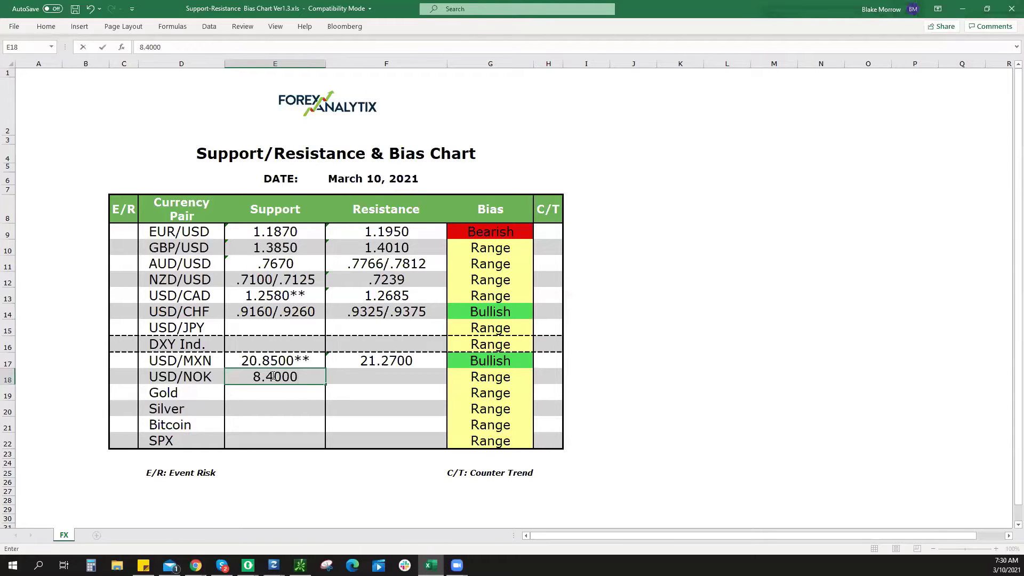
# Commit USD/NOK support 8.4000, enter 8.5100 as resistance, then bring up the USDMXN chart
pyautogui.press('Tab')
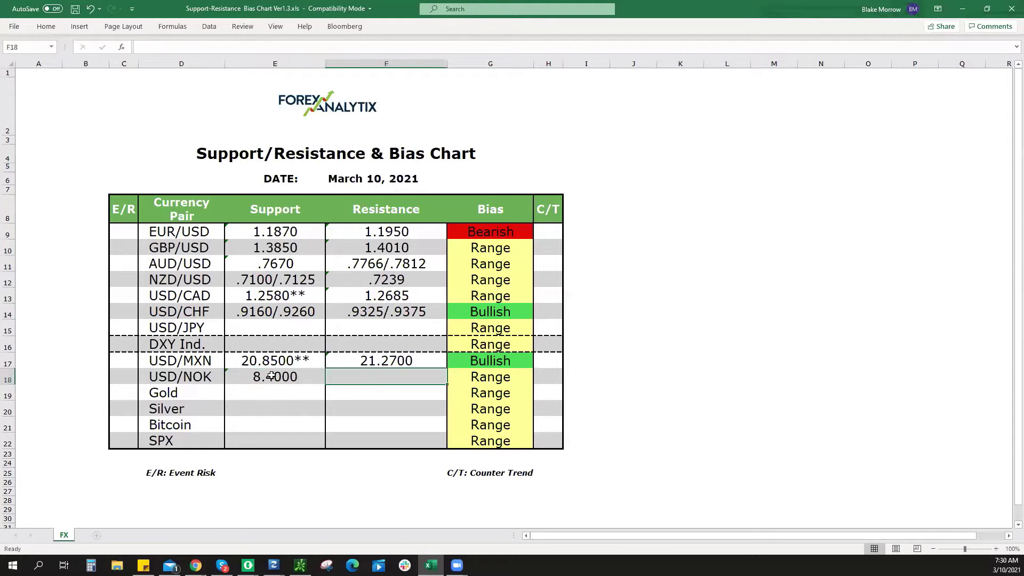
pyautogui.write('8')
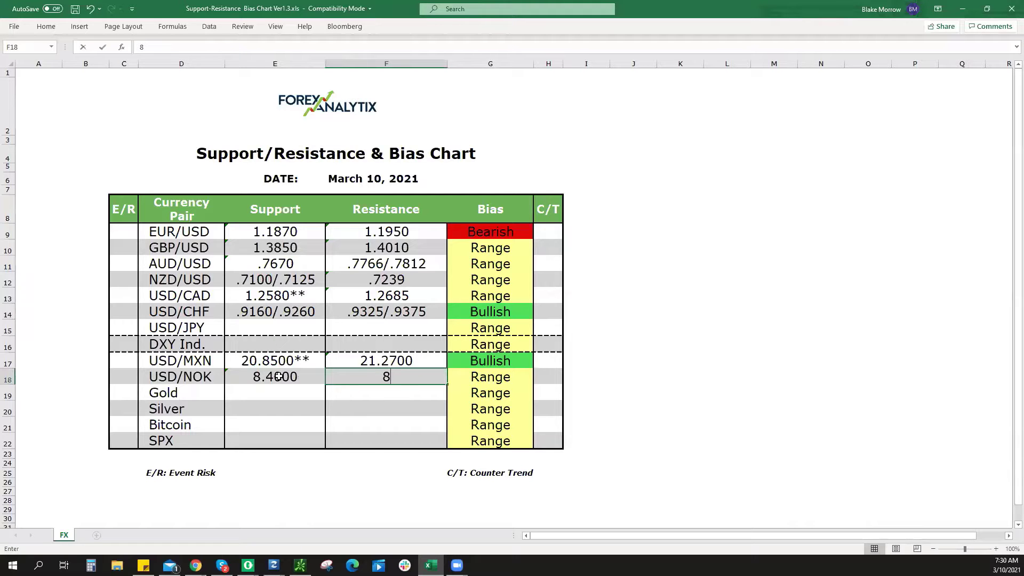
pyautogui.write('.5100')
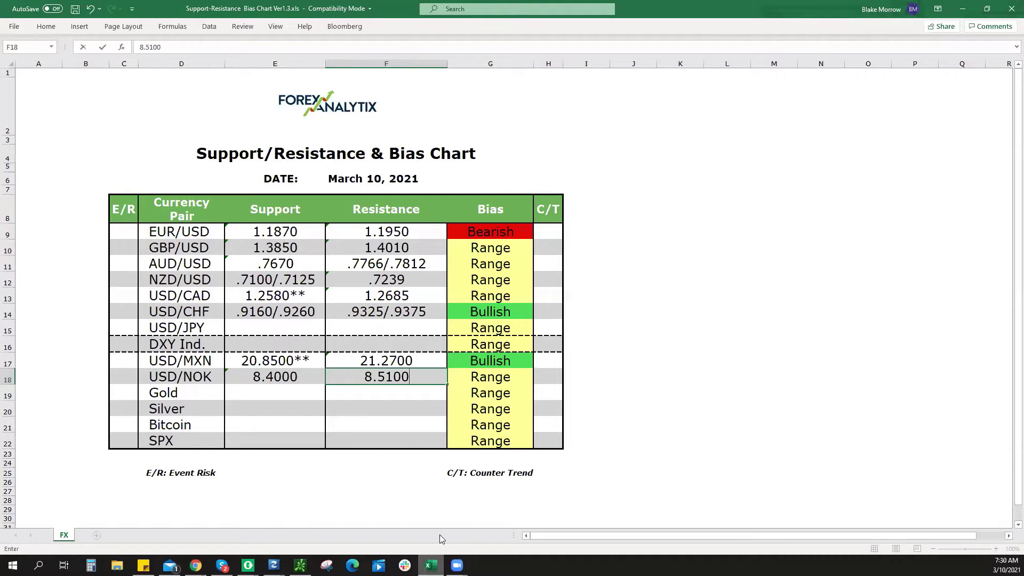
pyautogui.click(853, 257)
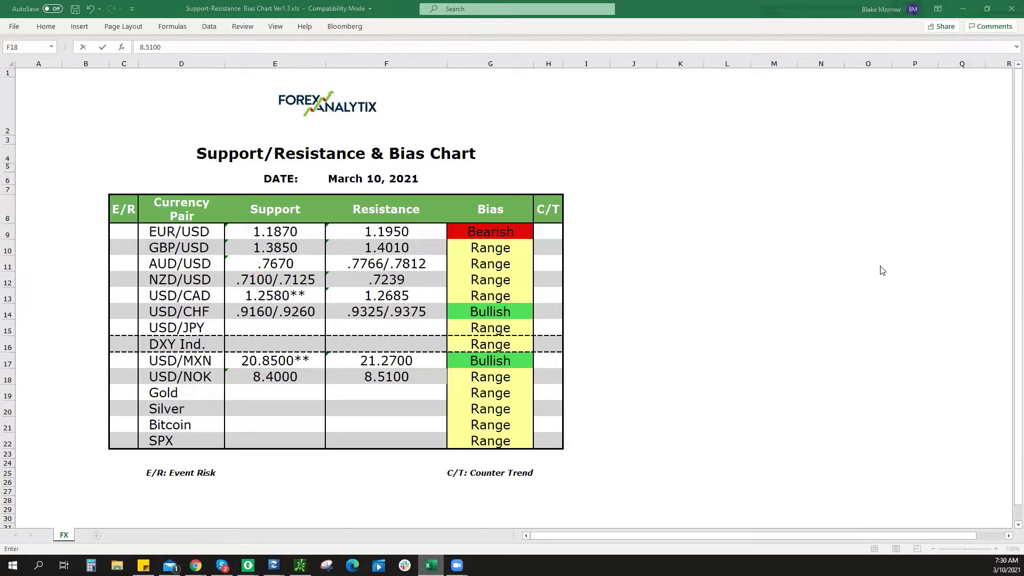
pyautogui.hotkey('alt', 'Tab')
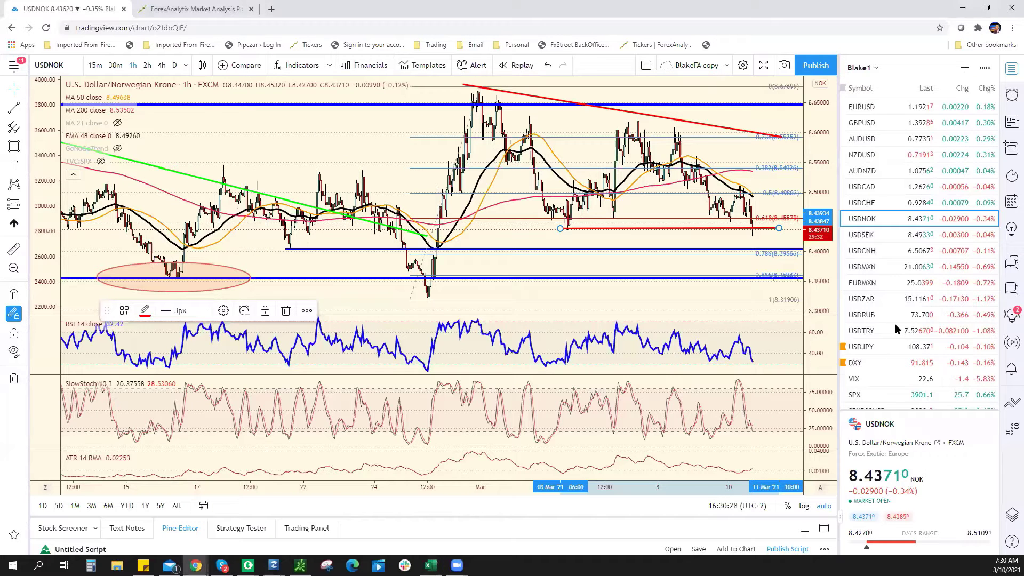
pyautogui.press('Down')
pyautogui.press('Down')
pyautogui.press('Down')
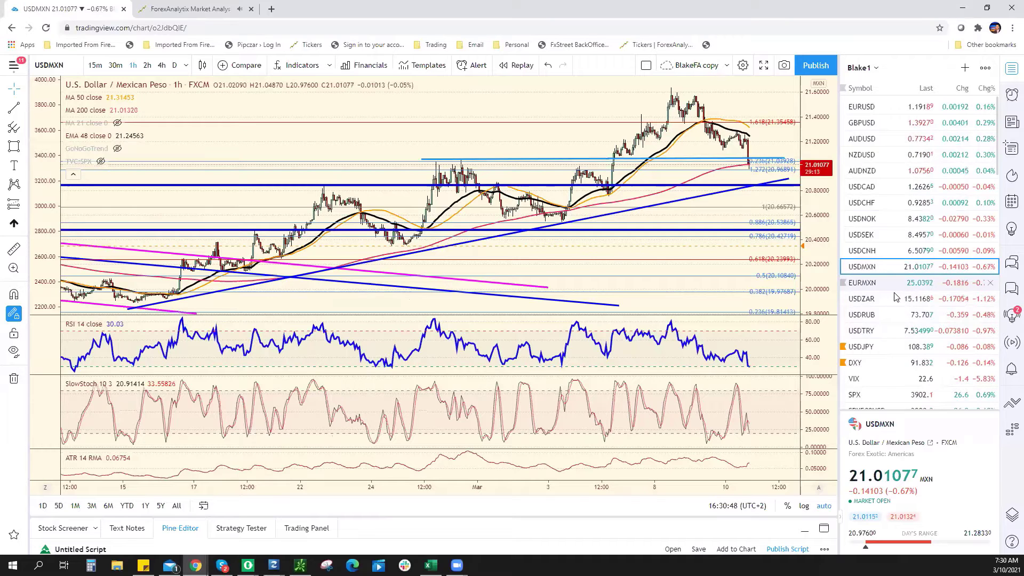
# Select USDJPY in the watchlist and briefly check the support and resistance sheet
pyautogui.scroll(-1, 911, 245)
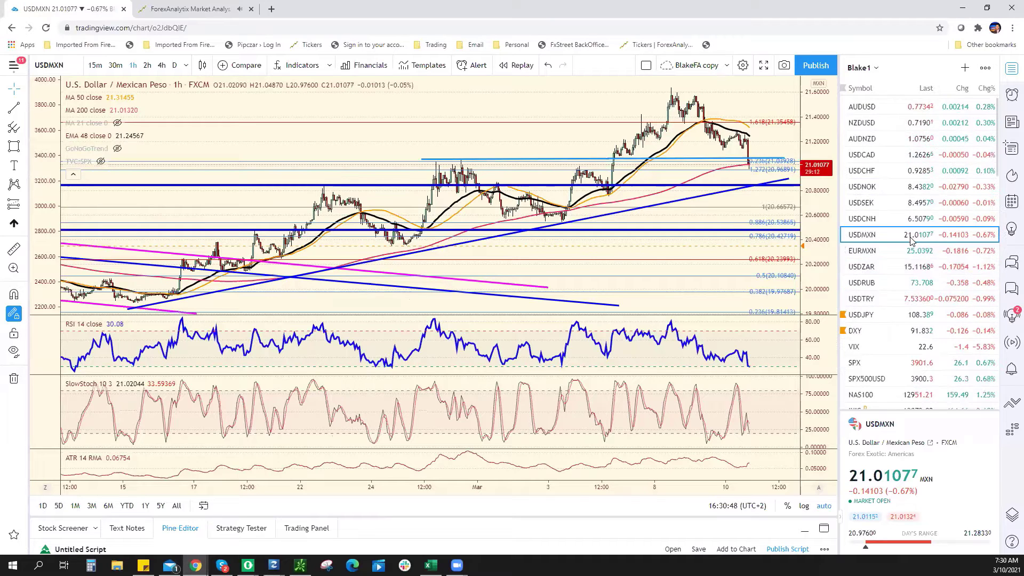
pyautogui.scroll(-3, 889, 282)
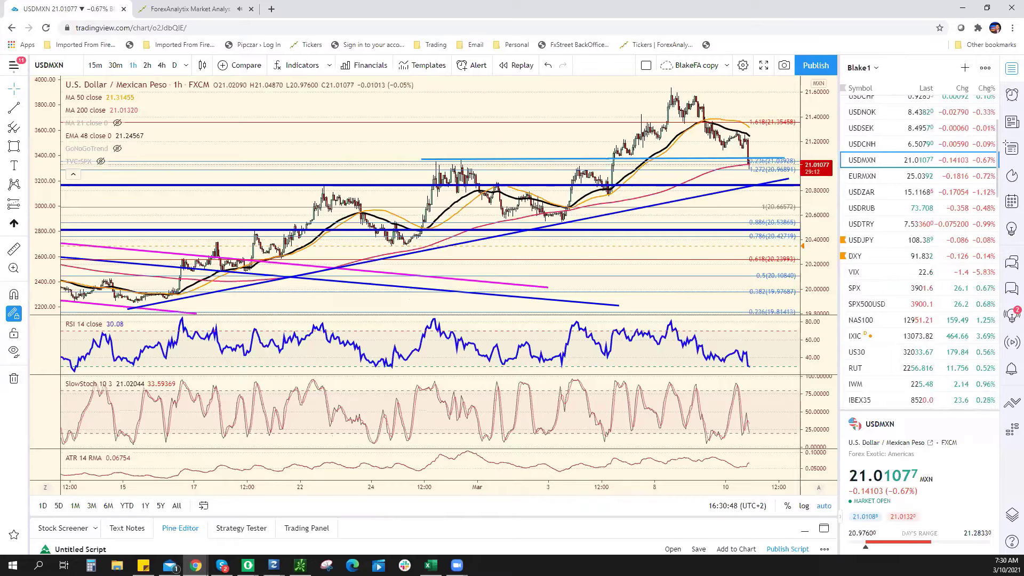
pyautogui.press('Down')
pyautogui.press('Down')
pyautogui.press('Down')
pyautogui.press('Down')
pyautogui.press('Down')
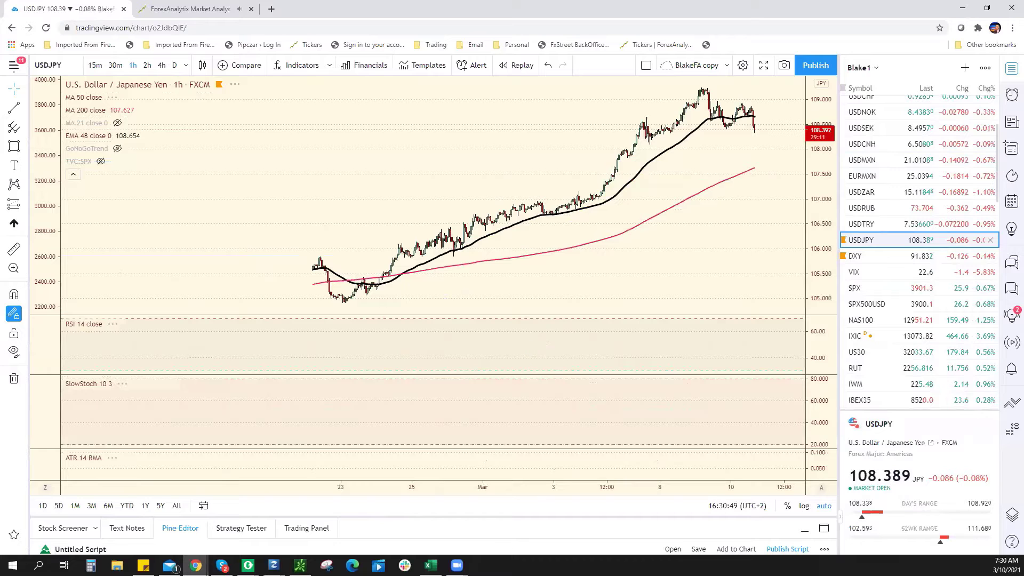
pyautogui.hotkey('alt', 'Tab')
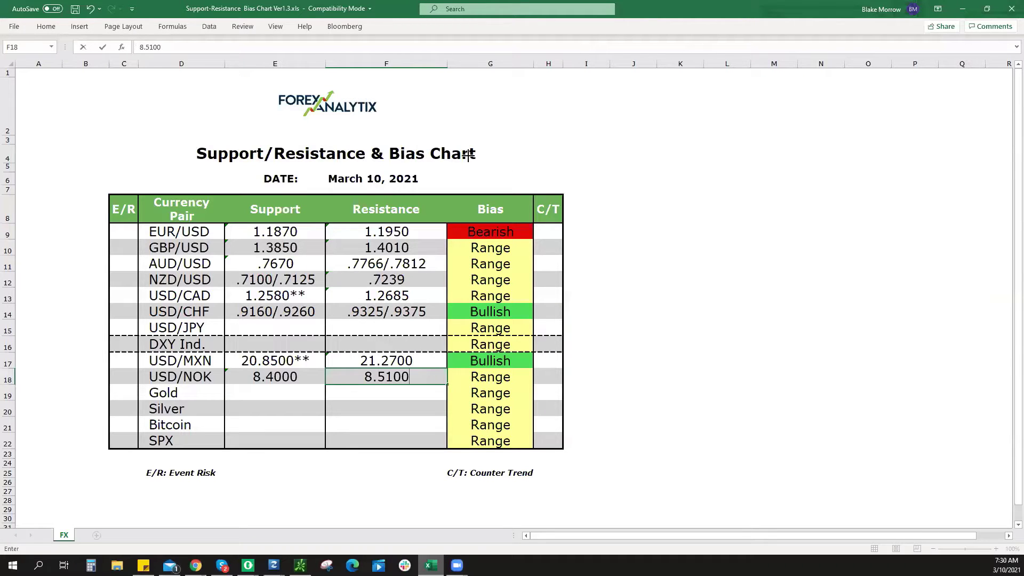
pyautogui.hotkey('alt', 'Tab')
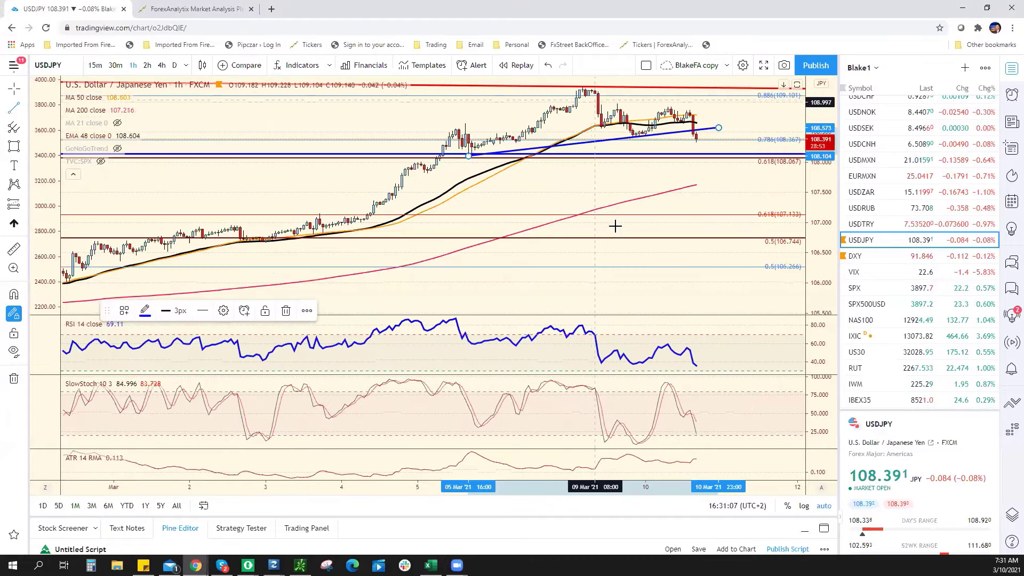
# Draw a vertical measure on the USDJPY chart down to about 107.582
pyautogui.hotkey('ctrl', 'z')
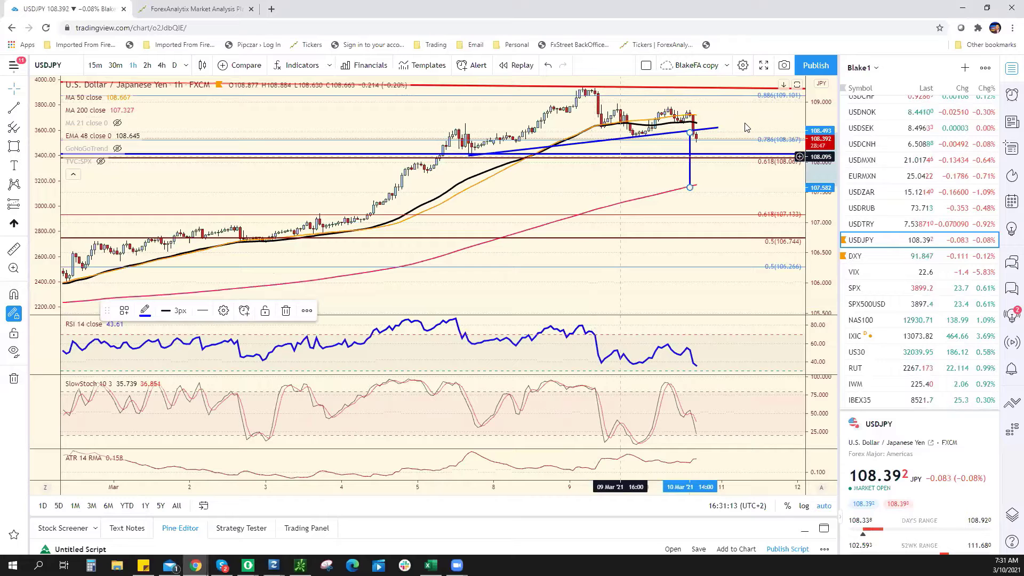
pyautogui.scroll(-3, 746, 127)
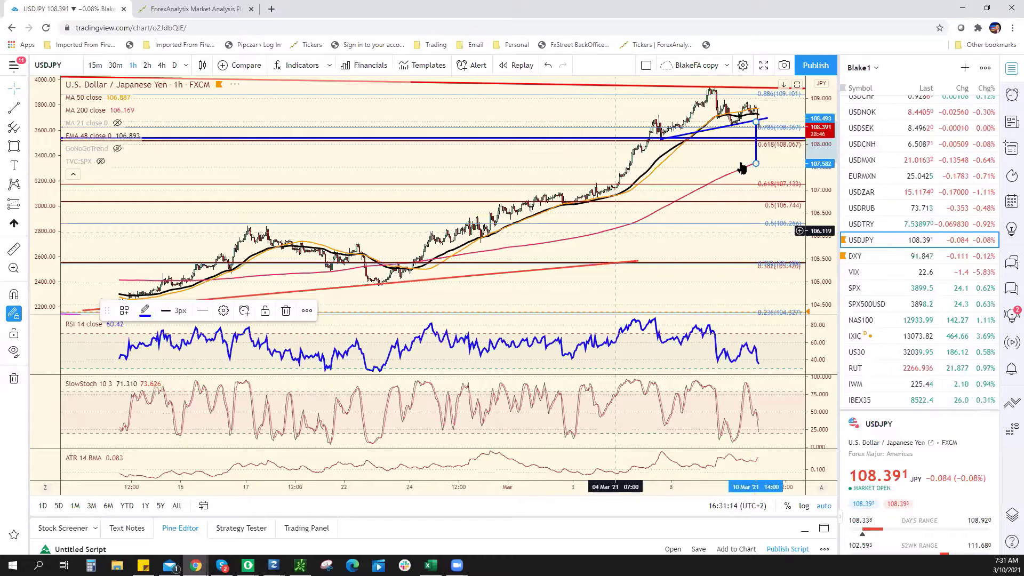
pyautogui.scroll(1, 699, 187)
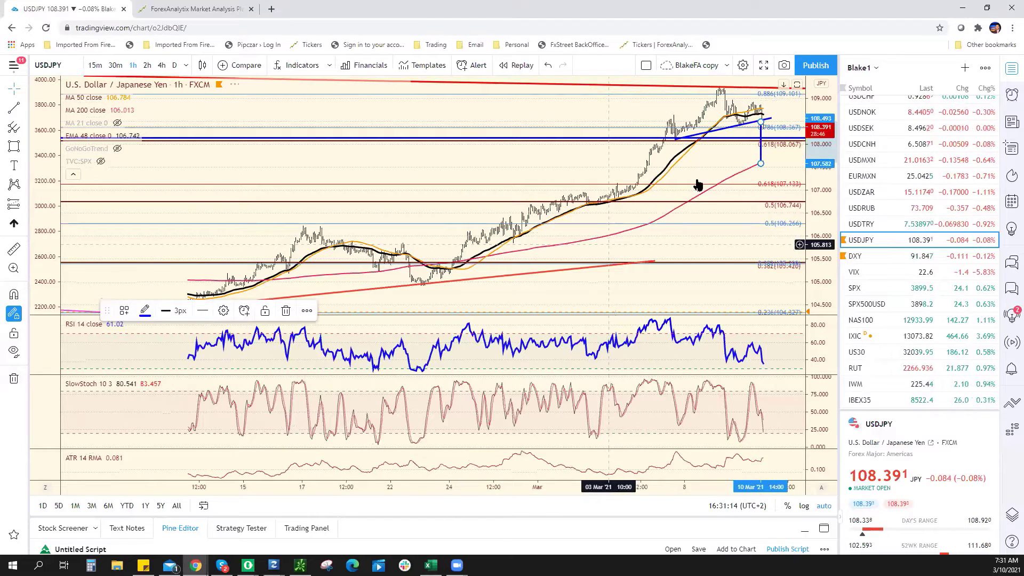
pyautogui.scroll(2, 698, 184)
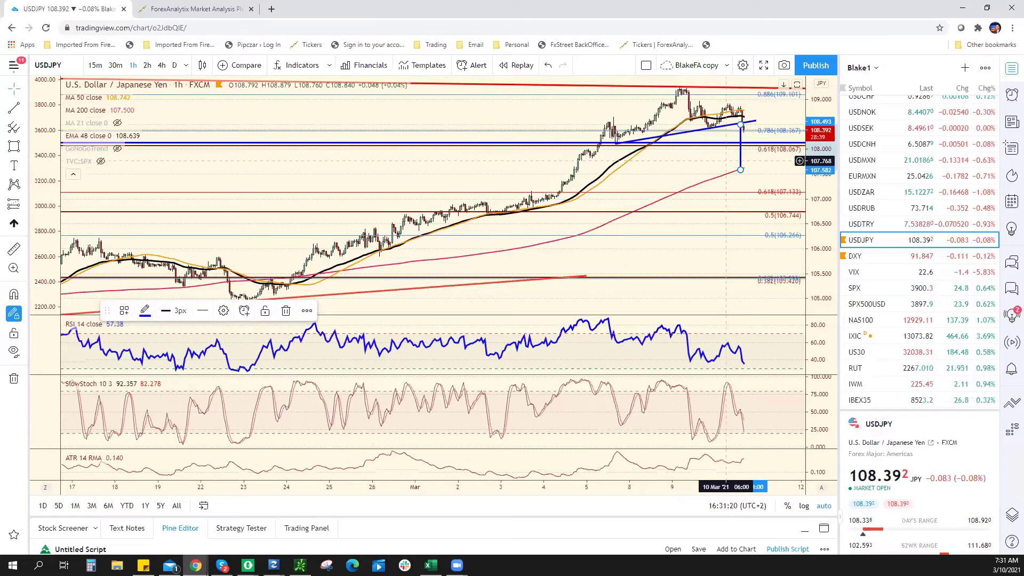
# Enter 107.50/108.20 as USD/JPY support and return to the USDJPY chart
pyautogui.scroll(2, 255, 322)
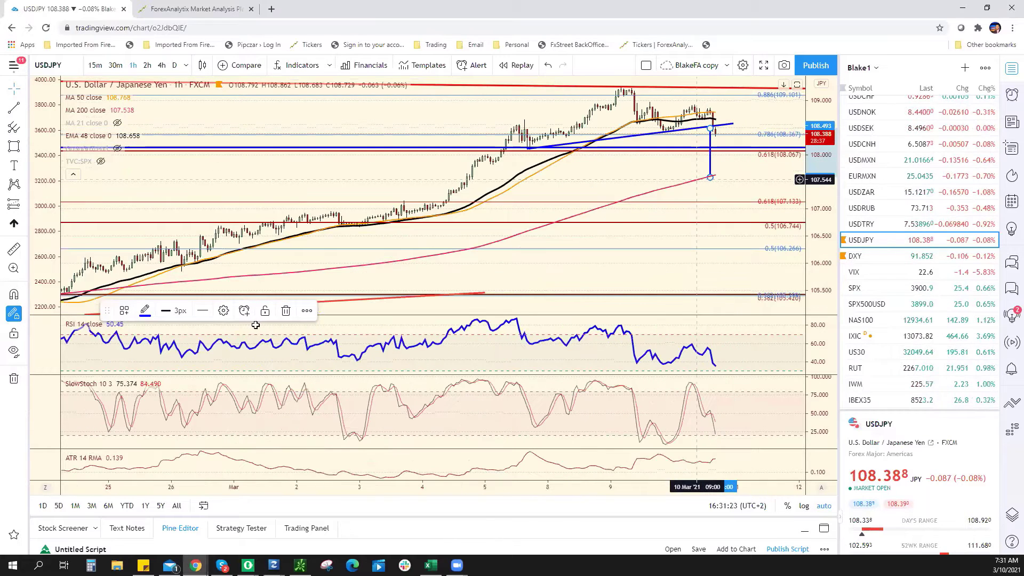
pyautogui.hotkey('alt', 'Tab')
pyautogui.write('107.')
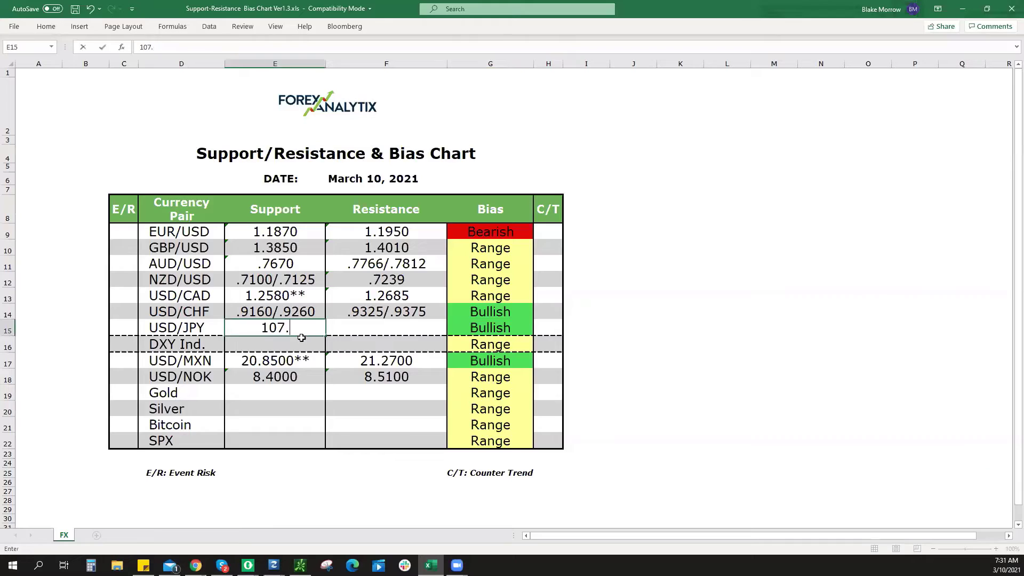
pyautogui.write('50/108.20')
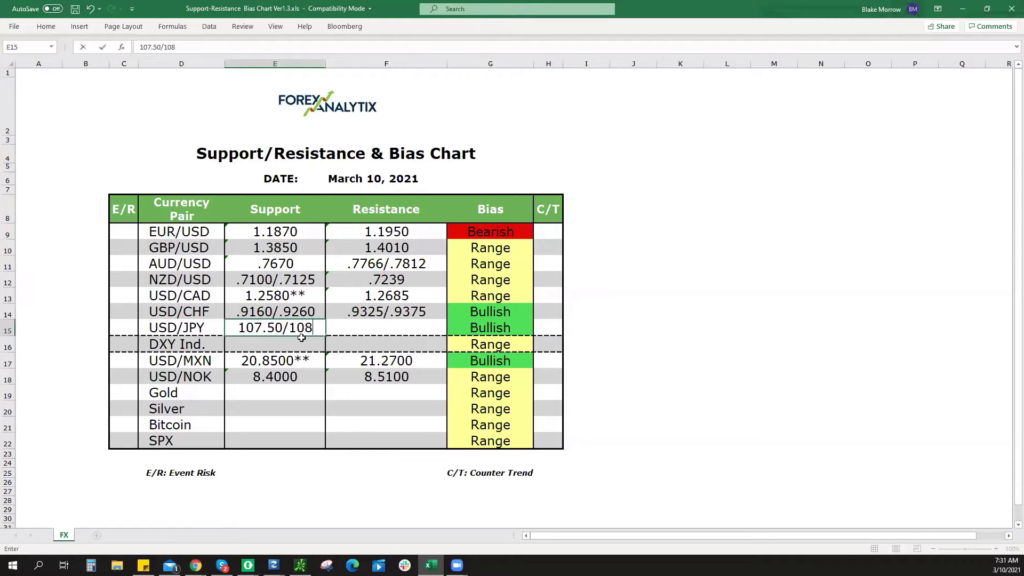
pyautogui.click(421, 334)
pyautogui.press('super+shift+s')
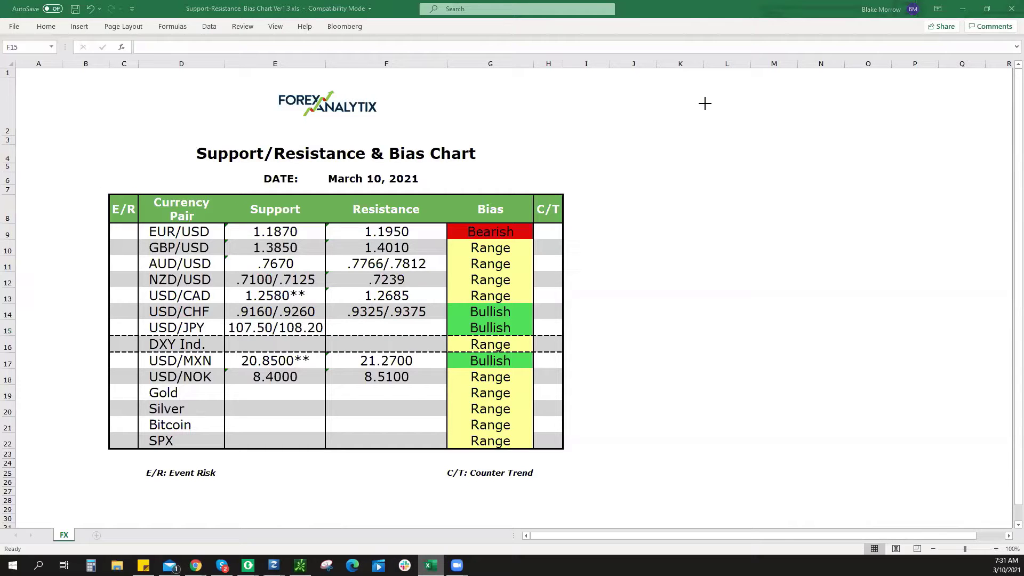
pyautogui.hotkey('alt', 'Tab')
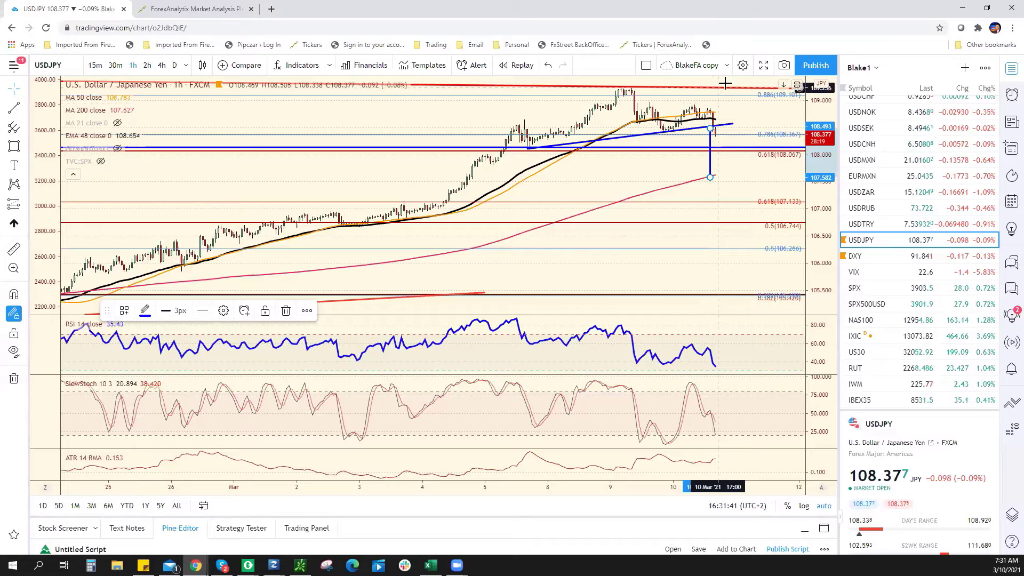
# Review the USDJPY chart, then mark USD/JPY resistance as 109.20**
pyautogui.scroll(-2, 723, 88)
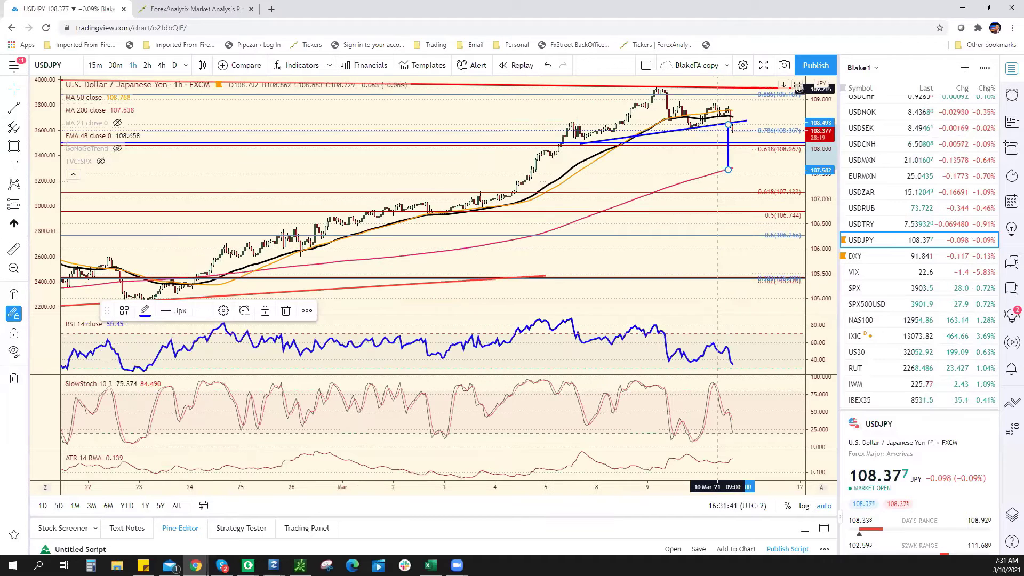
pyautogui.scroll(-1, 408, 338)
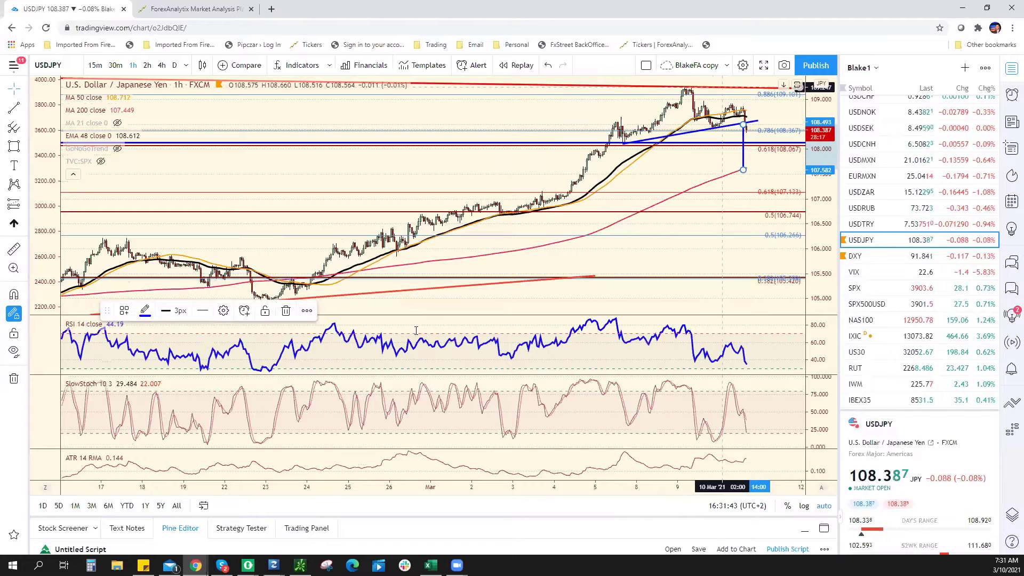
pyautogui.hotkey('alt', 'Tab')
pyautogui.write('**')
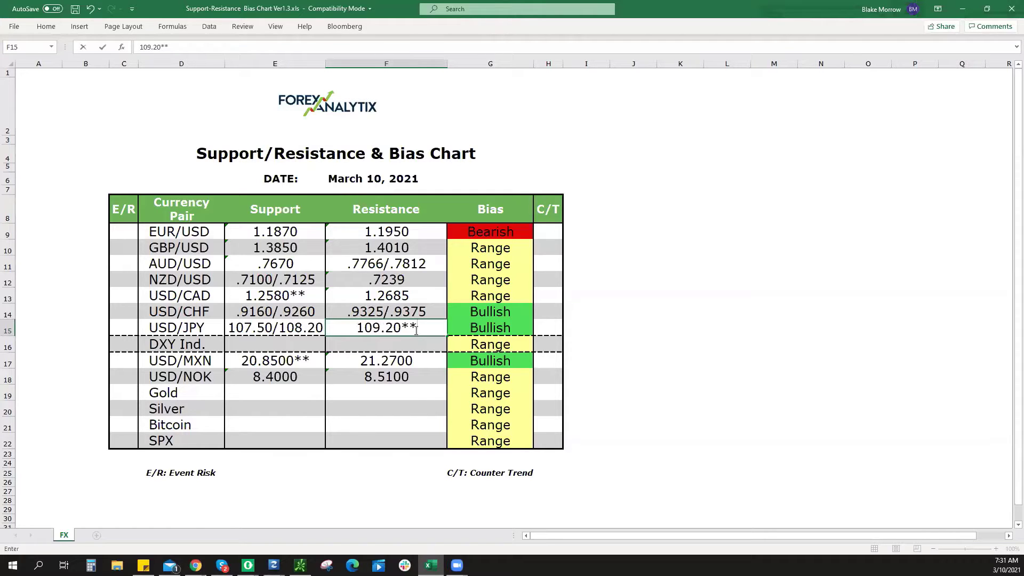
# Change EUR/USD resistance to 1.1950* and return to the USDJPY chart
pyautogui.moveTo(1006, 565)
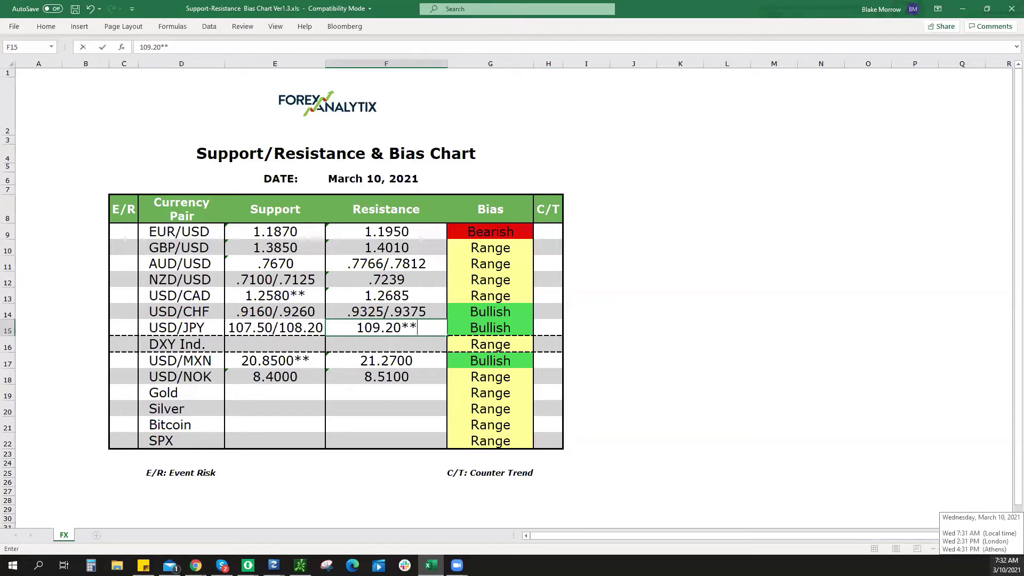
pyautogui.doubleClick(431, 230)
pyautogui.write('*')
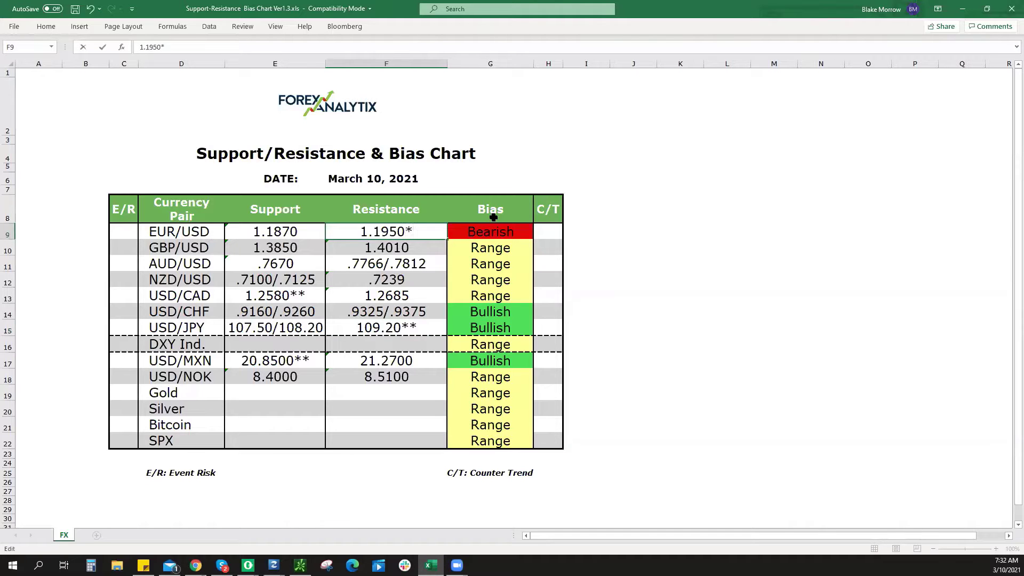
pyautogui.press('Print')
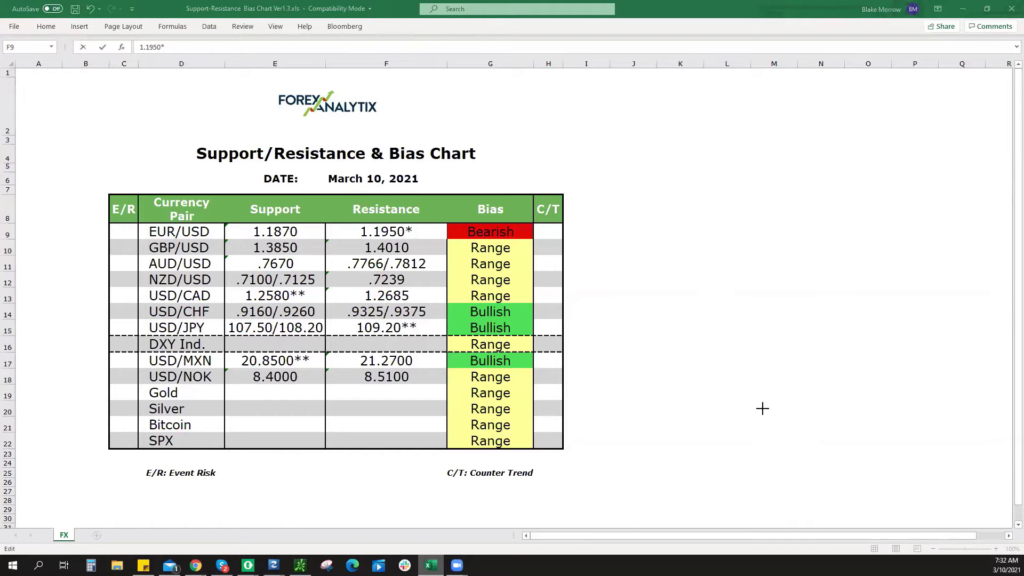
pyautogui.hotkey('alt', 'Tab')
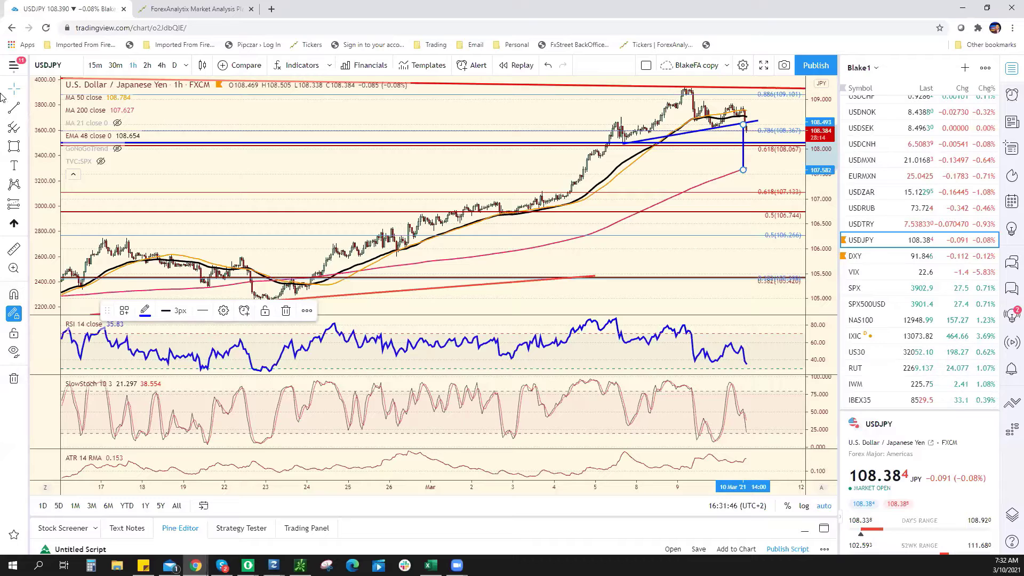
# Switch the chart from USDJPY to DXY and dismiss the alert dialog
pyautogui.press('Down')
pyautogui.hotkey('alt', 'a')
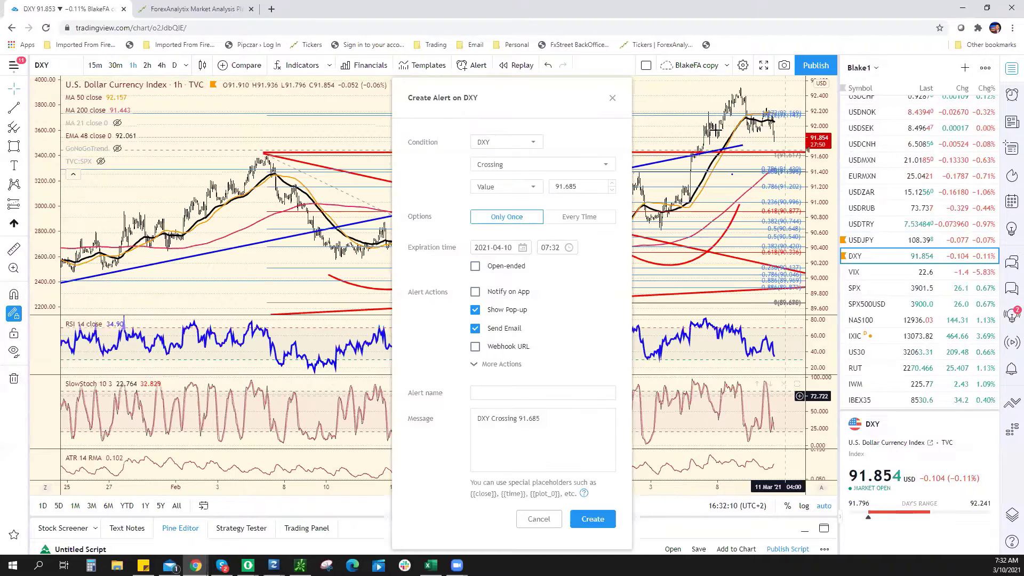
pyautogui.press('Escape')
pyautogui.scroll(3, 754, 141)
# Sketch a short projected path past the latest DXY bar and log DXY levels 91.65 and 92.25
pyautogui.click(762, 140)
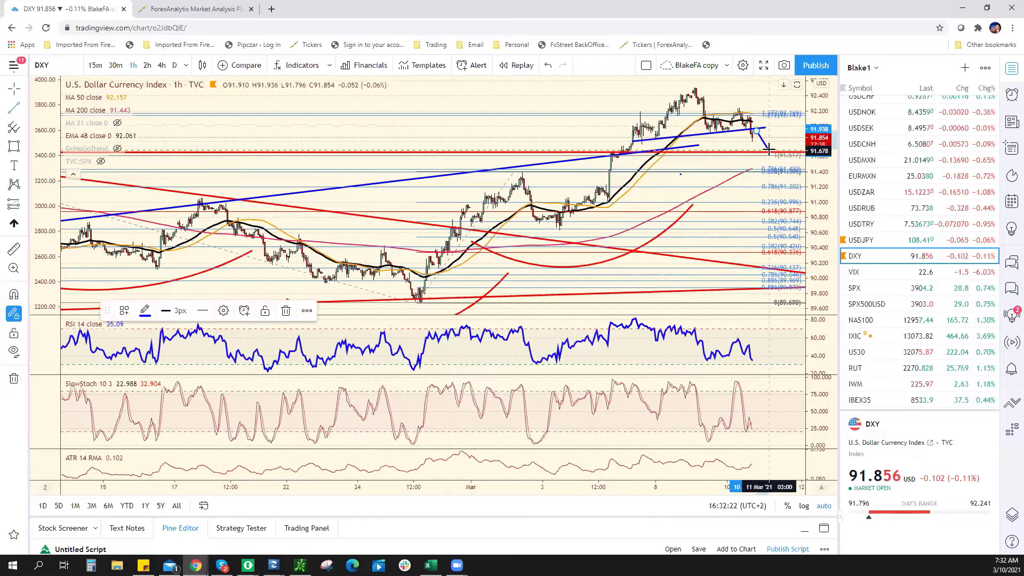
pyautogui.moveTo(756, 131); pyautogui.dragTo(775, 144)
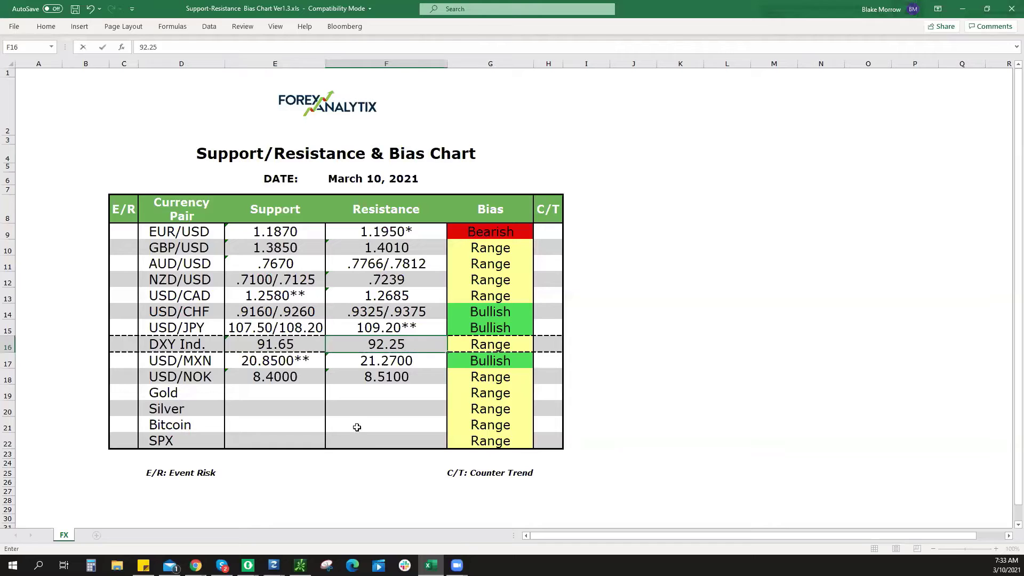
pyautogui.press('Tab')
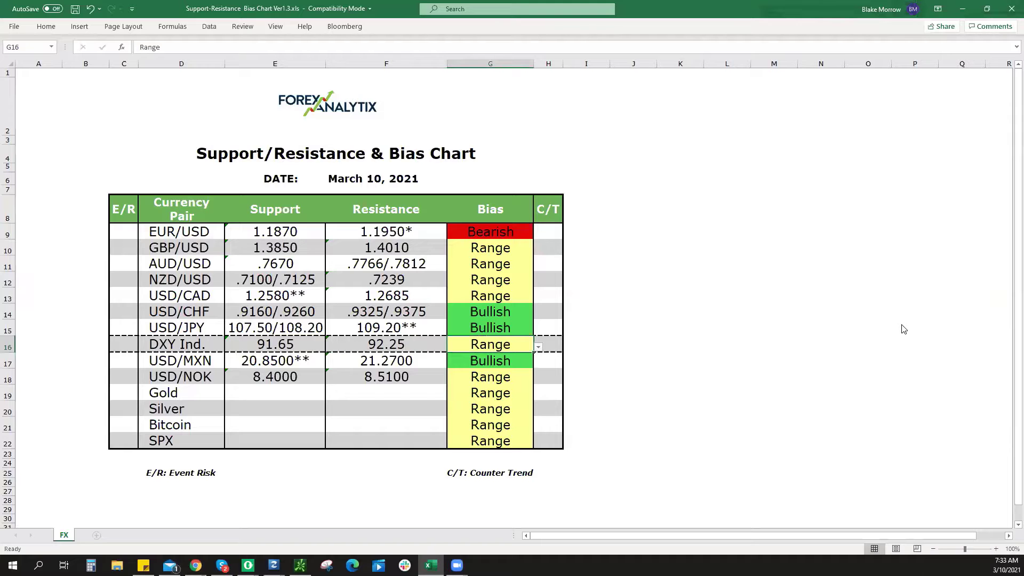
# Switch from the bias sheet back to the TradingView DXY hourly chart, price near 91.855
pyautogui.hotkey('alt', 'Tab')
pyautogui.scroll(-5, 906, 320)
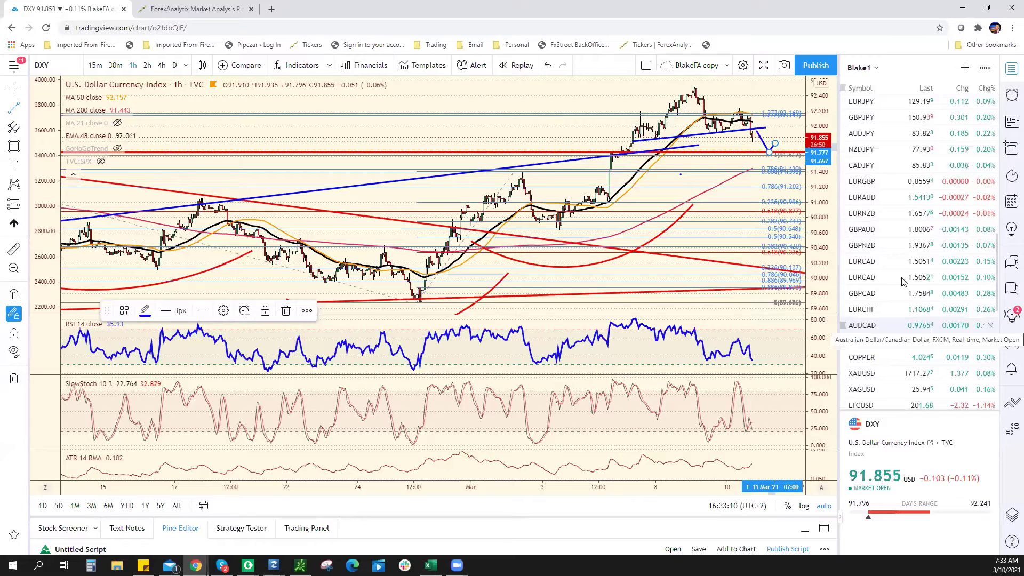
# Review the XAUUSD gold hourly chart, then start typing 1760* as gold resistance in F19
pyautogui.scroll(-2, 905, 273)
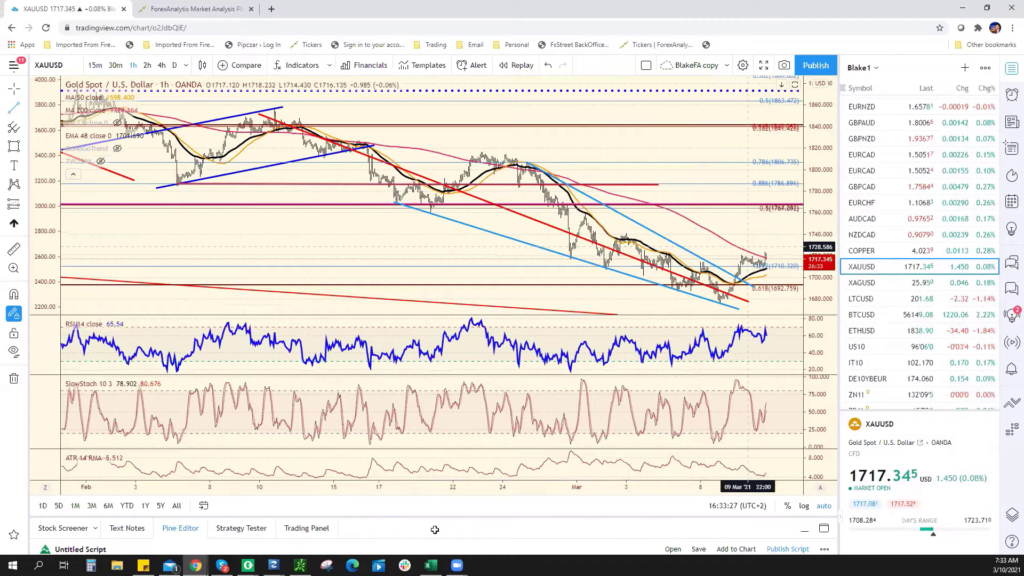
pyautogui.scroll(2, 388, 395)
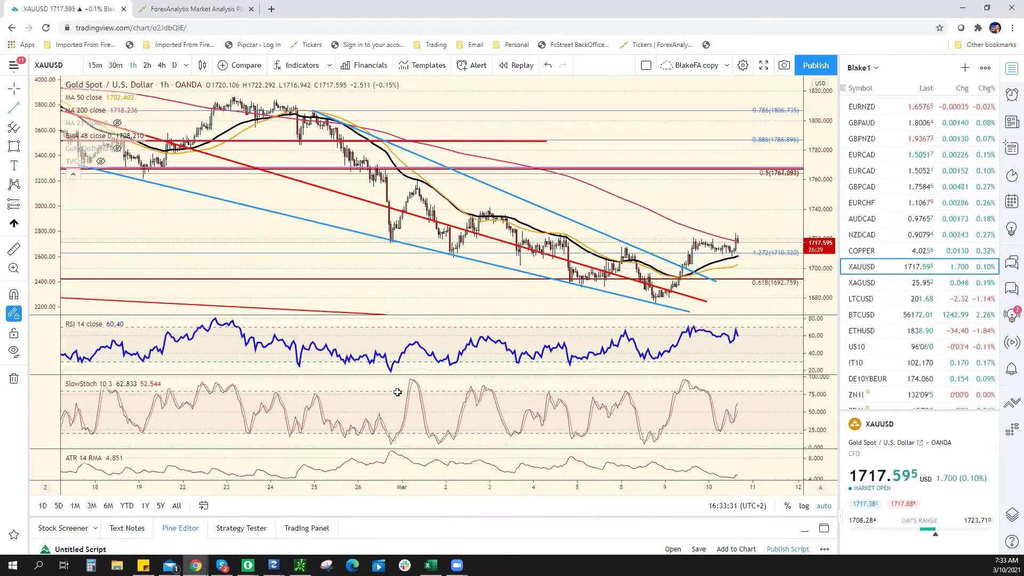
pyautogui.write('1760')
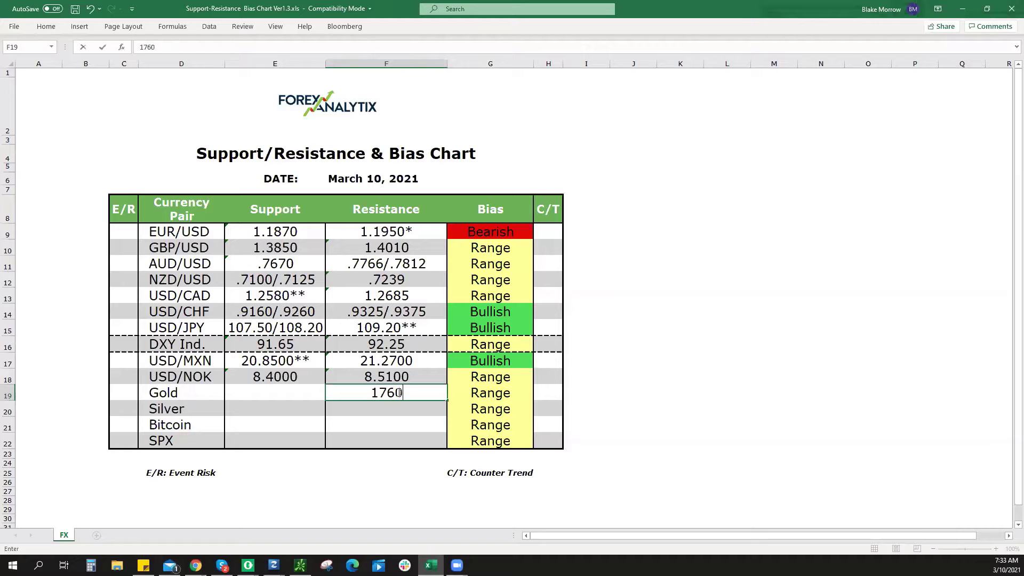
pyautogui.write('*')
# Commit 1760* as gold resistance and recheck the gold chart
pyautogui.click(489, 393)
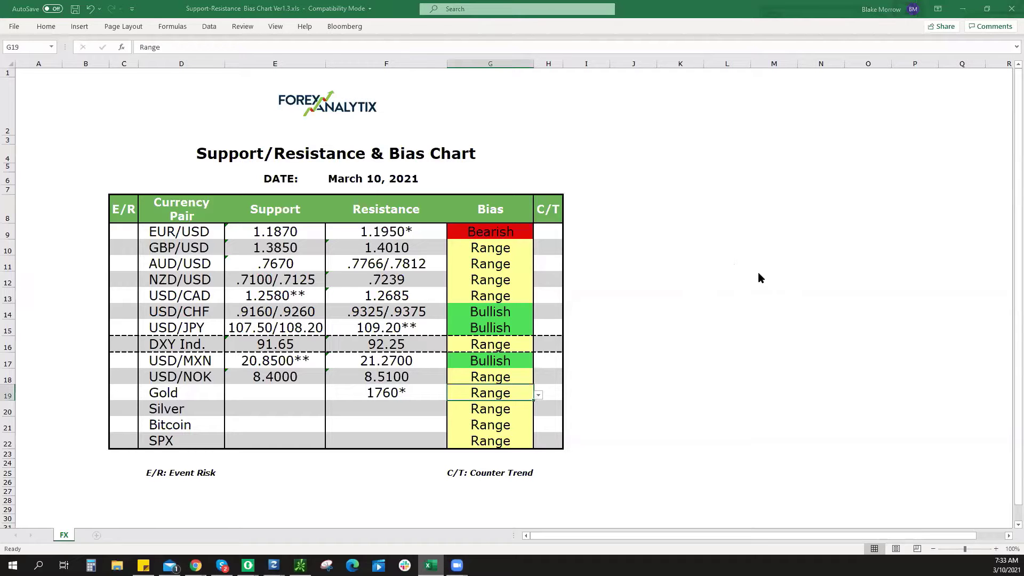
pyautogui.hotkey('alt', 'Tab')
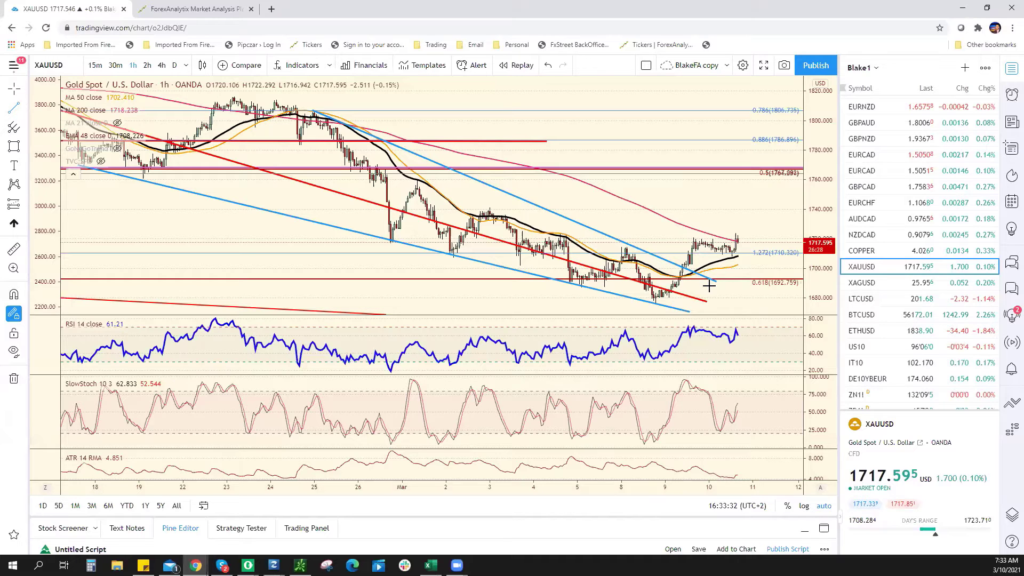
pyautogui.scroll(-3, 709, 287)
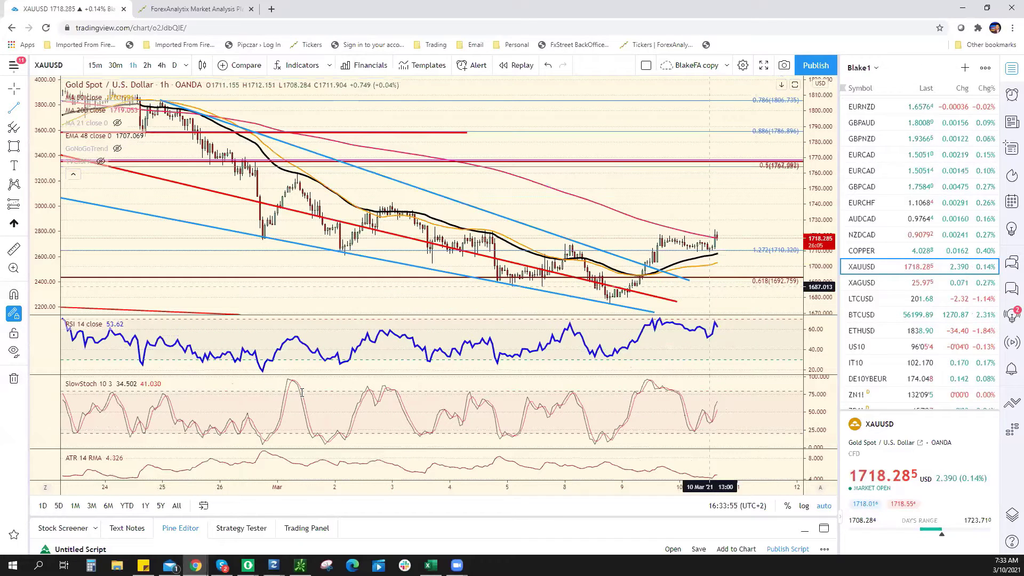
# Enter 1700 as gold support in E19, then return to the XAUUSD chart
pyautogui.hotkey('alt', 'Tab')
pyautogui.write('1700')
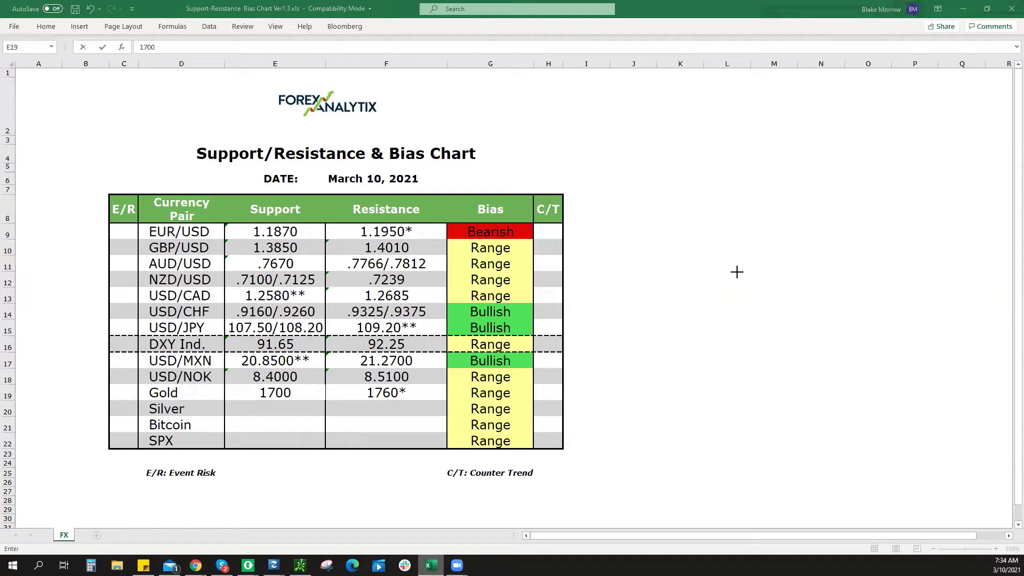
pyautogui.hotkey('alt', 'Tab')
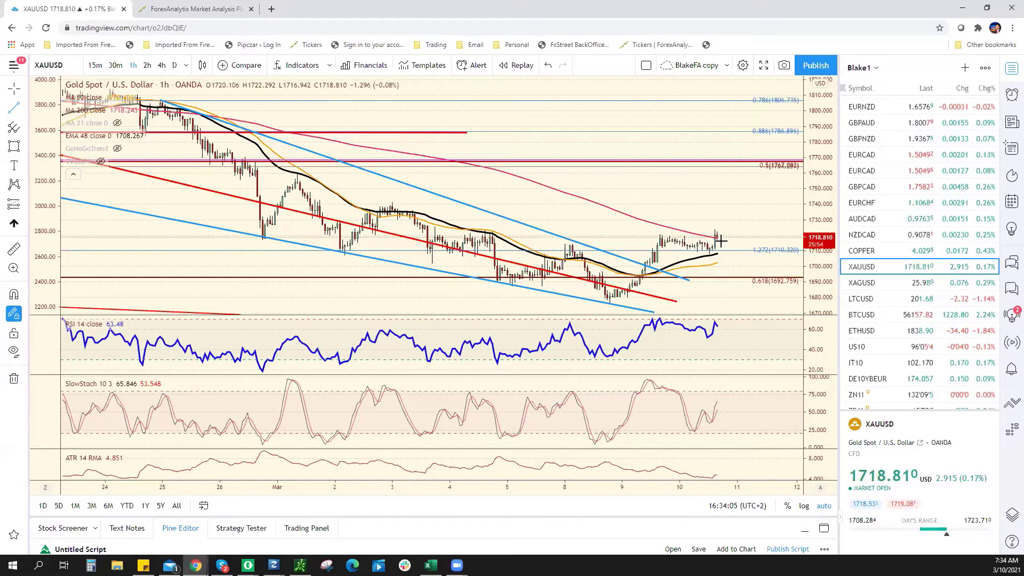
# Move down the watchlist from gold to the XAGUSD silver hourly chart and zoom in
pyautogui.press('Down')
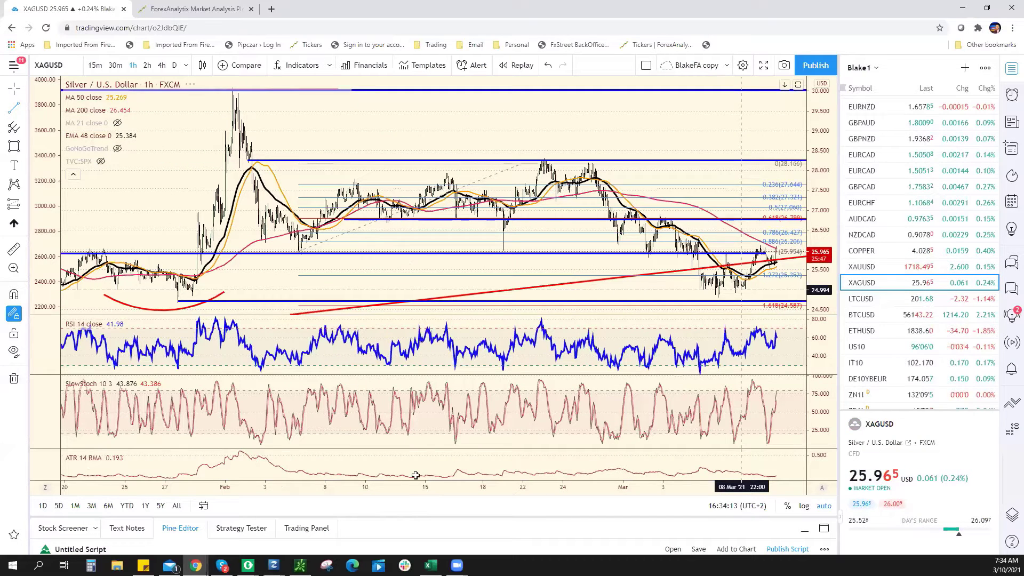
pyautogui.scroll(3, 384, 407)
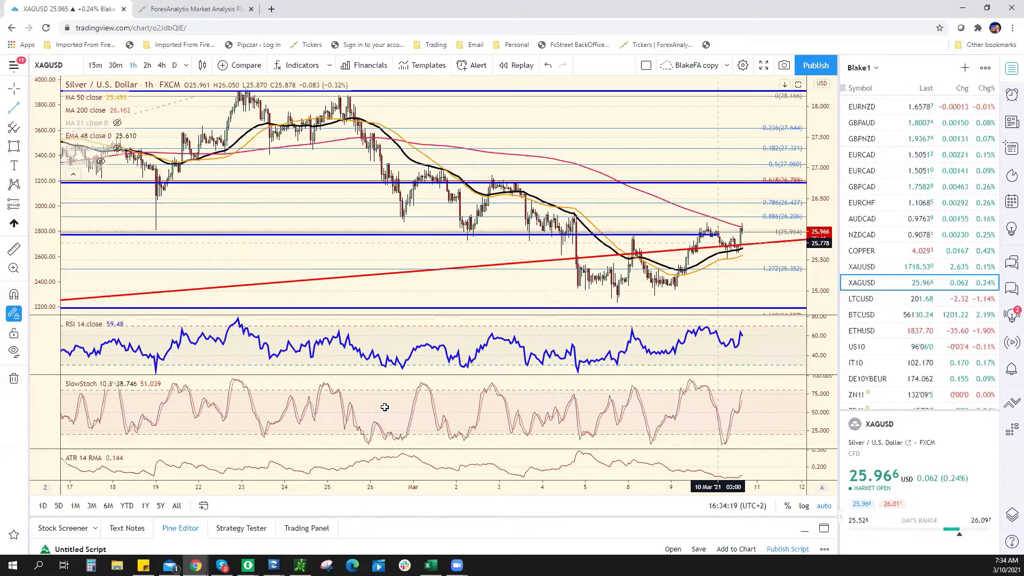
# Commit 26.10 as silver resistance in F20 and recheck the silver chart
pyautogui.hotkey('alt', 'Tab')
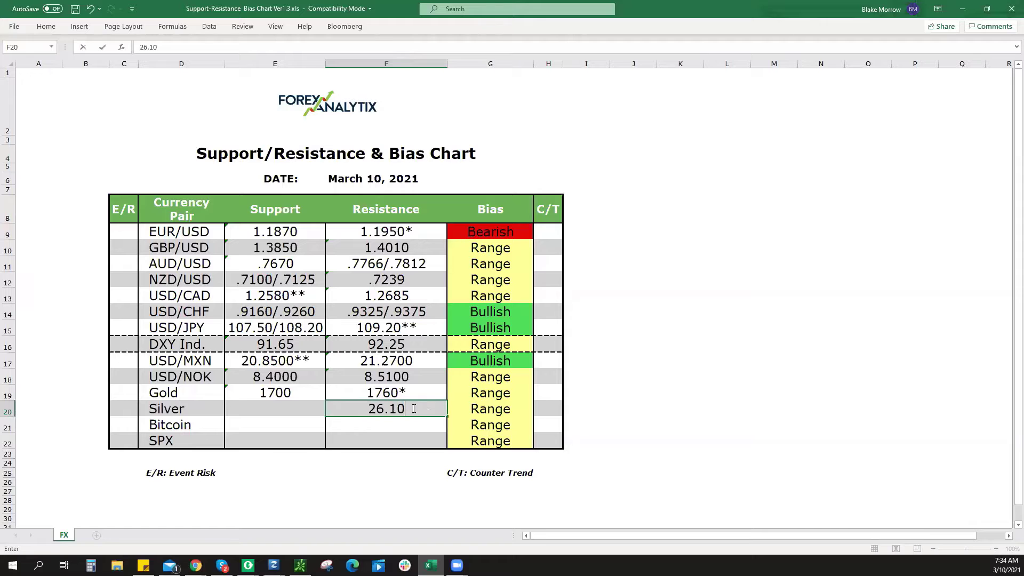
pyautogui.click(486, 409)
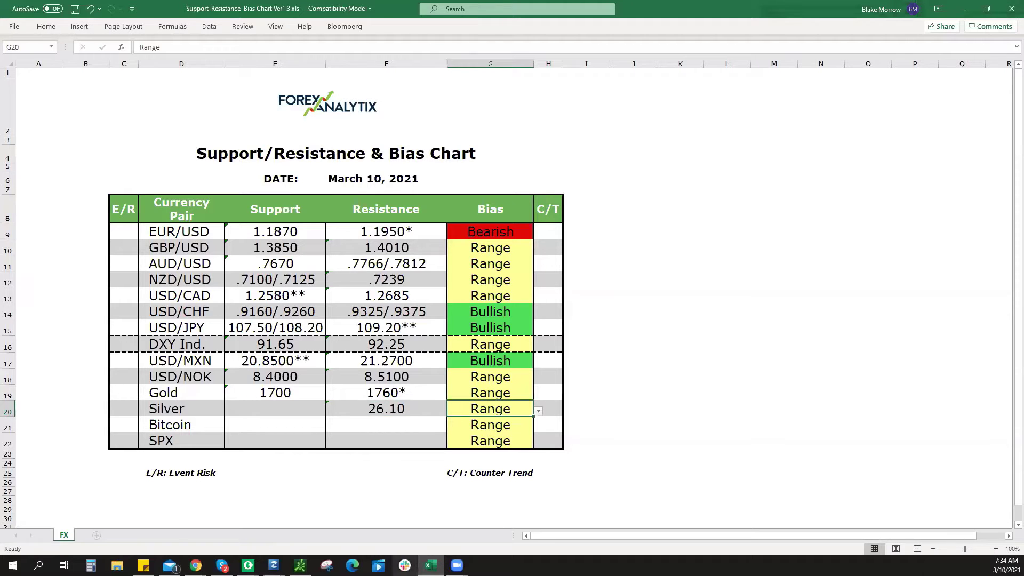
pyautogui.click(431, 565)
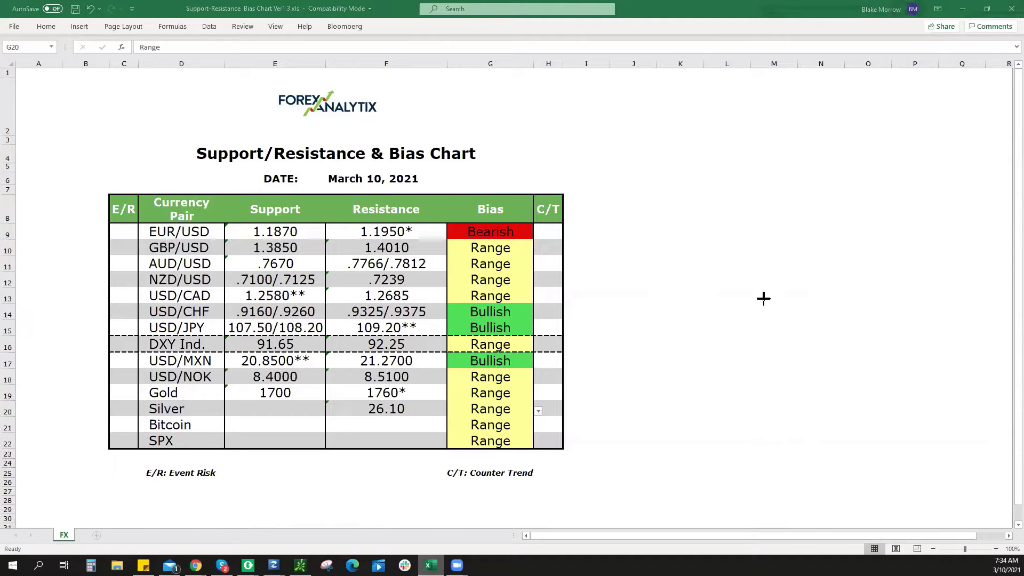
pyautogui.hotkey('alt', 'Tab')
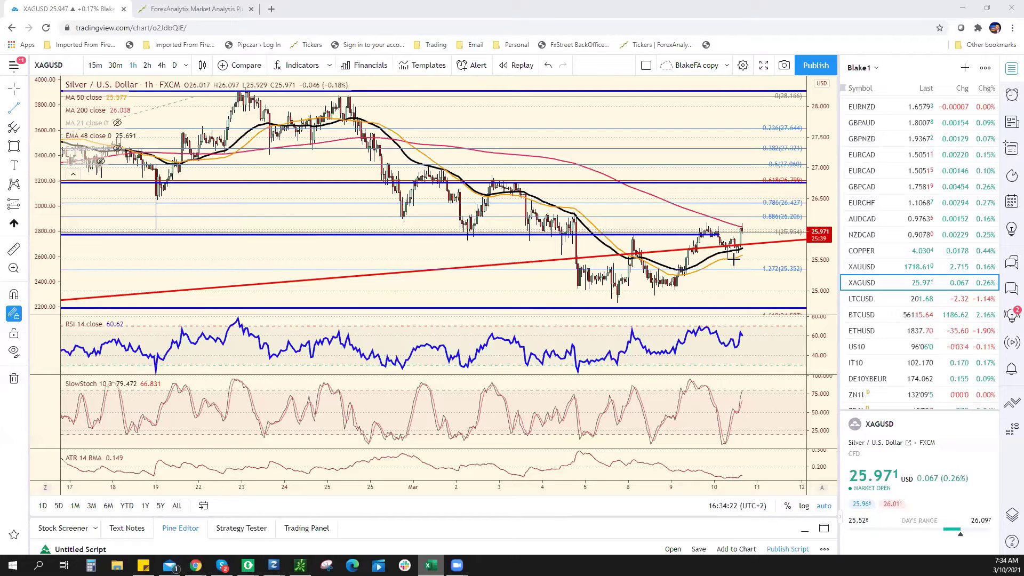
pyautogui.scroll(2, 282, 407)
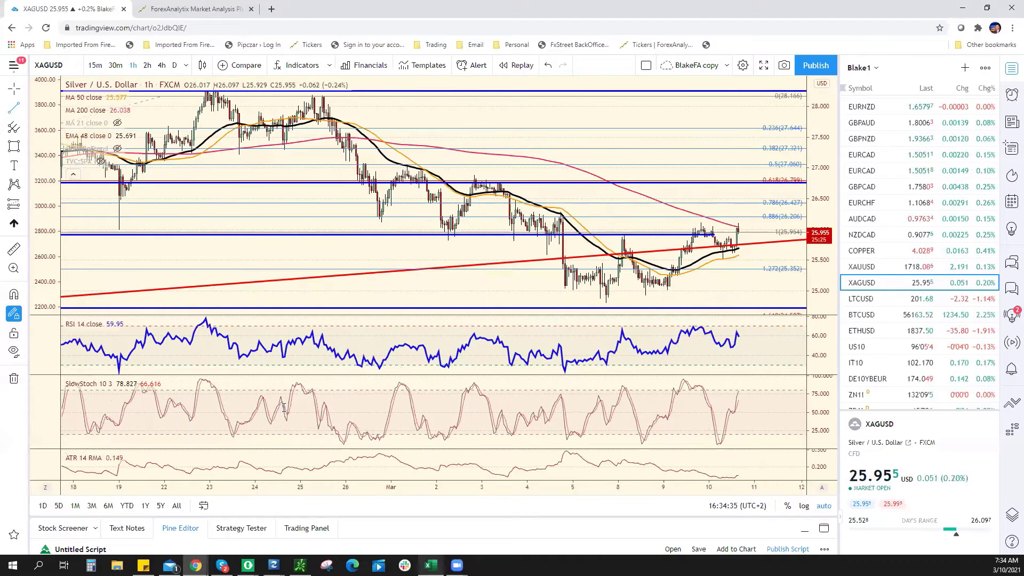
# Record 25.50 as silver support in E20, then return to the XAGUSD chart
pyautogui.hotkey('alt', 'Tab')
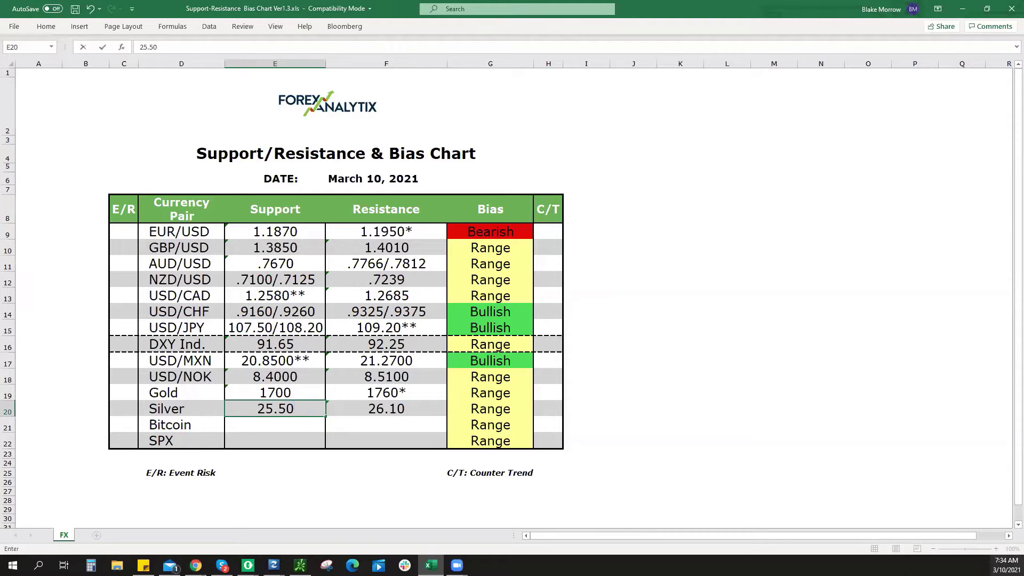
pyautogui.moveTo(1005, 565)
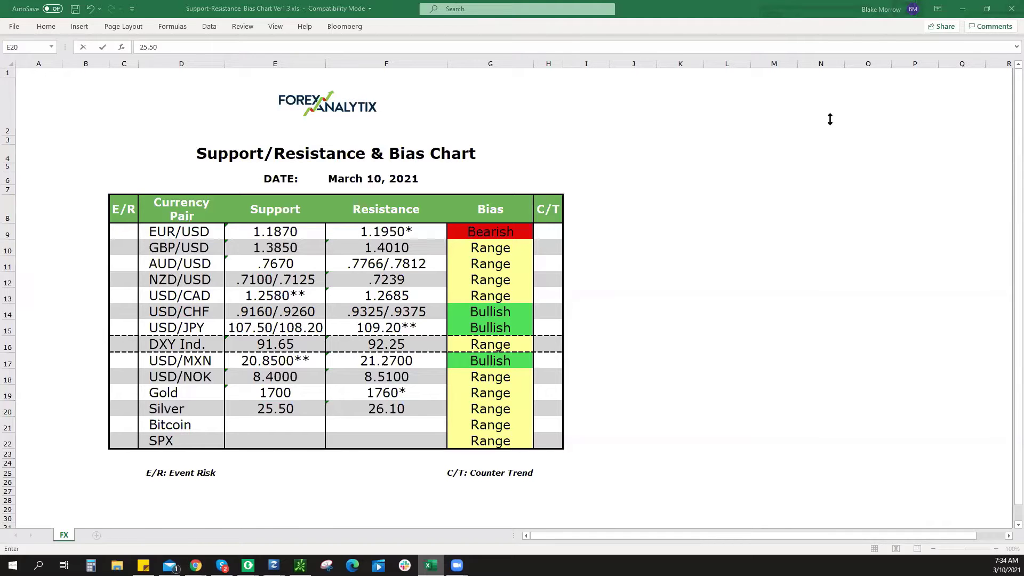
pyautogui.hotkey('alt', 'Tab')
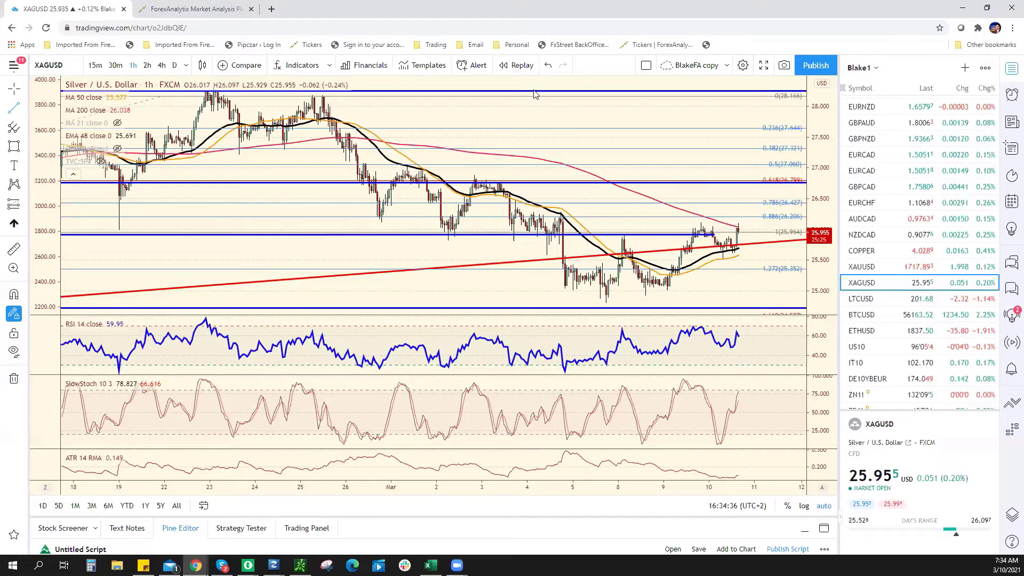
# Switch to BTCUSD on the 4h interval and select its Fibonacci retracement for readjusting
pyautogui.press('Down')
pyautogui.press('Down')
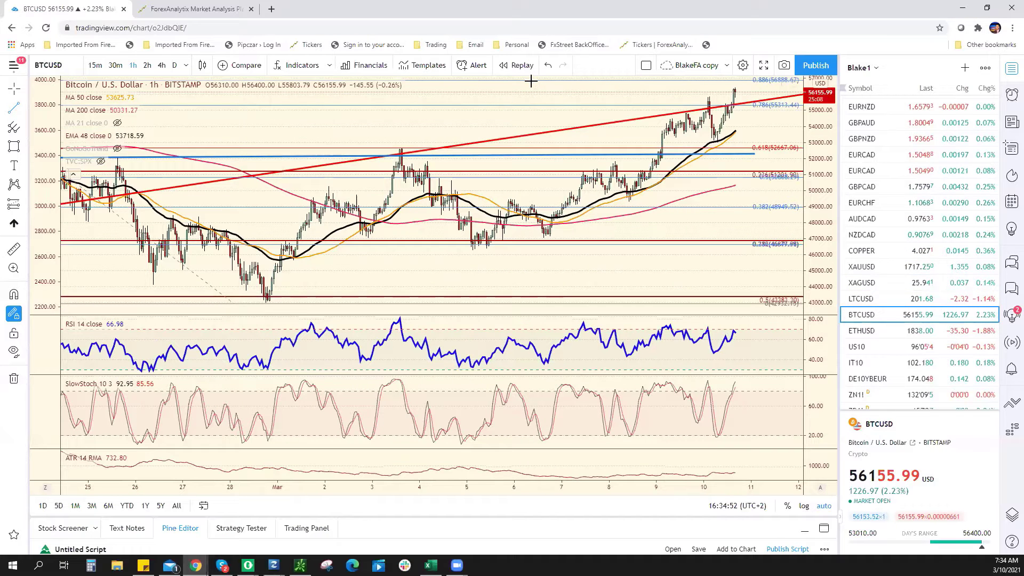
pyautogui.press('4')
pyautogui.press('h')
pyautogui.press('Return')
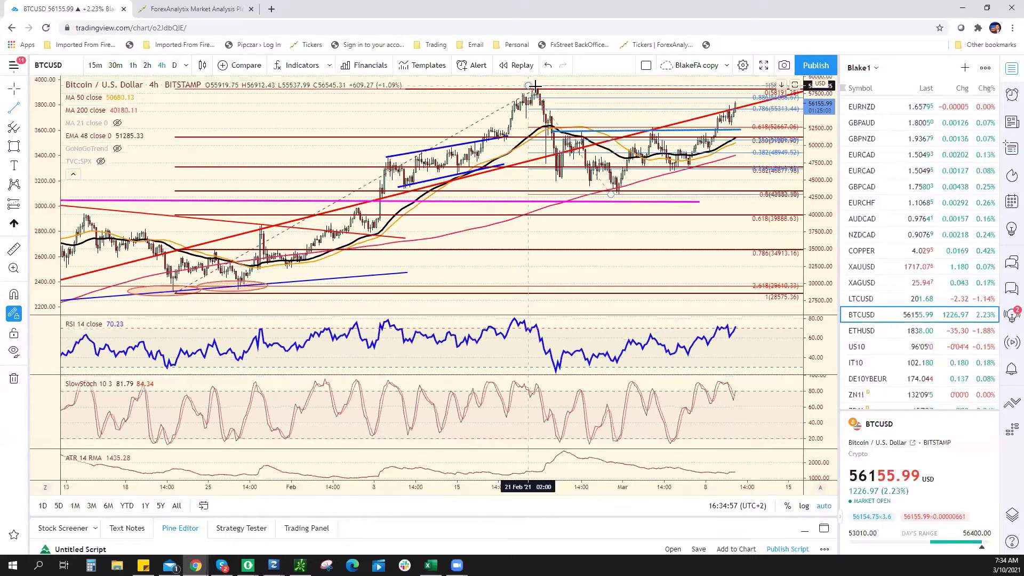
pyautogui.click(723, 267)
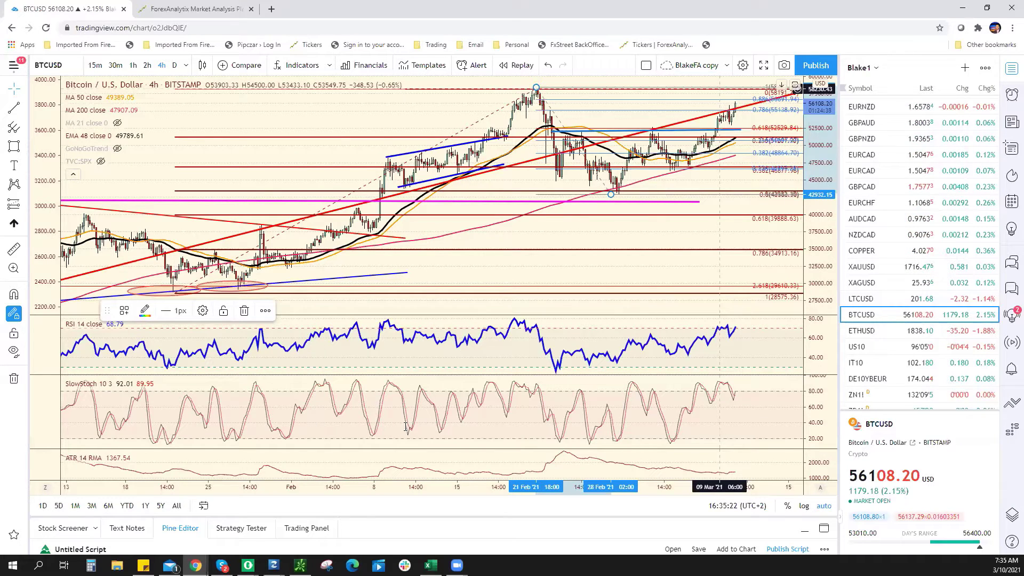
# Enter 52K in cell E21 as Bitcoin support, then return to the BTCUSD 4-hour chart
pyautogui.hotkey('alt', 'Tab')
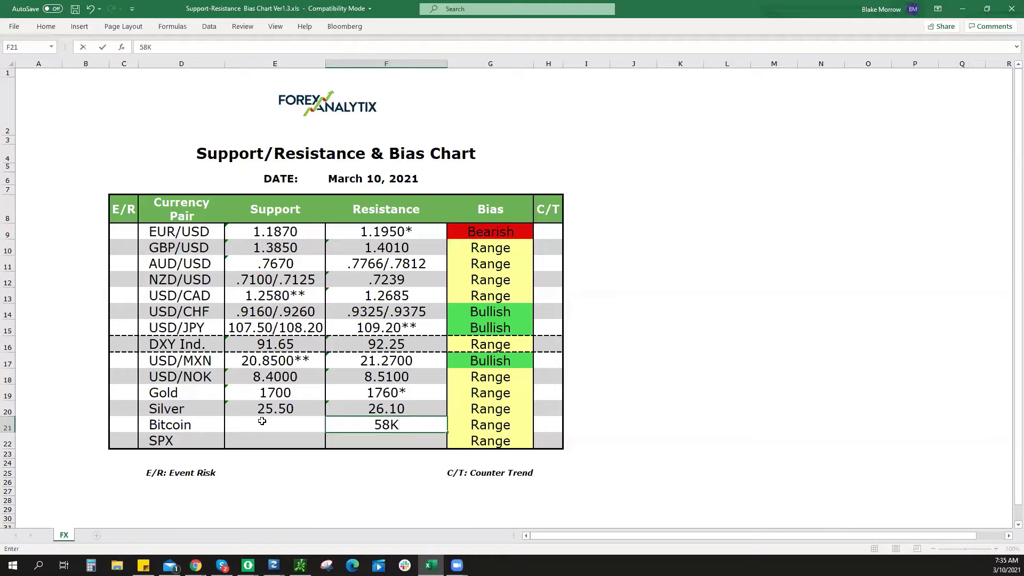
pyautogui.click(263, 424)
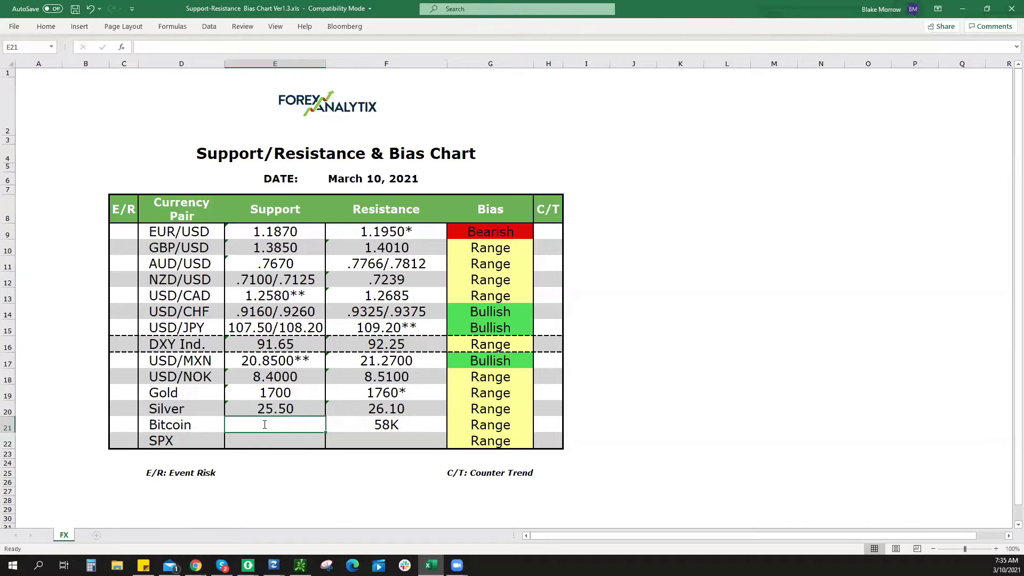
pyautogui.write('52K')
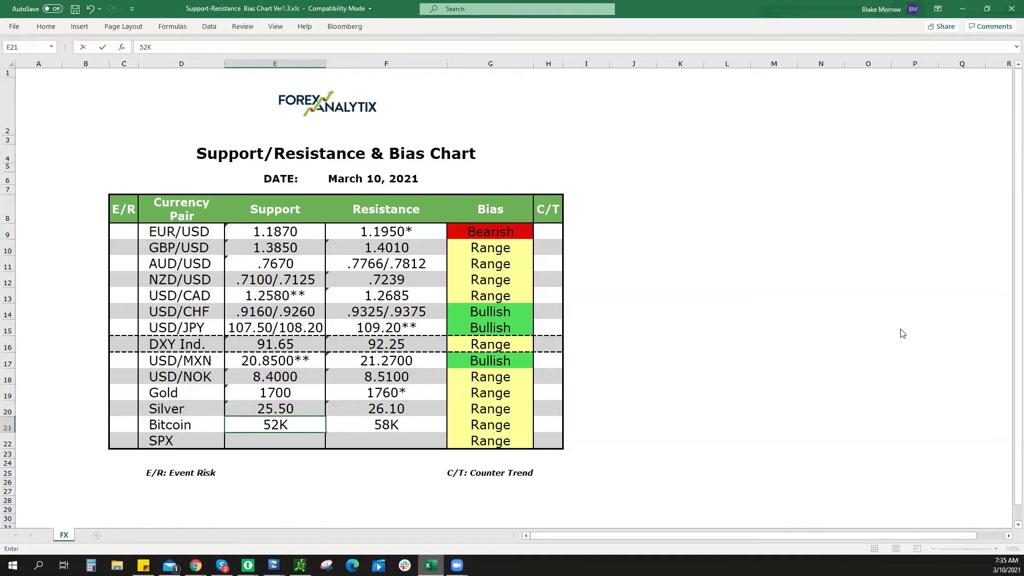
pyautogui.hotkey('alt', 'Tab')
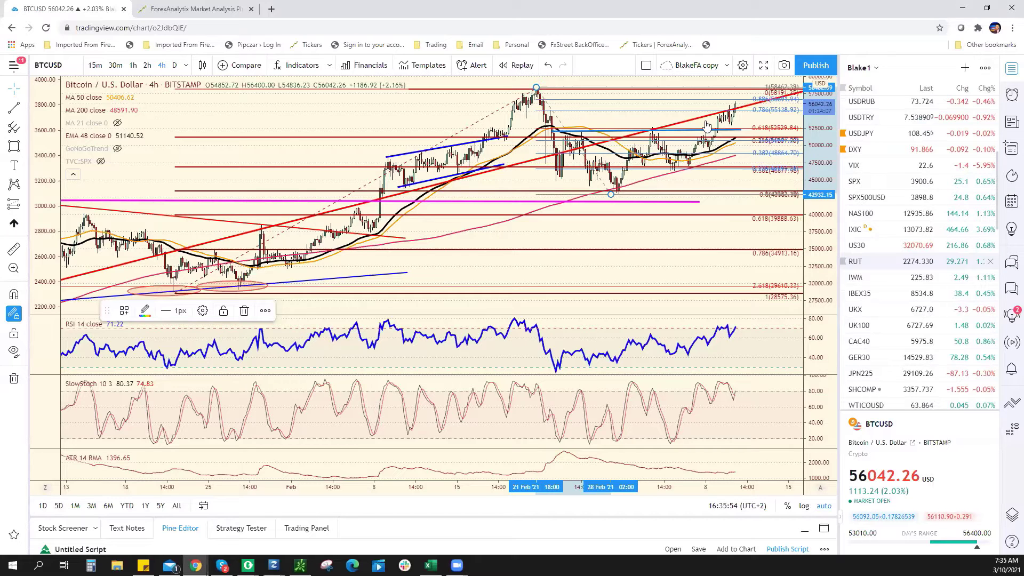
# Move the watchlist from BTCUSD to SPX500USD to read its levels, then return to the spreadsheet
pyautogui.press('Down')
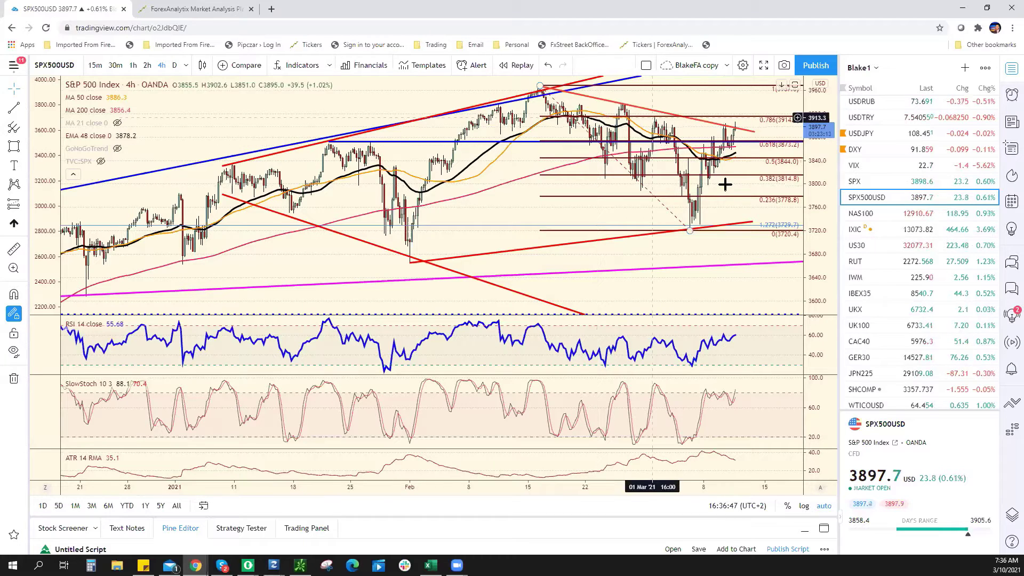
pyautogui.hotkey('alt', 'Tab')
# Type 3800 into cell E22 as SPX support, then leave Excel
pyautogui.click(296, 438)
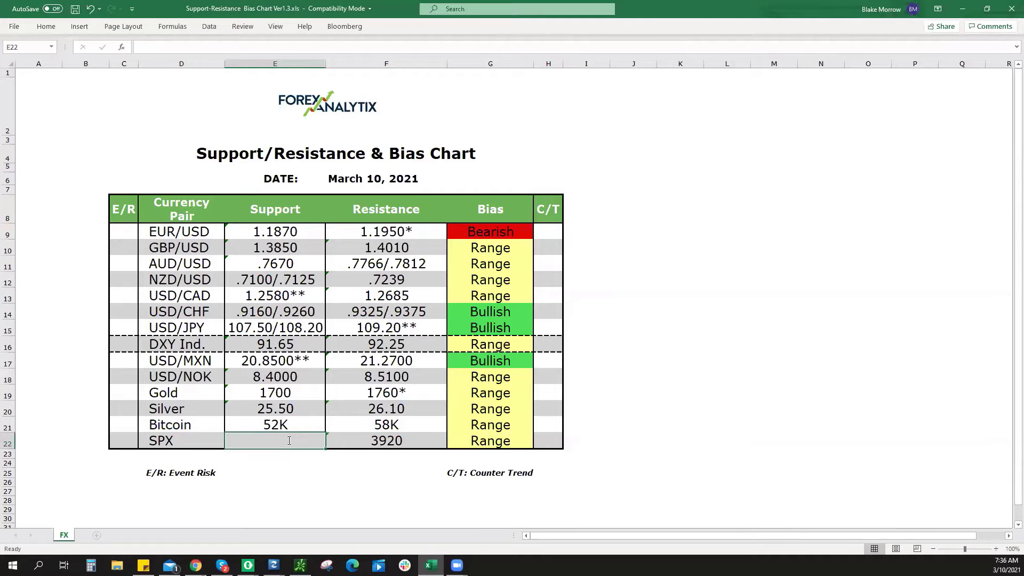
pyautogui.write('3800')
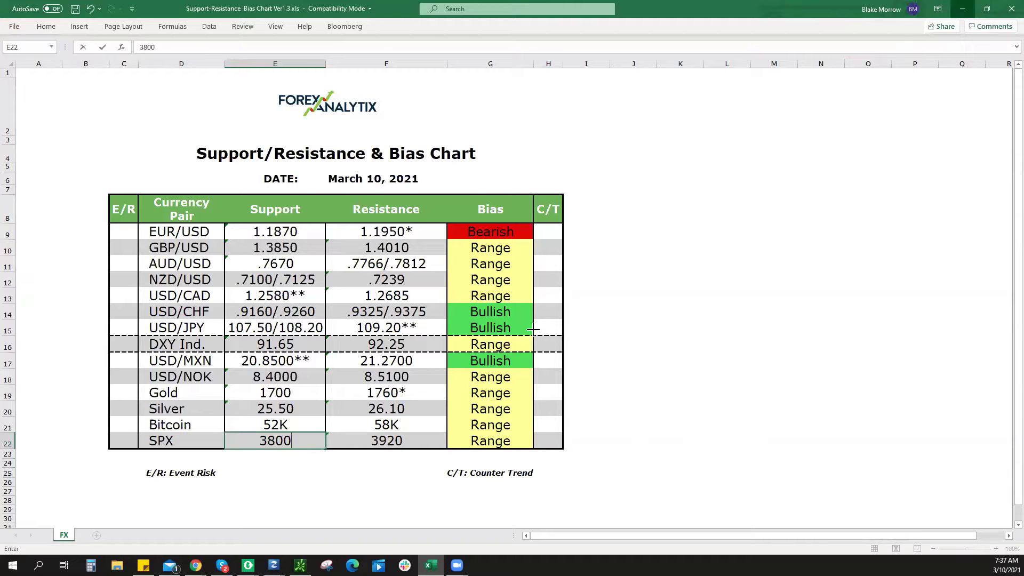
pyautogui.hotkey('alt', 'Tab')
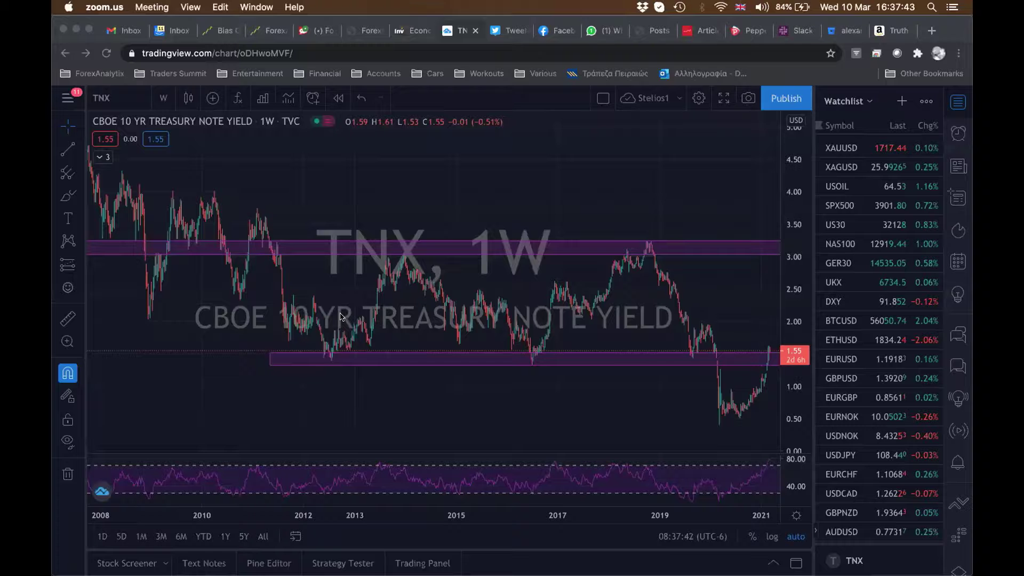
# Focus the shared TNX weekly chart window in the Zoom screen share
pyautogui.click(231, 315)
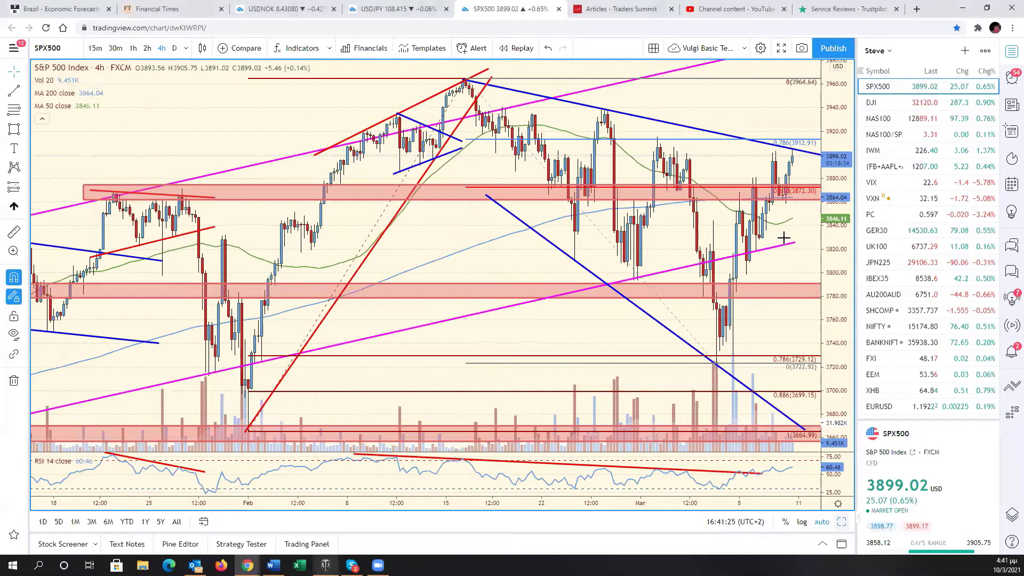
# Widen the SPX500 price range and draw a trend line from the blue trendline up to about 3998
pyautogui.hscroll(3, 768, 222)
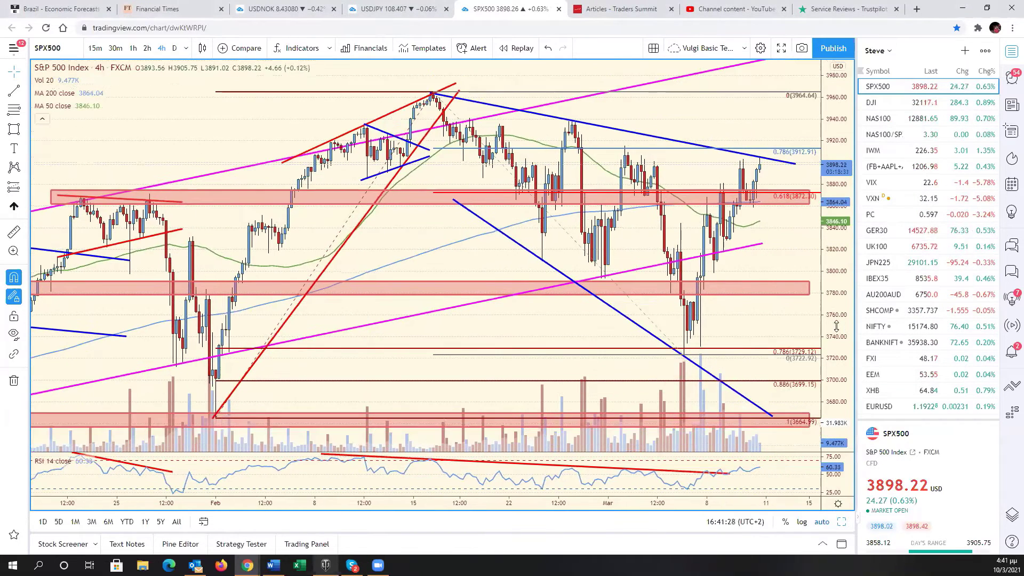
pyautogui.moveTo(836, 326); pyautogui.dragTo(837, 379)
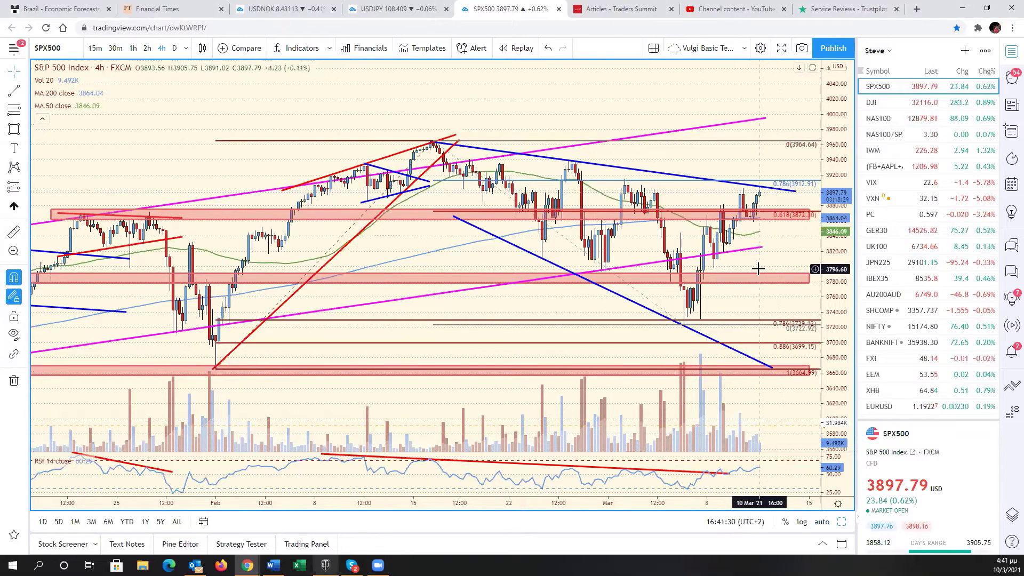
pyautogui.moveTo(771, 265); pyautogui.dragTo(766, 263)
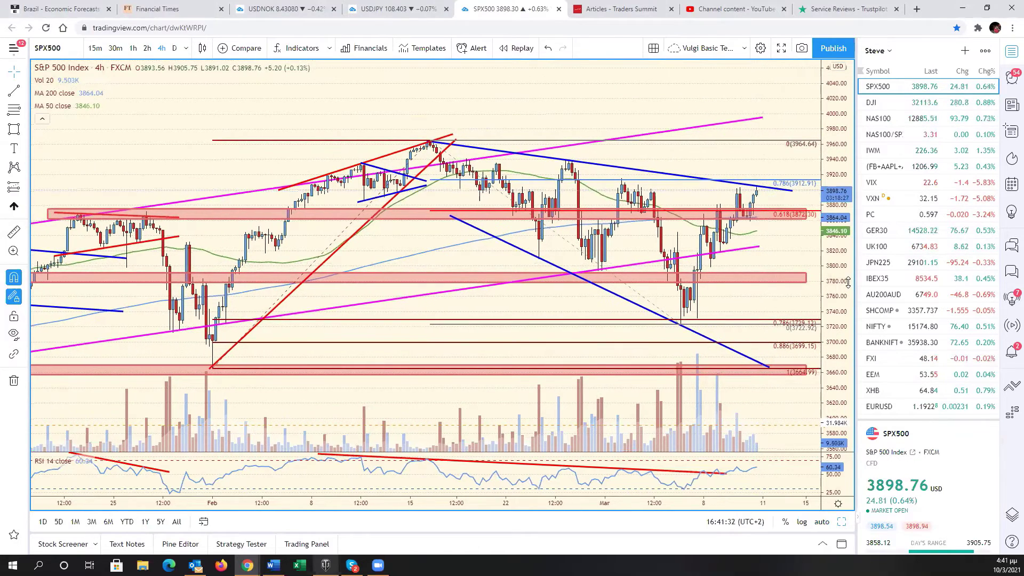
pyautogui.moveTo(848, 283); pyautogui.dragTo(848, 320)
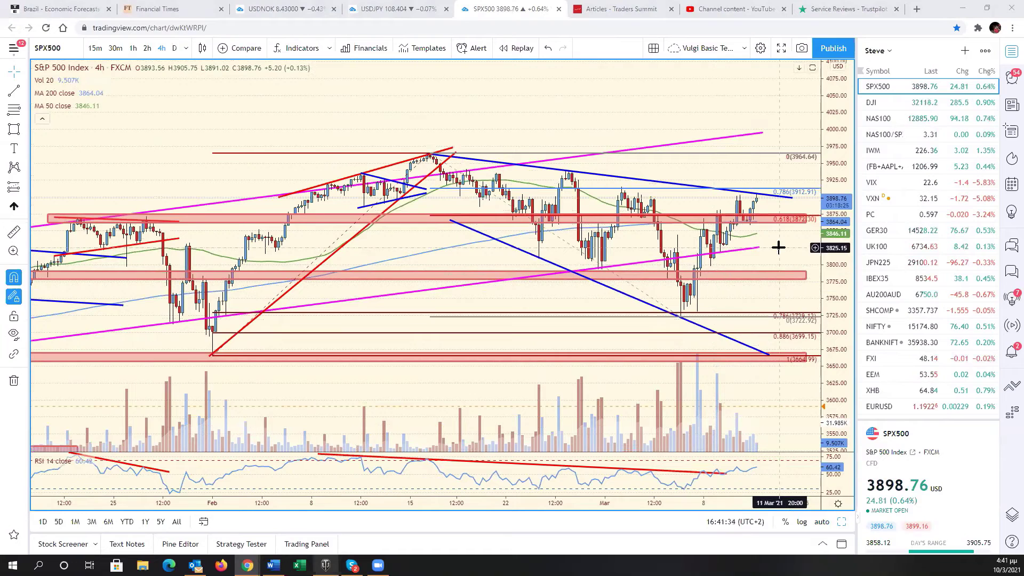
pyautogui.moveTo(778, 247); pyautogui.dragTo(753, 265)
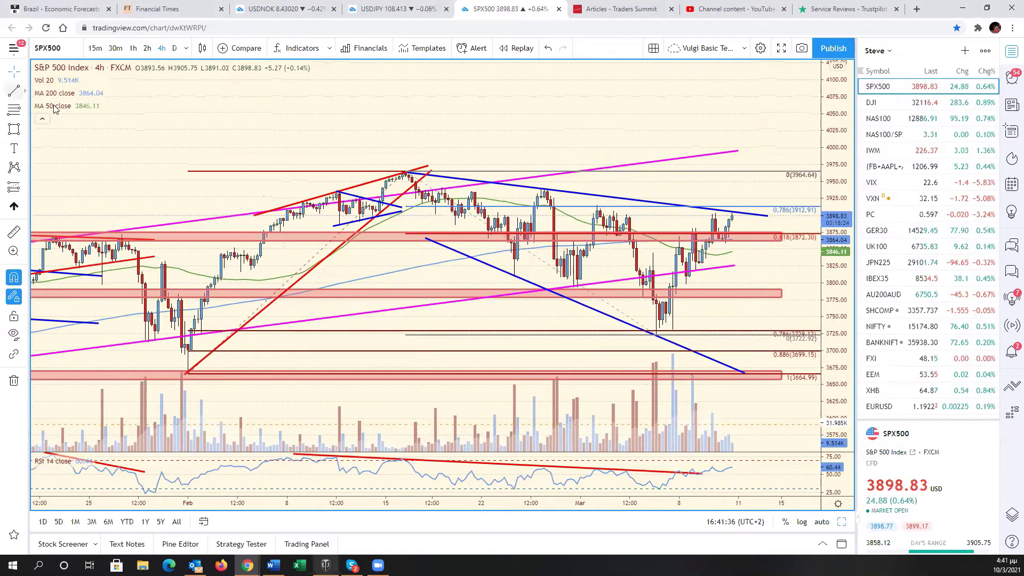
pyautogui.hotkey('alt', 't')
pyautogui.click(739, 208)
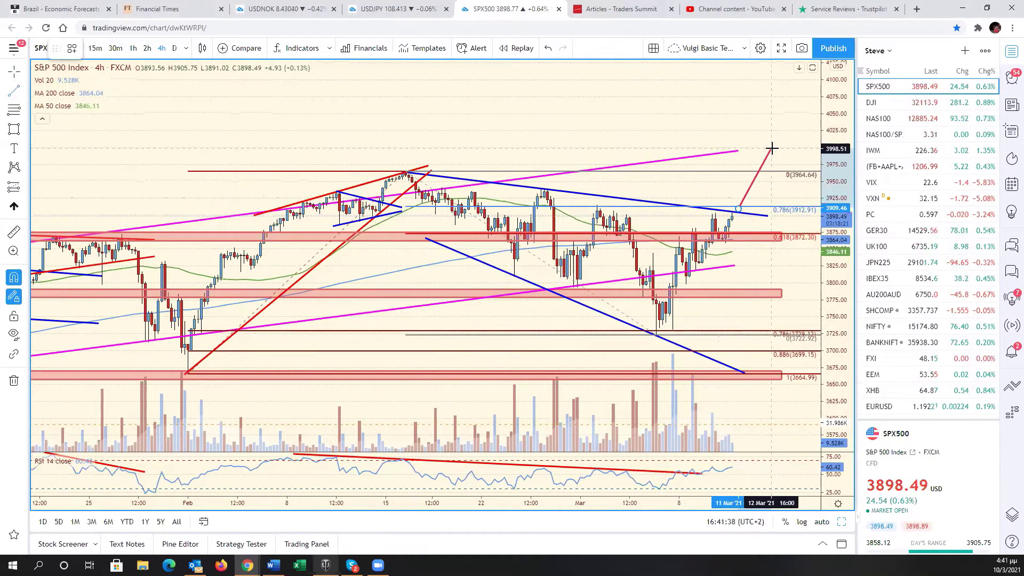
pyautogui.click(772, 148)
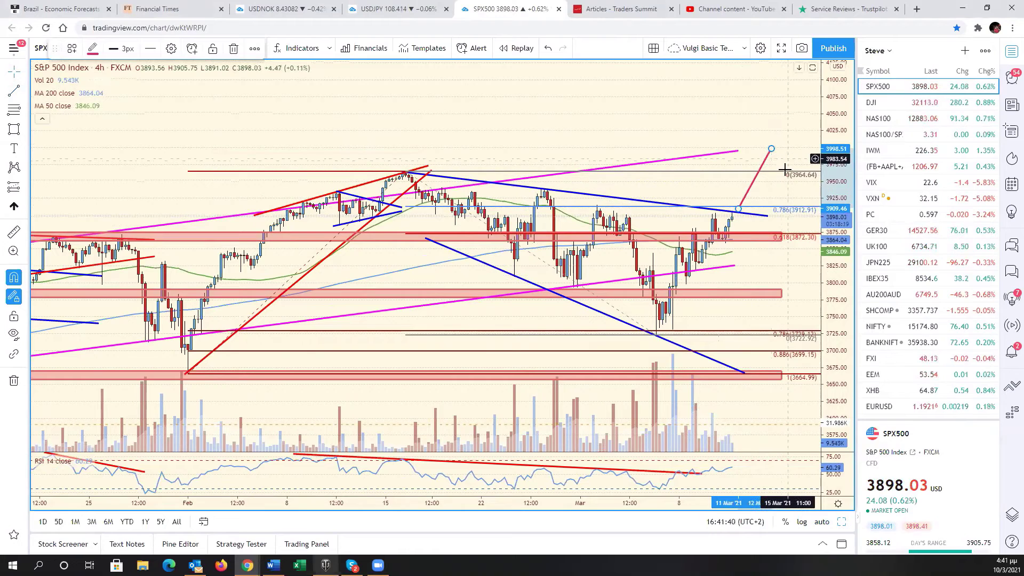
# Enable the 1.272 and 1.618 levels in the SPX500 Fibonacci retracement's settings
pyautogui.rightClick(776, 211)
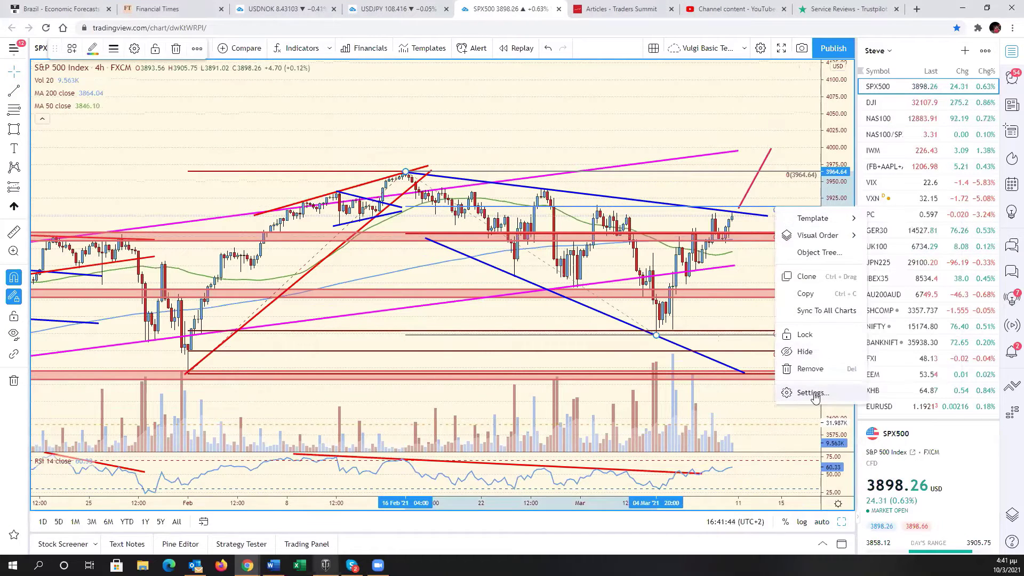
pyautogui.click(813, 393)
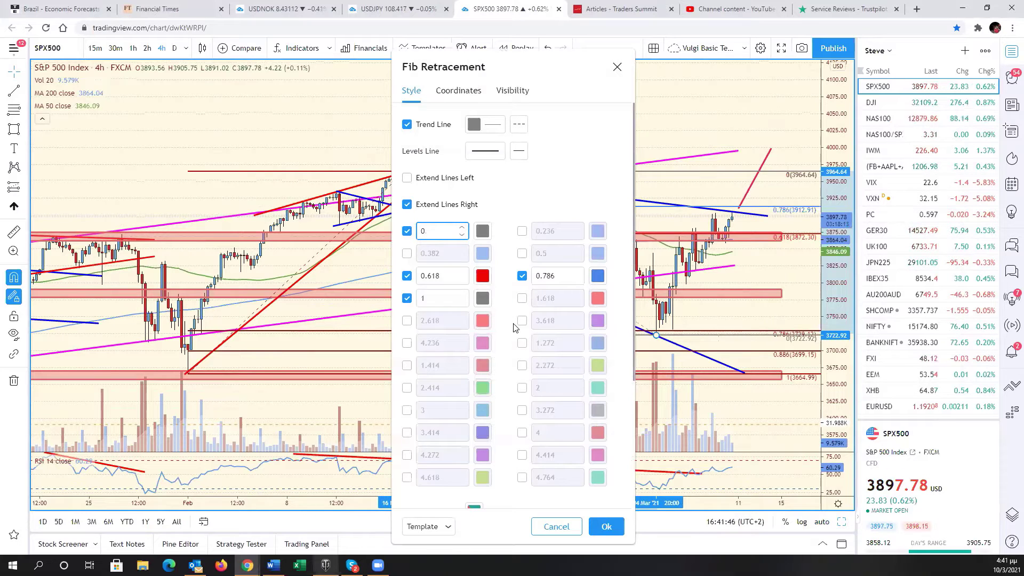
pyautogui.click(522, 343)
pyautogui.click(522, 298)
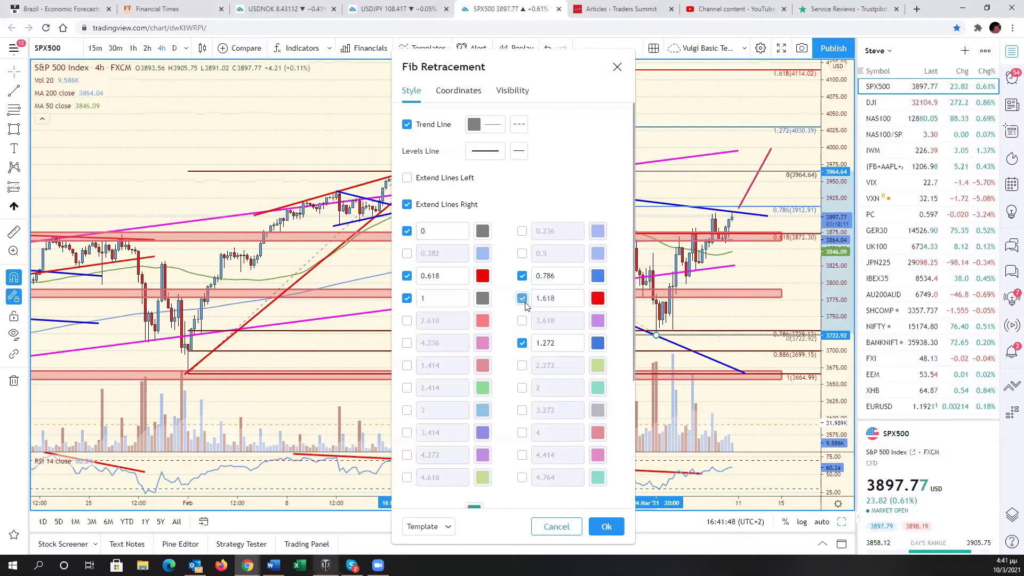
pyautogui.click(600, 526)
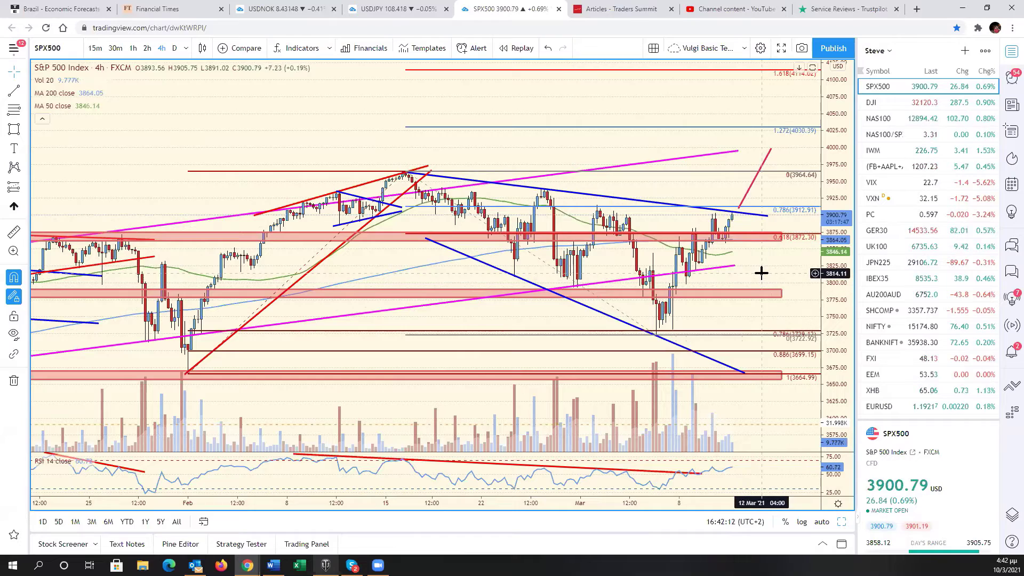
pyautogui.moveTo(759, 272); pyautogui.dragTo(816, 271)
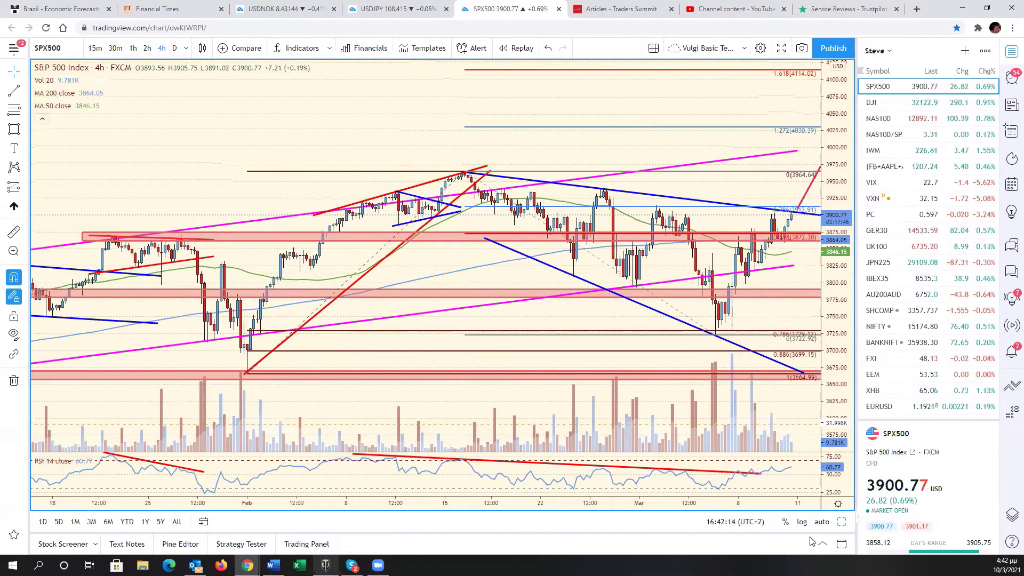
# Return to the six-chart grid, load NAS100 top-left, and maximize it with a wider price range
pyautogui.click(822, 522)
pyautogui.click(841, 523)
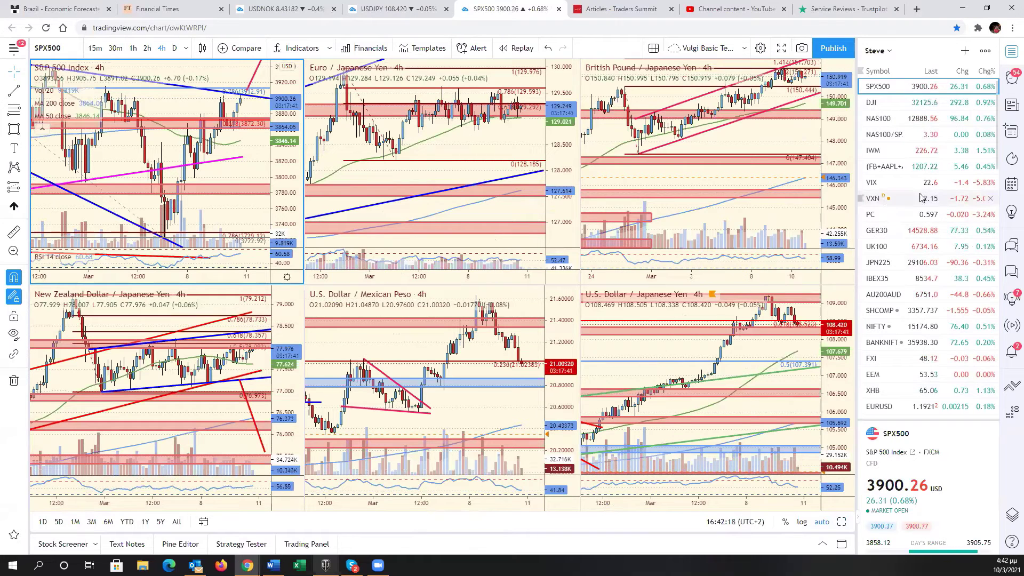
pyautogui.click(927, 125)
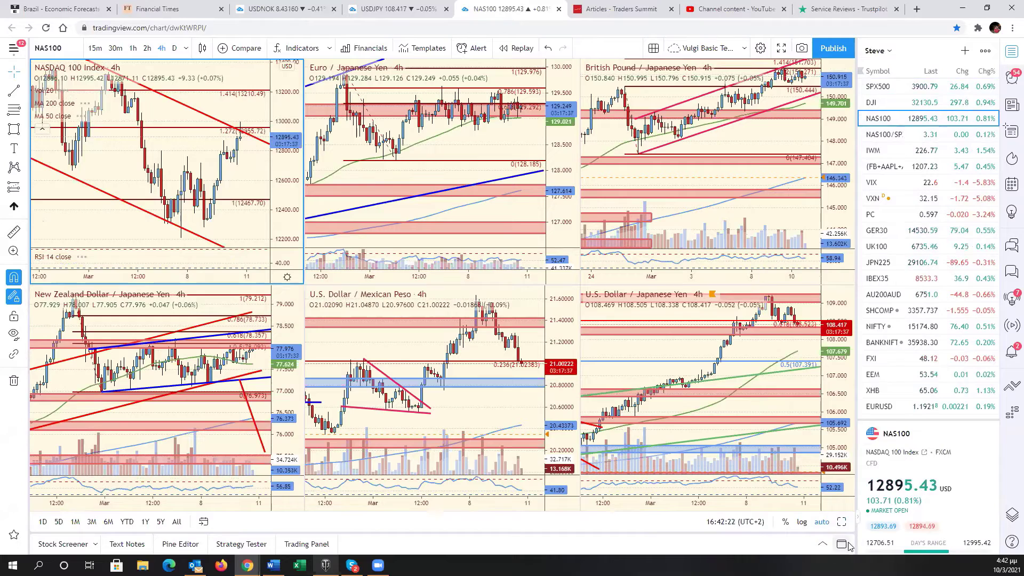
pyautogui.hotkey('alt', 'Return')
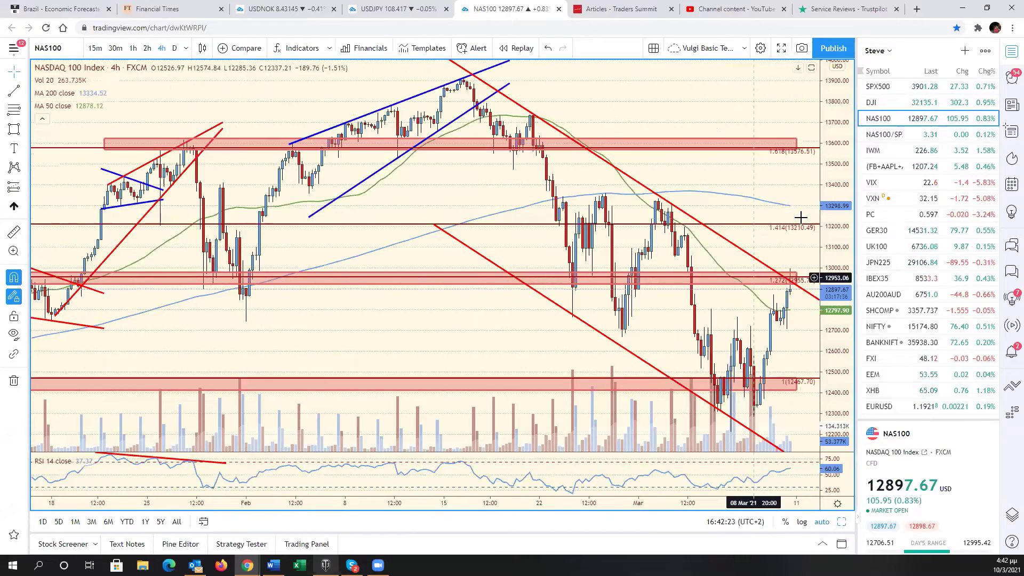
pyautogui.moveTo(844, 354); pyautogui.dragTo(842, 410)
# Stretch the red 1.618 zone near 13576 further right, then auto-scale the NAS100 chart
pyautogui.click(757, 267)
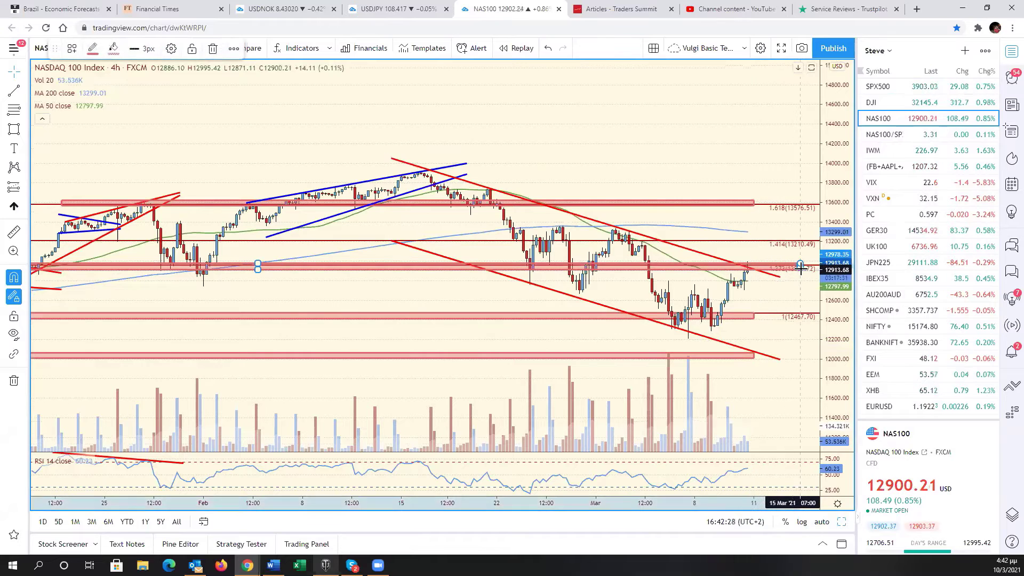
pyautogui.click(800, 316)
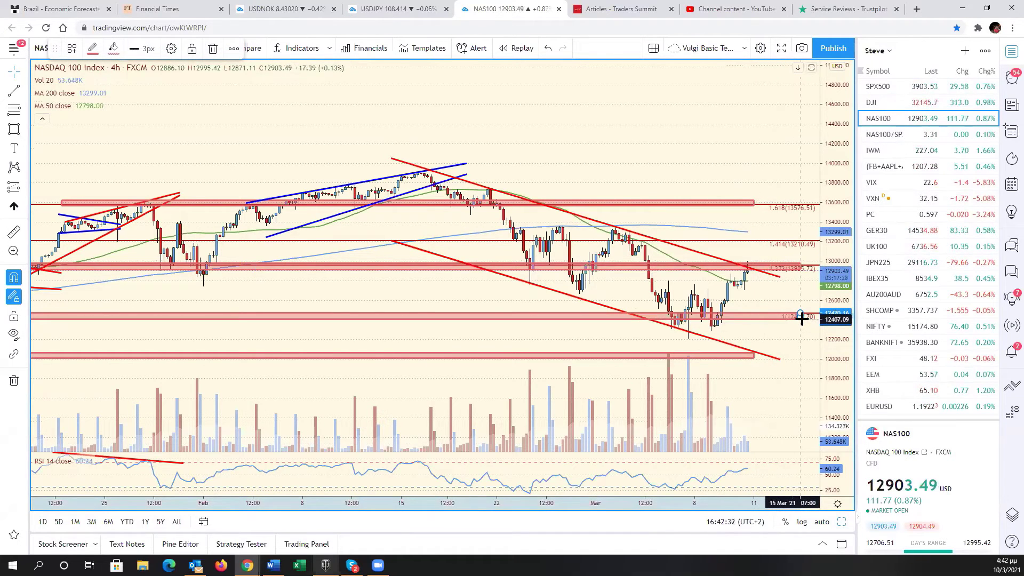
pyautogui.click(795, 355)
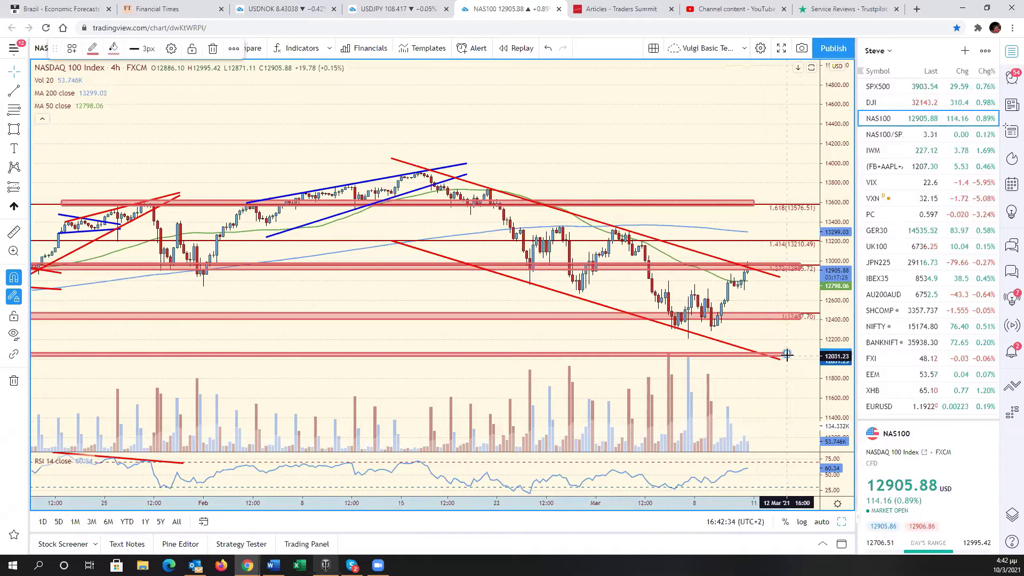
pyautogui.click(755, 205)
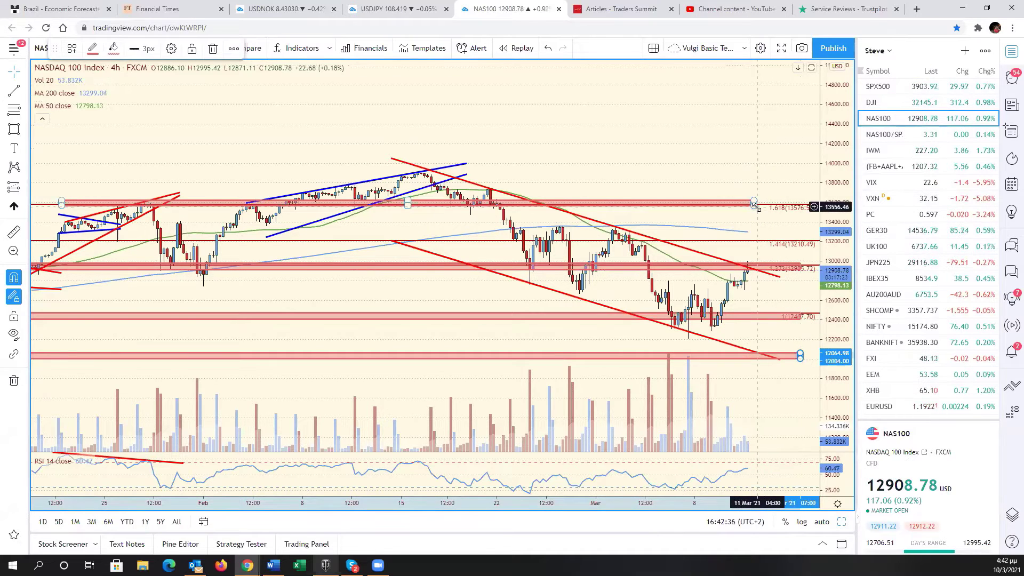
pyautogui.moveTo(755, 204); pyautogui.dragTo(800, 204)
pyautogui.click(784, 222)
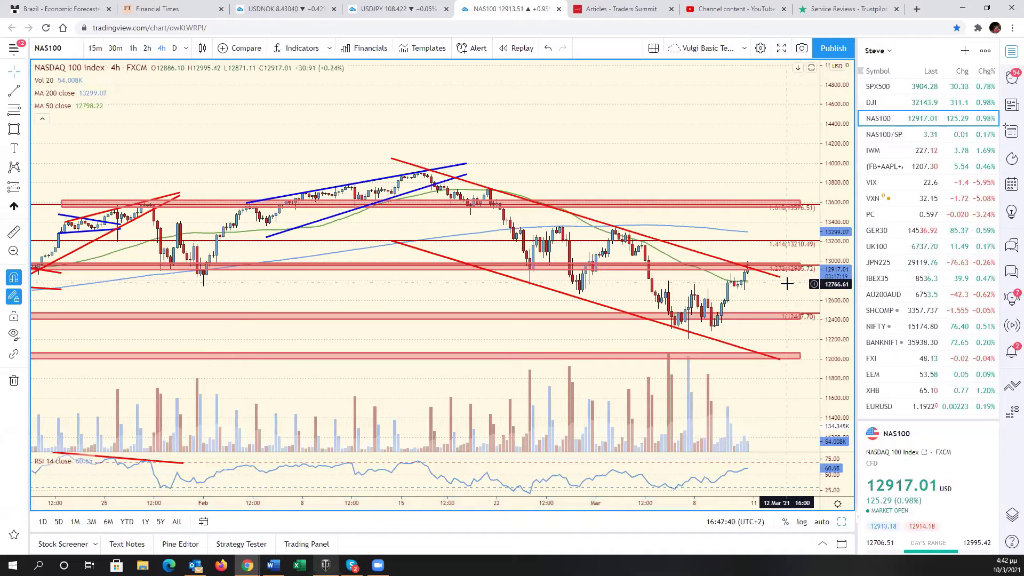
pyautogui.moveTo(786, 280); pyautogui.dragTo(832, 341)
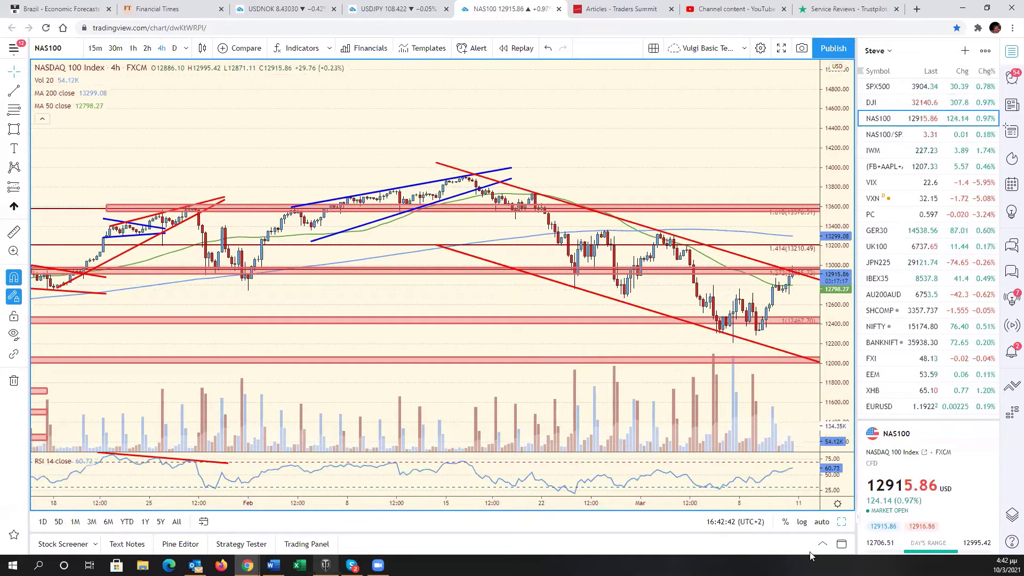
pyautogui.click(840, 524)
# Back in the grid, switch to the NAS100 4h layout and load West Texas Oil top-left
pyautogui.click(842, 522)
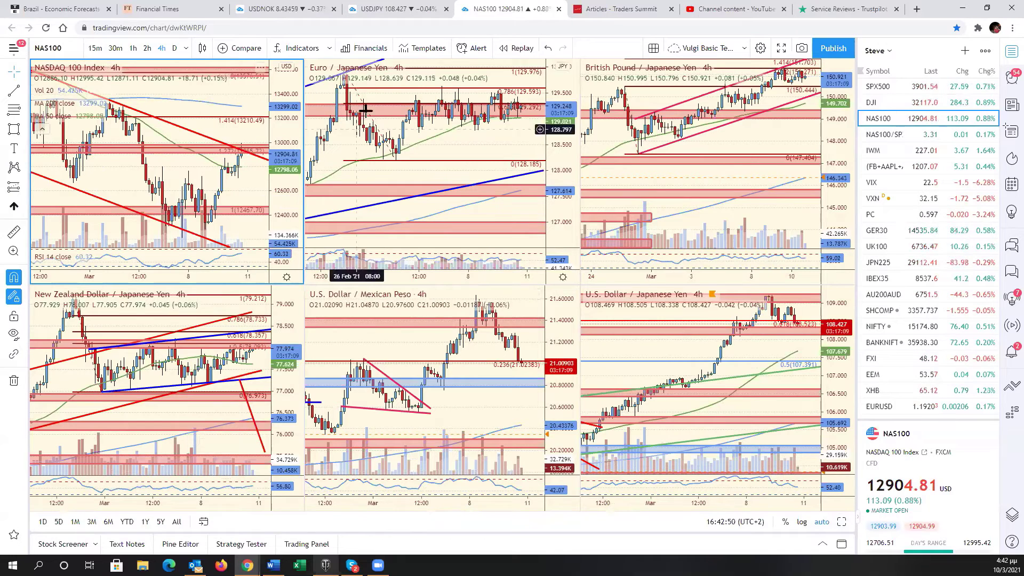
pyautogui.click(269, 7)
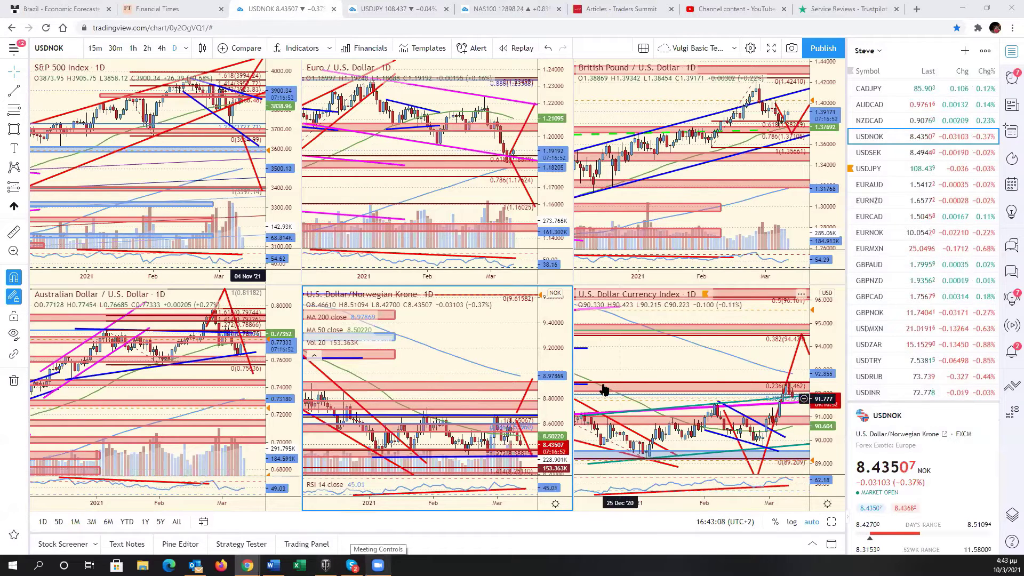
pyautogui.click(555, 7)
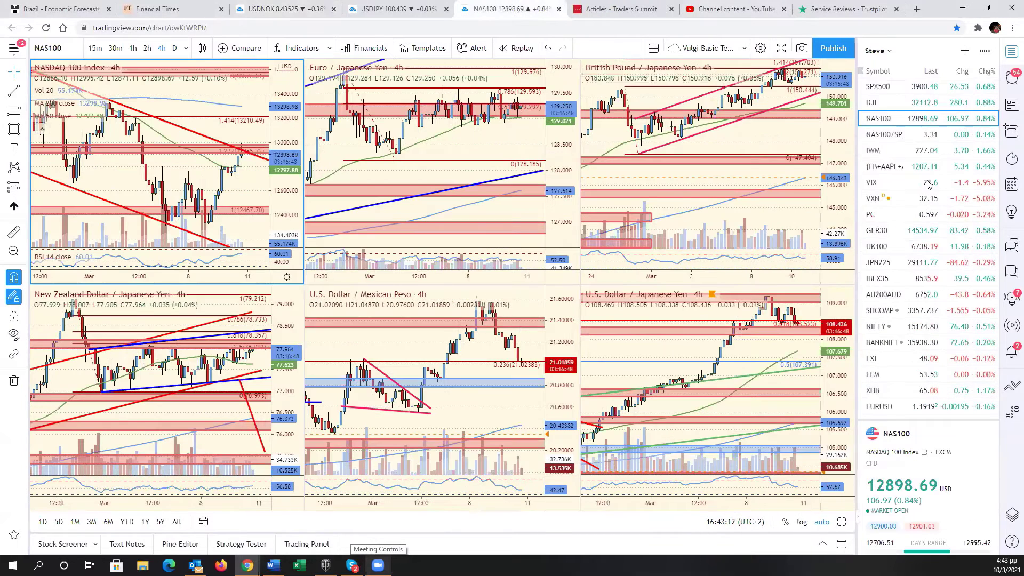
pyautogui.scroll(-10, 926, 244)
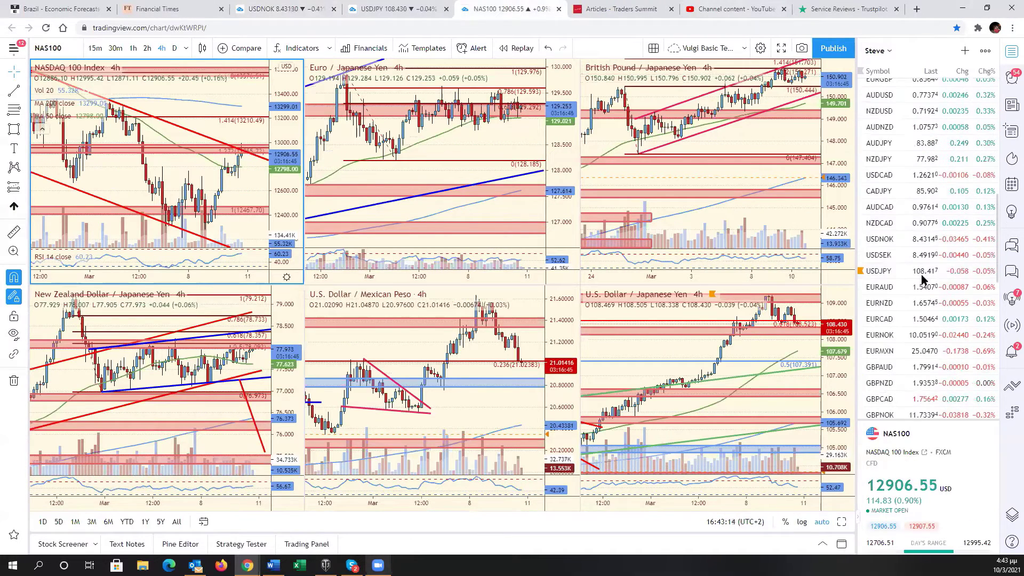
pyautogui.scroll(-4, 911, 344)
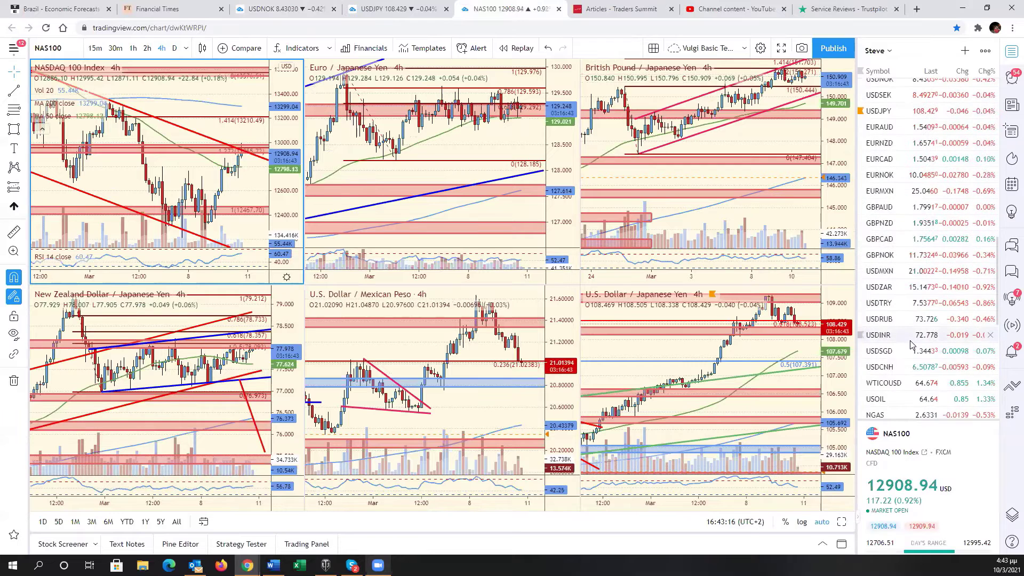
pyautogui.click(905, 333)
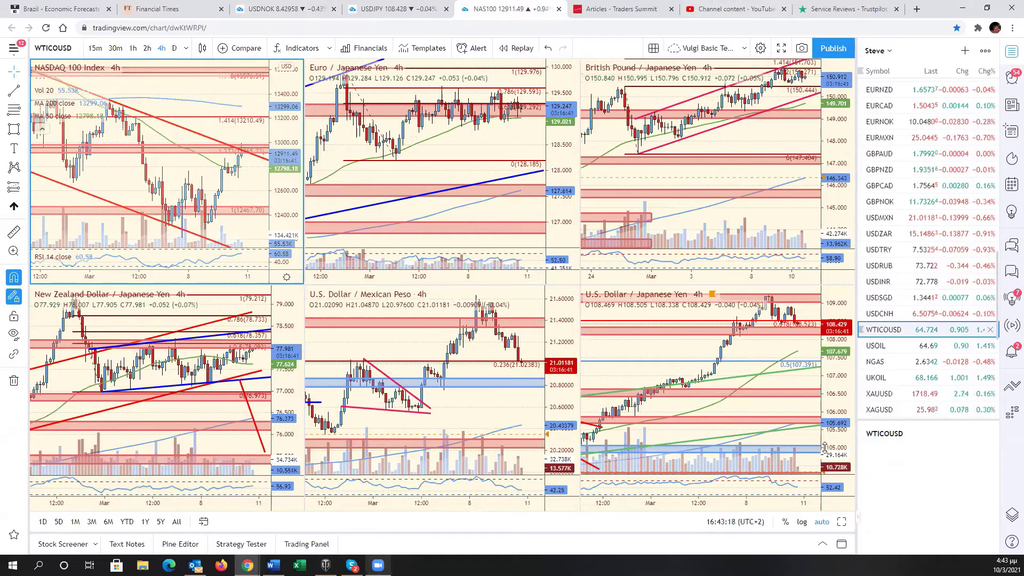
# Put WTICOUSD in the lower-middle pane, restore S&P 500 top-left, and maximize the oil chart
pyautogui.click(560, 393)
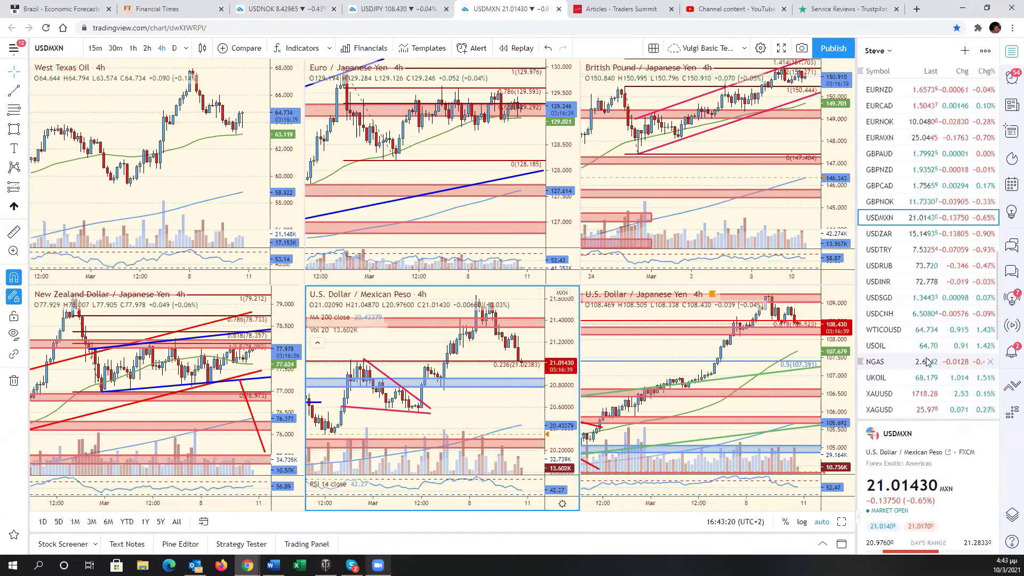
pyautogui.click(238, 171)
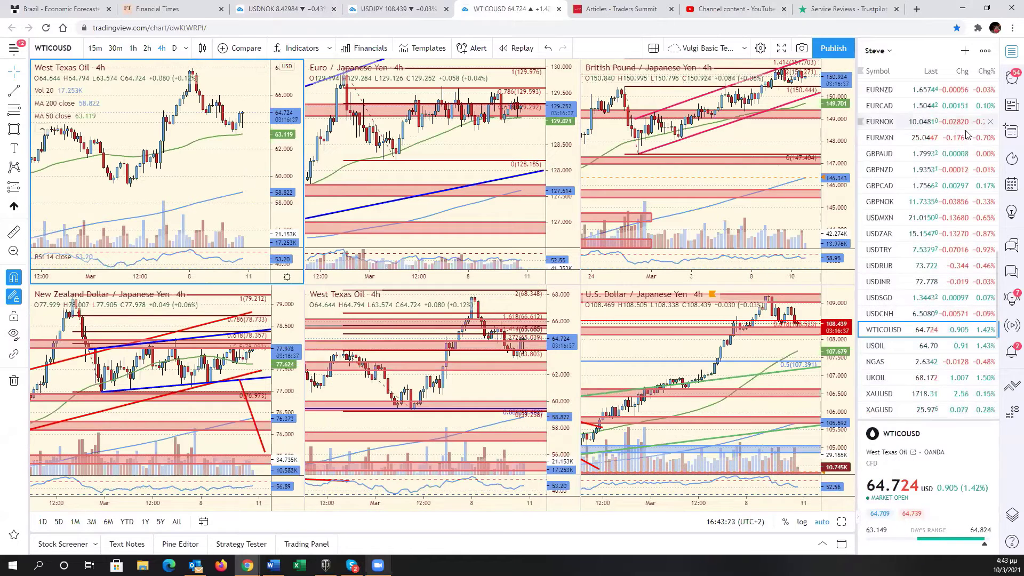
pyautogui.scroll(10, 960, 127)
pyautogui.scroll(4, 960, 126)
pyautogui.click(934, 89)
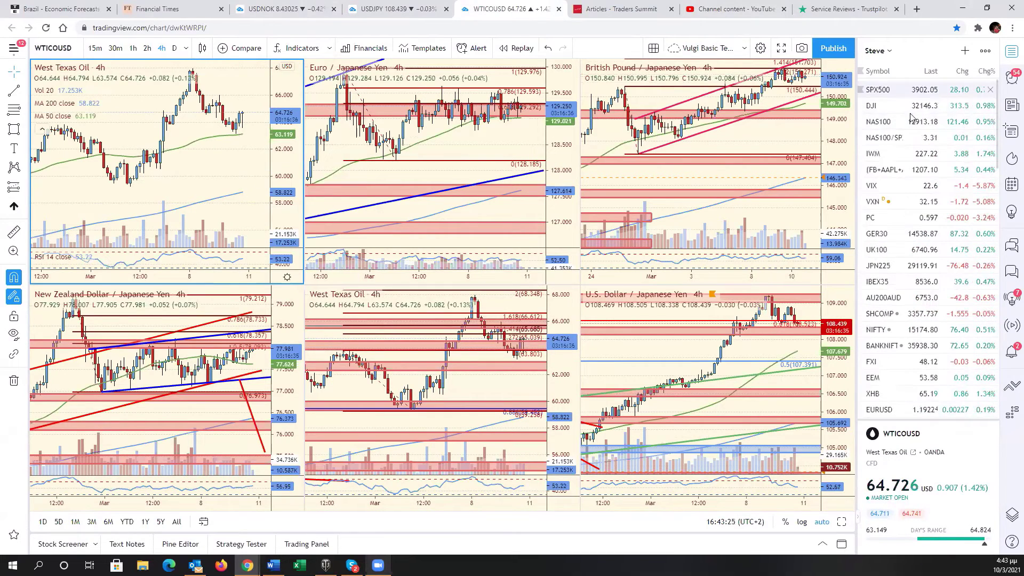
pyautogui.click(528, 377)
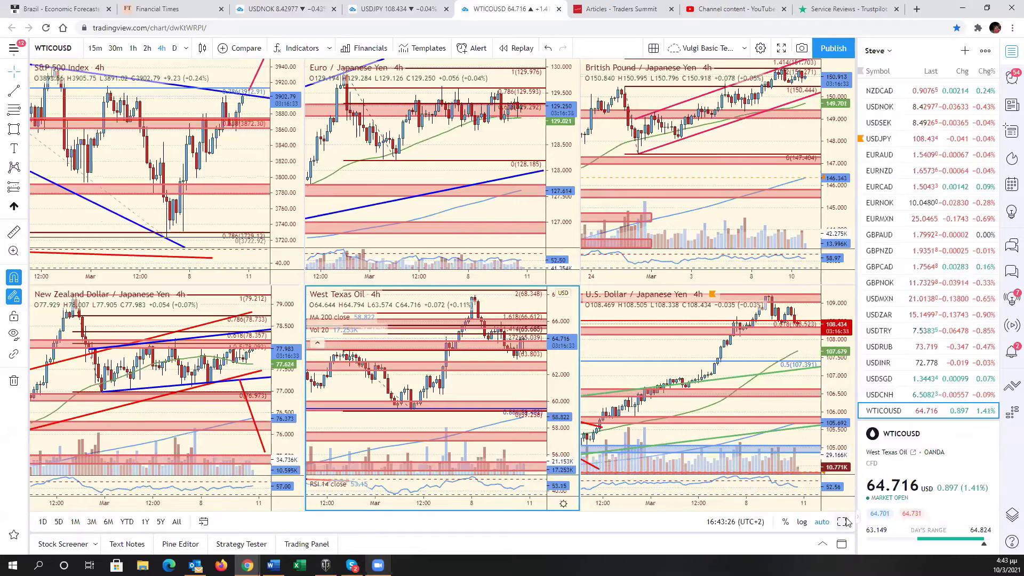
pyautogui.hotkey('alt', 'Return')
# Draw a red trend line on the oil chart from the 8 Mar peak down to the recent low
pyautogui.moveTo(684, 367); pyautogui.dragTo(612, 369)
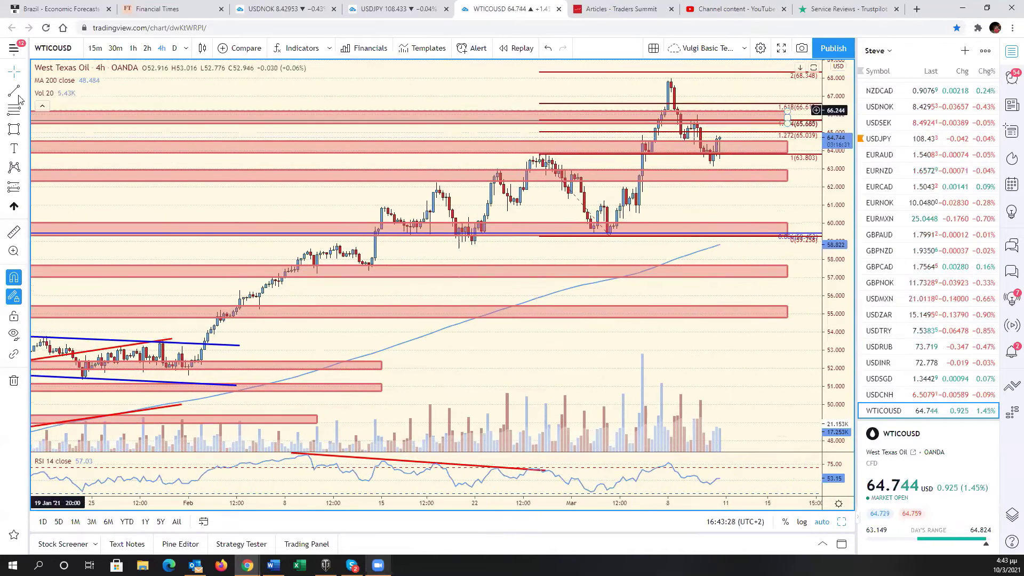
pyautogui.click(672, 73)
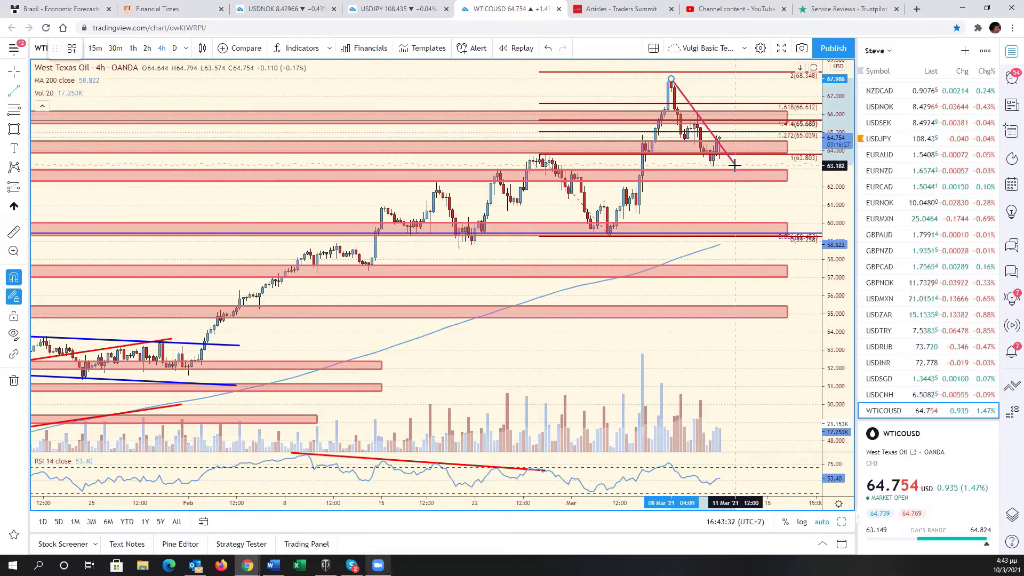
pyautogui.click(735, 166)
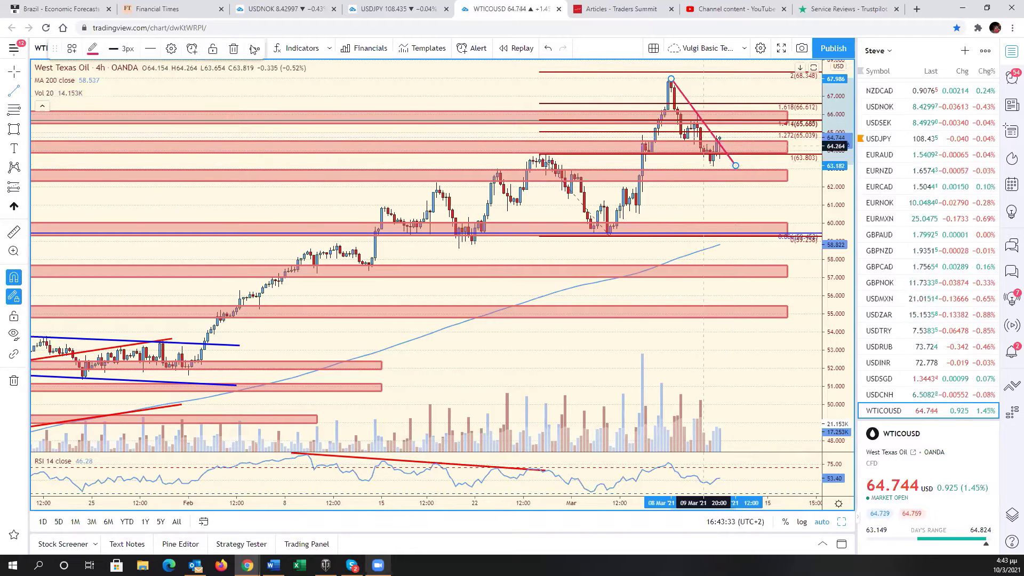
pyautogui.click(93, 49)
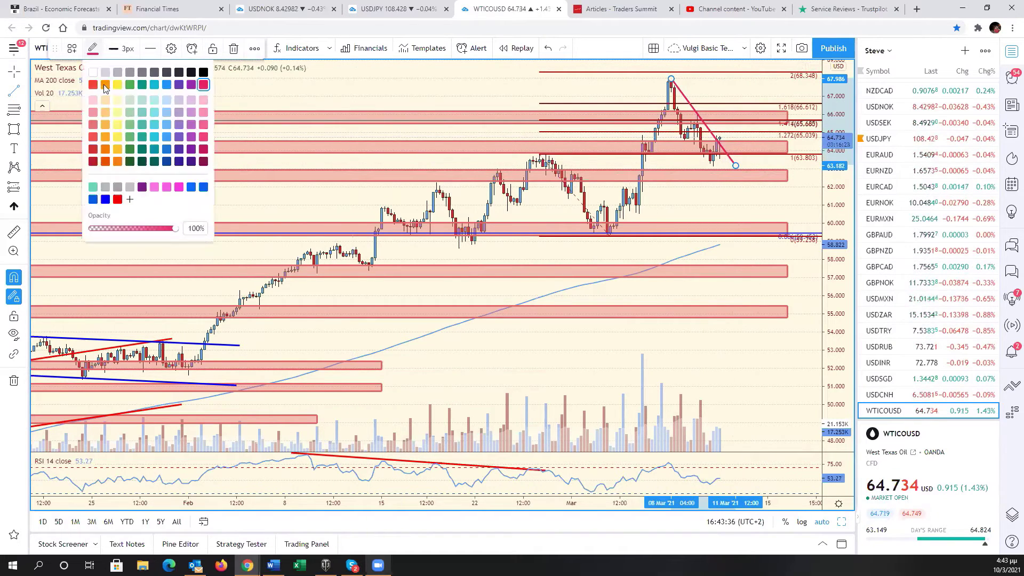
pyautogui.click(118, 199)
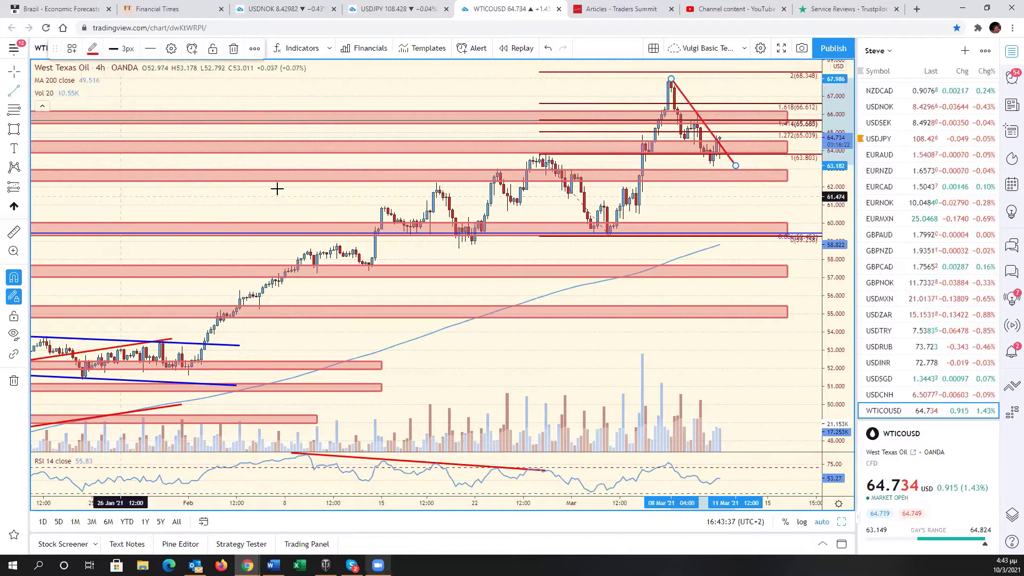
# Copy and paste the red trend line, placing the copy below to form a descending channel
pyautogui.rightClick(731, 159)
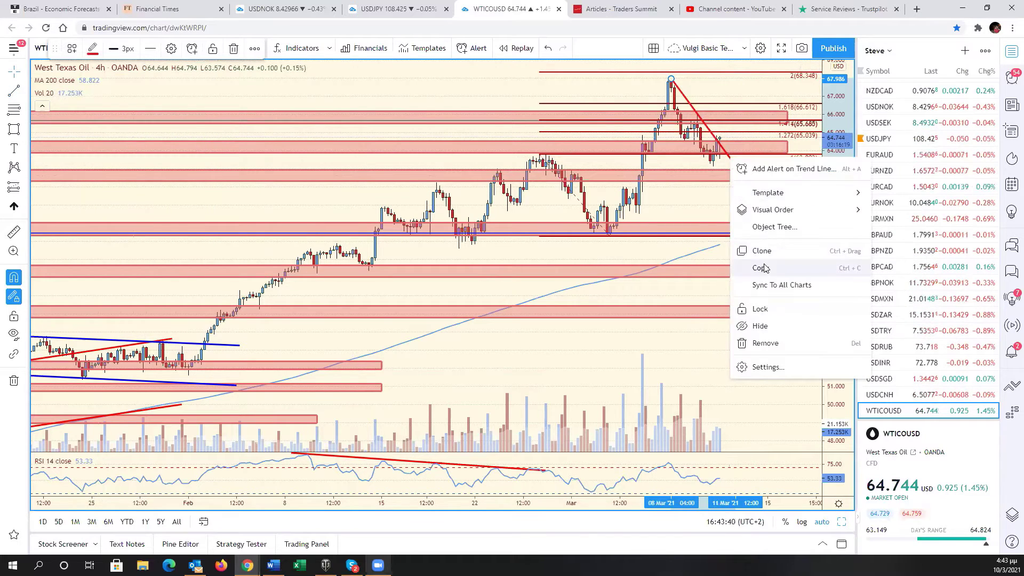
pyautogui.click(764, 268)
pyautogui.hotkey('ctrl', 'v')
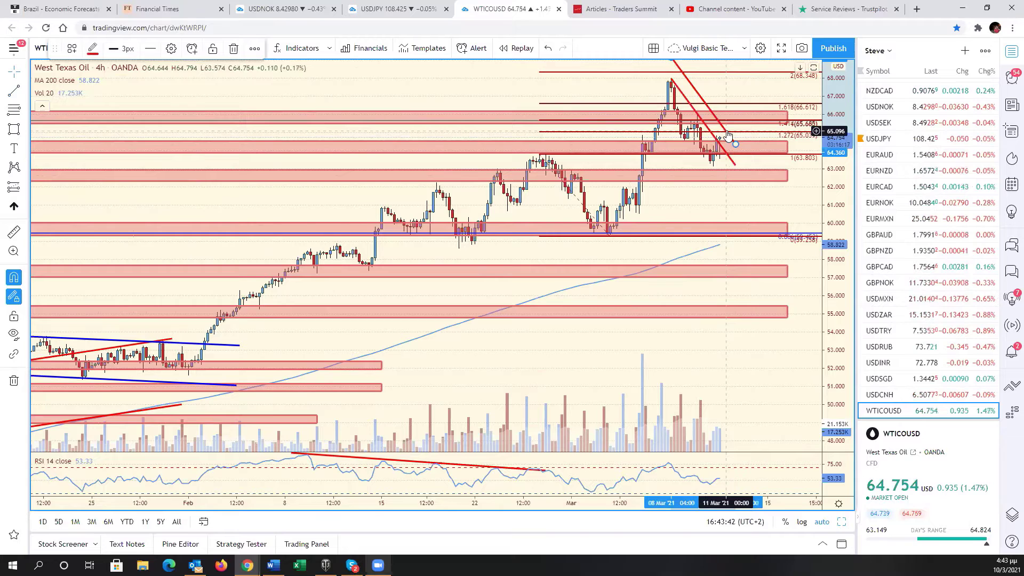
pyautogui.moveTo(729, 135); pyautogui.dragTo(712, 180)
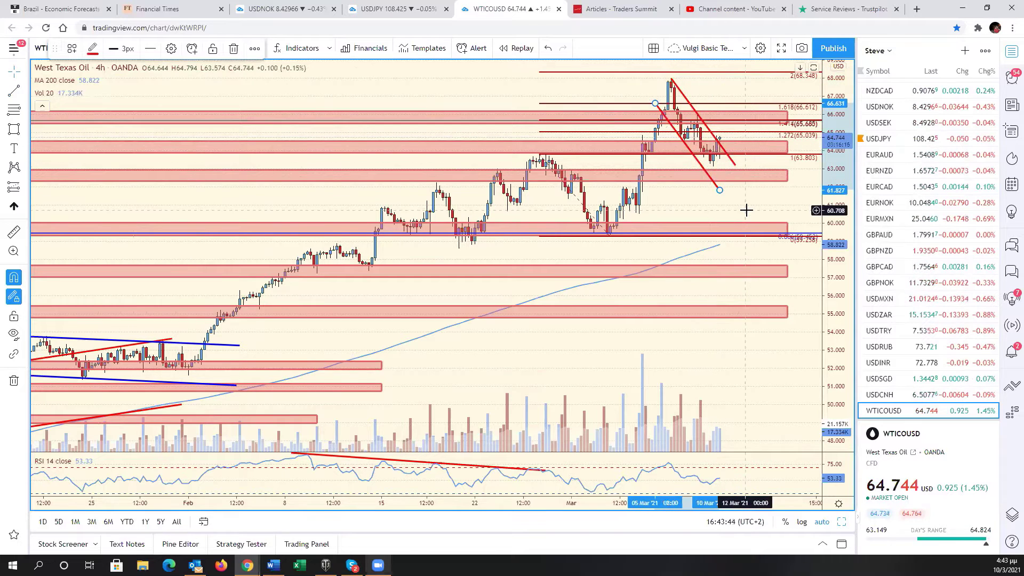
pyautogui.moveTo(746, 210); pyautogui.dragTo(821, 277)
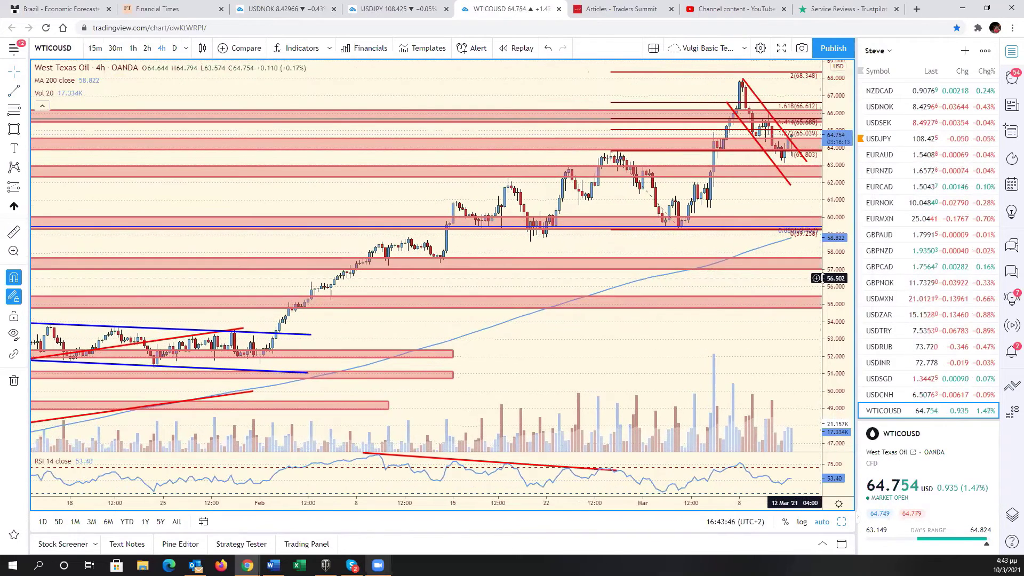
pyautogui.scroll(-1, 908, 388)
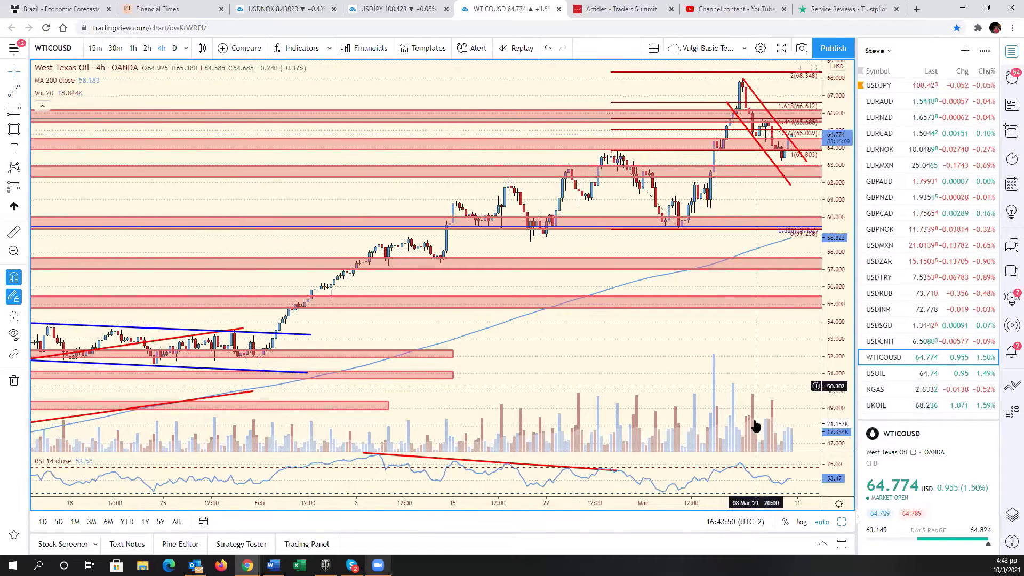
# Load Gold Spot into the lower-middle 4h chart and maximize it with a wider price range
pyautogui.click(843, 524)
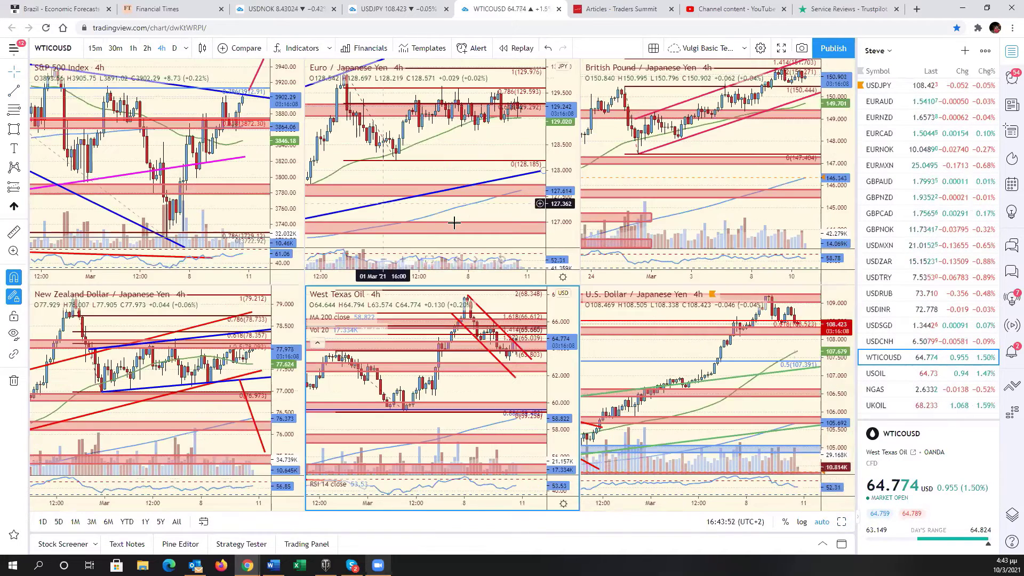
pyautogui.scroll(-2, 907, 305)
pyautogui.click(902, 315)
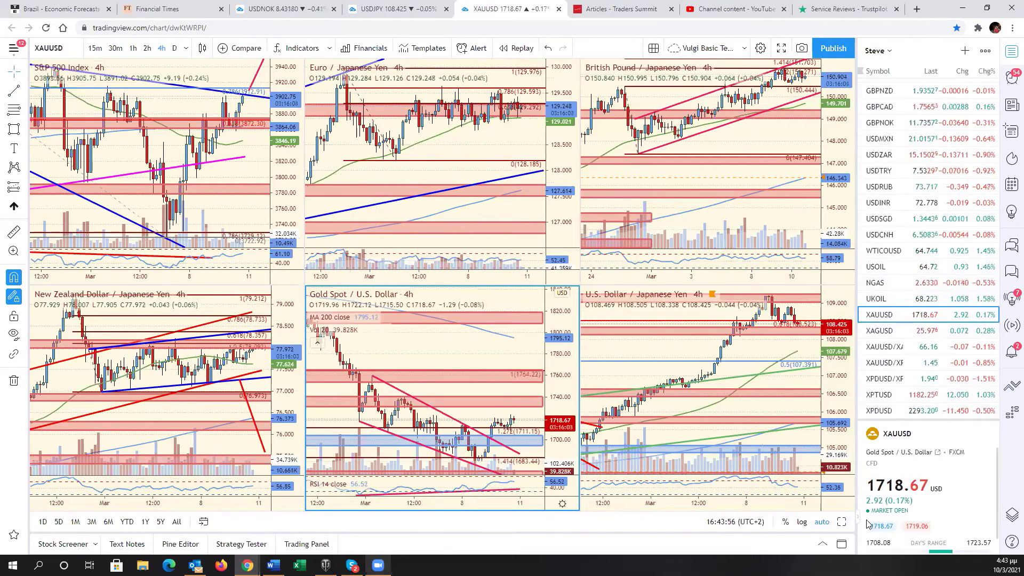
pyautogui.hotkey('alt', 'Return')
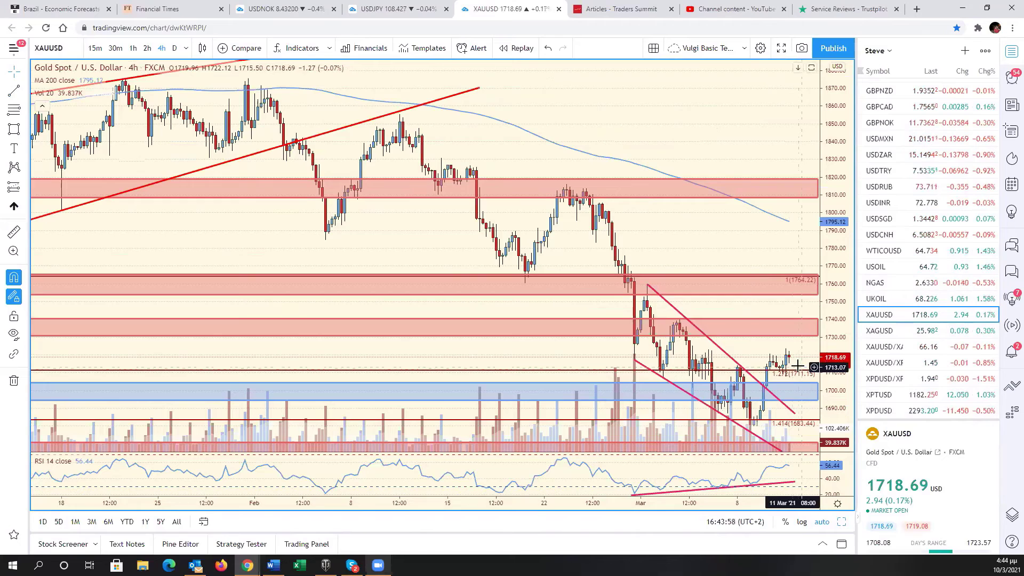
pyautogui.moveTo(801, 366); pyautogui.dragTo(759, 365)
pyautogui.moveTo(841, 374); pyautogui.dragTo(832, 458)
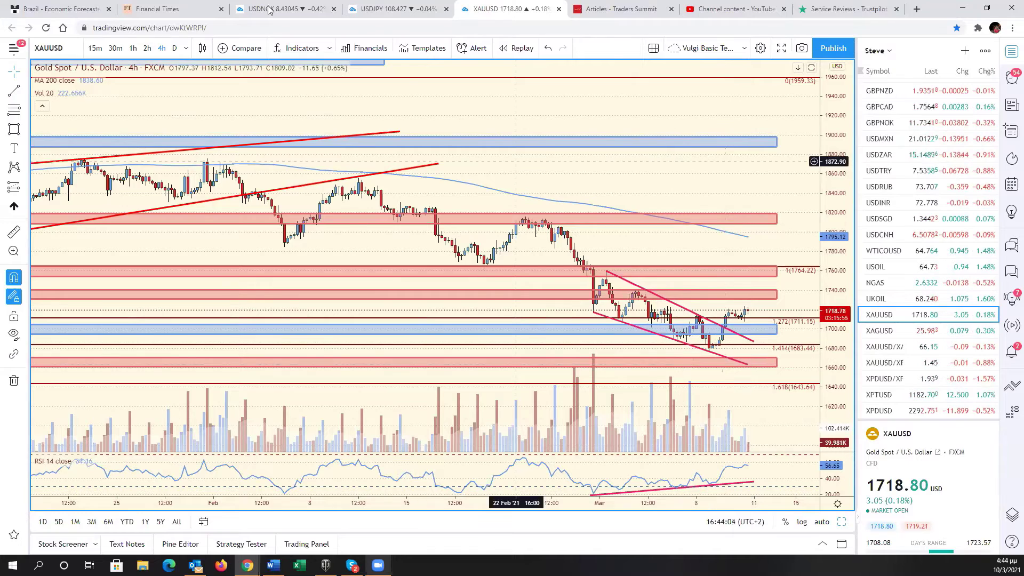
# Switch to the daily USDNOK layout, load Gold Spot in the middle chart, and maximize it
pyautogui.hotkey('ctrl', '3')
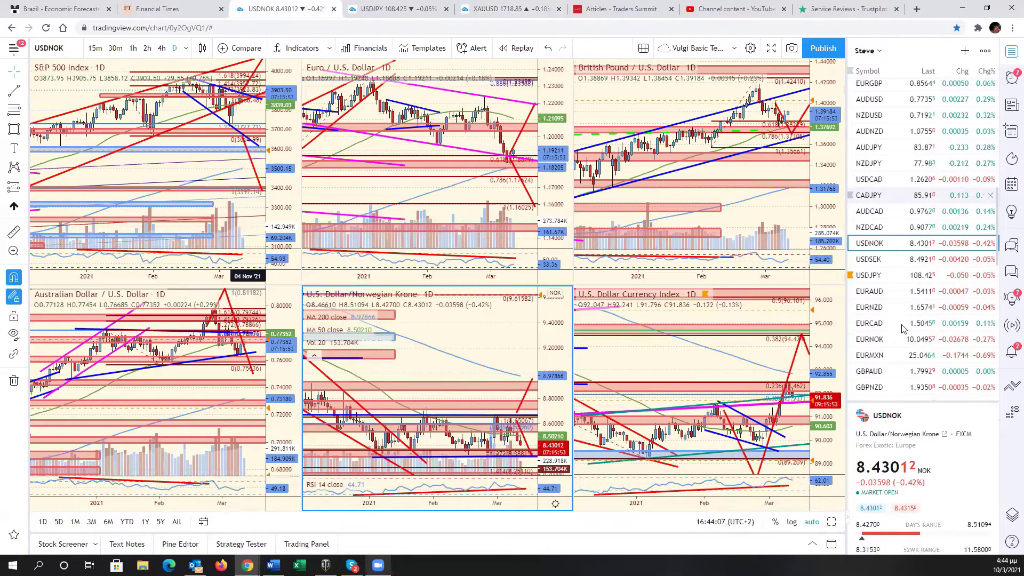
pyautogui.scroll(-5, 903, 327)
pyautogui.click(902, 344)
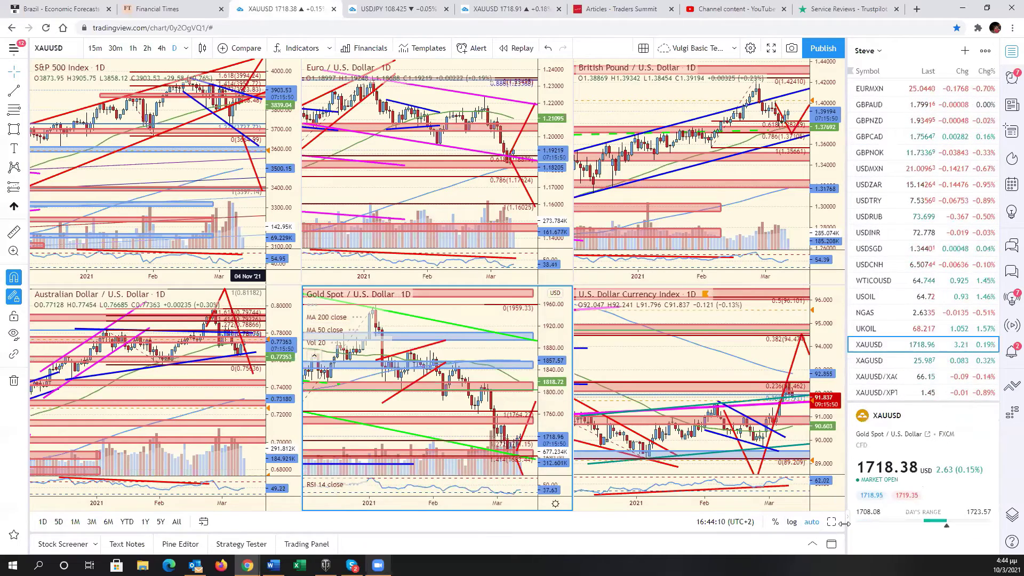
pyautogui.hotkey('alt', 'Return')
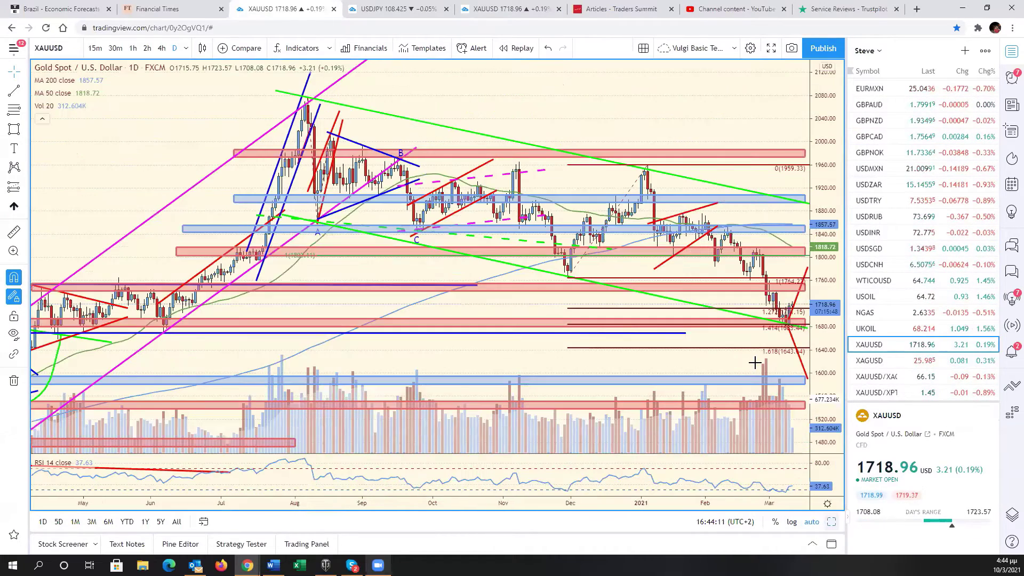
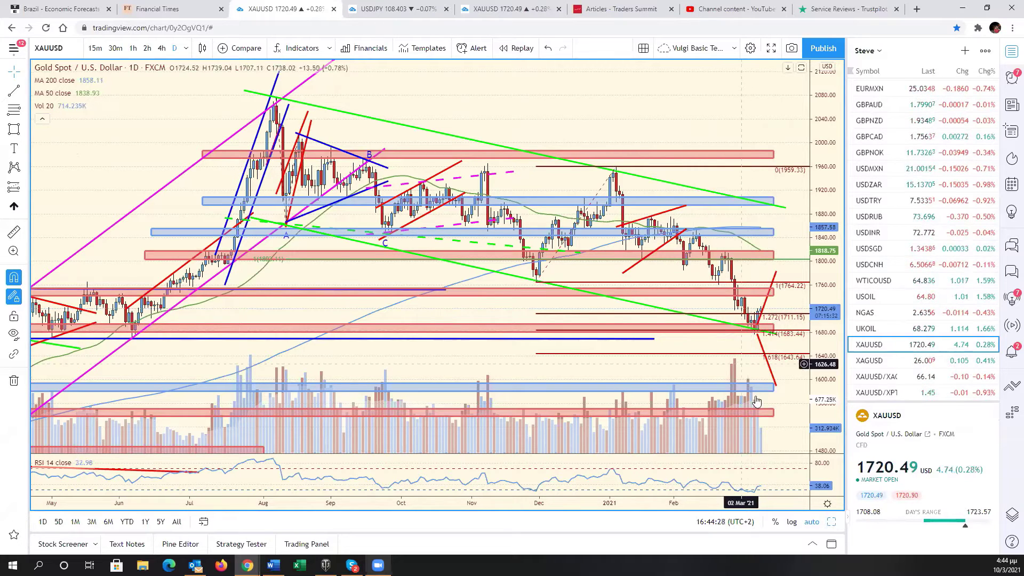
# Move to the second gold chart and load XAGUSD silver from the watchlist
pyautogui.moveTo(780, 374); pyautogui.dragTo(831, 515)
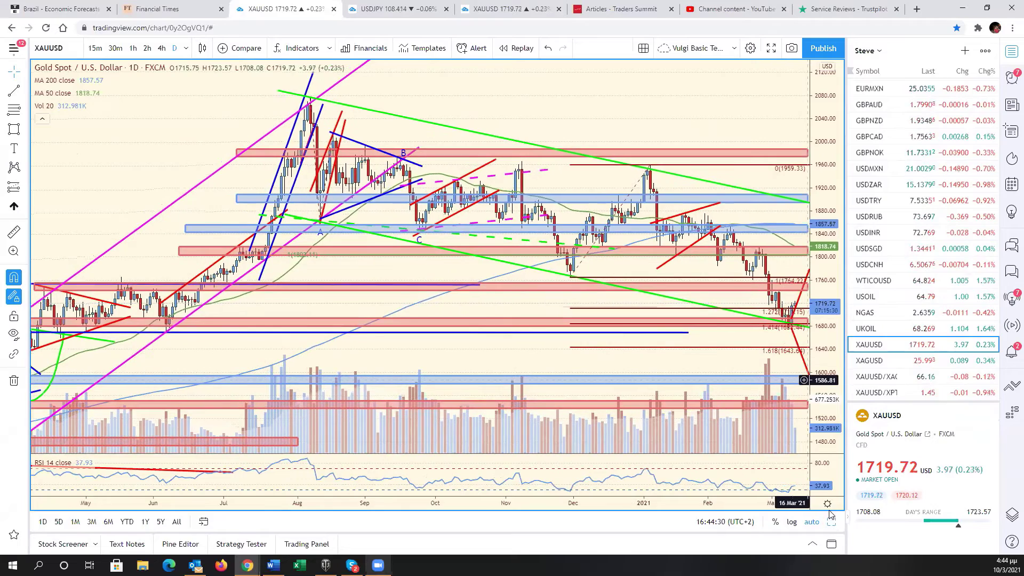
pyautogui.click(551, 6)
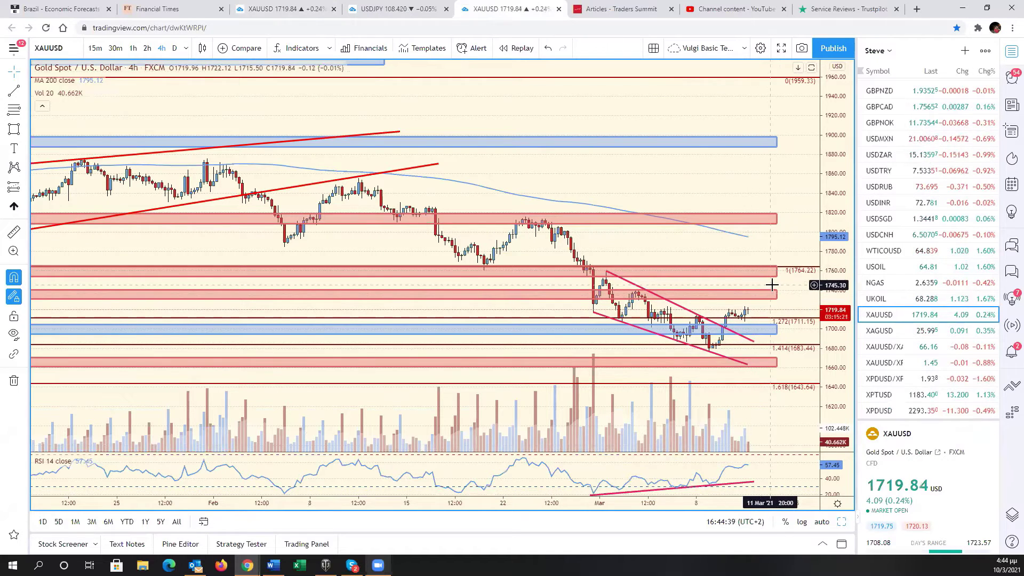
pyautogui.click(882, 330)
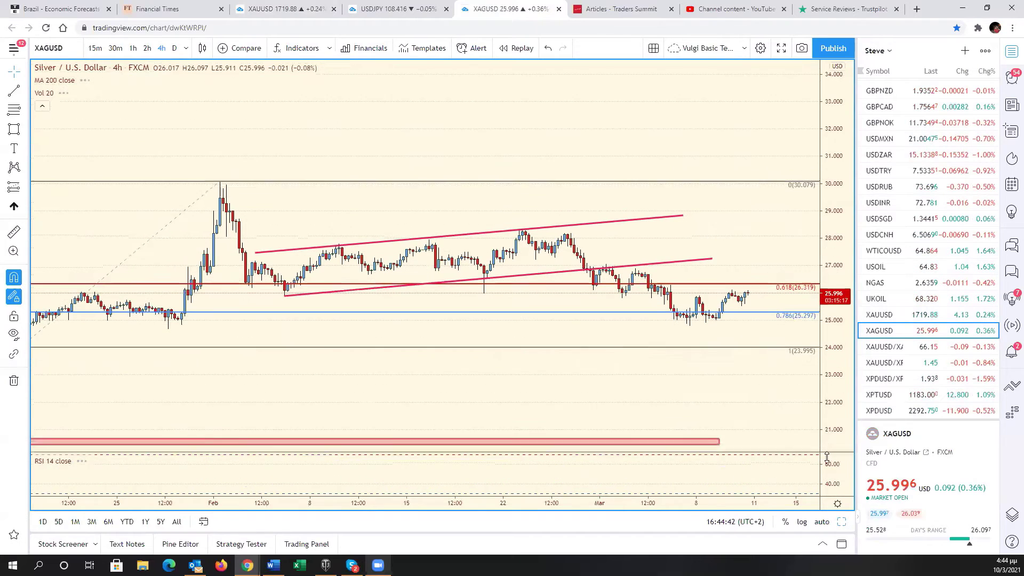
# Stretch the silver chart's red zone further right, then zoom out to view back to November
pyautogui.moveTo(720, 439); pyautogui.dragTo(804, 435)
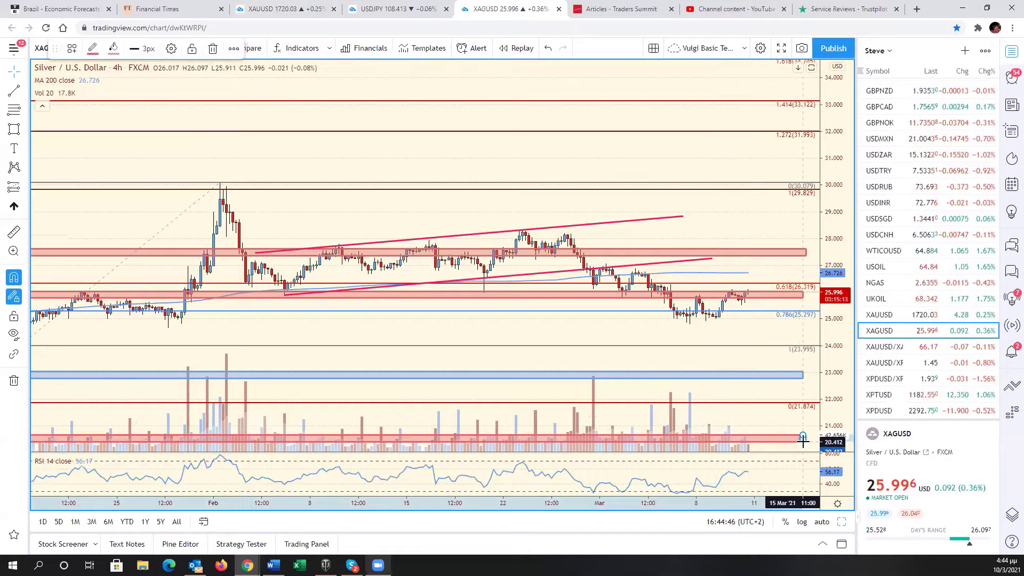
pyautogui.scroll(-2, 736, 354)
pyautogui.scroll(-3, 737, 354)
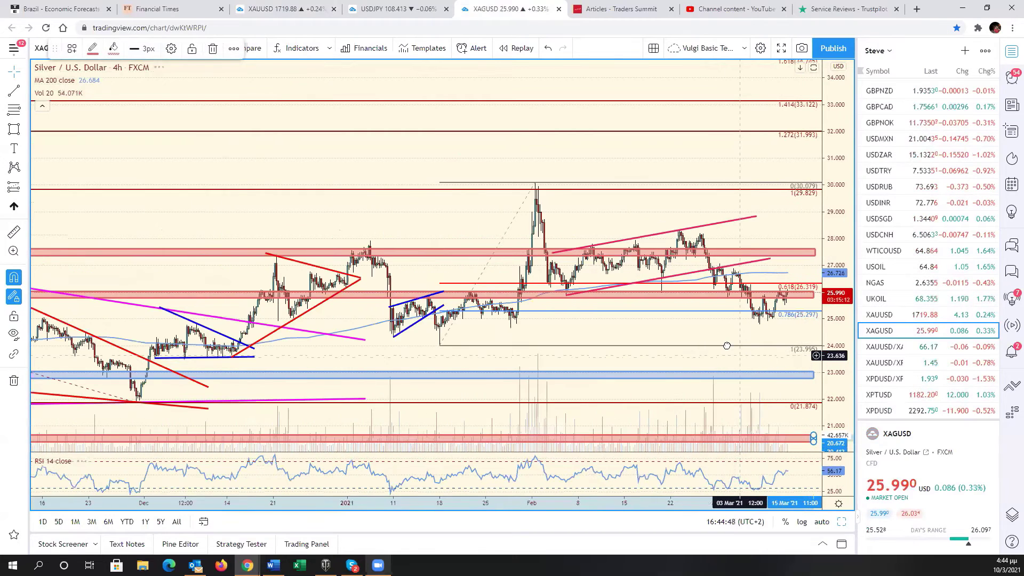
pyautogui.moveTo(759, 361)
pyautogui.mouseDown()
pyautogui.moveTo(702, 286)
pyautogui.moveTo(717, 307)
pyautogui.mouseUp()
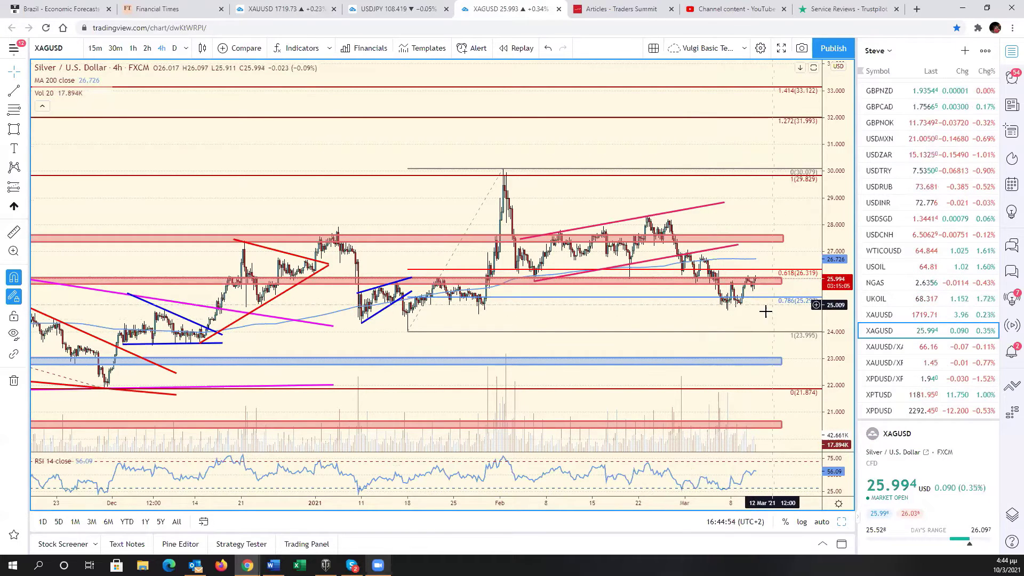
pyautogui.scroll(1, 752, 323)
pyautogui.scroll(2, 752, 323)
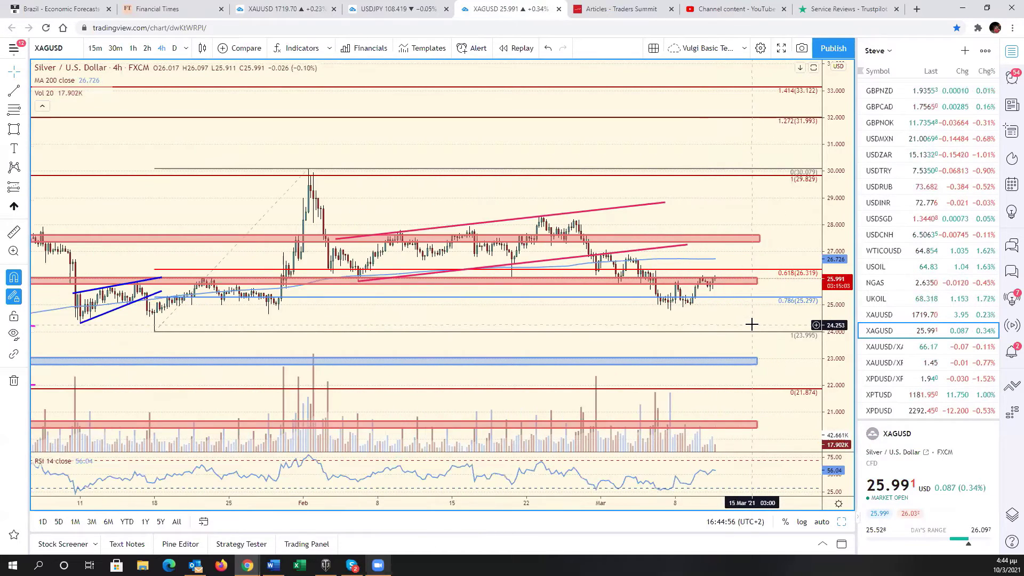
pyautogui.scroll(2, 714, 313)
pyautogui.scroll(1, 714, 313)
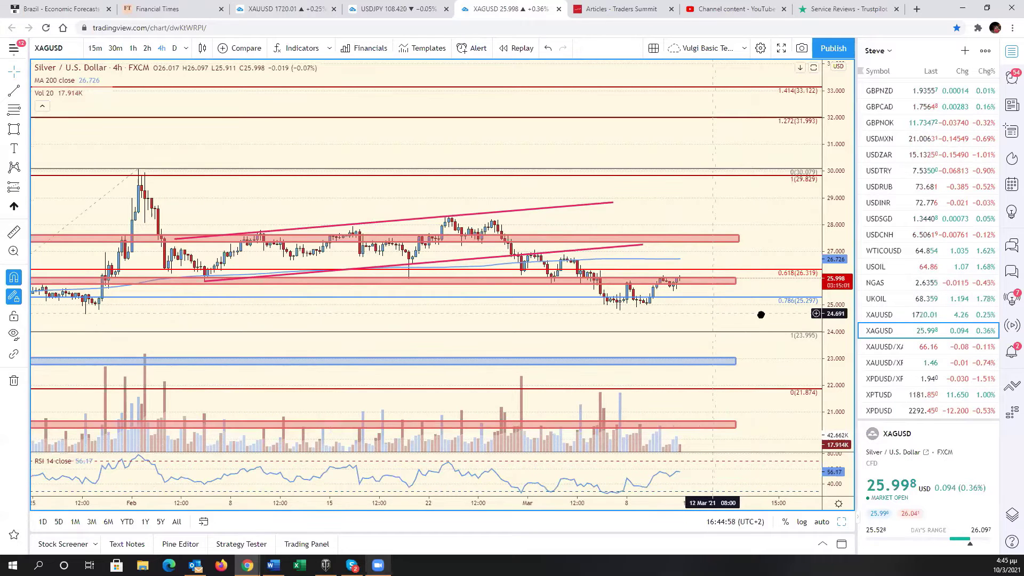
pyautogui.moveTo(761, 315); pyautogui.dragTo(856, 359)
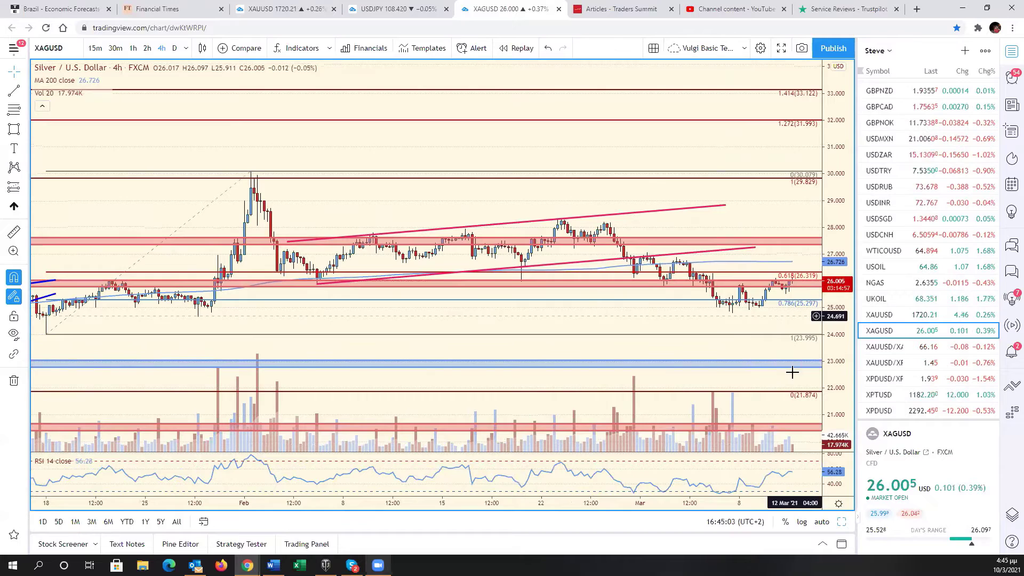
# Return to the six-chart gold layout, review XPTUSD platinum full-size, then switch it to COPPER
pyautogui.hotkey('ctrl', '3')
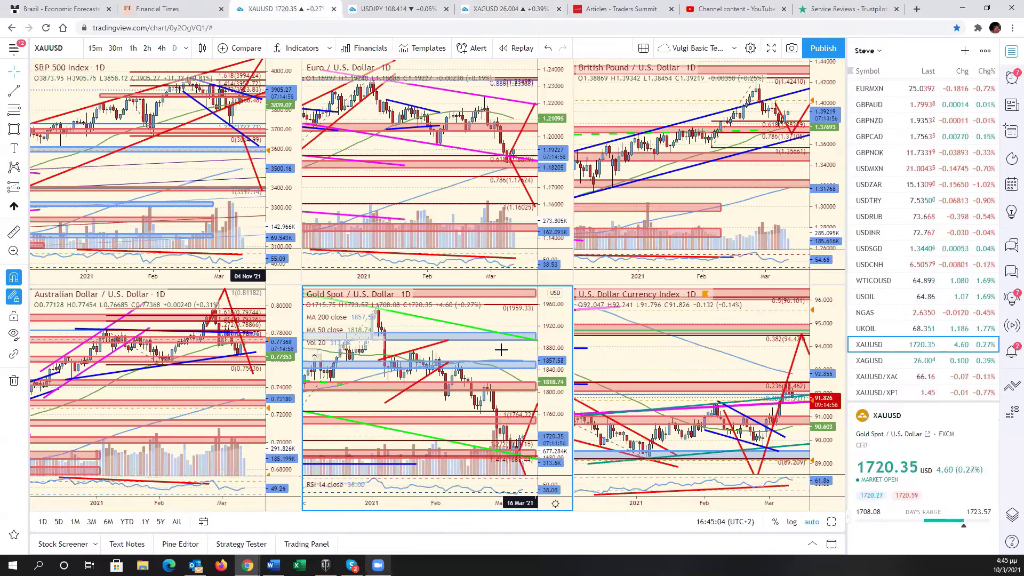
pyautogui.click(916, 374)
pyautogui.scroll(-1, 916, 373)
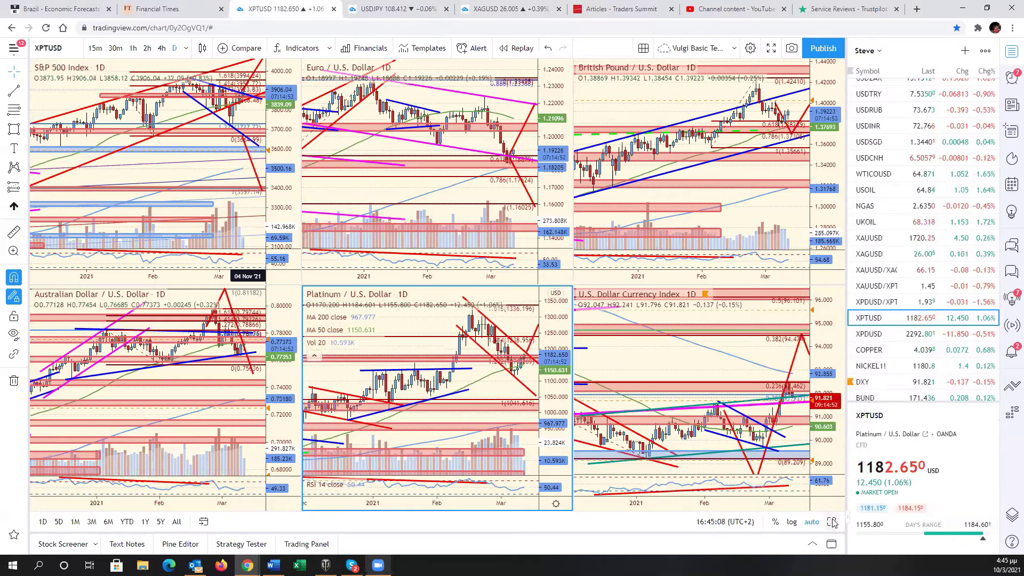
pyautogui.hotkey('alt', 'Return')
pyautogui.hscroll(5, 695, 321)
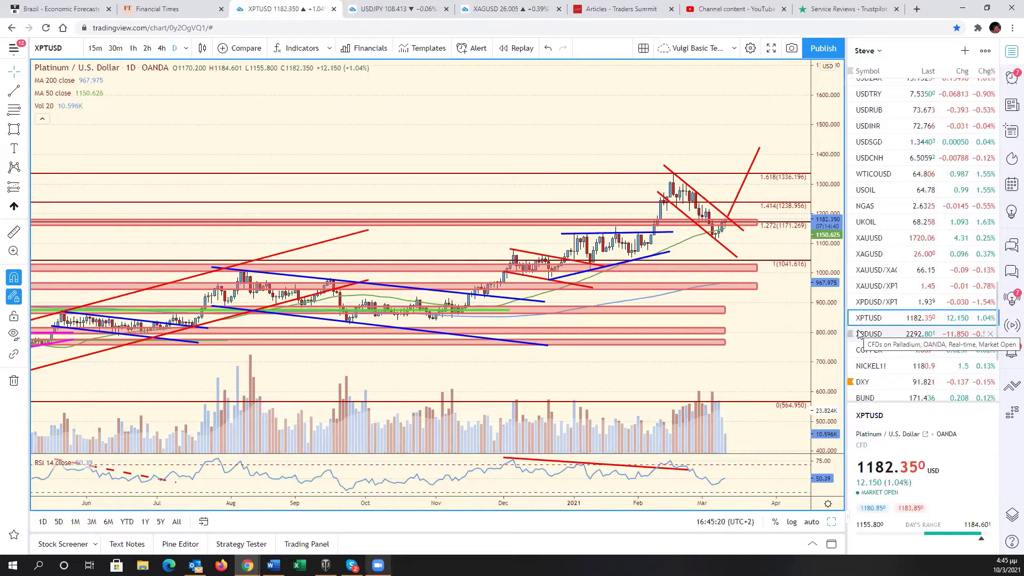
pyautogui.click(896, 355)
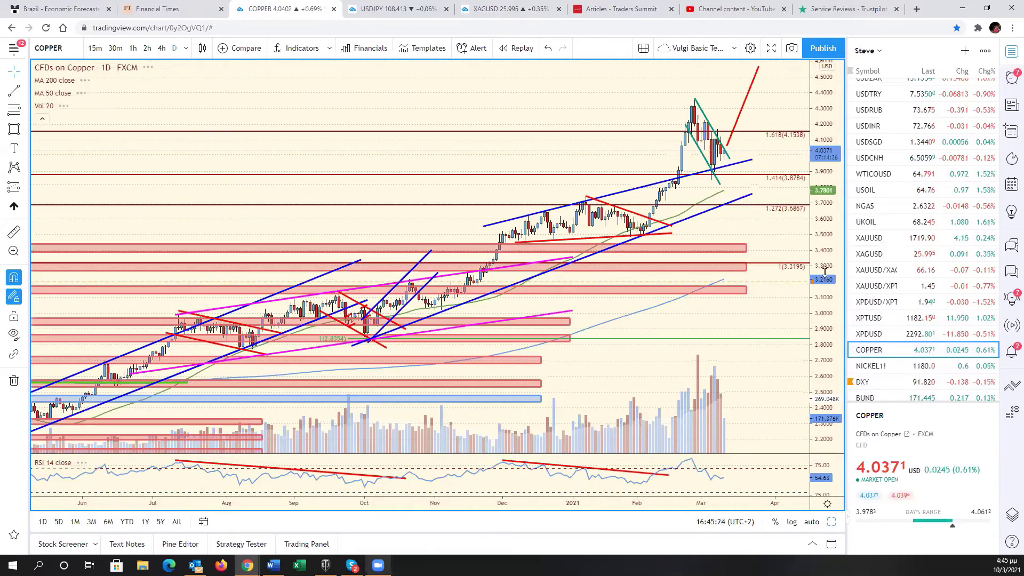
# Compress the copper price axis, then load the NICKEL1! nickel futures daily chart
pyautogui.moveTo(821, 348); pyautogui.dragTo(825, 367)
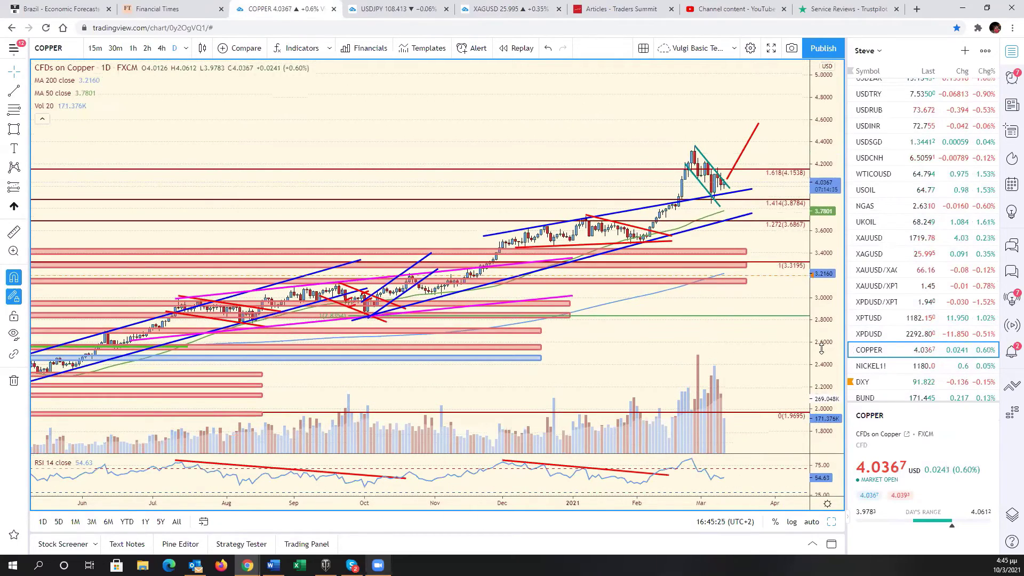
pyautogui.click(864, 371)
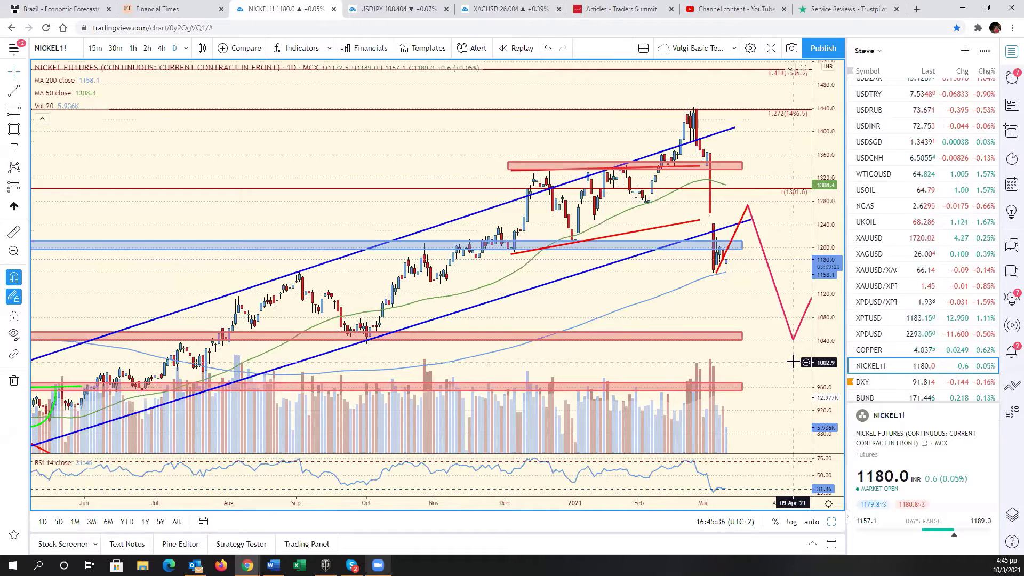
pyautogui.scroll(-3, 899, 377)
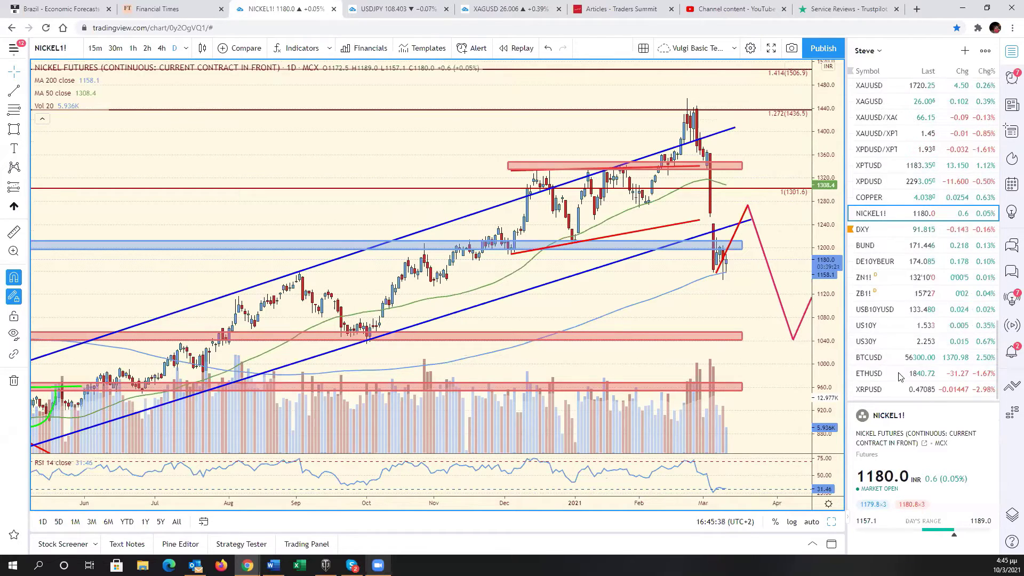
pyautogui.scroll(2, 898, 267)
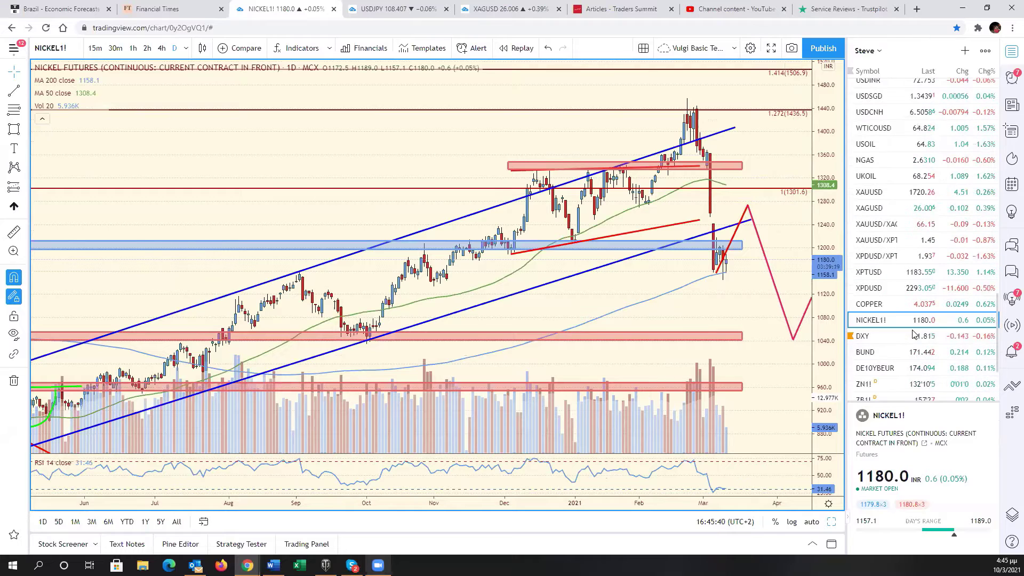
# Load NGAS and compress its price scale to reveal the upper 1.618 level
pyautogui.click(895, 160)
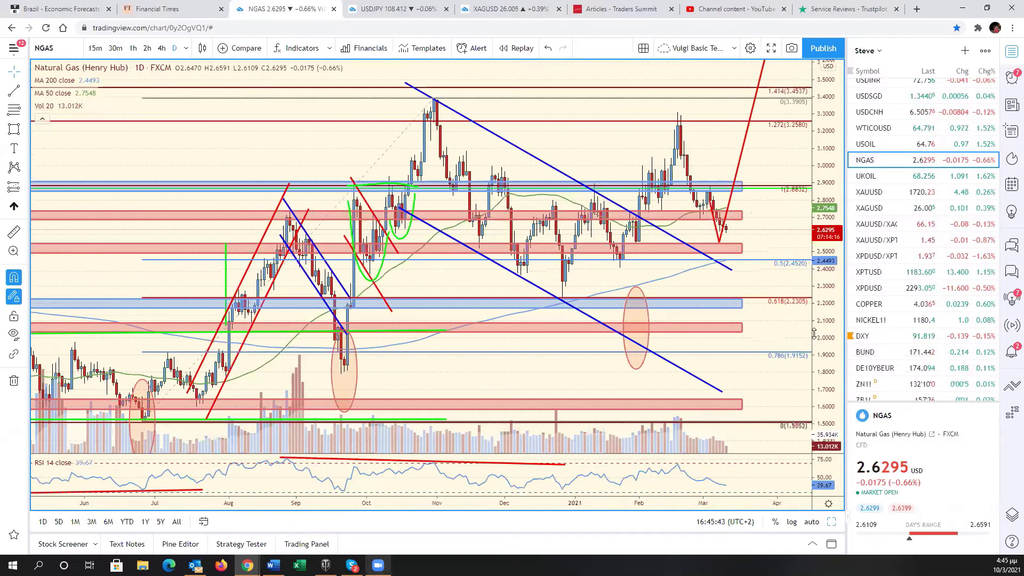
pyautogui.moveTo(815, 333); pyautogui.dragTo(693, 224)
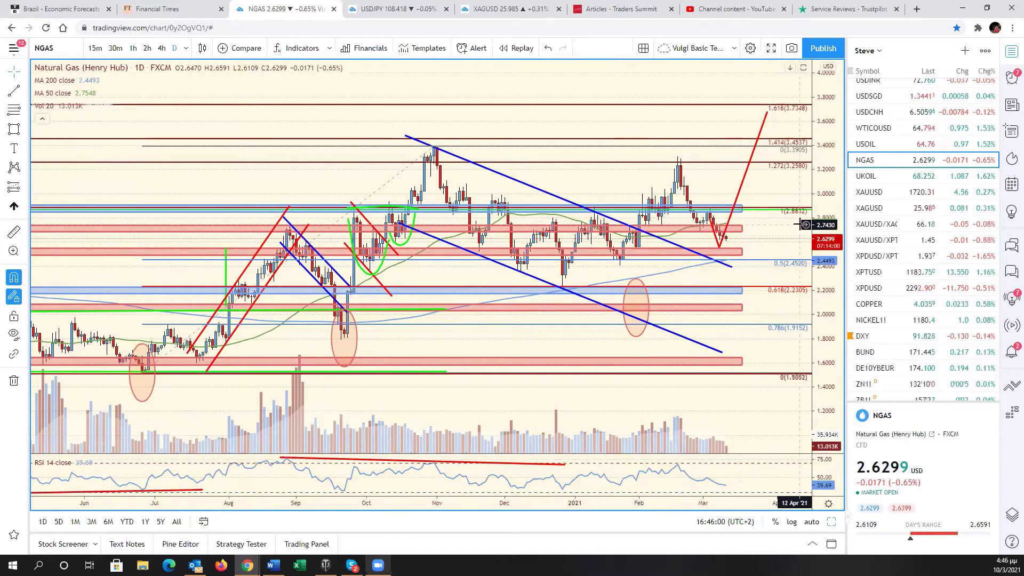
pyautogui.scroll(4, 896, 208)
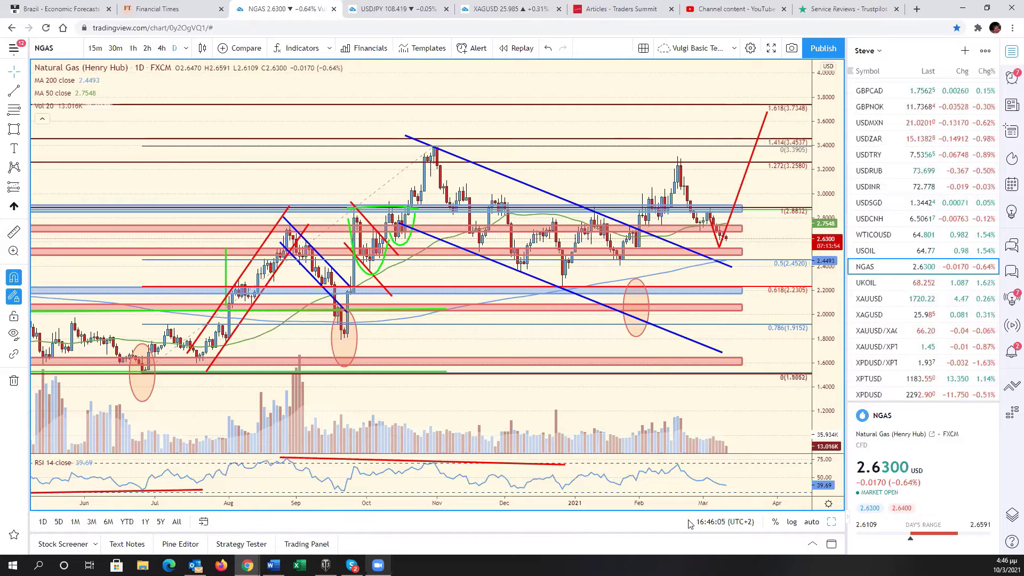
pyautogui.scroll(3, 907, 272)
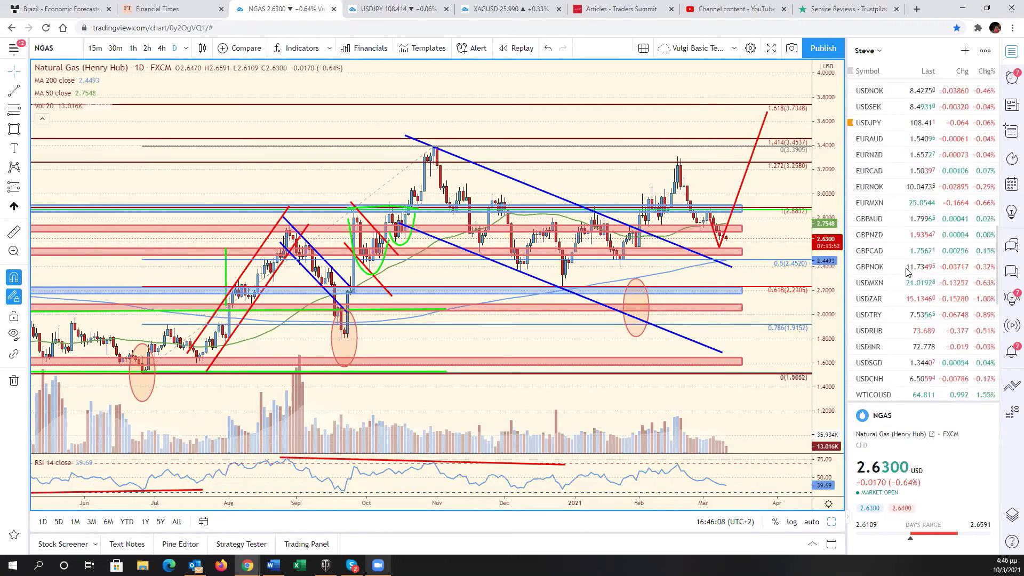
pyautogui.scroll(2, 907, 272)
# Load USDNOK, zoom out over its history and auto-scale, then switch to USDSEK
pyautogui.click(896, 200)
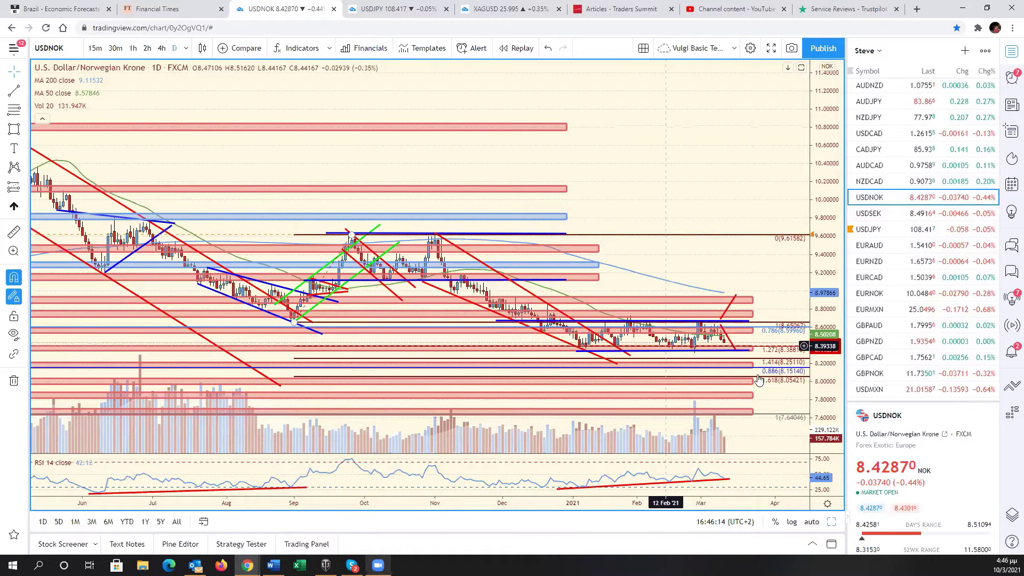
pyautogui.scroll(-3, 759, 379)
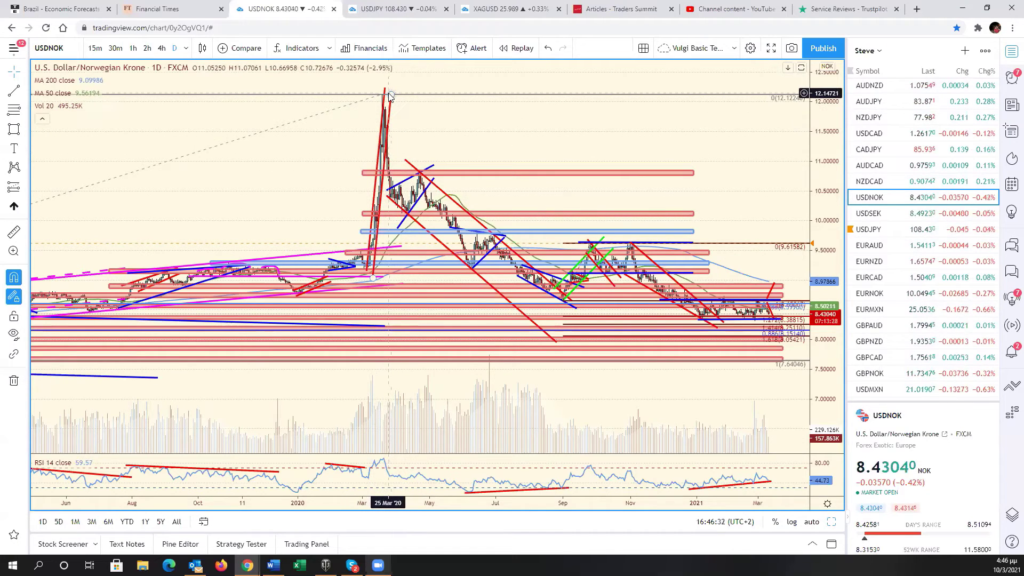
pyautogui.scroll(5, 459, 229)
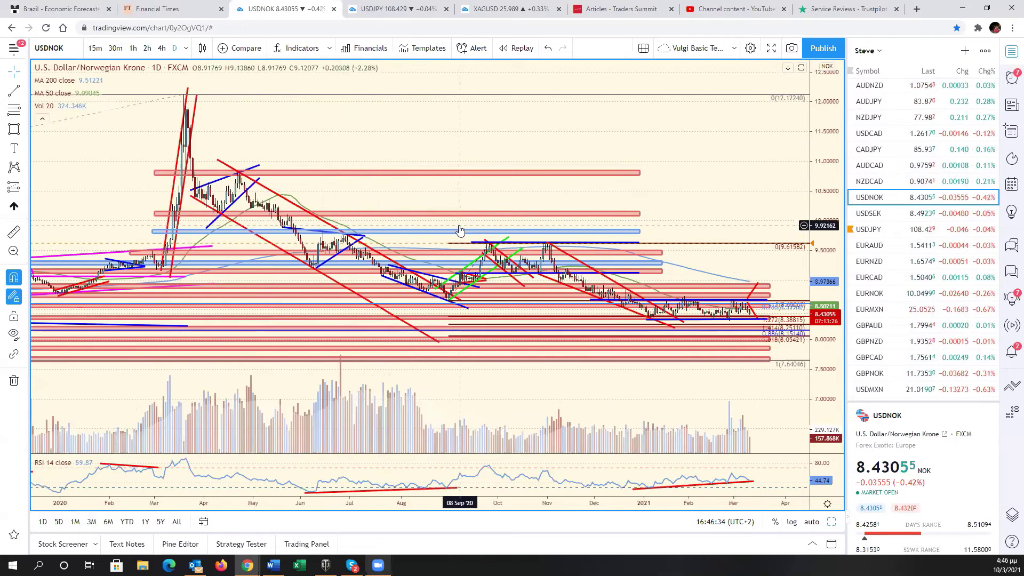
pyautogui.scroll(3, 460, 230)
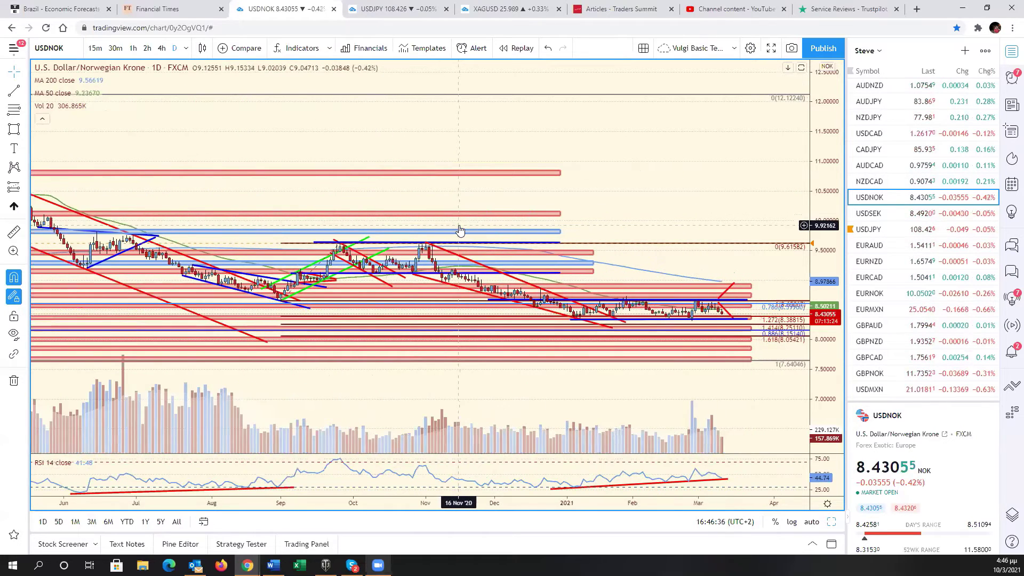
pyautogui.click(814, 523)
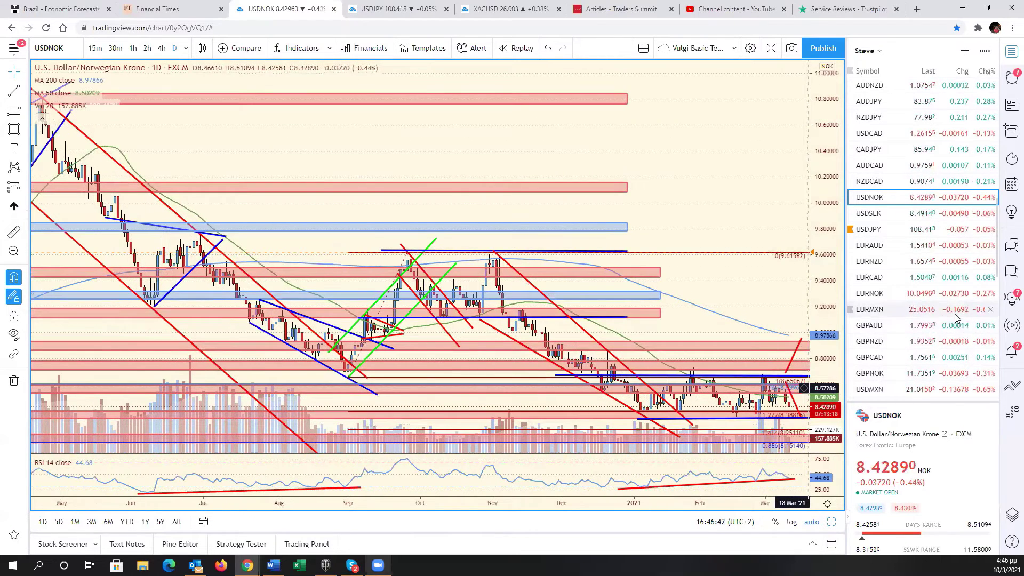
pyautogui.click(874, 214)
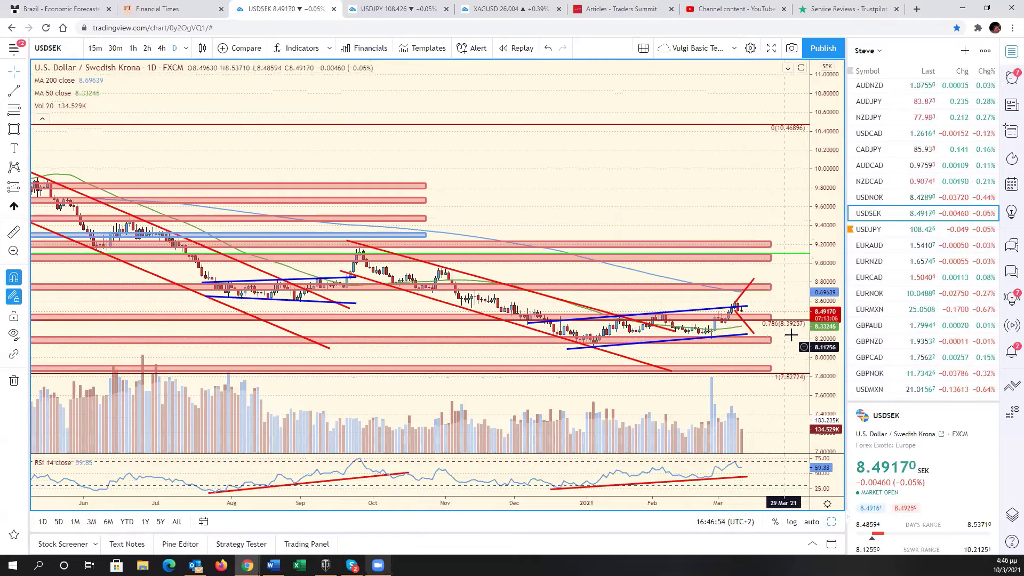
# Pan USDSEK back to May, then review EURUSD full-size before restoring the six-chart grid
pyautogui.moveTo(786, 308); pyautogui.dragTo(827, 517)
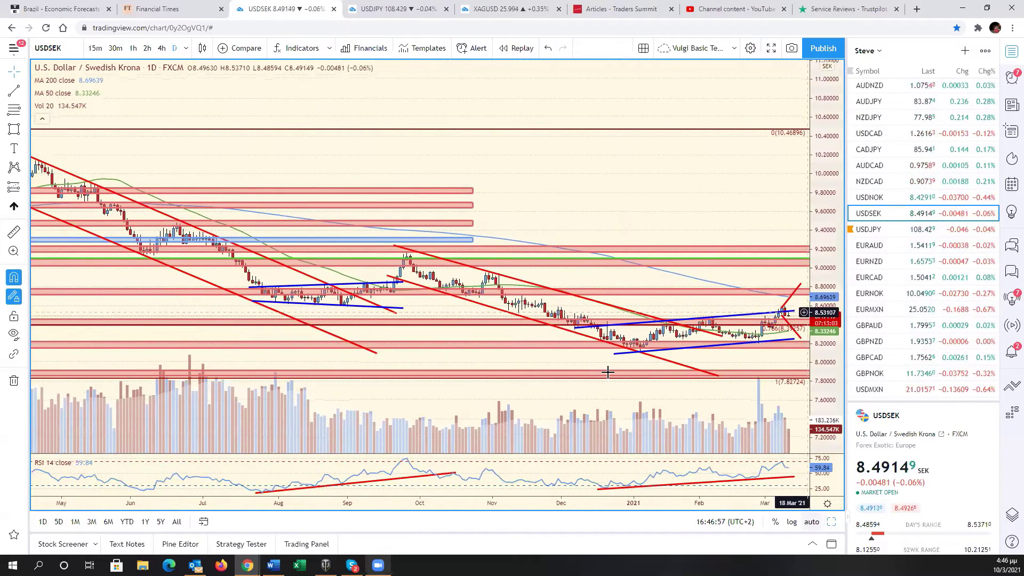
pyautogui.hotkey('alt', 'Return')
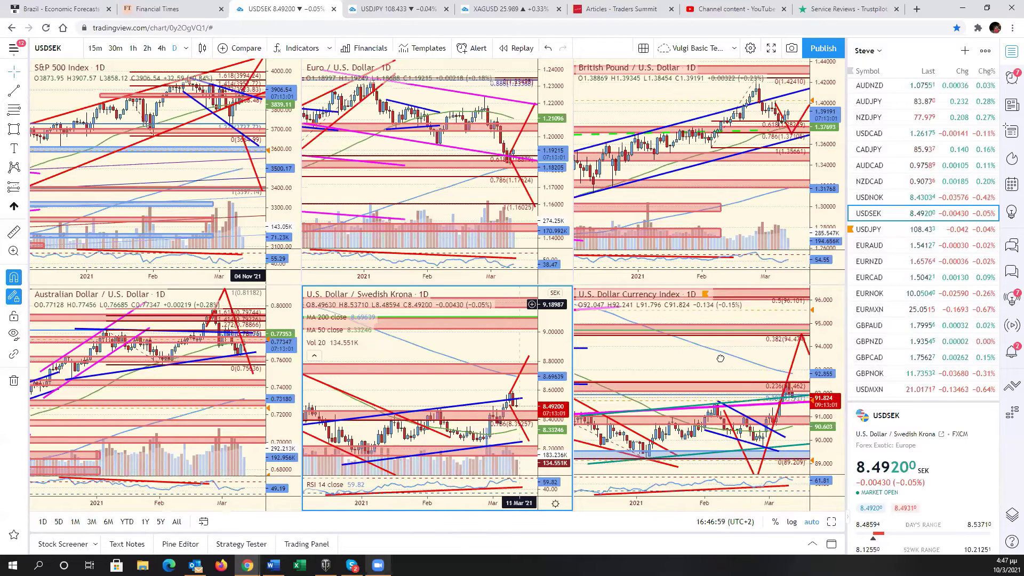
pyautogui.click(549, 99)
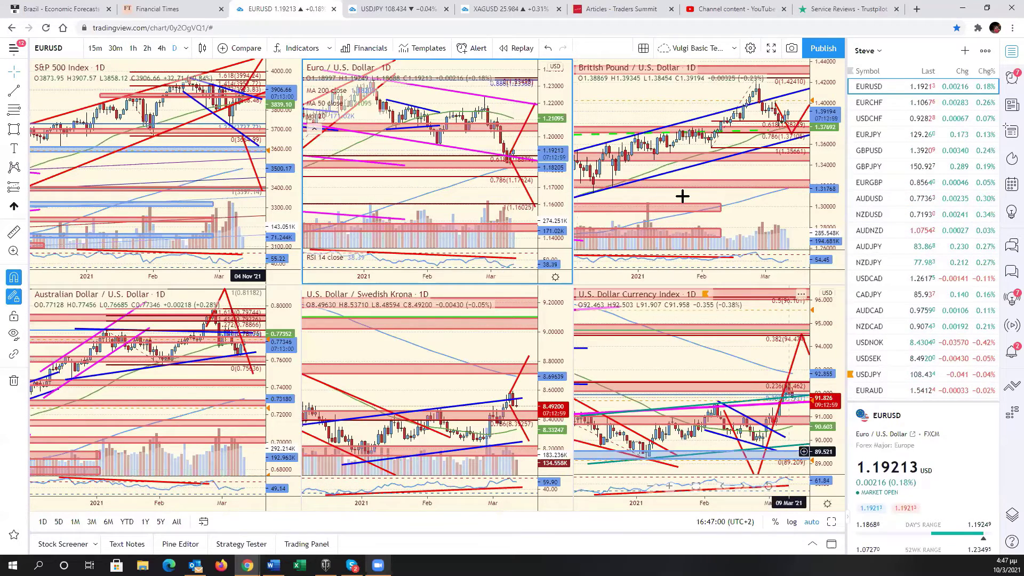
pyautogui.hotkey('alt', 'Return')
pyautogui.hscroll(3, 703, 206)
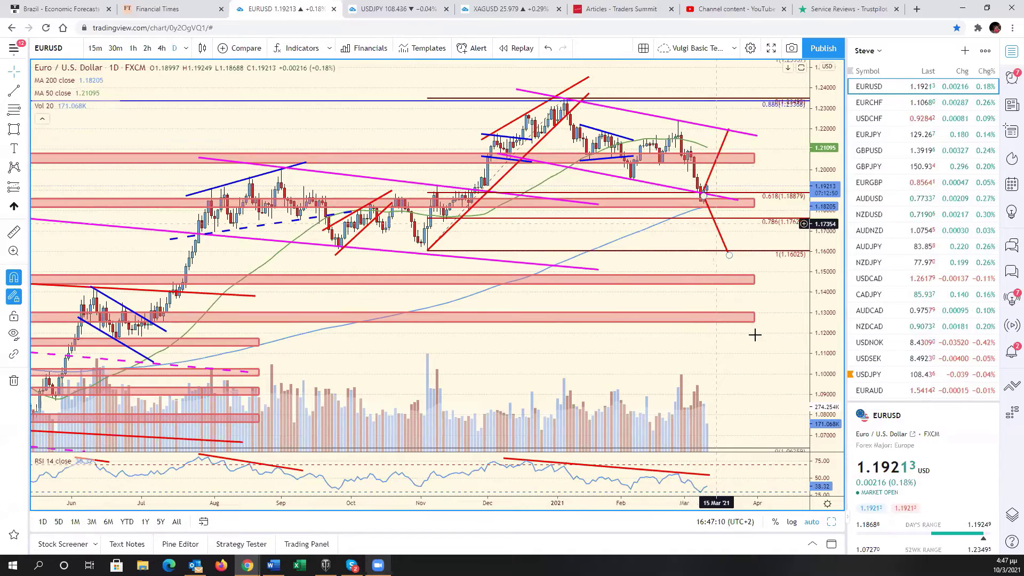
pyautogui.hscroll(-3, 773, 350)
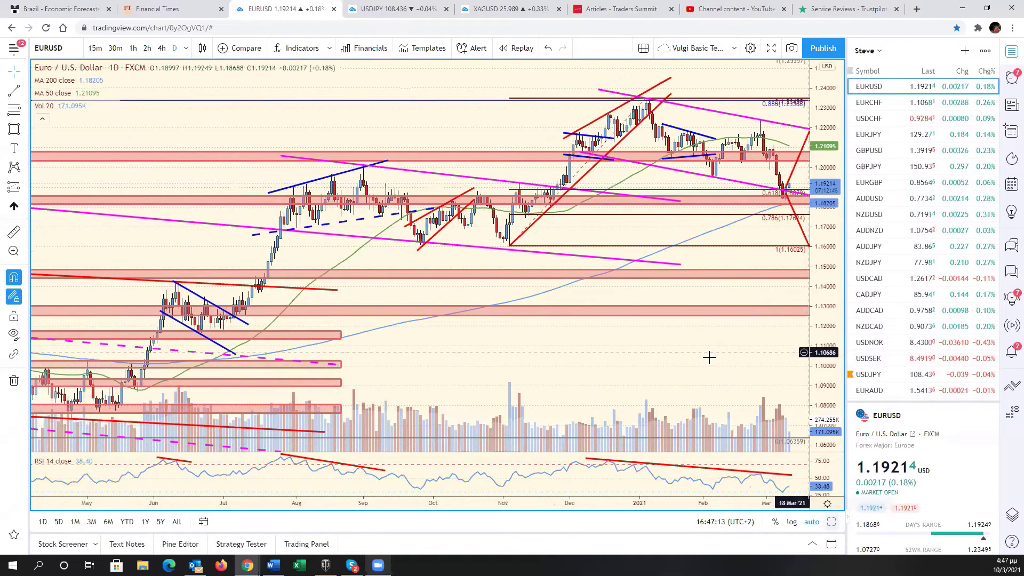
pyautogui.hotkey('alt', 'Return')
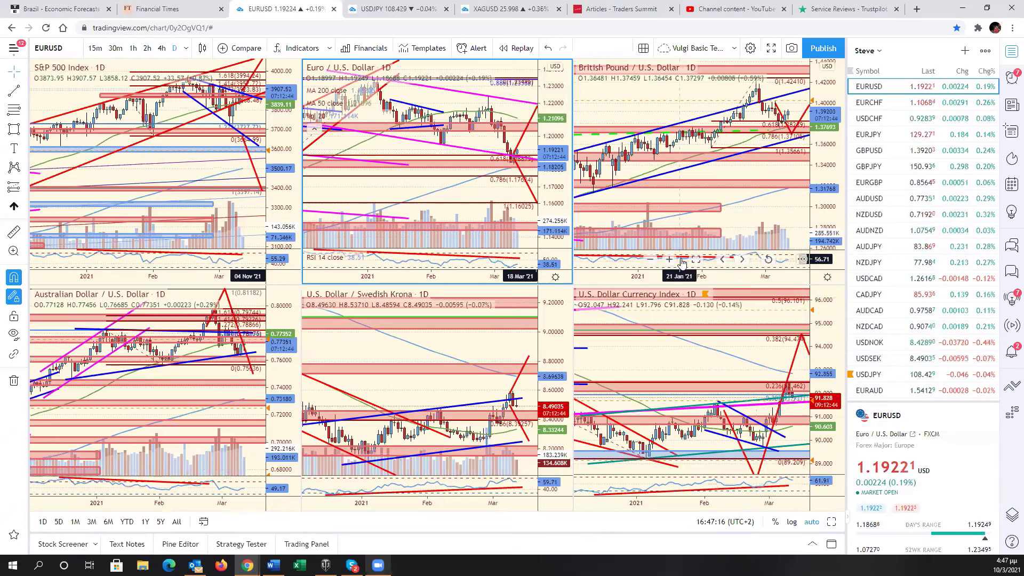
# Maximize GBPUSD and reshape its red projection lines up to the 1.42410 high
pyautogui.click(733, 216)
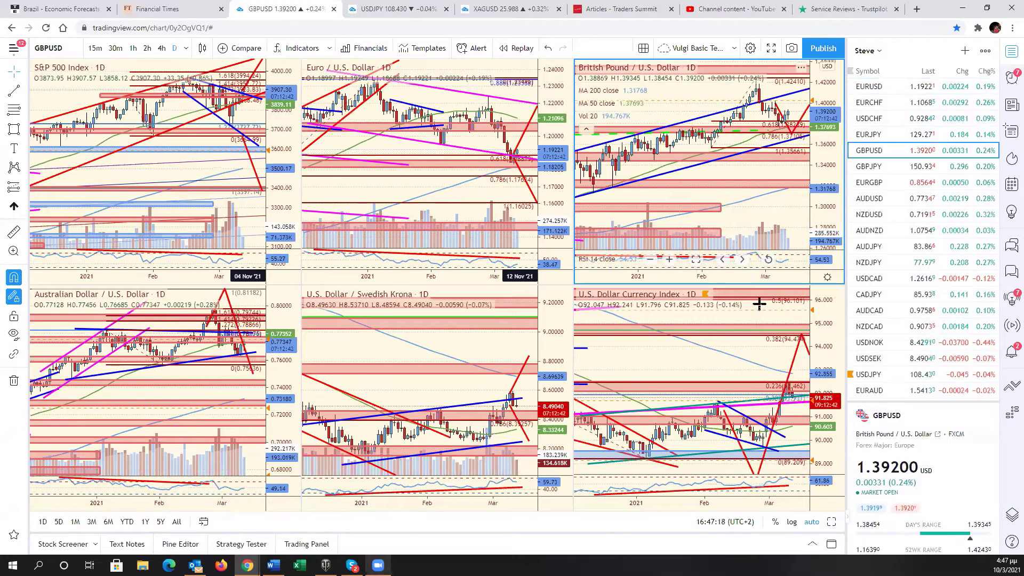
pyautogui.hotkey('alt', 'Return')
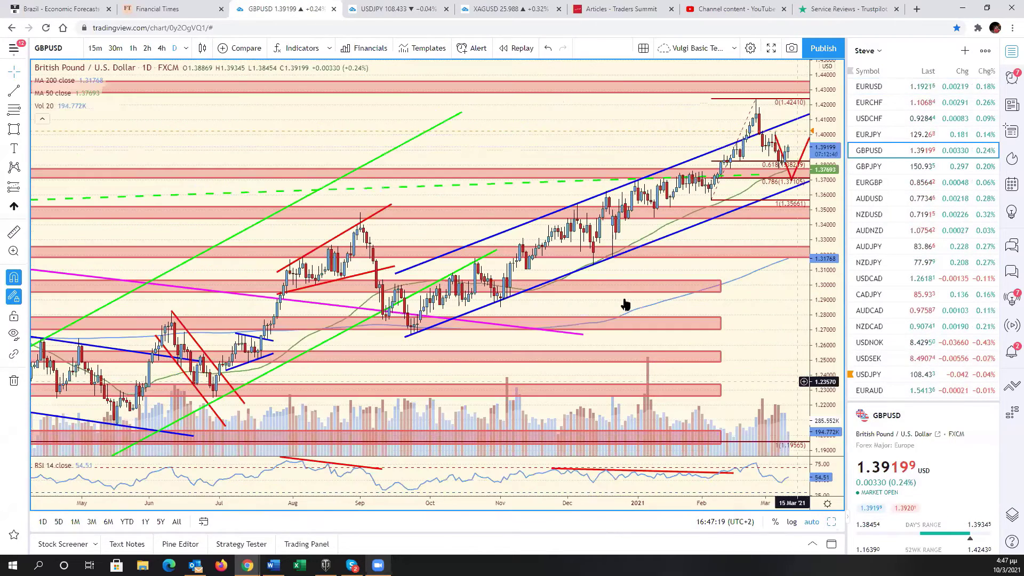
pyautogui.hscroll(5, 327, 153)
pyautogui.moveTo(707, 140); pyautogui.dragTo(684, 99)
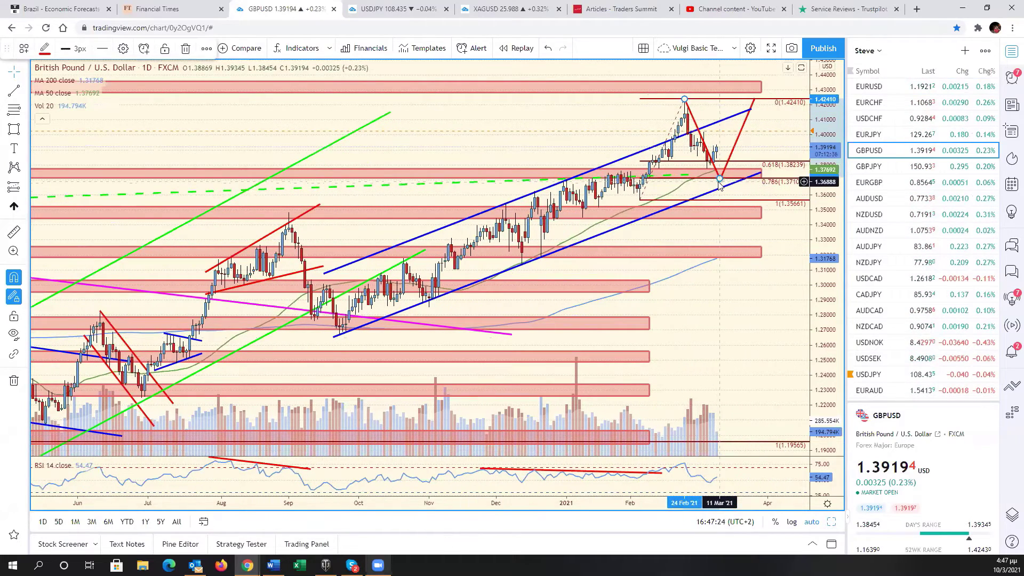
pyautogui.moveTo(720, 181); pyautogui.dragTo(726, 165)
pyautogui.moveTo(753, 100); pyautogui.dragTo(671, 136)
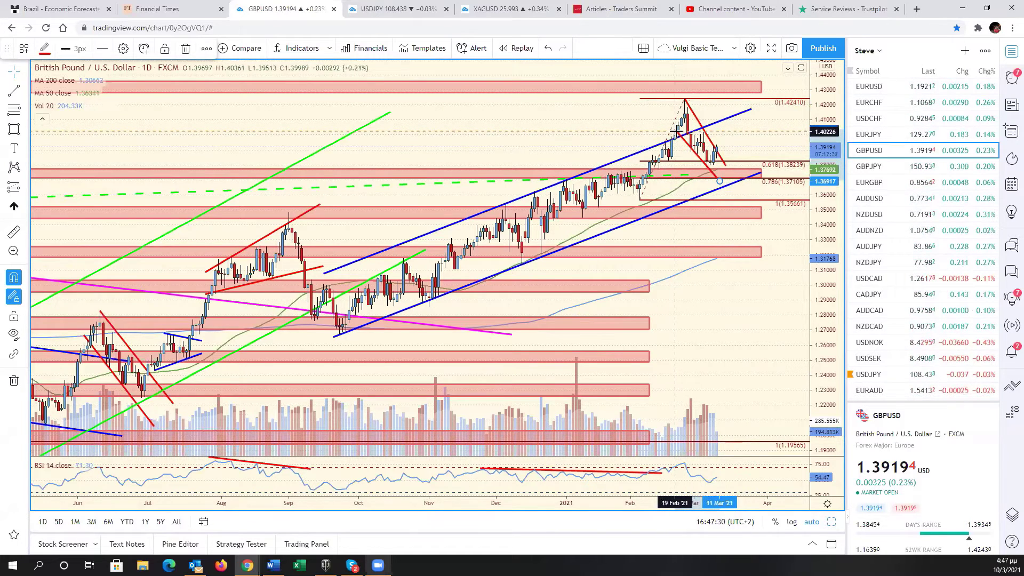
# Shift the Fibonacci retracement, nudge the red trend line, and draw a red line rising from the last candle
pyautogui.moveTo(700, 167); pyautogui.dragTo(697, 163)
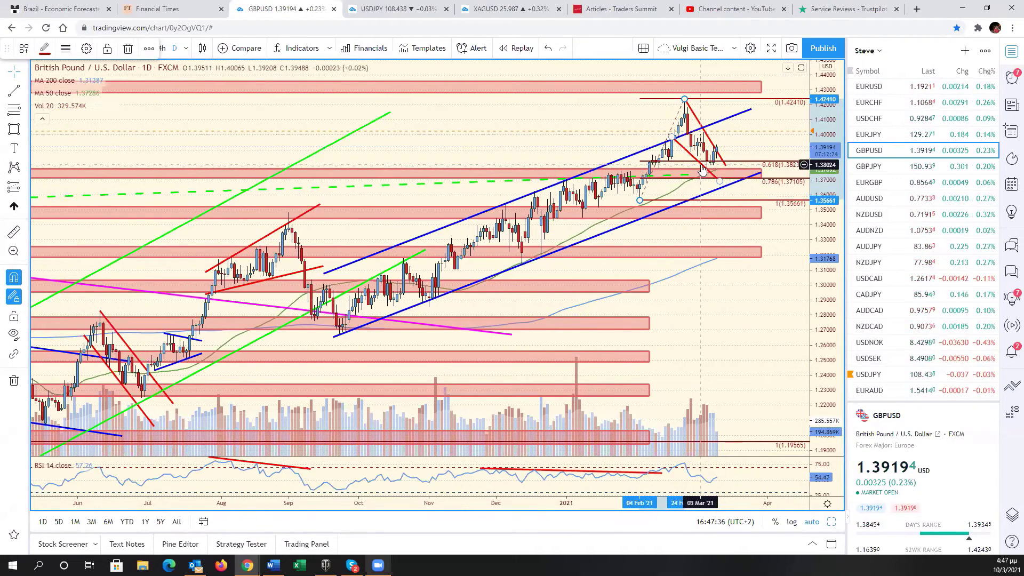
pyautogui.click(703, 164)
pyautogui.moveTo(702, 163); pyautogui.dragTo(703, 164)
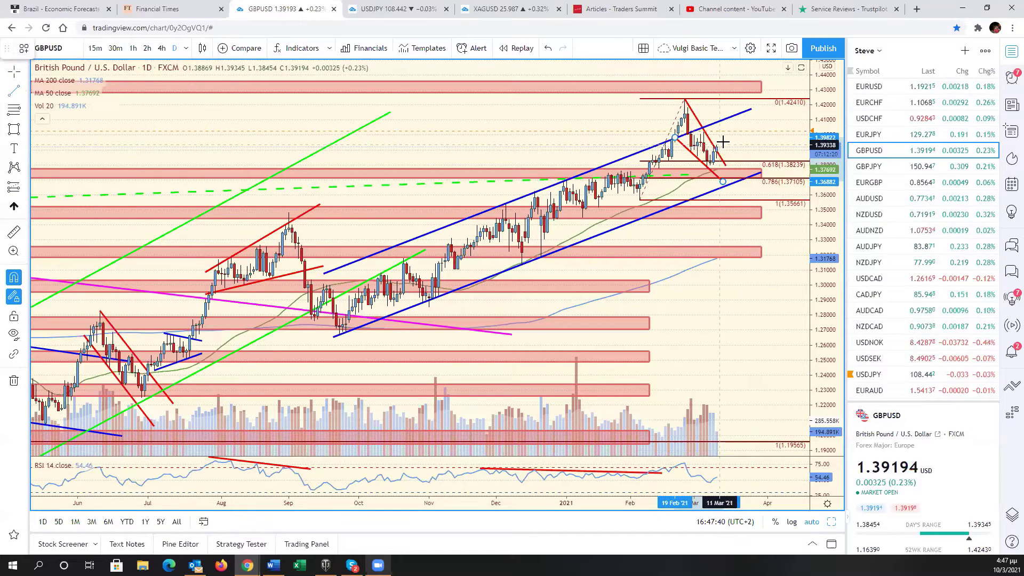
pyautogui.moveTo(719, 146); pyautogui.dragTo(750, 100)
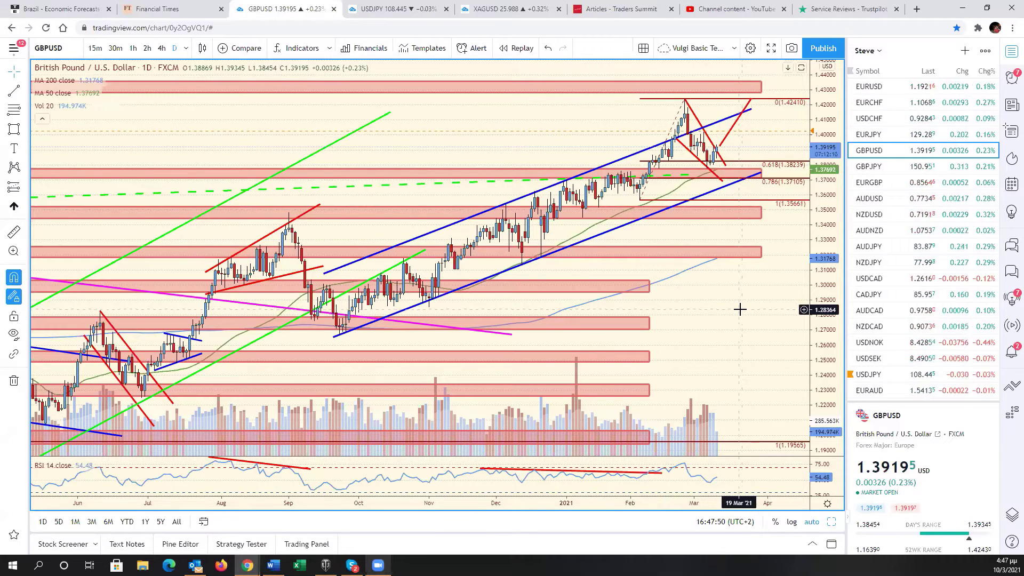
pyautogui.moveTo(740, 310); pyautogui.dragTo(812, 314)
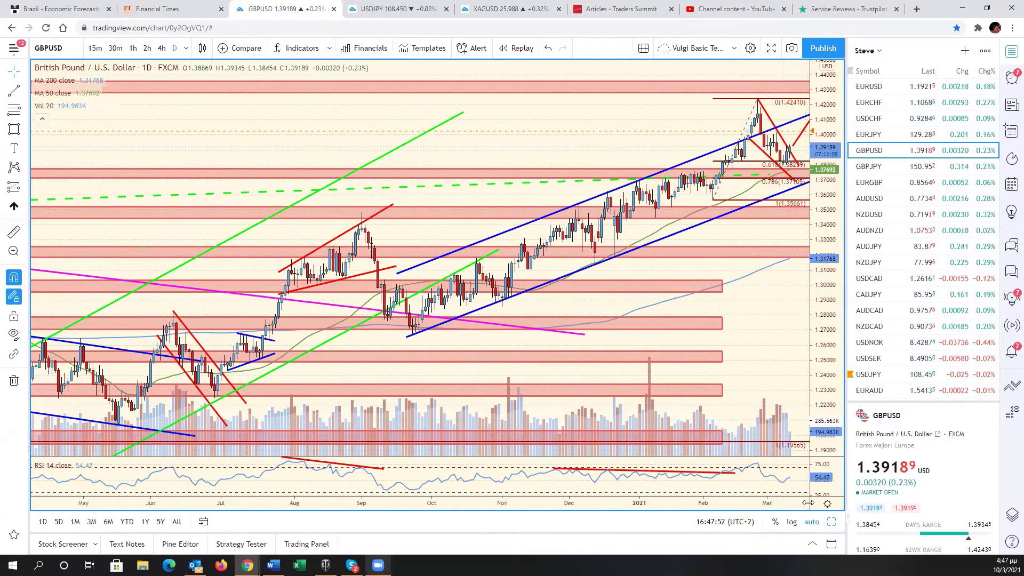
pyautogui.hotkey('alt', 'Return')
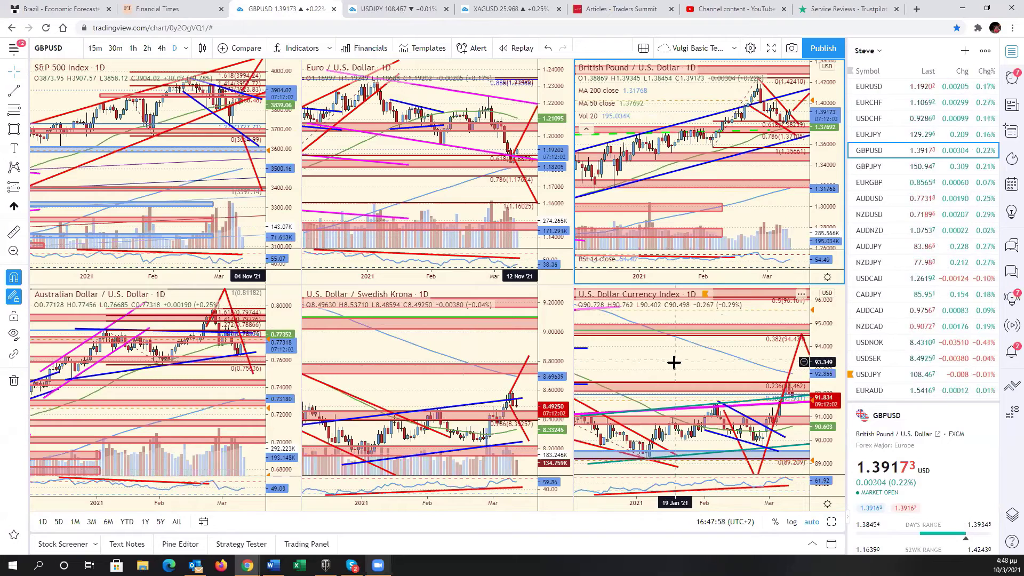
# Check the Dollar Index and USD/SEK panes, then load AUDJPY into the AUDUSD pane
pyautogui.click(693, 363)
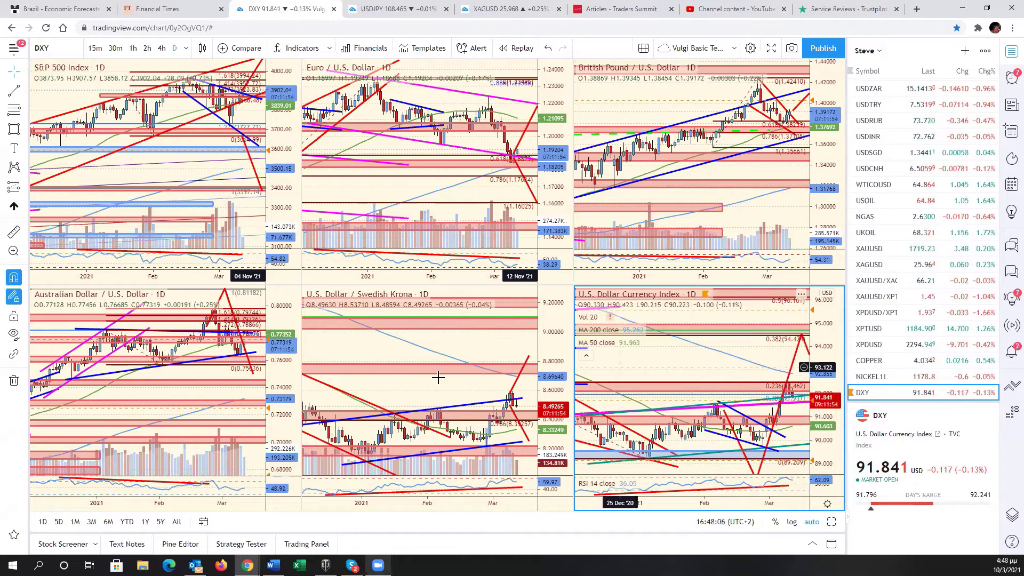
pyautogui.click(458, 388)
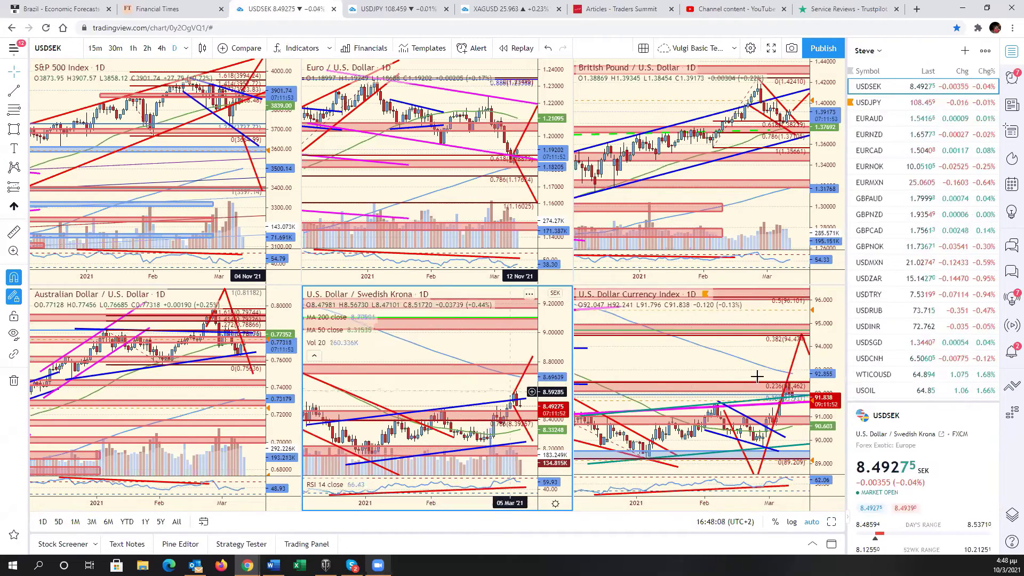
pyautogui.click(770, 377)
pyautogui.scroll(-5, 905, 360)
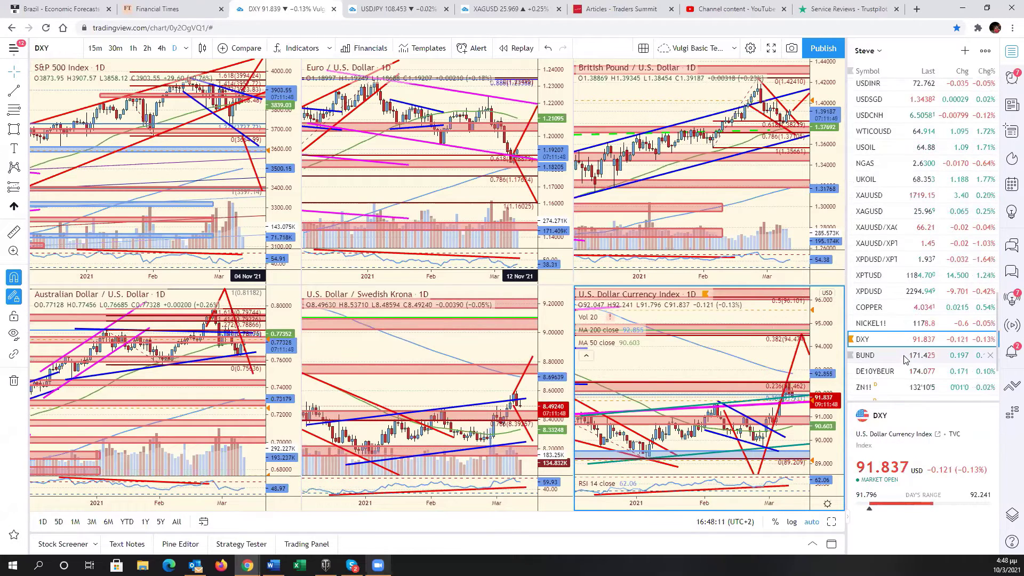
pyautogui.scroll(5, 905, 360)
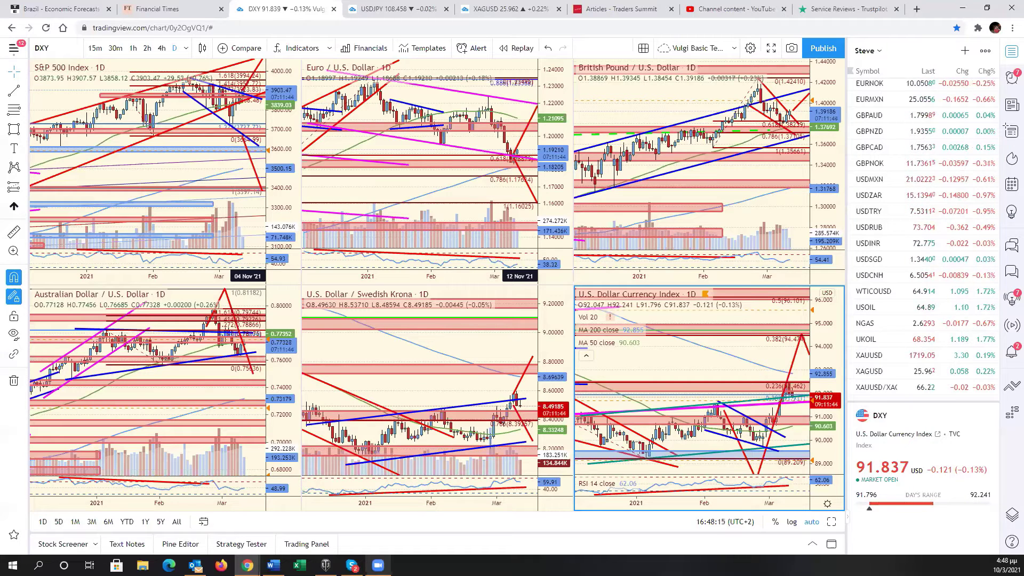
pyautogui.click(208, 368)
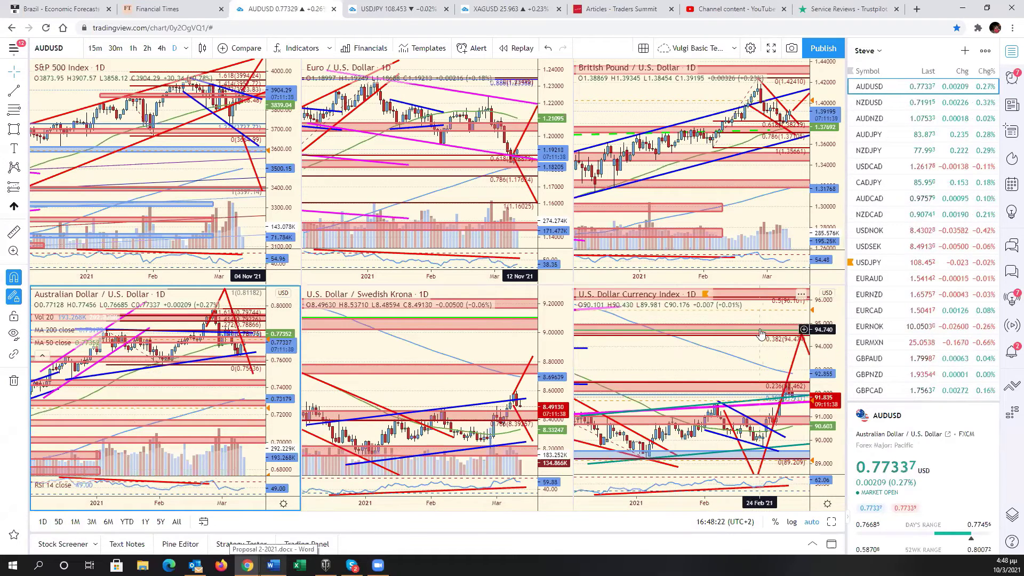
pyautogui.scroll(-2, 919, 318)
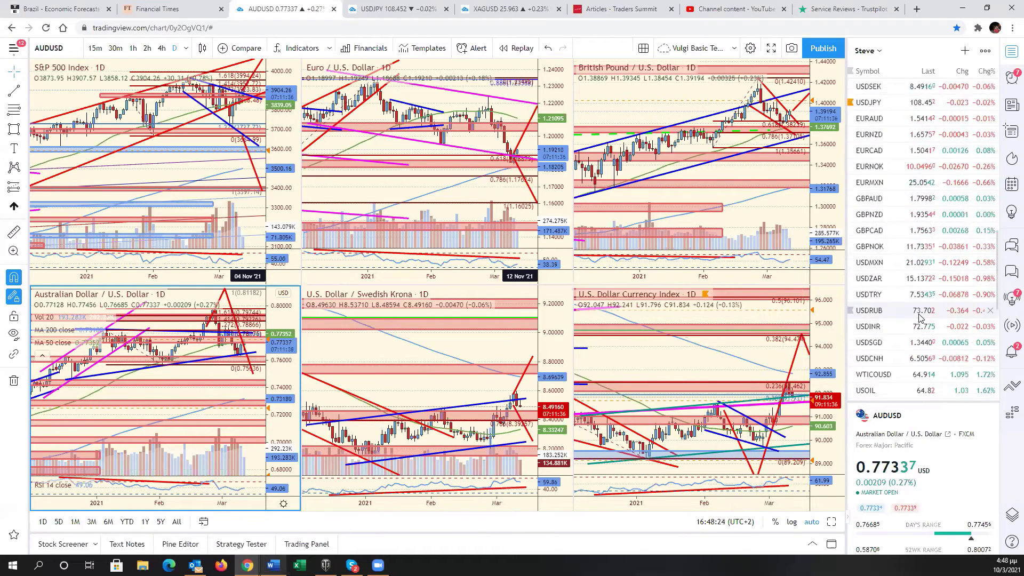
pyautogui.scroll(2, 928, 299)
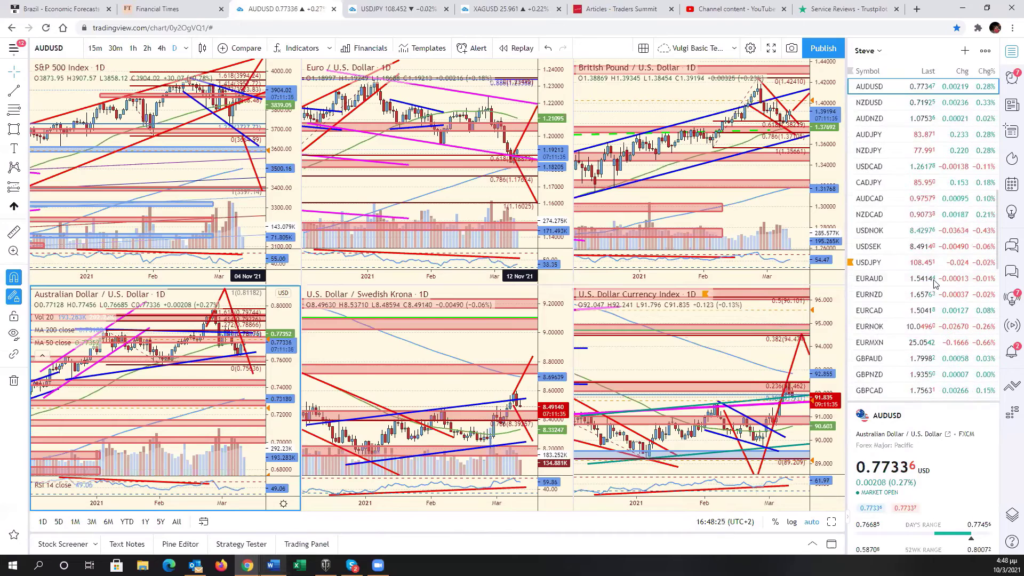
pyautogui.click(901, 135)
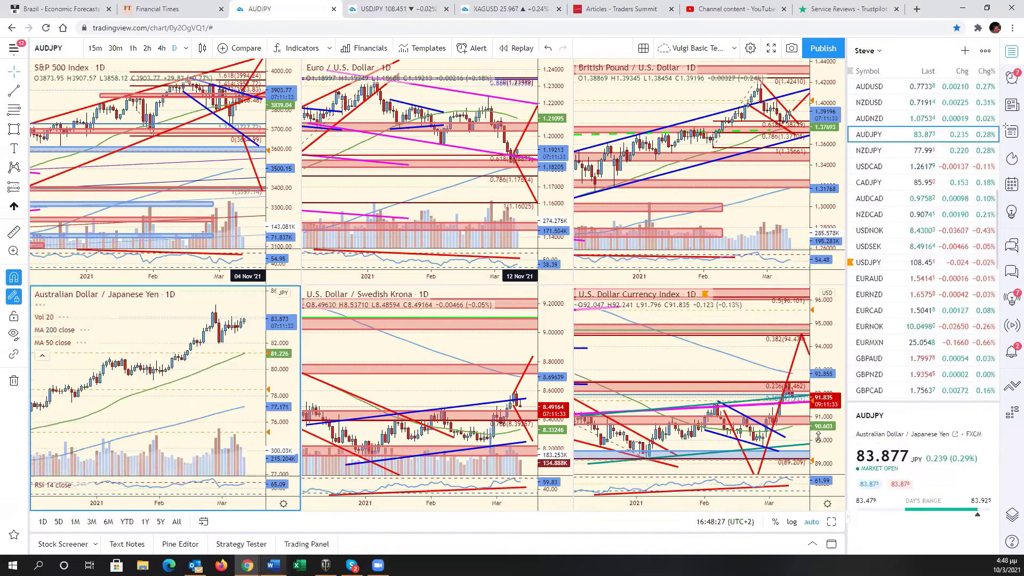
# Review AUDJPY full-size, swap it for NZDJPY with auto-scaled prices, and restore the grid
pyautogui.click(832, 520)
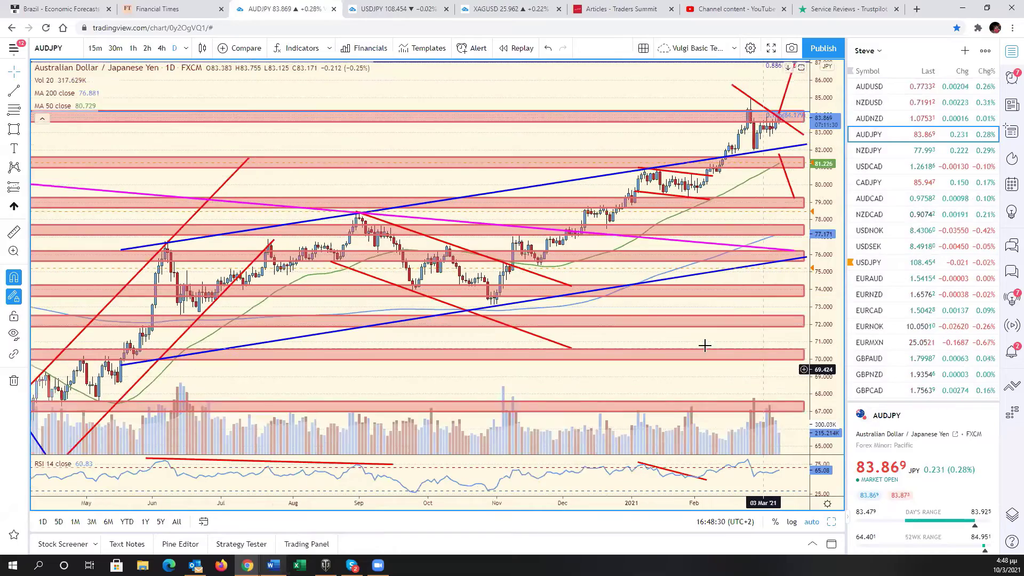
pyautogui.hscroll(3, 704, 345)
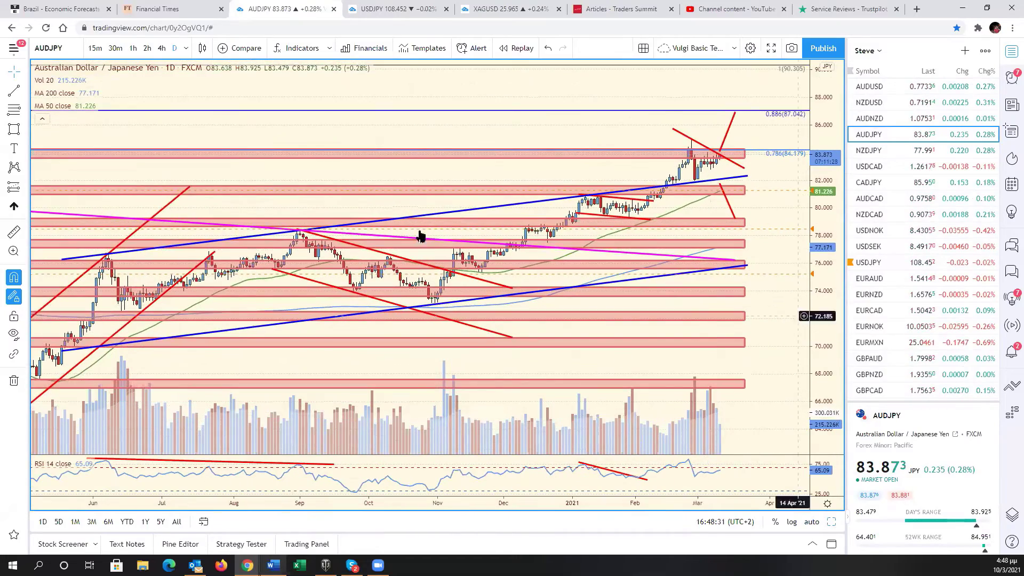
pyautogui.scroll(-3, 419, 236)
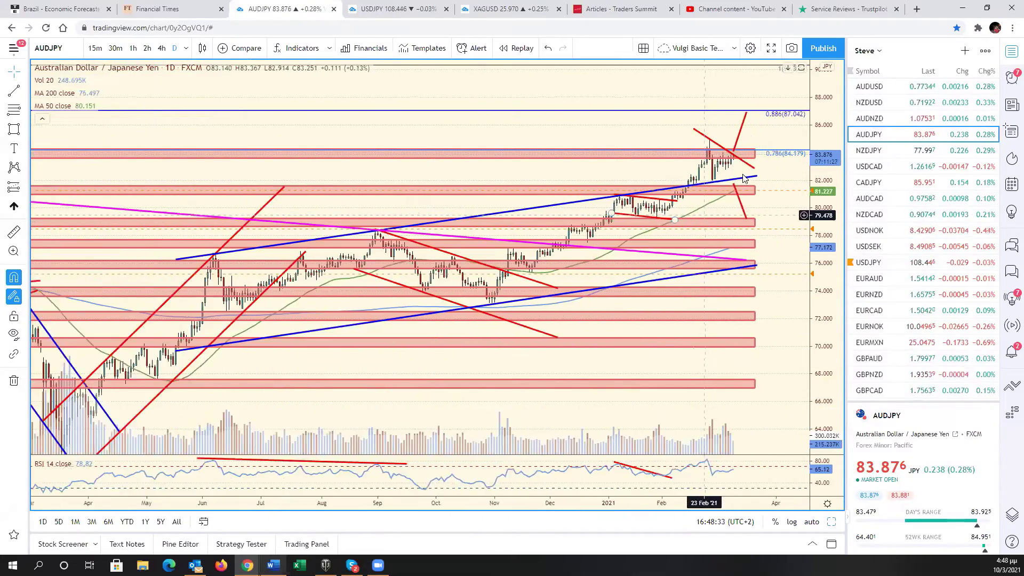
pyautogui.scroll(2, 745, 176)
pyautogui.click(742, 173)
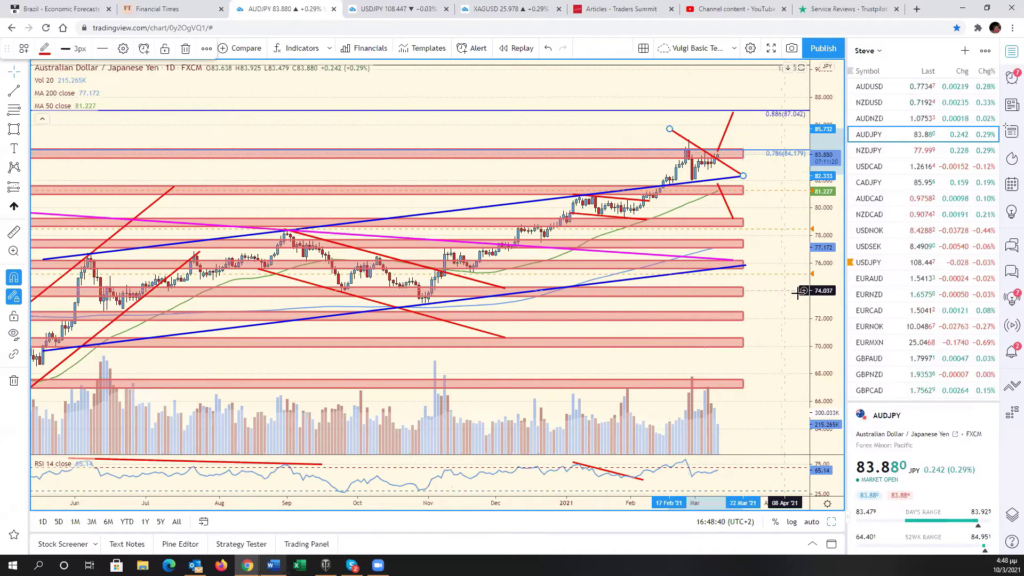
pyautogui.click(874, 150)
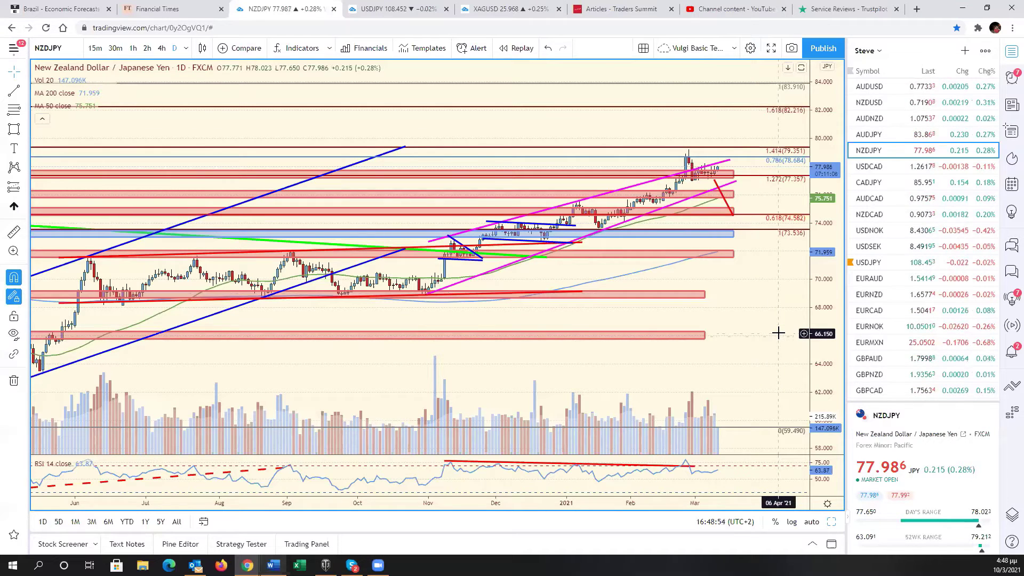
pyautogui.hscroll(-5, 817, 341)
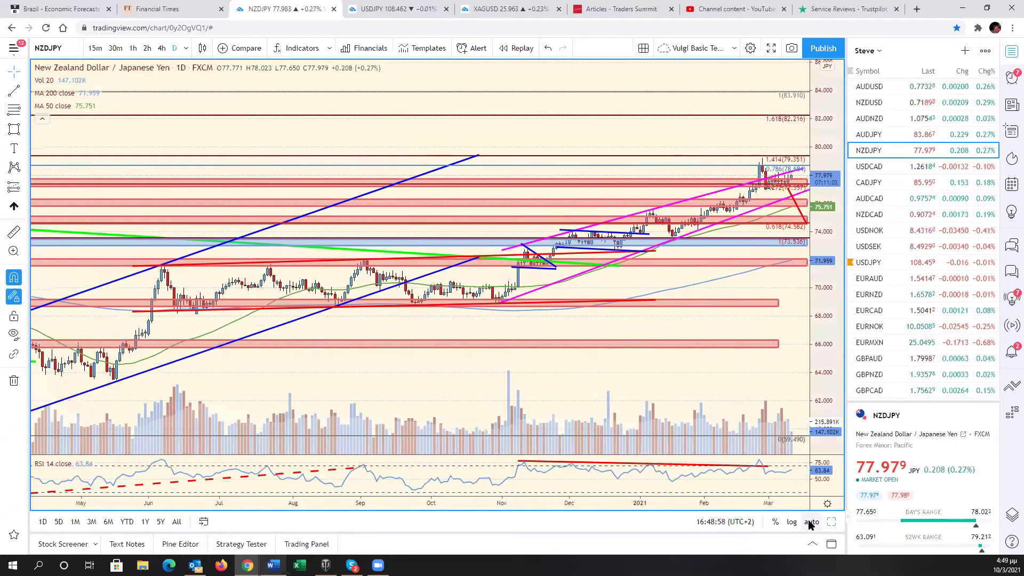
pyautogui.click(830, 523)
pyautogui.hotkey('alt', 'Return')
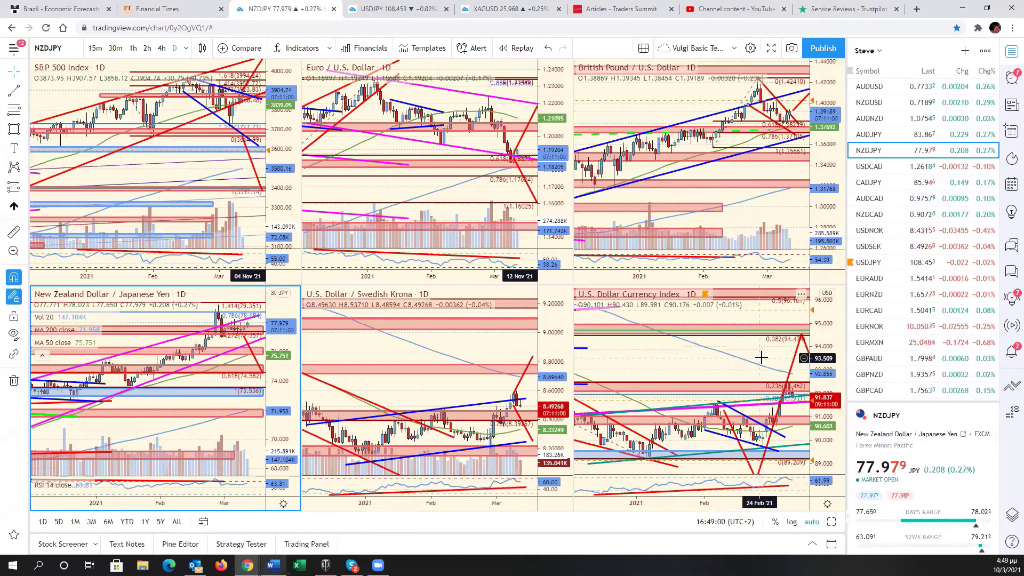
# Load USDJPY into the Dollar Index pane and show it full-size with a wider price range
pyautogui.click(761, 357)
pyautogui.scroll(10, 909, 322)
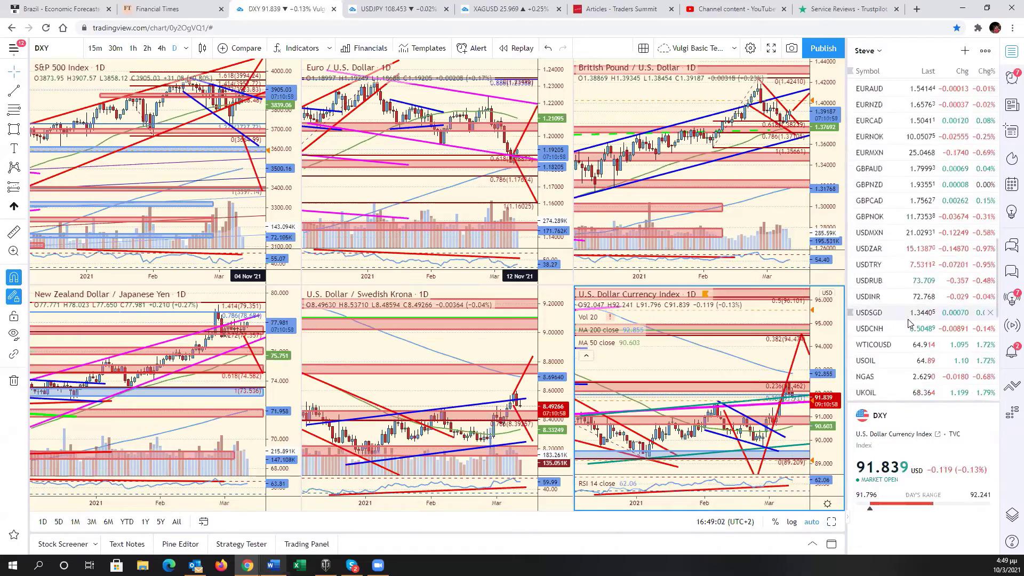
pyautogui.click(889, 237)
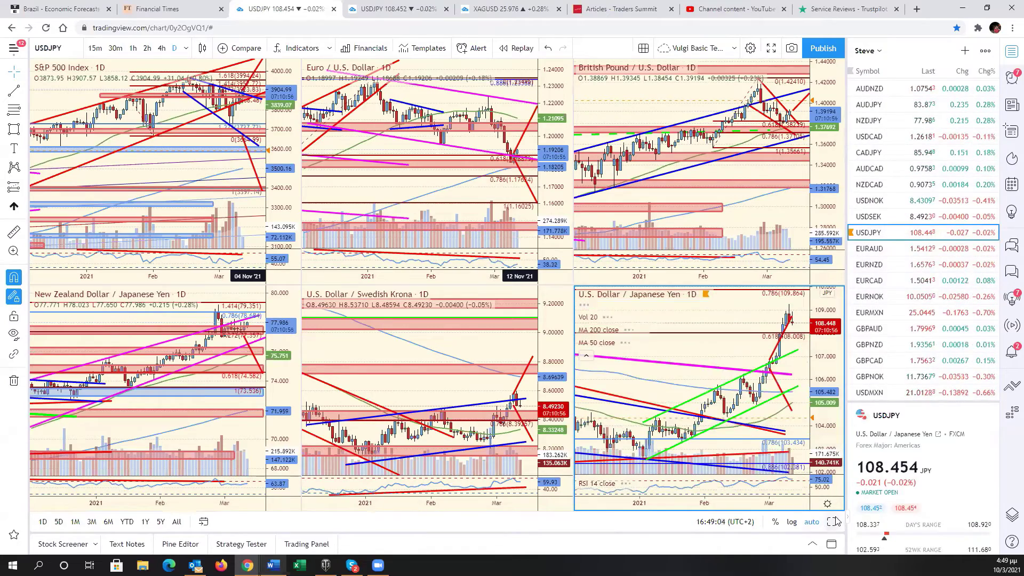
pyautogui.hotkey('alt', 'Return')
pyautogui.moveTo(806, 259); pyautogui.dragTo(718, 377)
pyautogui.scroll(-10, 717, 377)
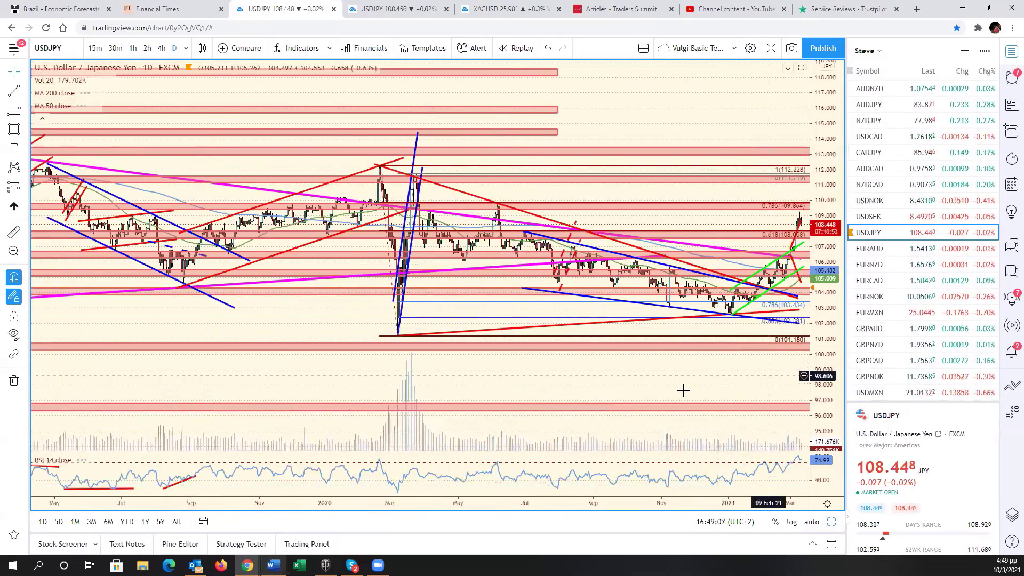
pyautogui.scroll(-5, 683, 390)
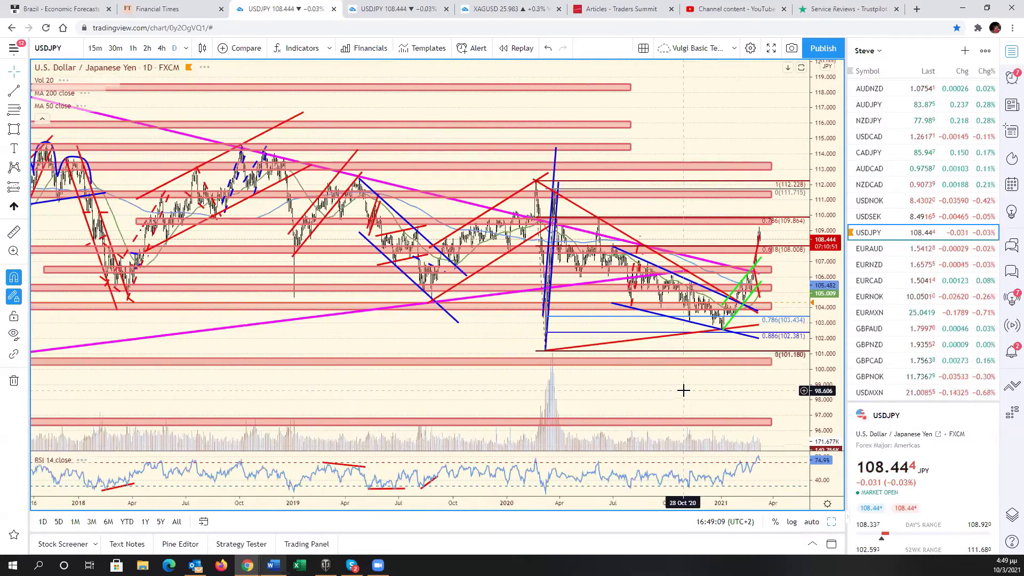
pyautogui.scroll(12, 683, 390)
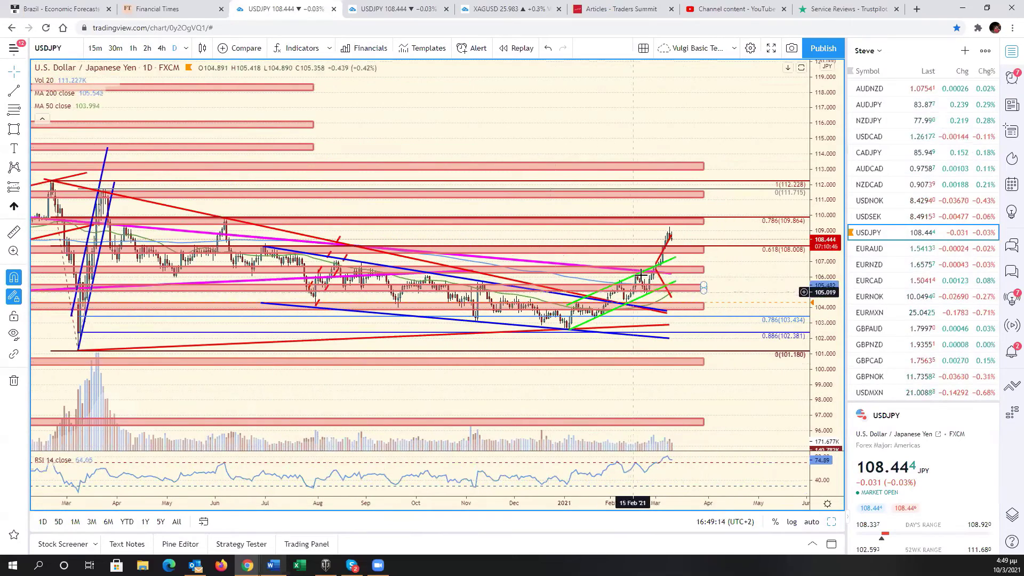
pyautogui.scroll(-4, 645, 292)
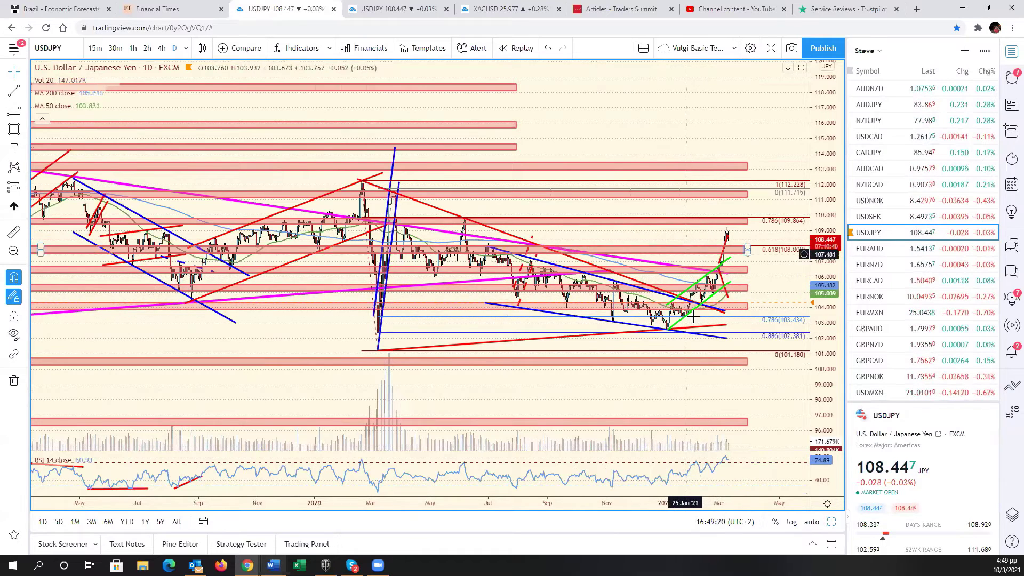
pyautogui.scroll(5, 693, 301)
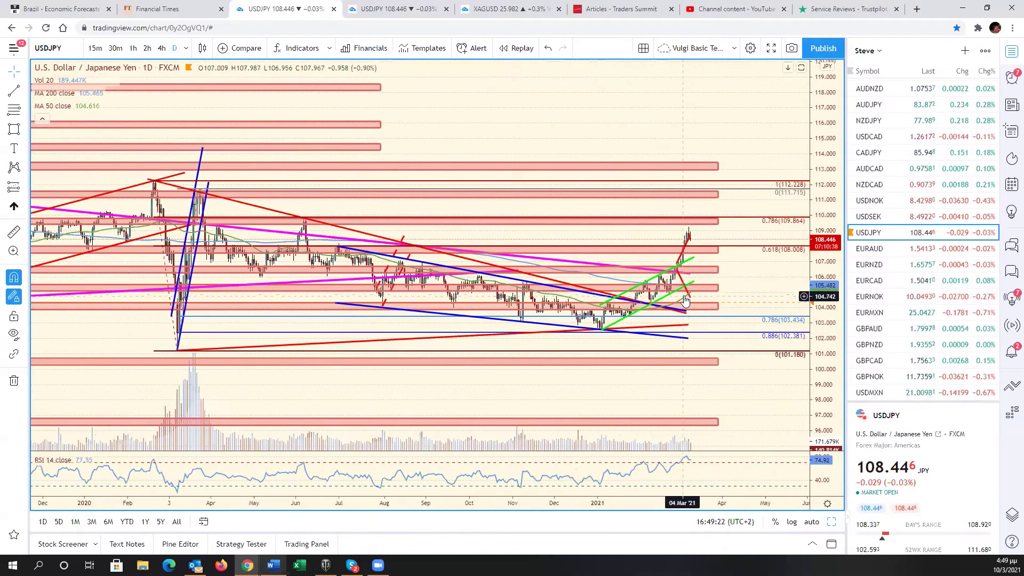
pyautogui.scroll(1, 685, 300)
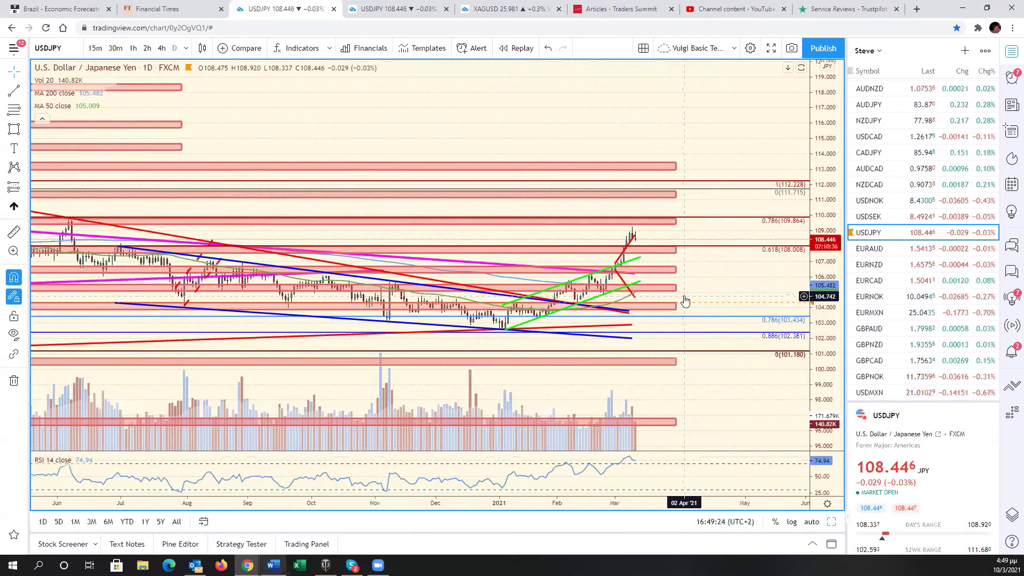
pyautogui.scroll(1, 685, 301)
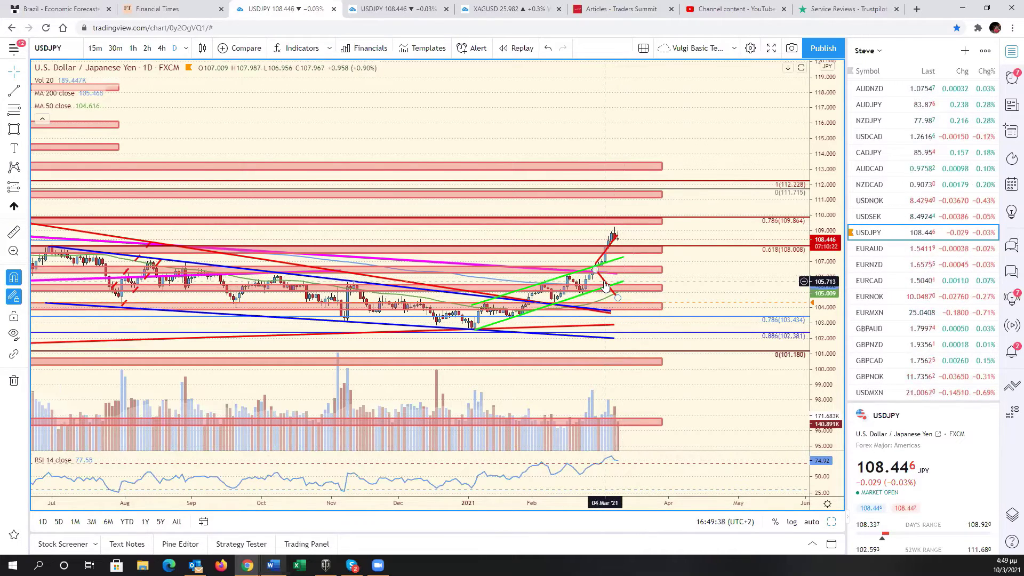
# Lower the red projection's end to about 106.5 and add a new line rising toward 112
pyautogui.moveTo(606, 286); pyautogui.dragTo(628, 248)
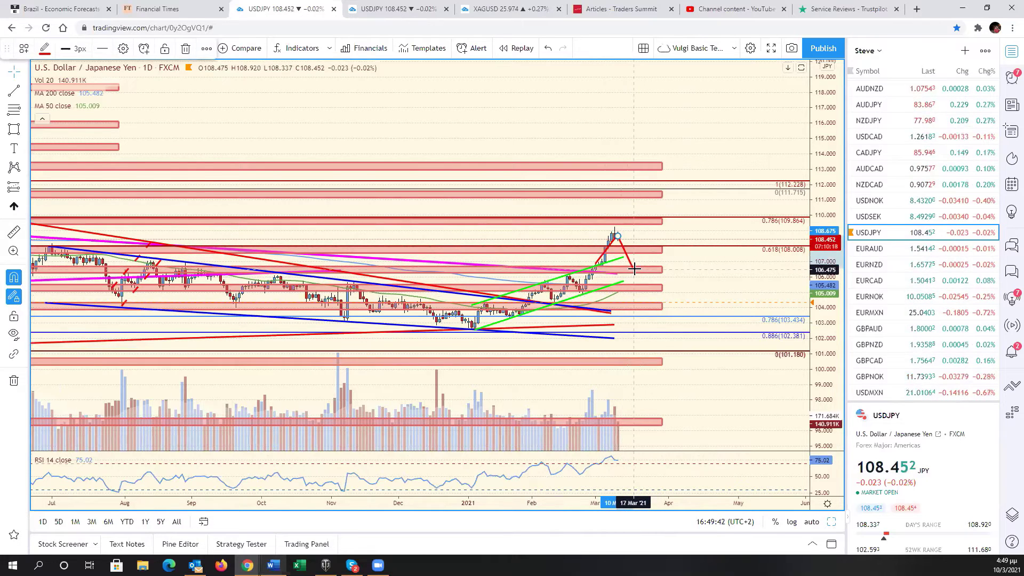
pyautogui.moveTo(642, 265); pyautogui.dragTo(634, 270)
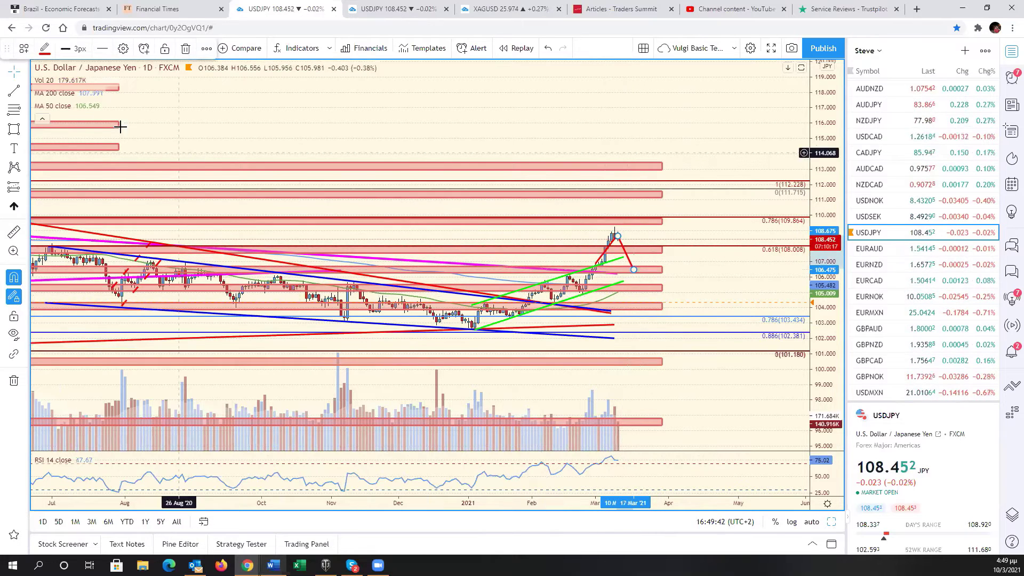
pyautogui.click(16, 94)
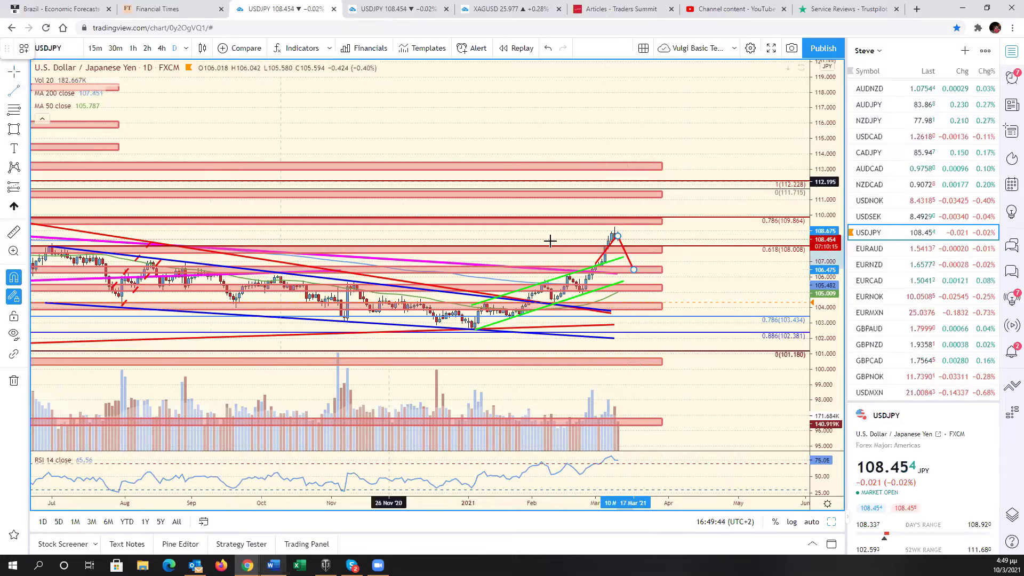
pyautogui.click(636, 269)
pyautogui.click(693, 188)
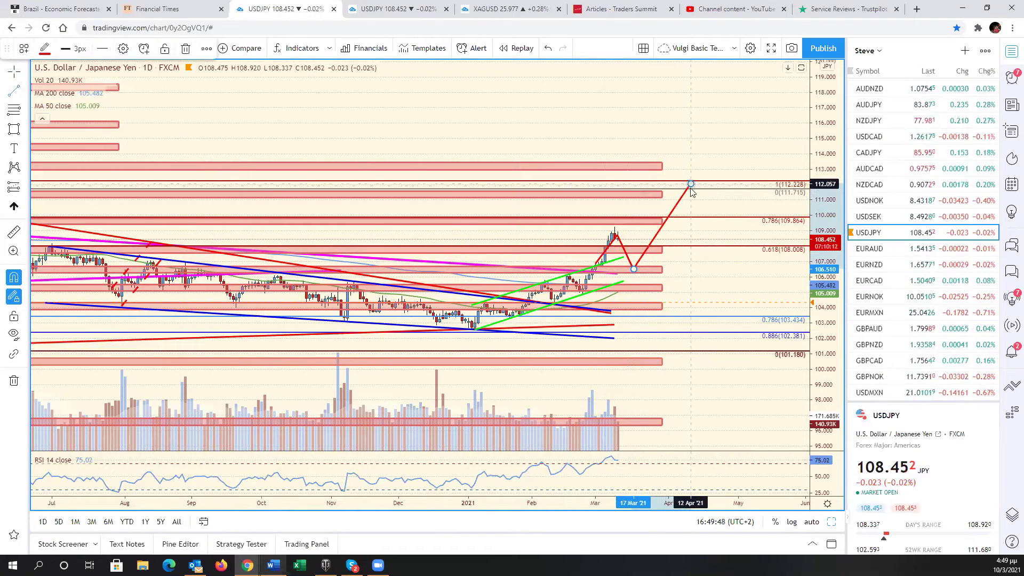
# Pan to the recent bars, enable auto scale, and restore the six-chart layout
pyautogui.moveTo(715, 277); pyautogui.dragTo(887, 284)
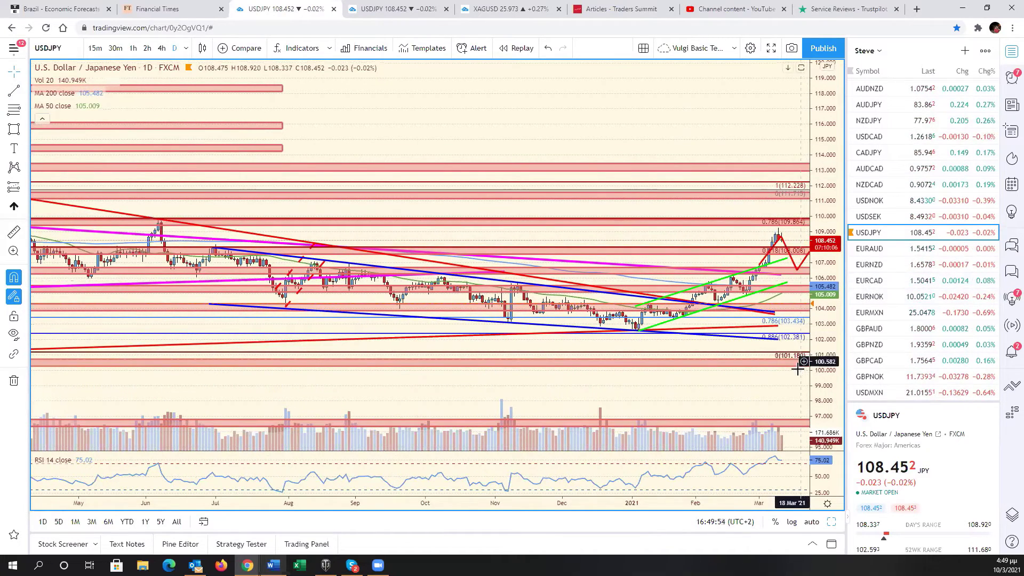
pyautogui.moveTo(802, 390); pyautogui.dragTo(810, 387)
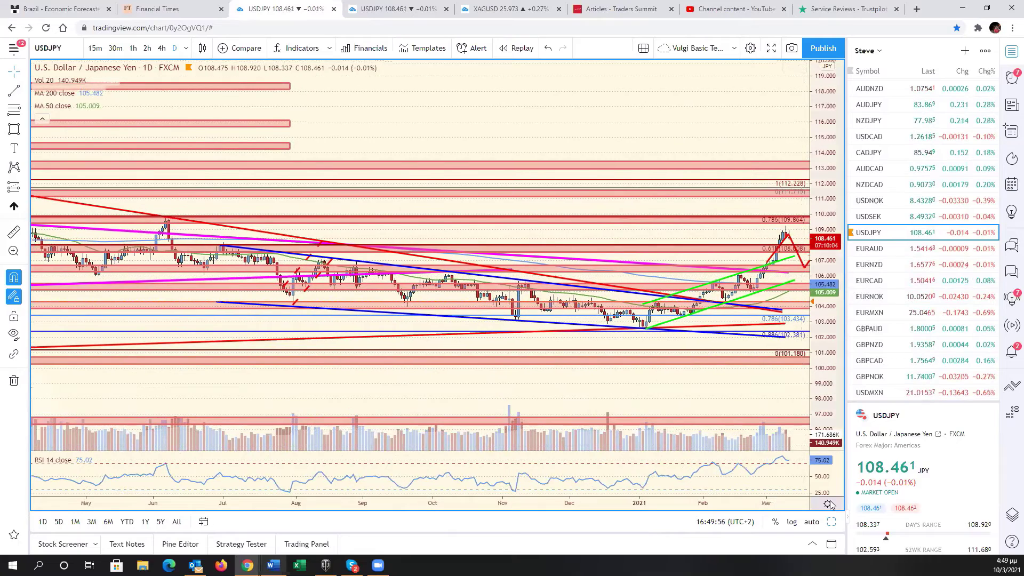
pyautogui.click(812, 521)
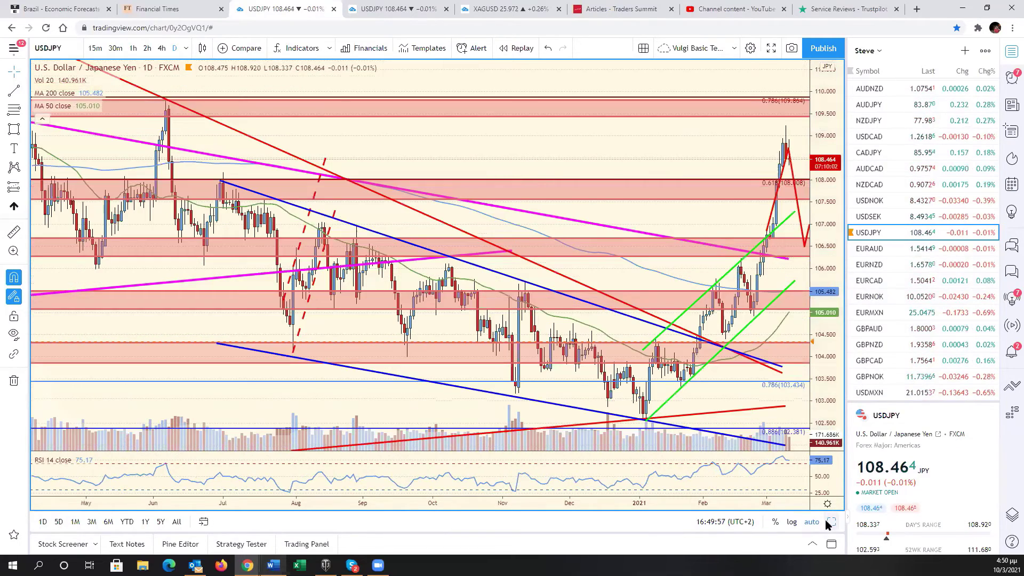
pyautogui.click(831, 522)
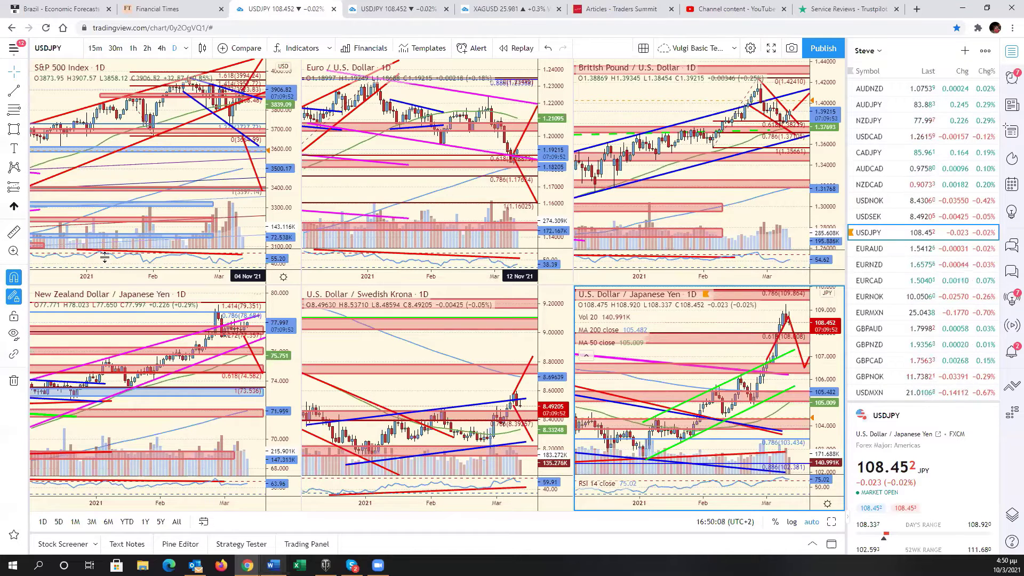
# Load IWM into the S&P 500 pane, maximize it, and compress the price scale
pyautogui.click(183, 171)
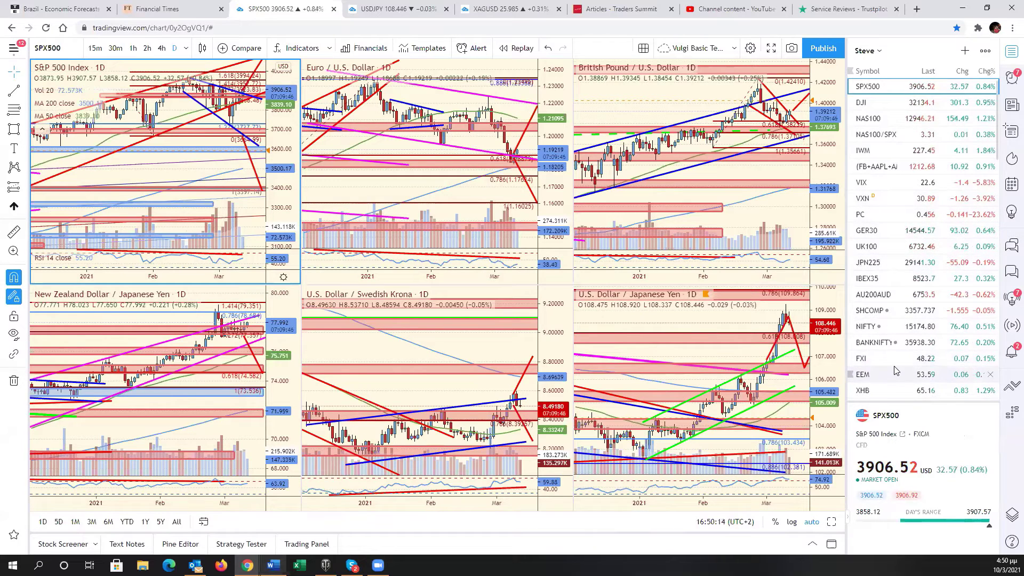
pyautogui.click(875, 150)
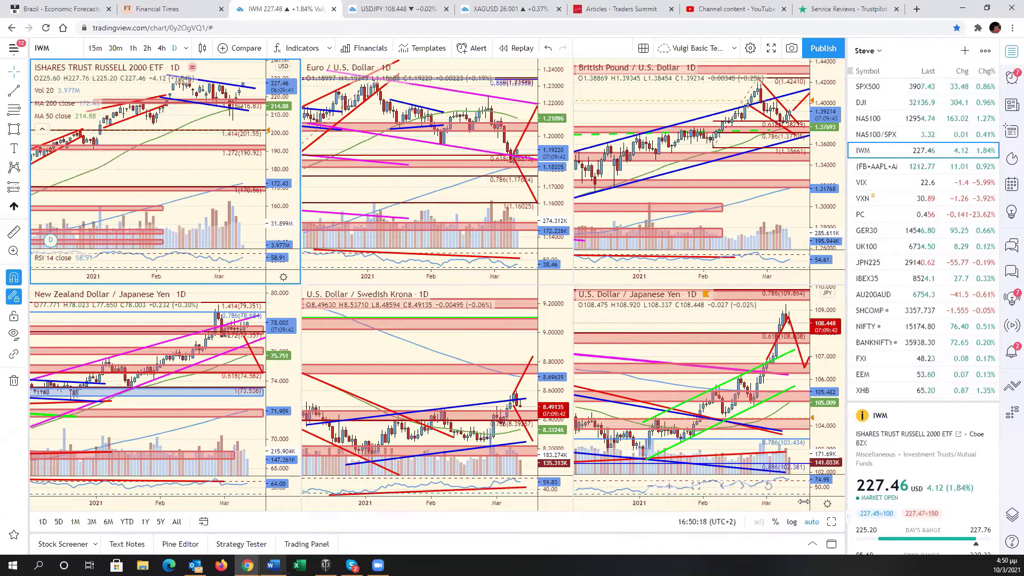
pyautogui.hotkey('alt', 'Return')
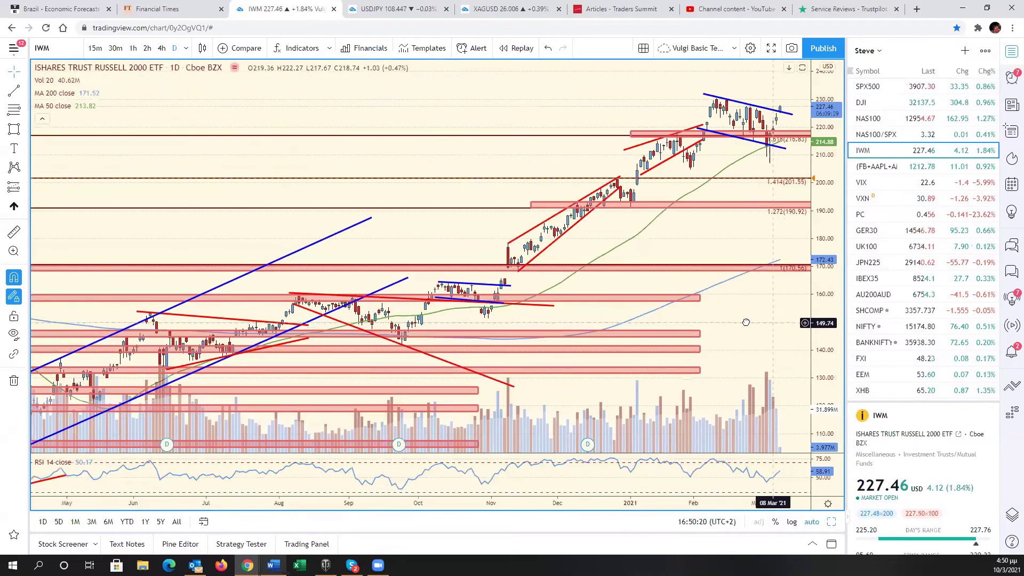
pyautogui.moveTo(834, 255); pyautogui.dragTo(627, 204)
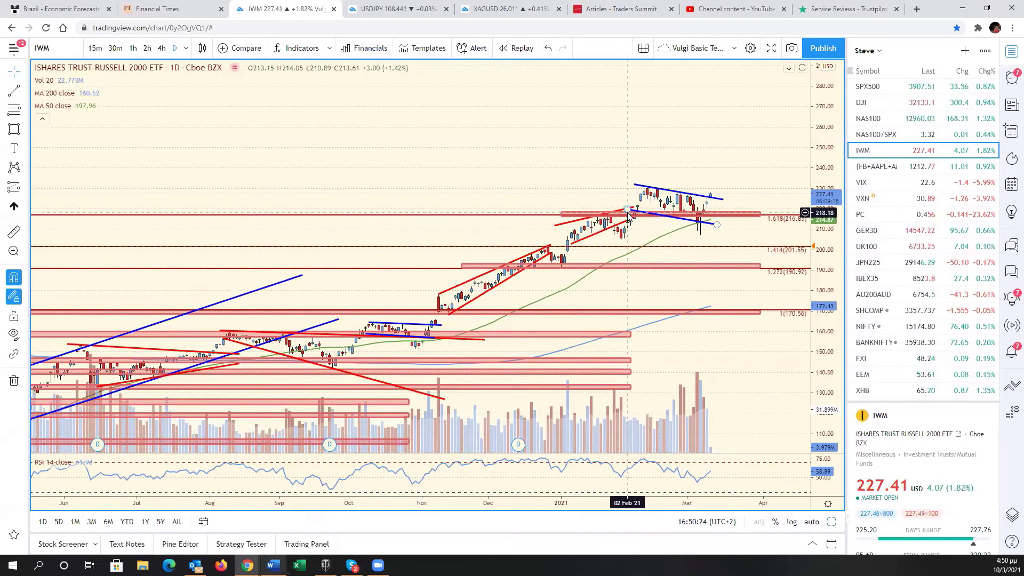
# Widen the falling wedge by steepening its lower blue line down to about 203
pyautogui.click(637, 208)
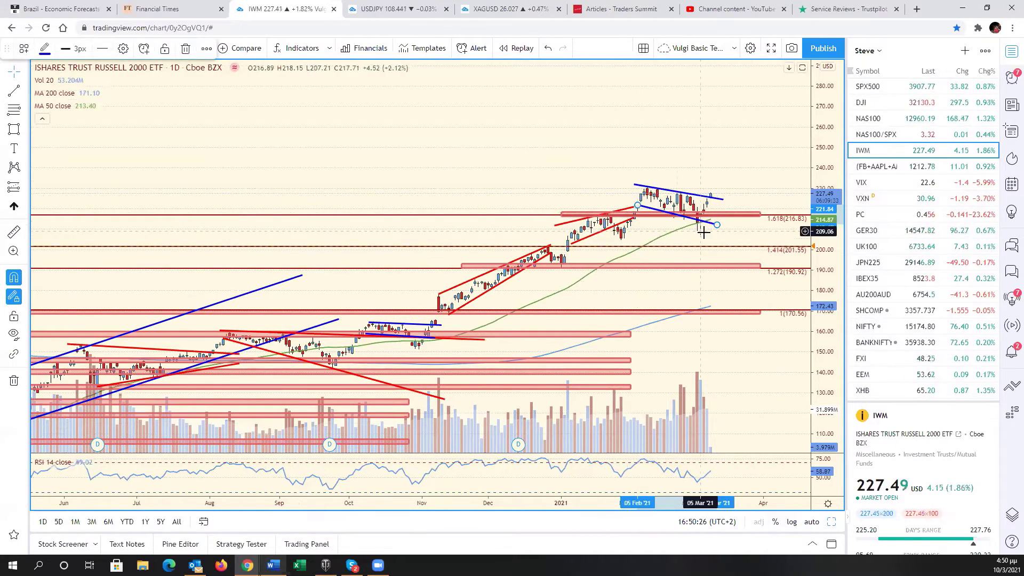
pyautogui.moveTo(717, 225); pyautogui.dragTo(716, 243)
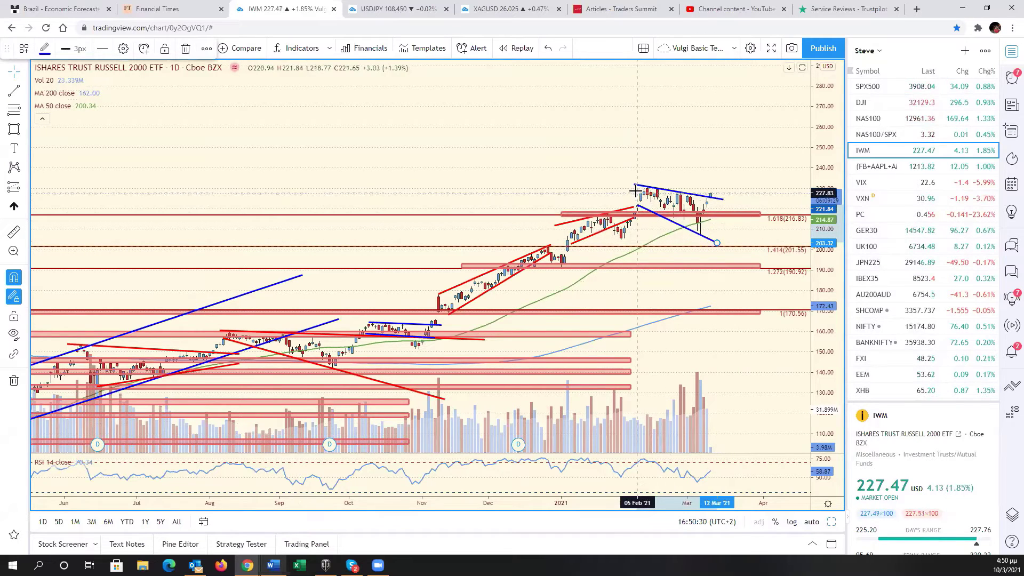
pyautogui.moveTo(638, 197); pyautogui.dragTo(630, 181)
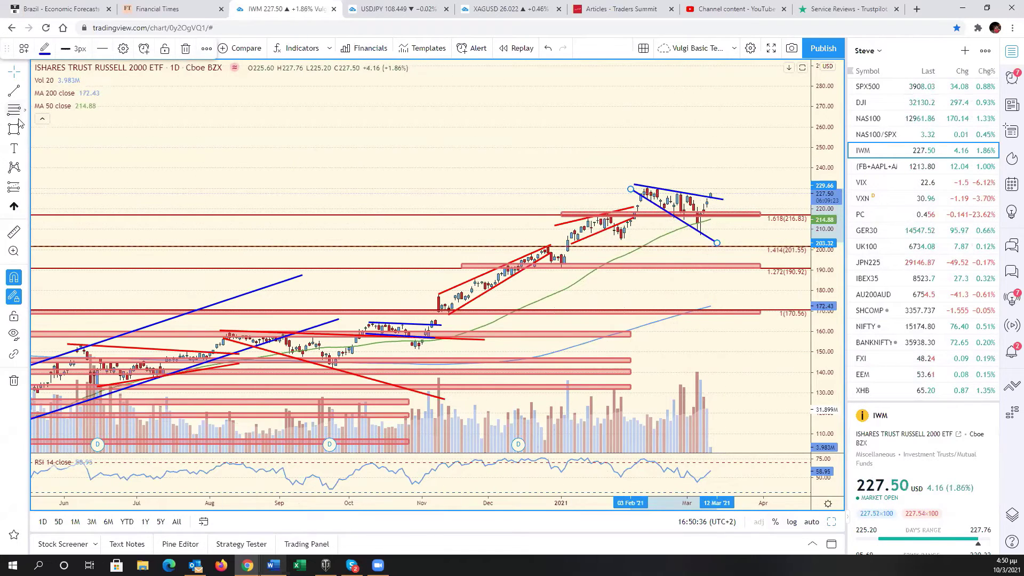
# Draw a projected move from the wedge breakout up to about 241, then down below the wedge
pyautogui.click(714, 197)
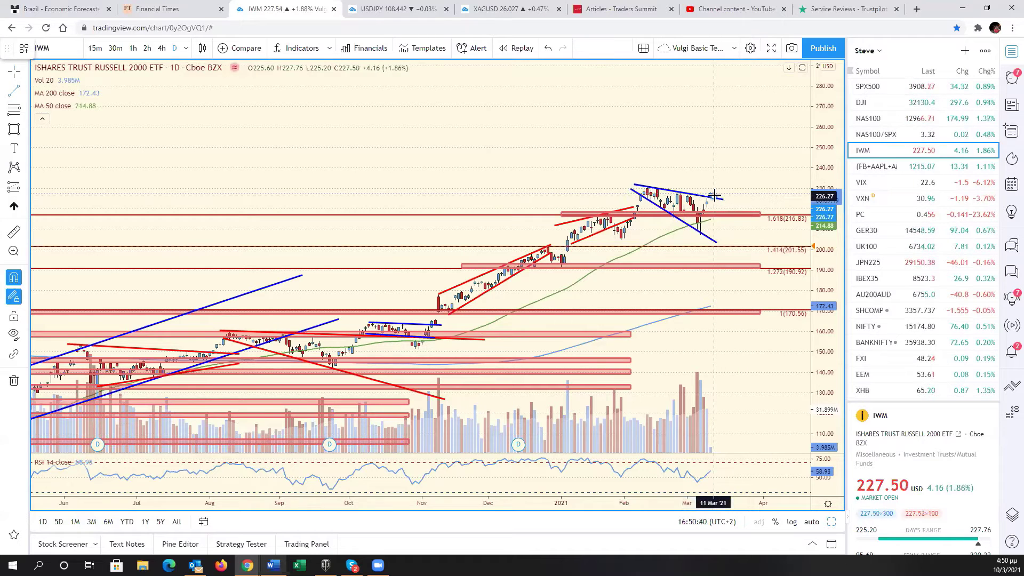
pyautogui.click(730, 166)
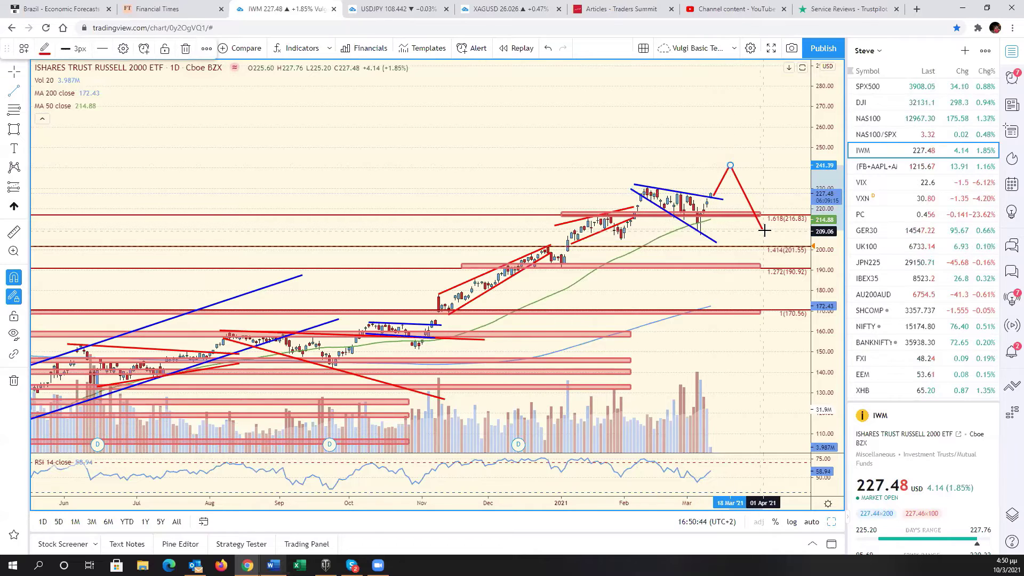
pyautogui.click(776, 265)
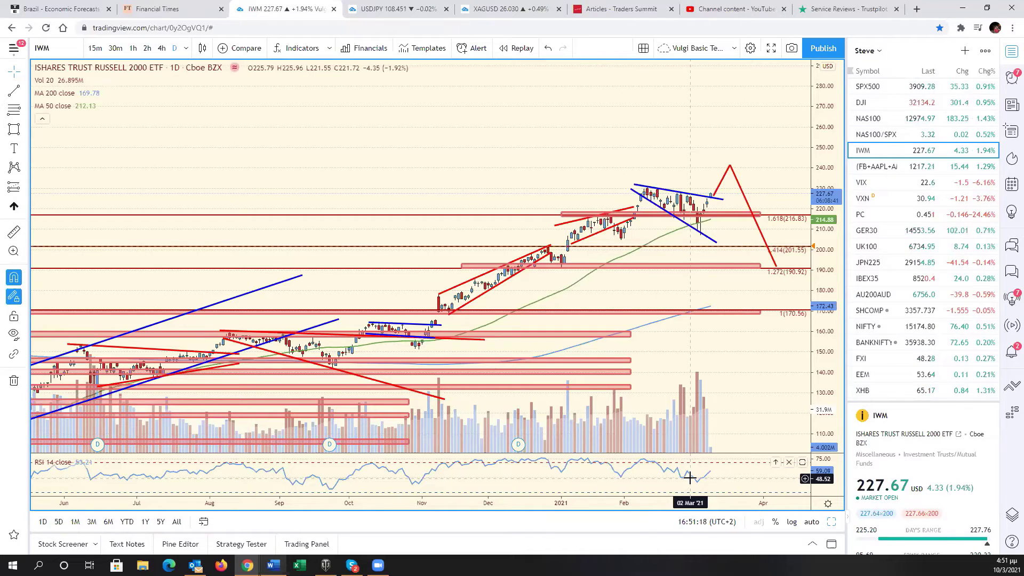
# View GER30 with a compressed price scale, then switch the chart to UK100
pyautogui.click(879, 237)
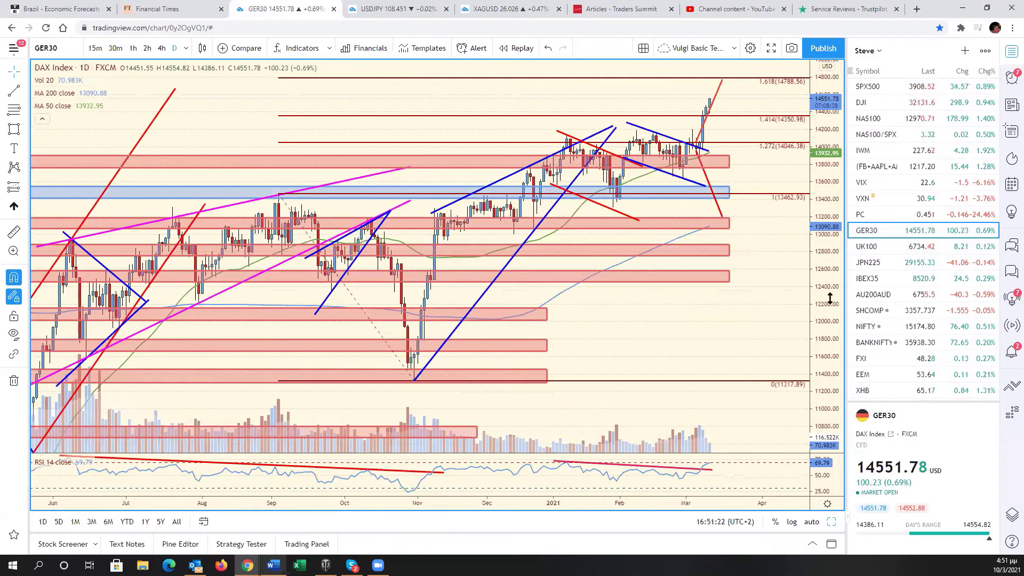
pyautogui.moveTo(833, 359); pyautogui.dragTo(832, 384)
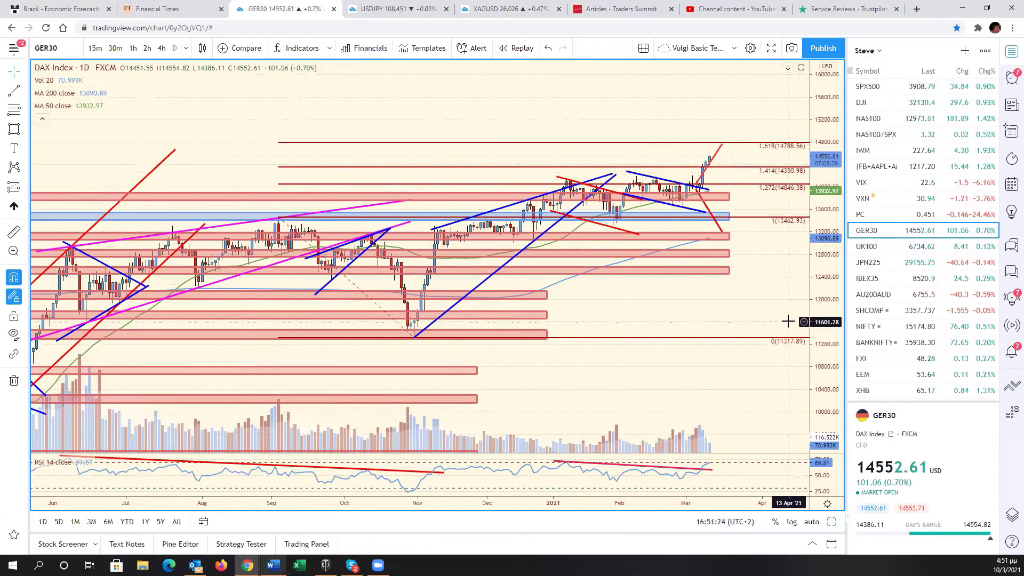
pyautogui.click(894, 250)
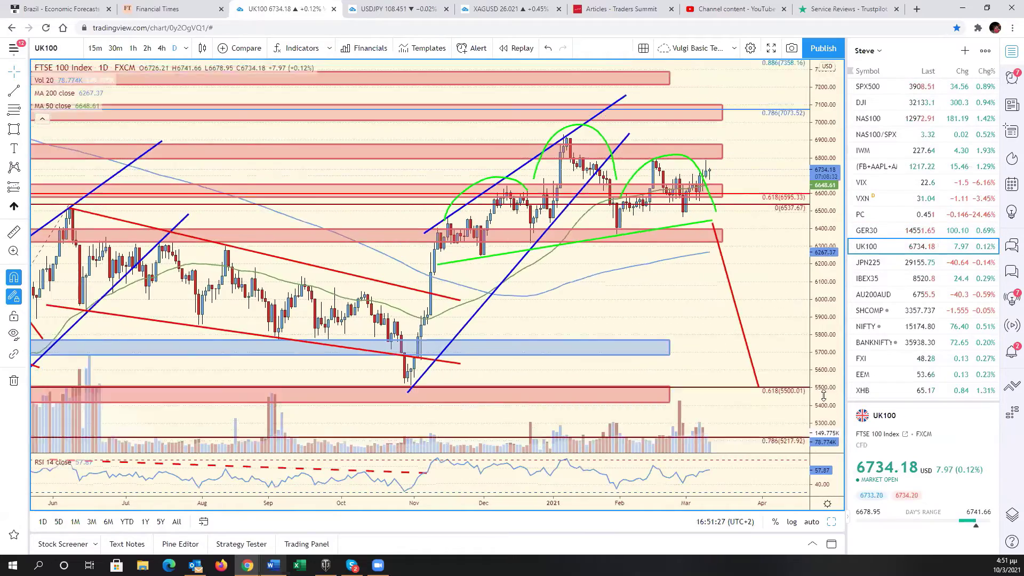
# Drag the green support trendline's right end further right on the UK100 chart
pyautogui.scroll(-6, 699, 334)
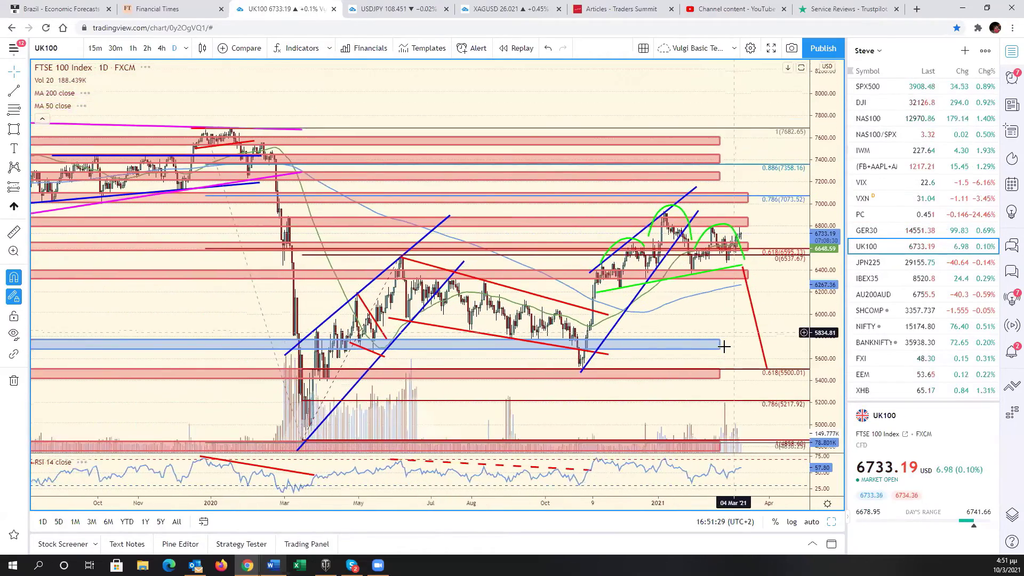
pyautogui.scroll(-4, 744, 331)
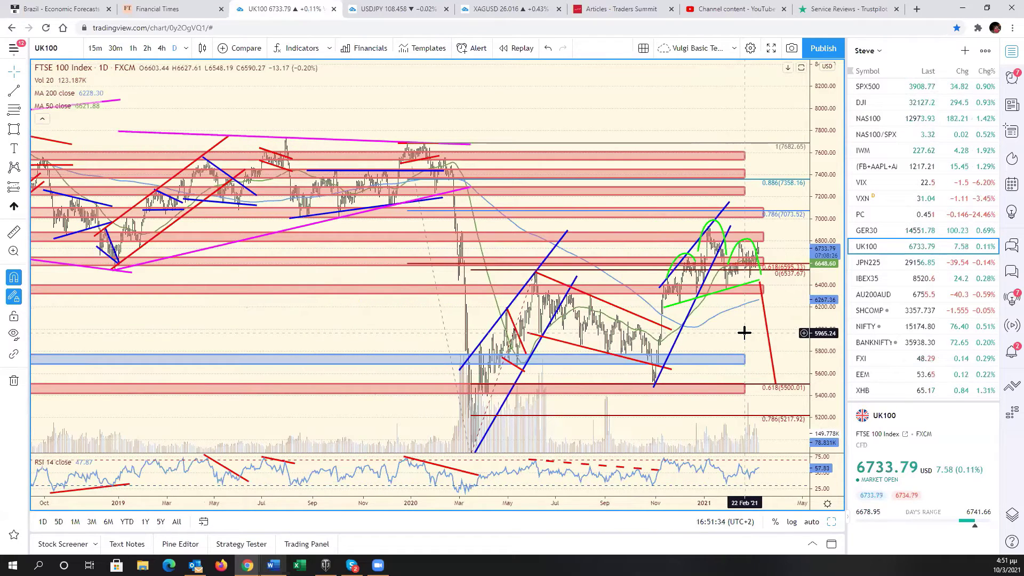
pyautogui.scroll(3, 744, 331)
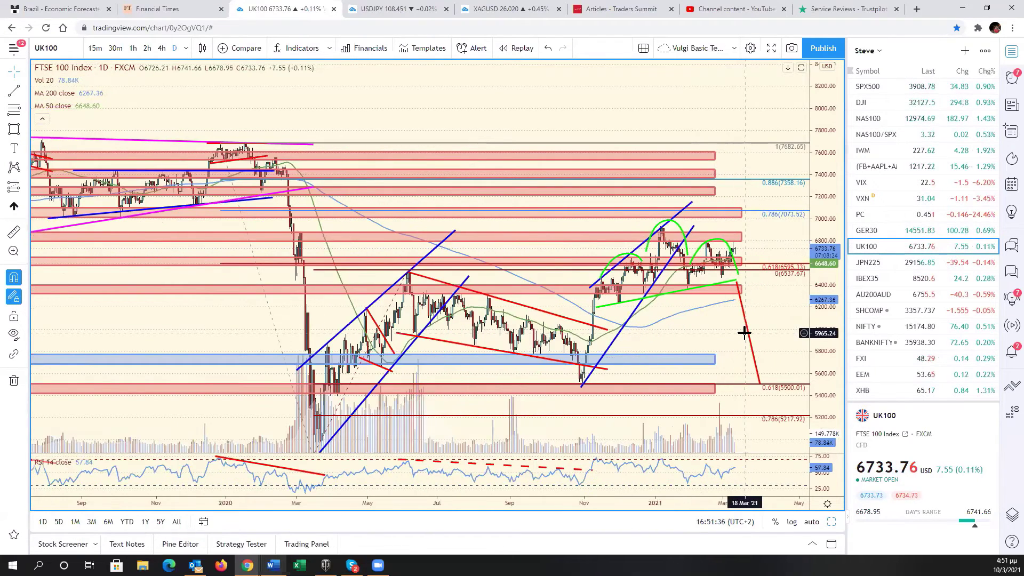
pyautogui.scroll(-5, 744, 332)
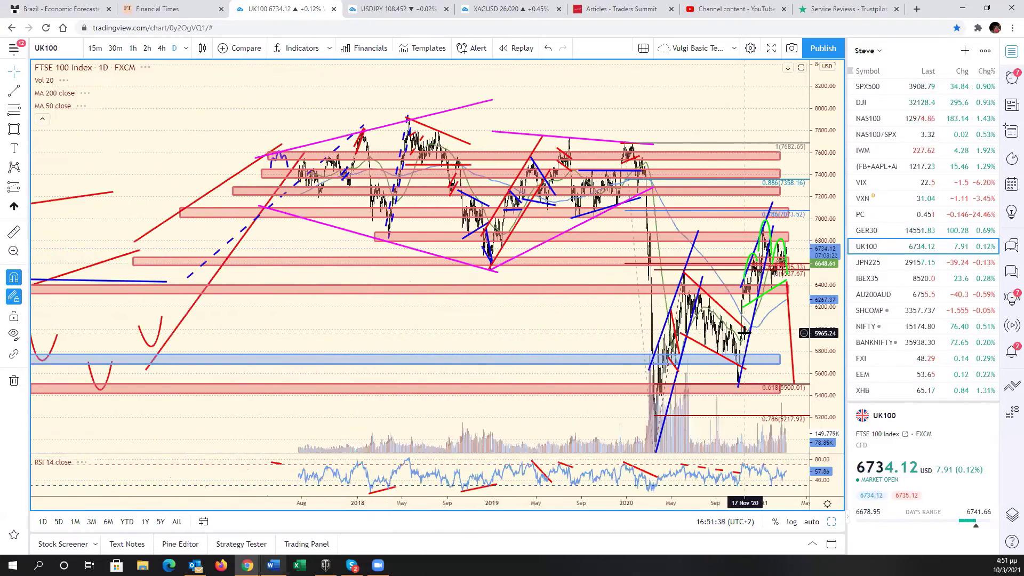
pyautogui.scroll(5, 744, 332)
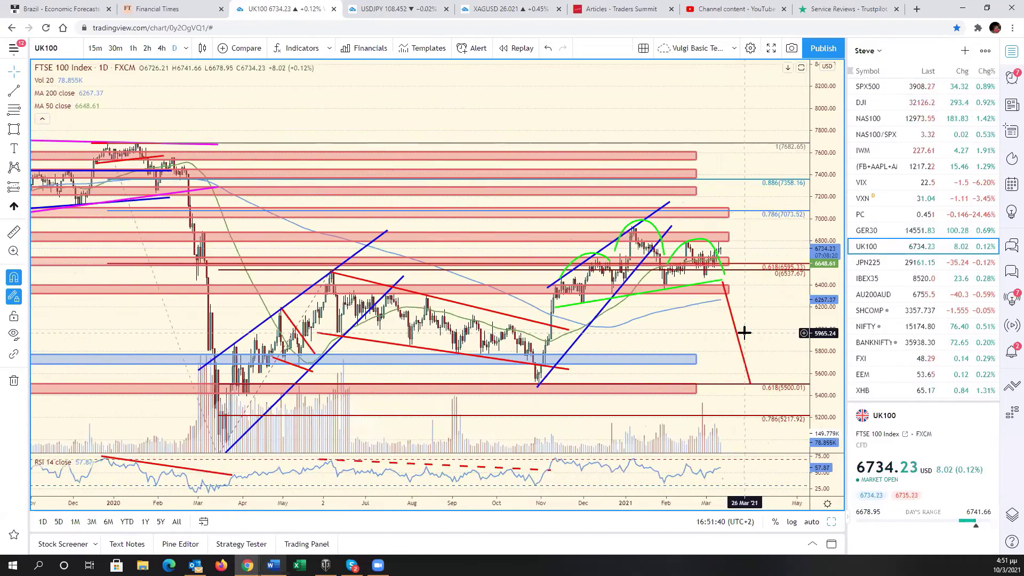
pyautogui.scroll(2, 745, 332)
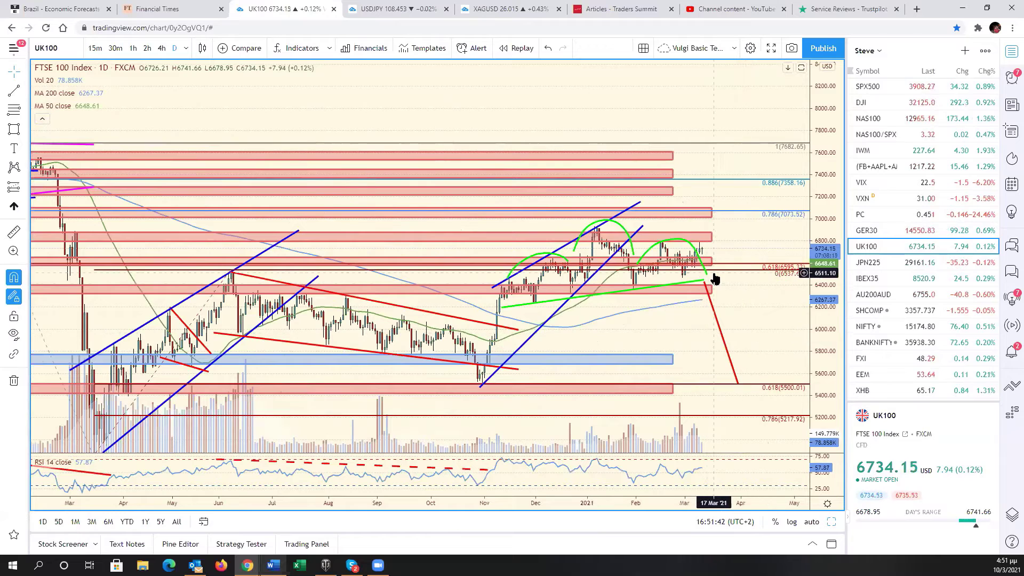
pyautogui.moveTo(705, 280); pyautogui.dragTo(746, 273)
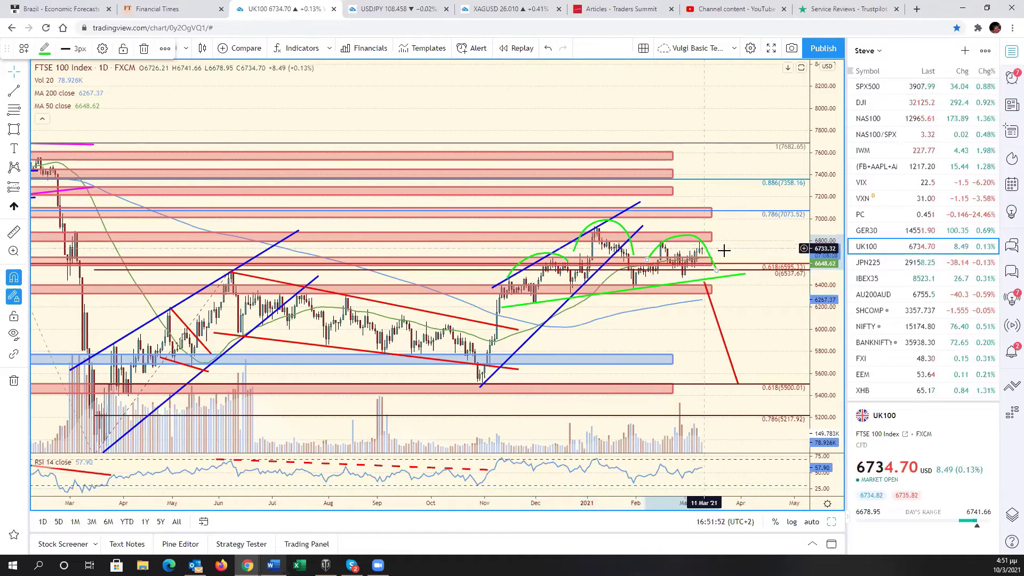
pyautogui.click(773, 301)
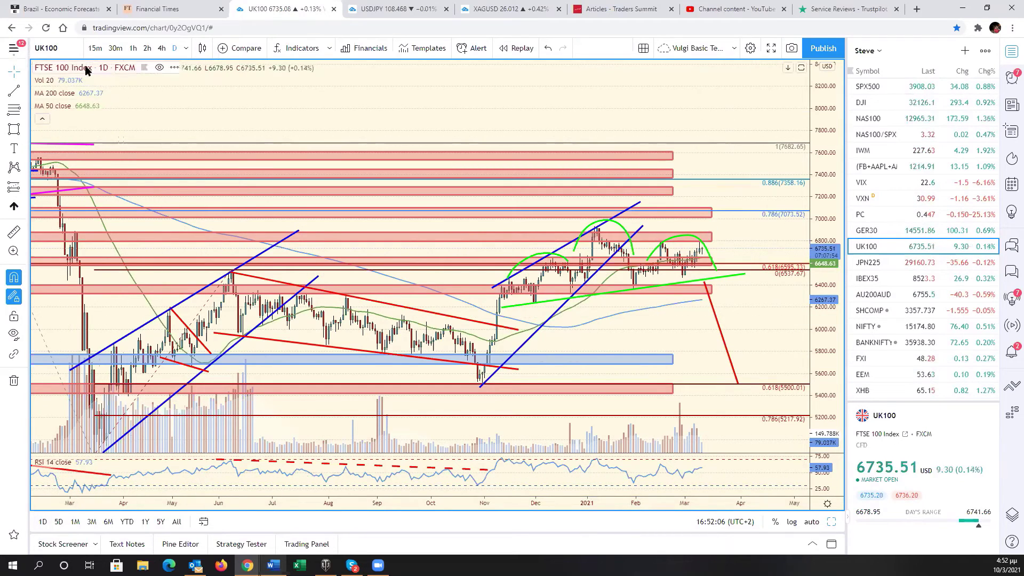
# Load the Micron (MU) chart and zoom its view
pyautogui.click(75, 49)
pyautogui.write('MU')
pyautogui.press('Return')
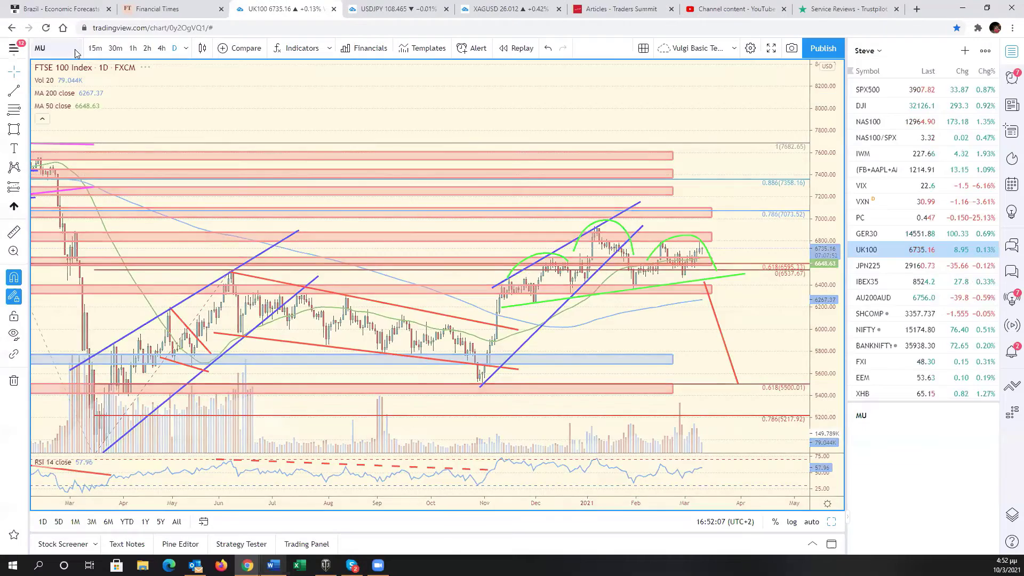
pyautogui.scroll(-5, 435, 338)
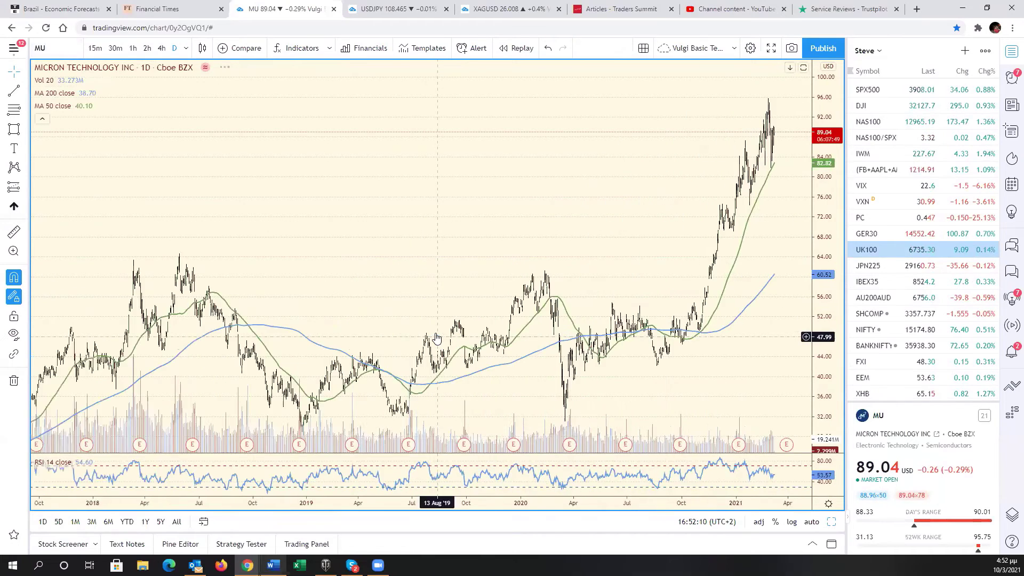
pyautogui.scroll(-3, 435, 338)
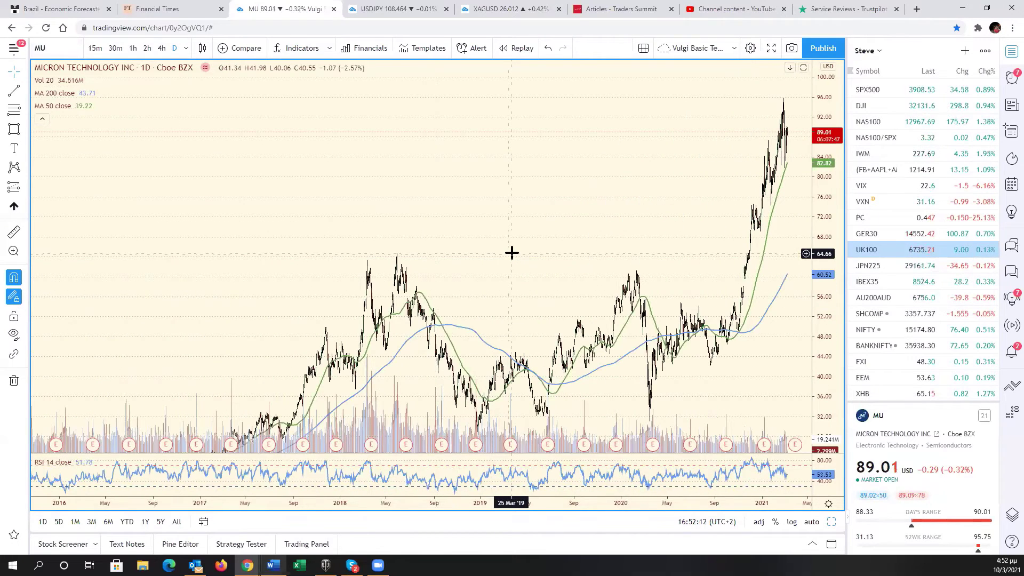
pyautogui.scroll(3, 509, 246)
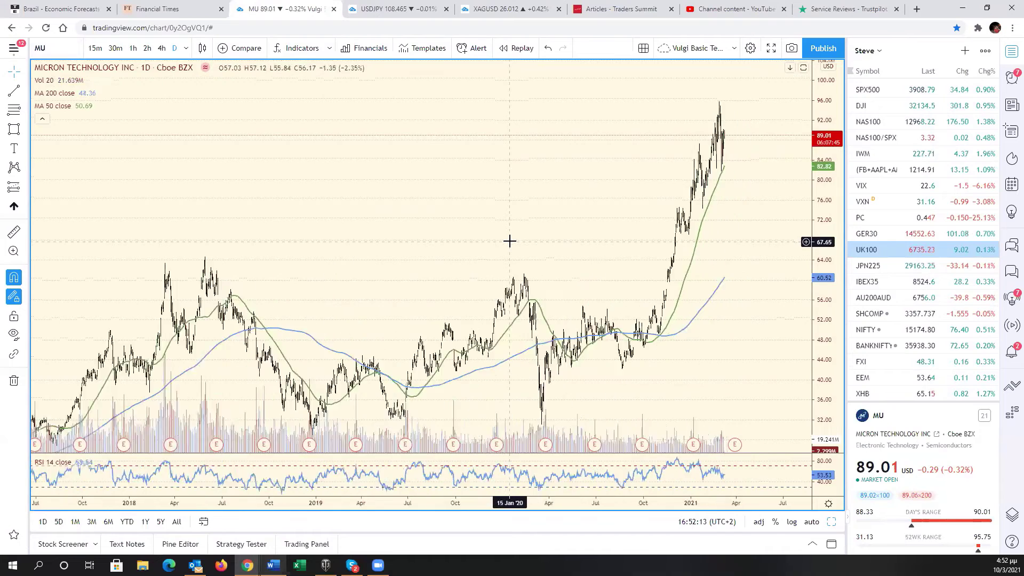
pyautogui.scroll(3, 510, 241)
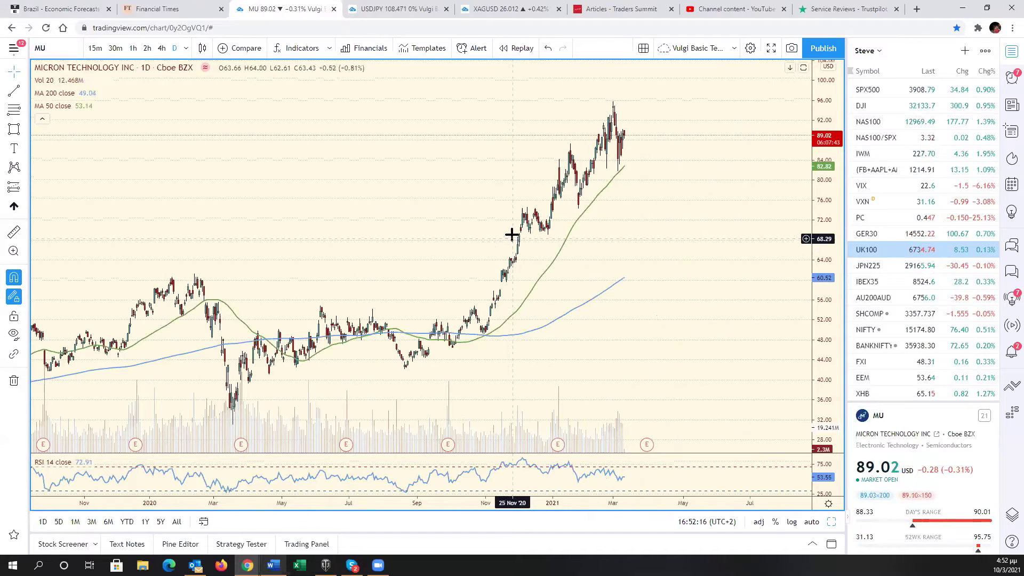
# Draw a red falling RSI line from the December 2020 peak to the March reading
pyautogui.click(13, 92)
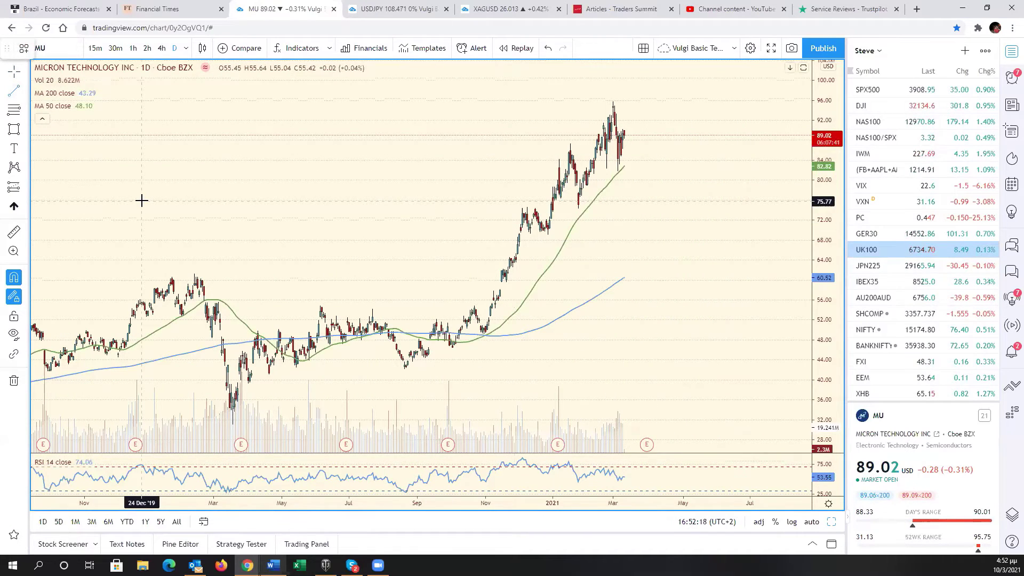
pyautogui.click(521, 457)
pyautogui.click(637, 471)
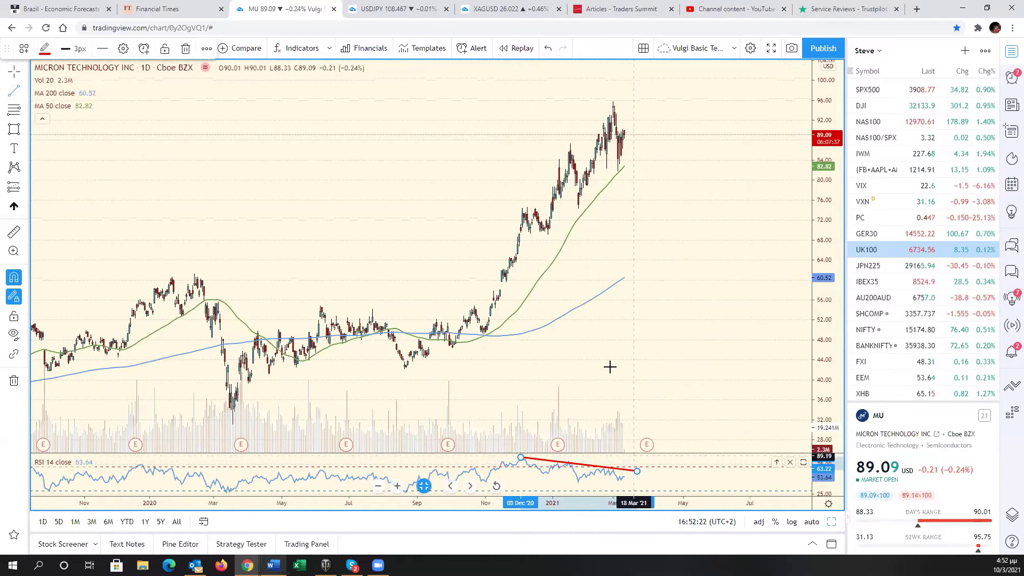
pyautogui.scroll(1, 580, 294)
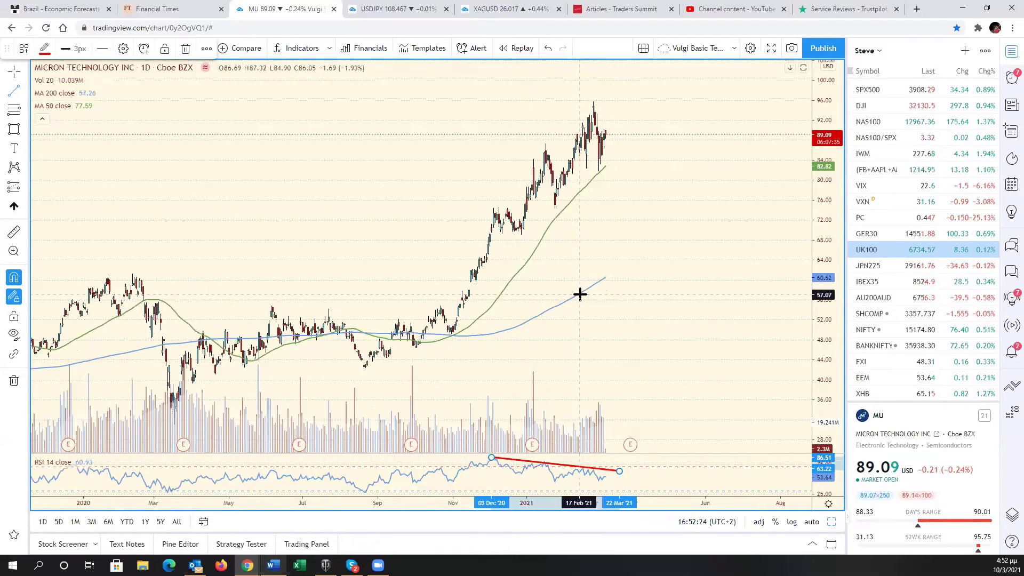
pyautogui.scroll(-4, 580, 294)
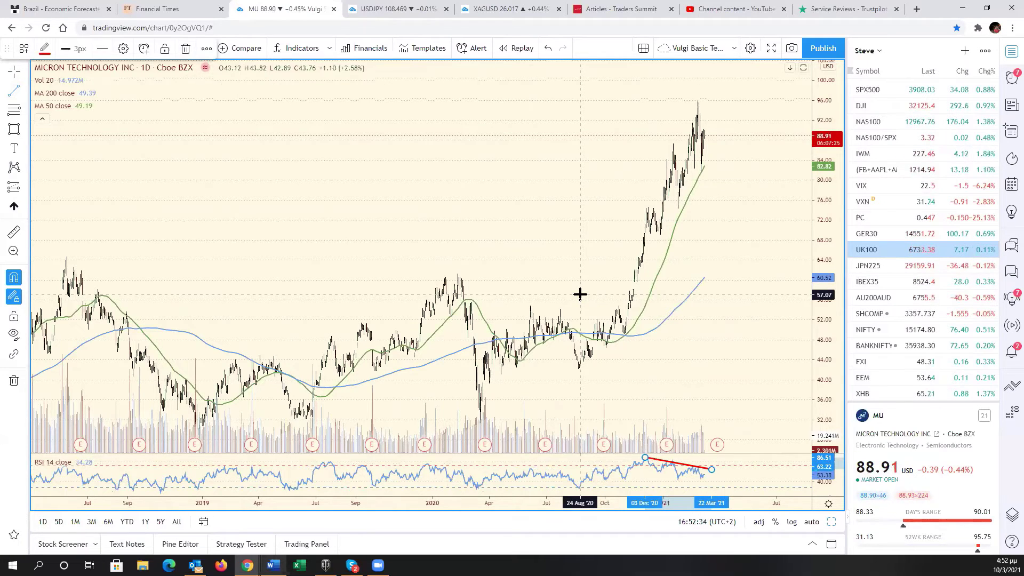
pyautogui.scroll(2, 507, 245)
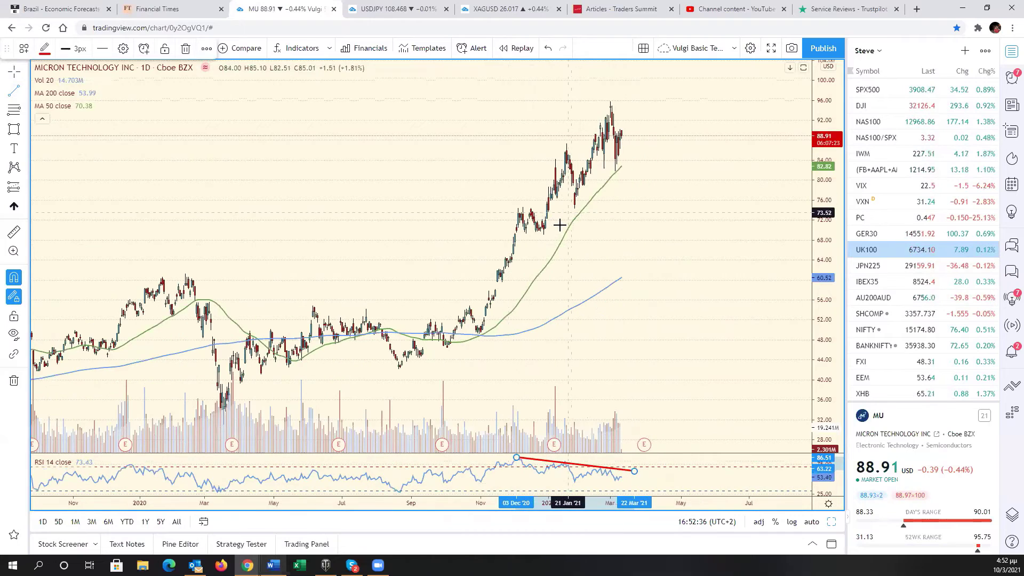
# Draw a rising red trendline from the late December low past the latest bars
pyautogui.click(543, 234)
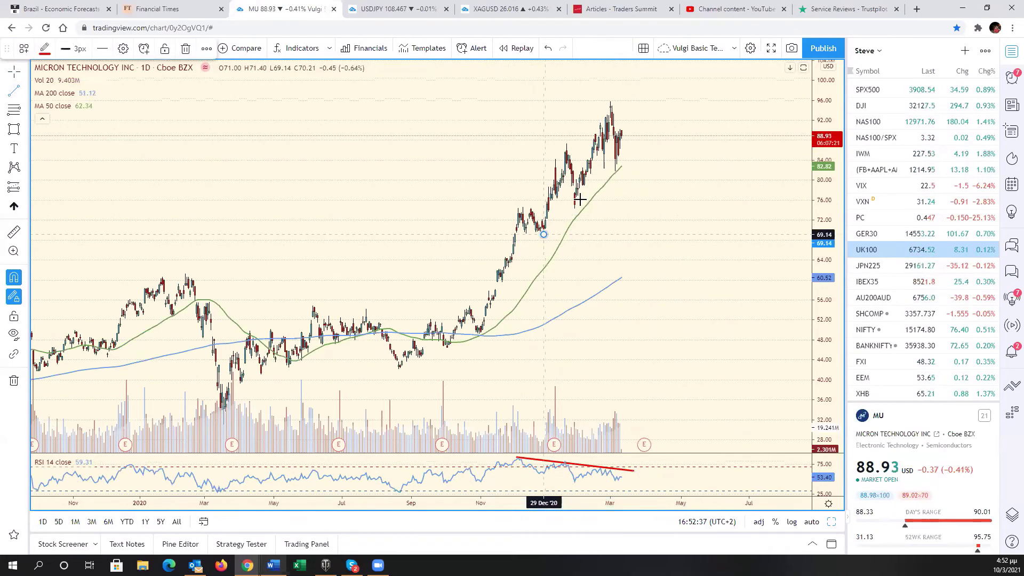
pyautogui.click(659, 133)
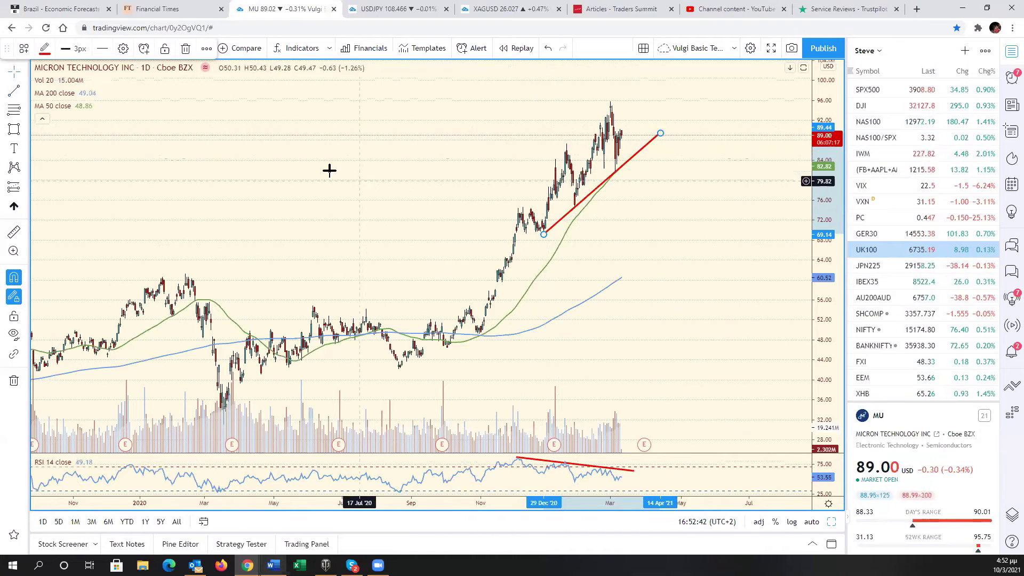
pyautogui.scroll(2, 469, 204)
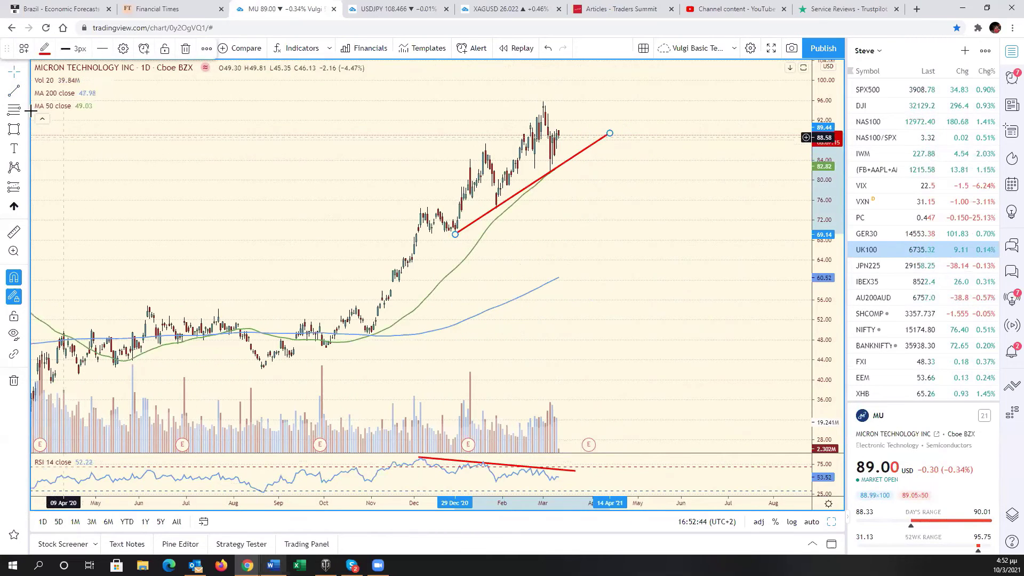
# Sketch a projected drop from the March high to about 64, then a rebound above 100
pyautogui.click(14, 91)
pyautogui.click(563, 130)
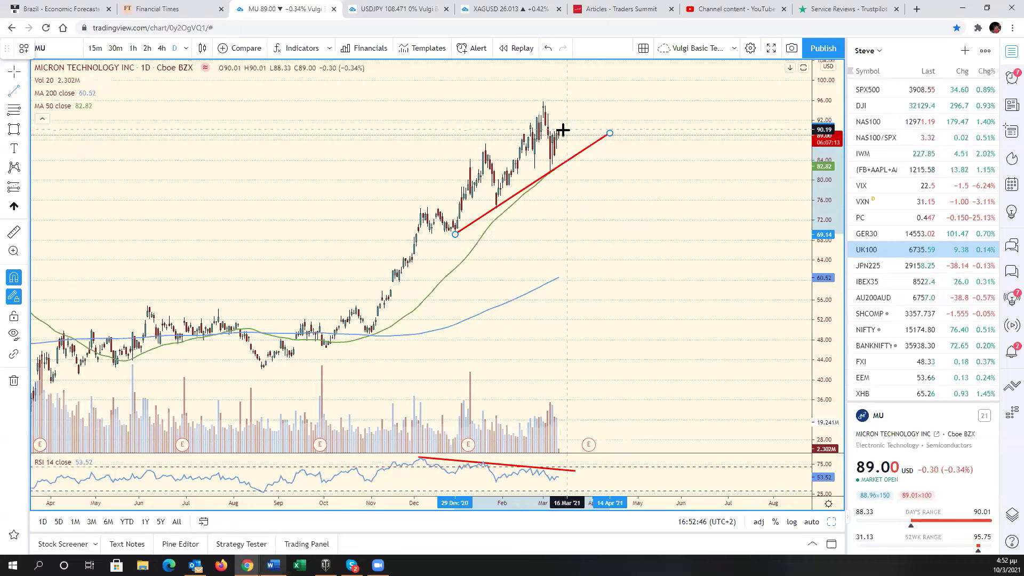
pyautogui.click(605, 262)
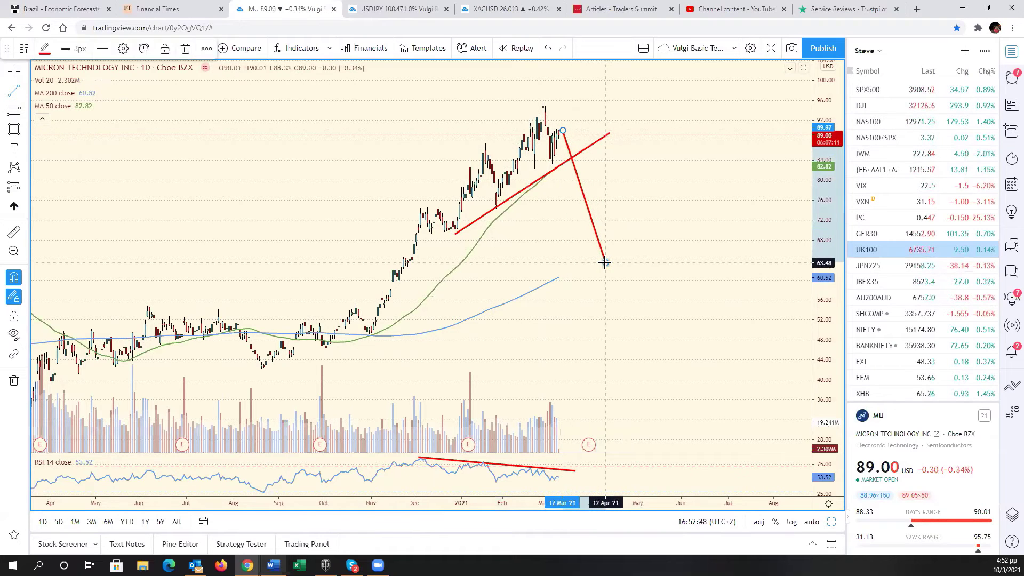
pyautogui.click(606, 262)
pyautogui.click(699, 74)
pyautogui.scroll(-5, 674, 272)
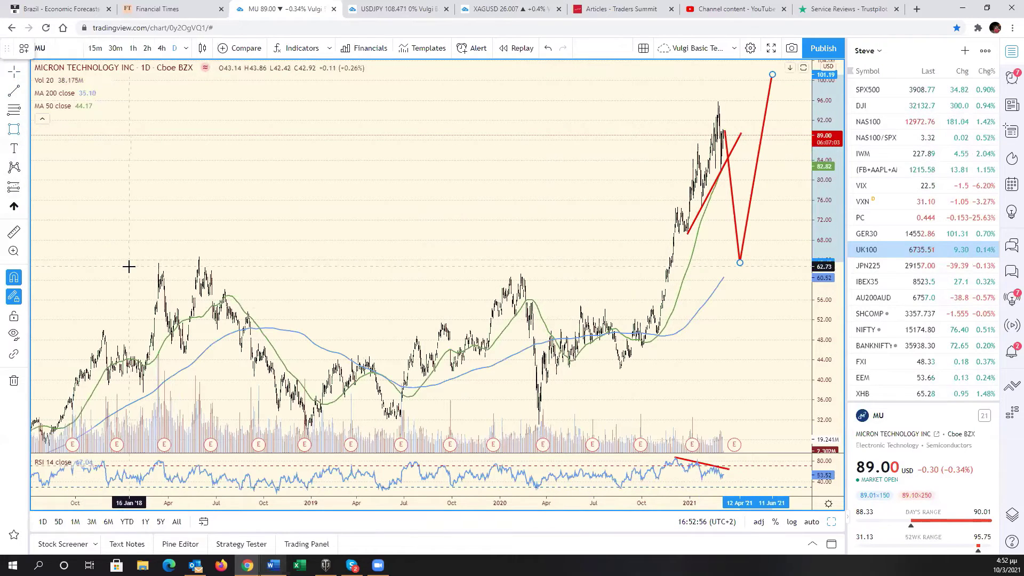
# Mark a red support zone around 61–63 and move the style toolbar aside
pyautogui.moveTo(129, 262)
pyautogui.mouseDown()
pyautogui.moveTo(276, 275)
pyautogui.moveTo(788, 274)
pyautogui.mouseUp()
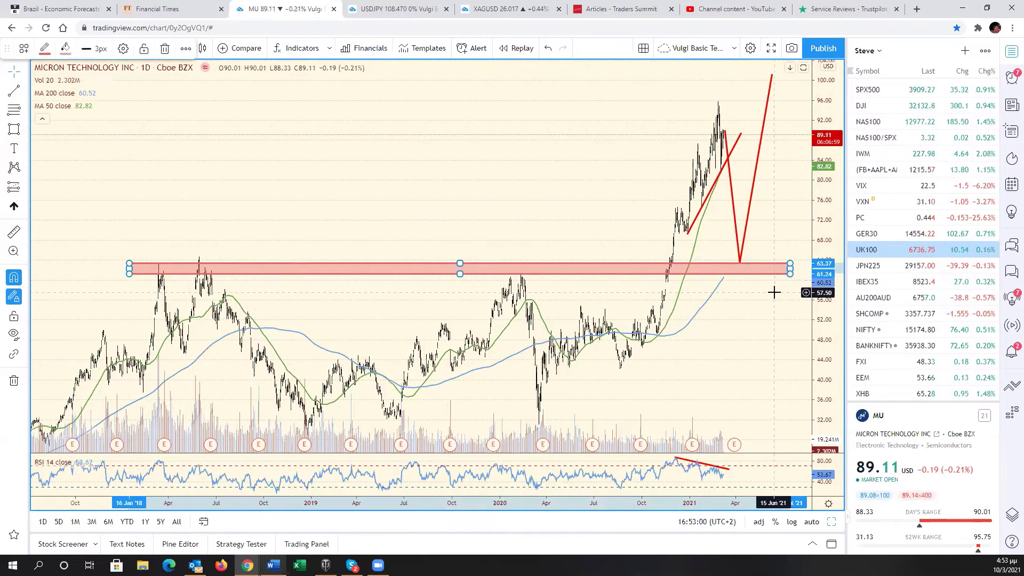
pyautogui.scroll(3, 774, 291)
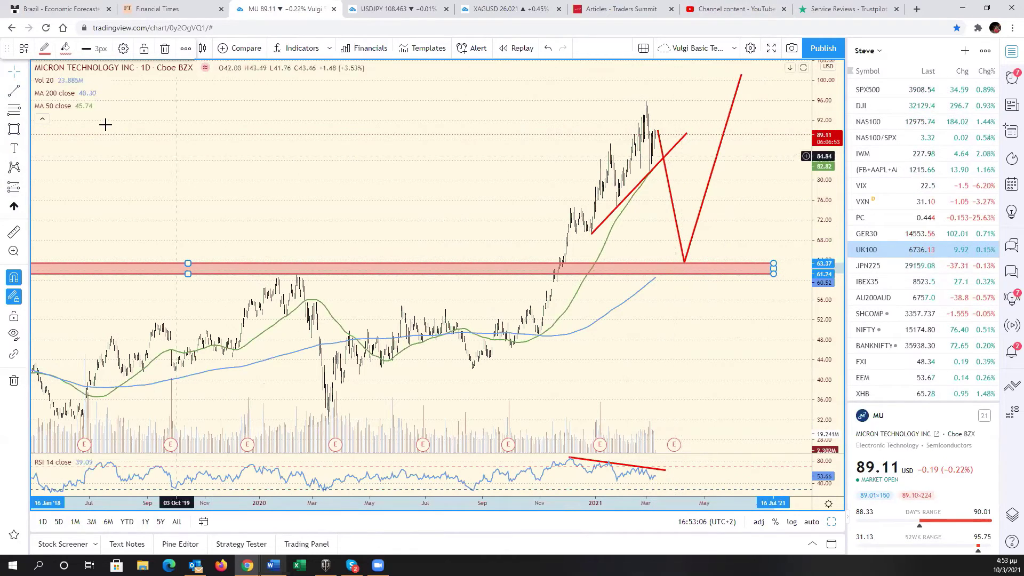
pyautogui.moveTo(9, 53); pyautogui.dragTo(205, 25)
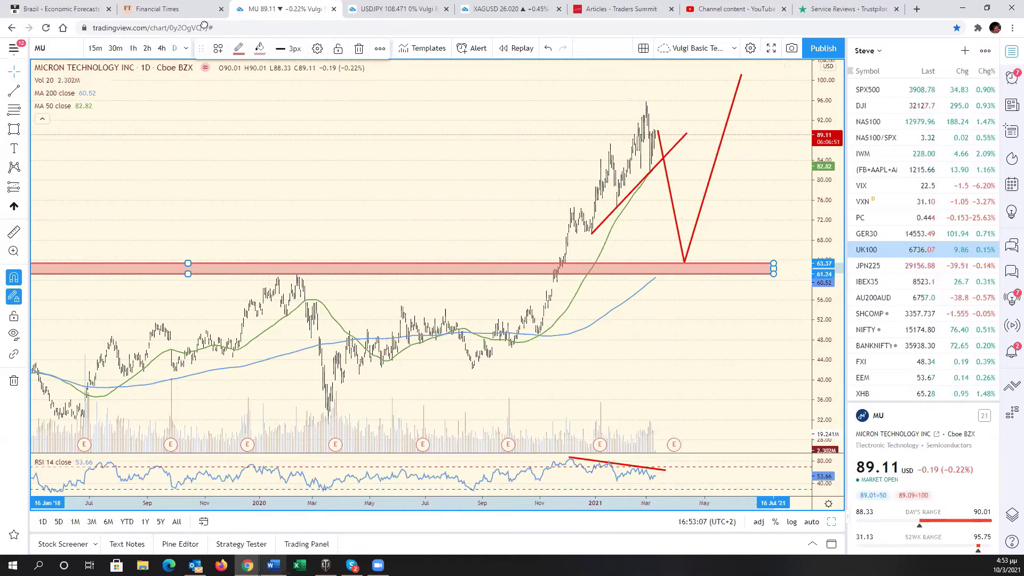
# Load the Freeport-McMoRan (FCX) chart
pyautogui.click(75, 50)
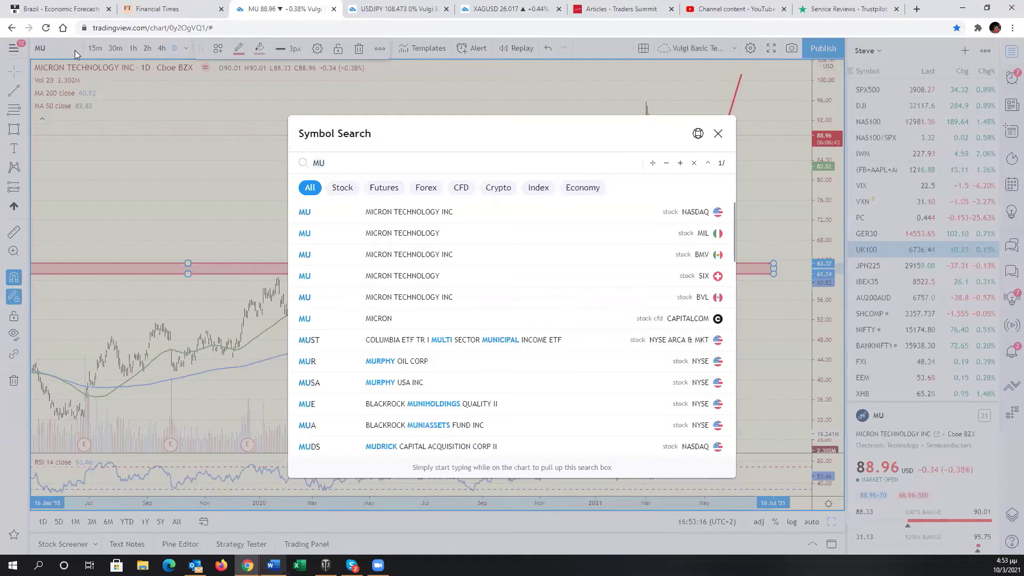
pyautogui.write('FCX')
pyautogui.press('Return')
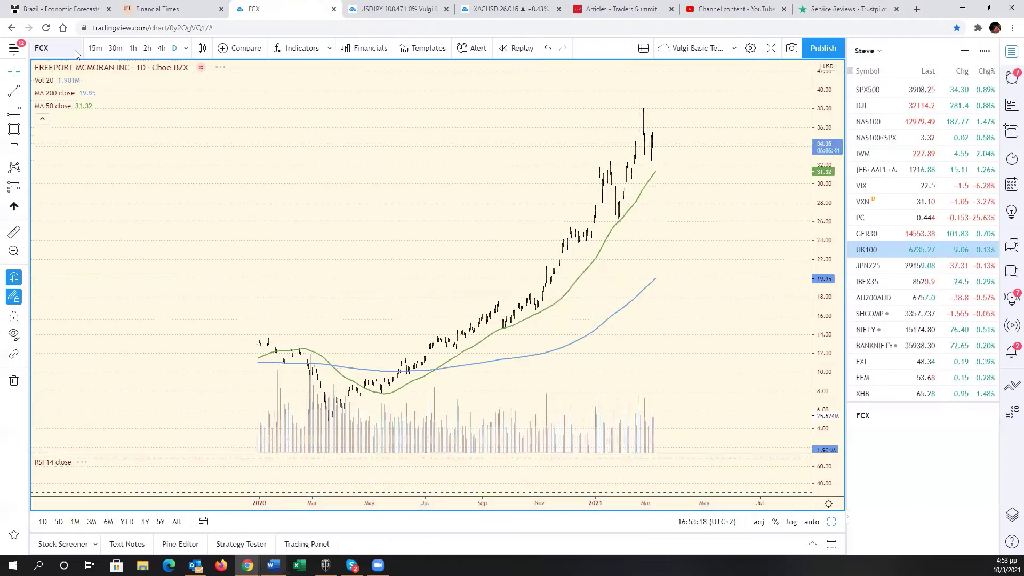
pyautogui.scroll(5, 505, 250)
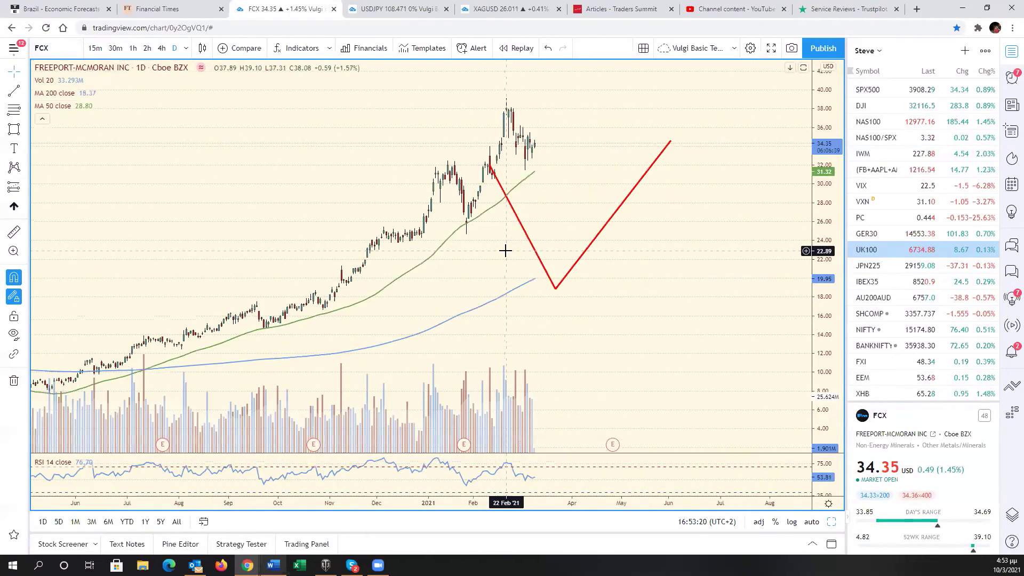
pyautogui.scroll(-5, 505, 250)
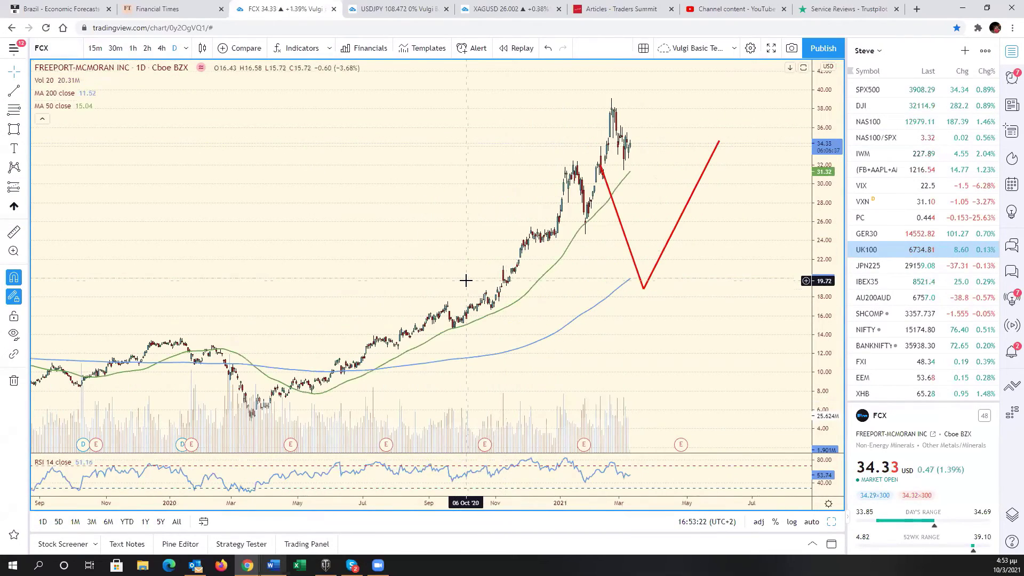
# Reposition the red lines to the Feb '21 peak and add an upward leg to about 39.60
pyautogui.moveTo(600, 167)
pyautogui.mouseDown()
pyautogui.moveTo(612, 87)
pyautogui.moveTo(611, 98)
pyautogui.mouseUp()
pyautogui.moveTo(651, 280); pyautogui.dragTo(684, 254)
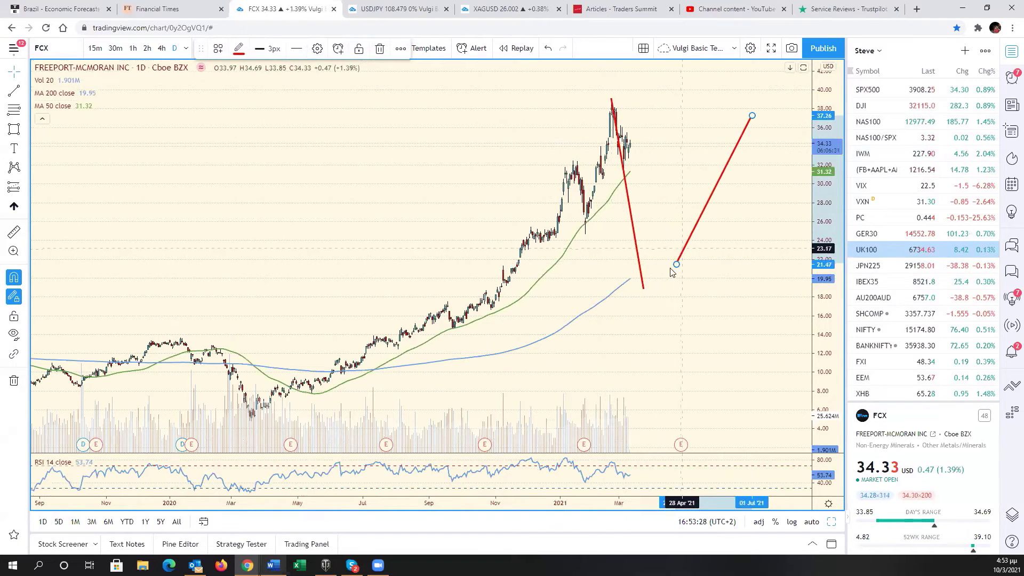
pyautogui.moveTo(644, 289); pyautogui.dragTo(640, 160)
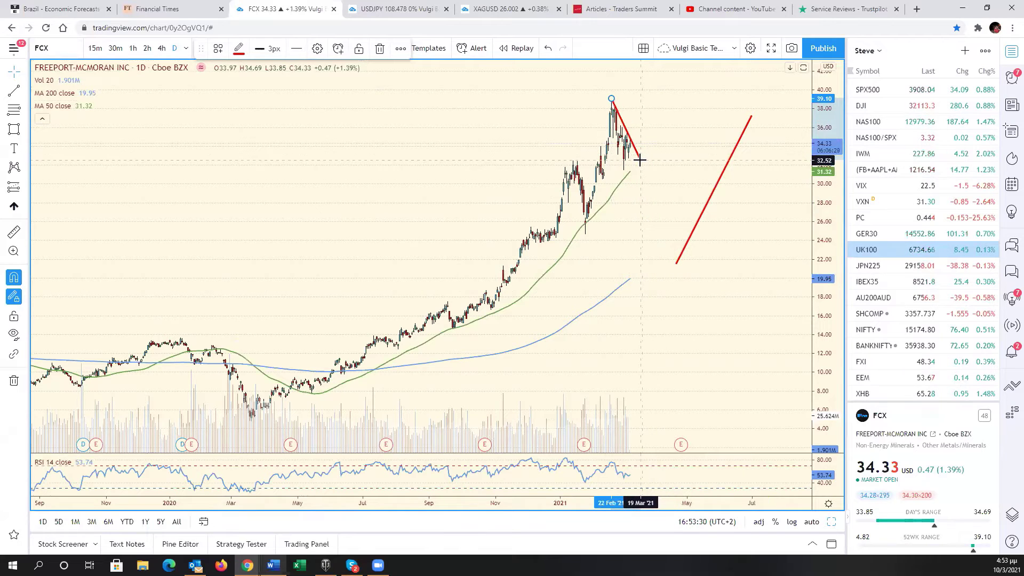
pyautogui.moveTo(677, 264); pyautogui.dragTo(613, 138)
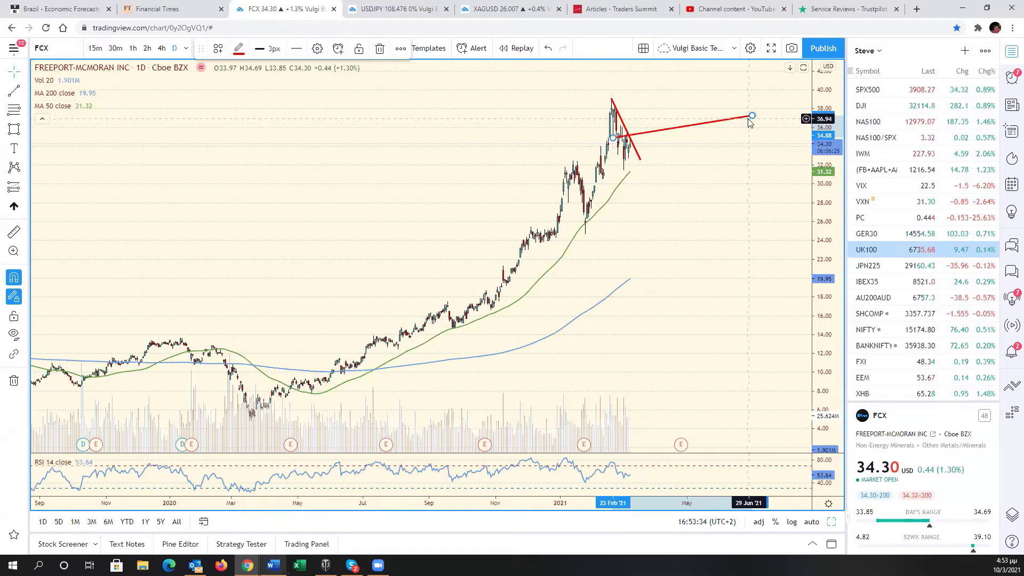
pyautogui.moveTo(751, 116); pyautogui.dragTo(634, 198)
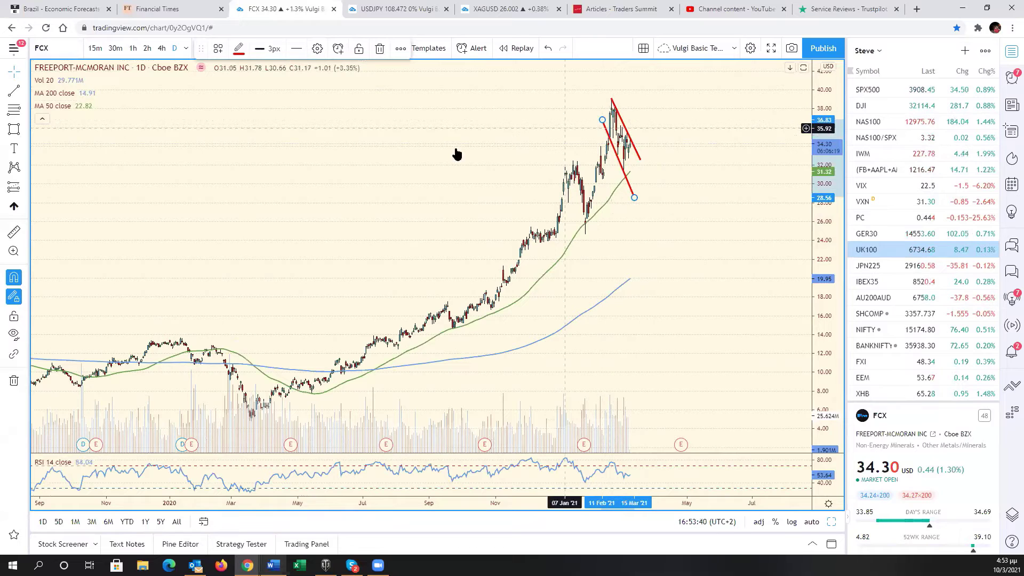
pyautogui.click(639, 132)
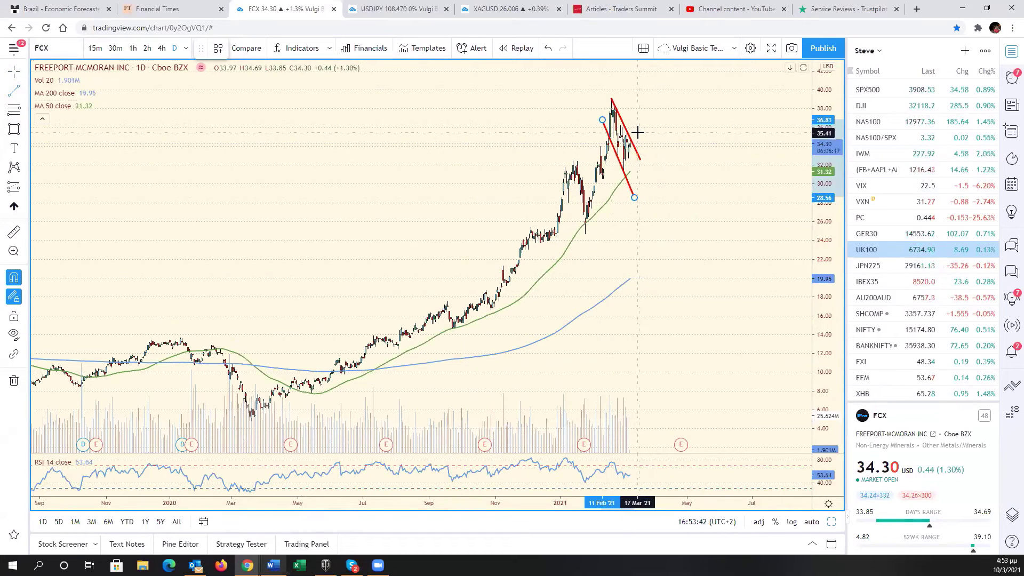
pyautogui.click(634, 136)
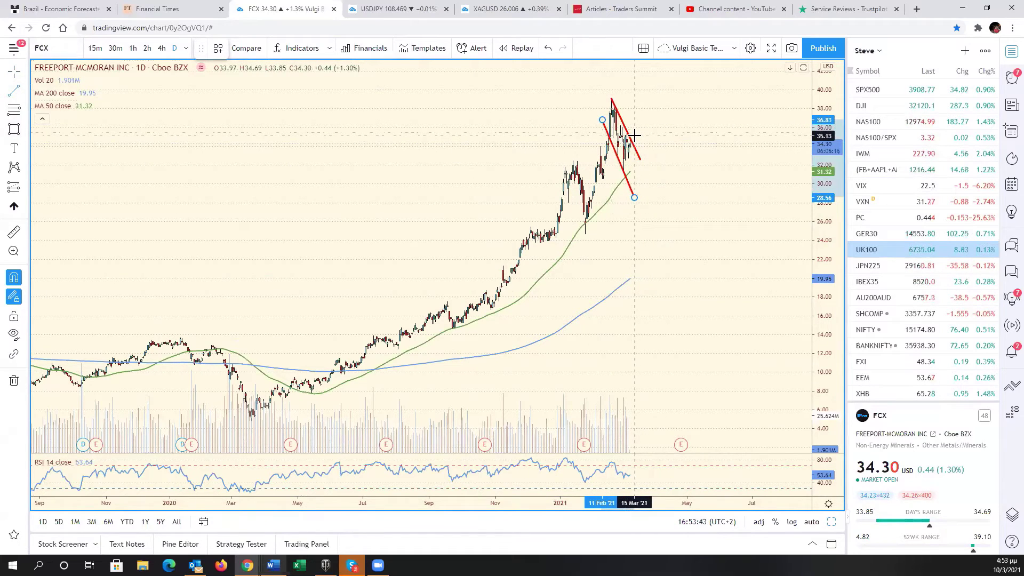
pyautogui.click(654, 93)
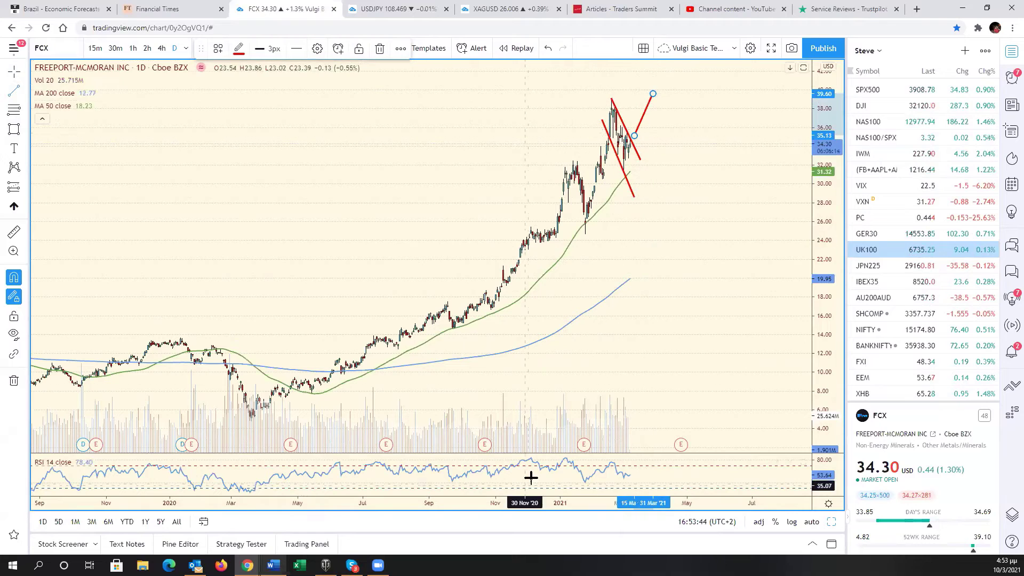
# Draw falling divergence lines across the RSI peaks and a drop to the RSI pane bottom
pyautogui.click(561, 457)
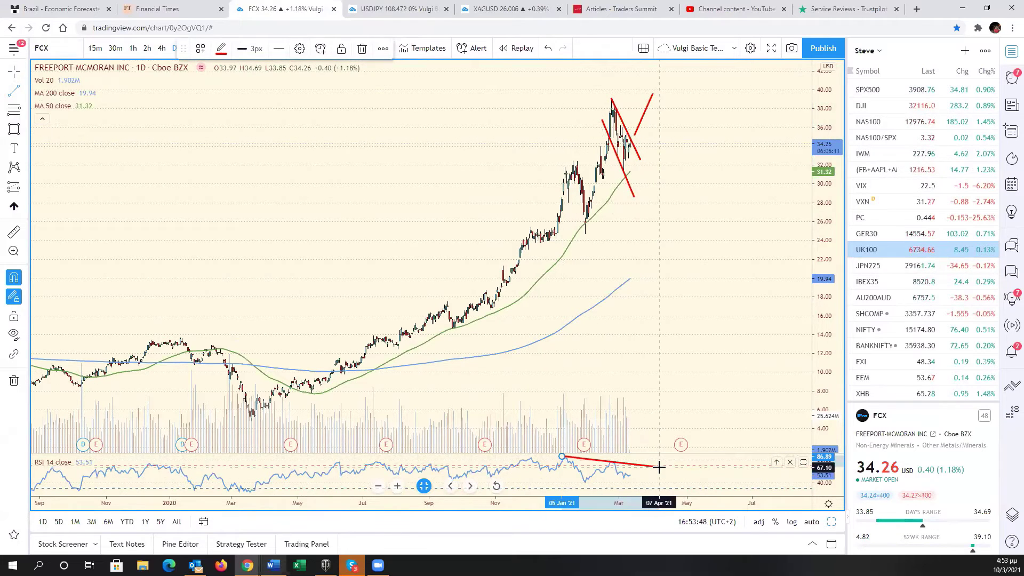
pyautogui.click(659, 468)
pyautogui.click(631, 475)
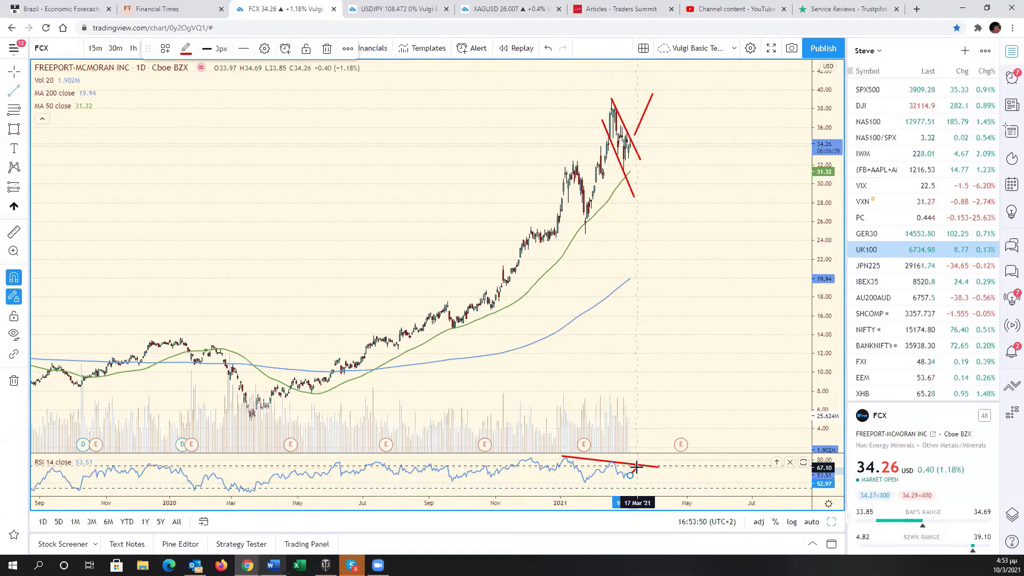
pyautogui.click(638, 467)
pyautogui.click(649, 492)
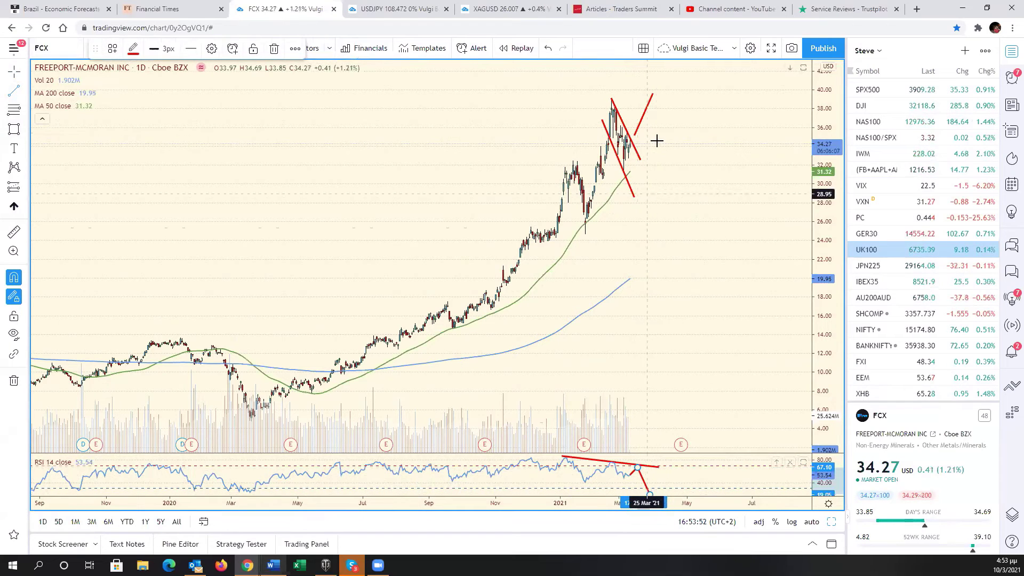
# Project a drop from the 39.6 peak to about 24.65 and a rebound to 41.47
pyautogui.click(653, 94)
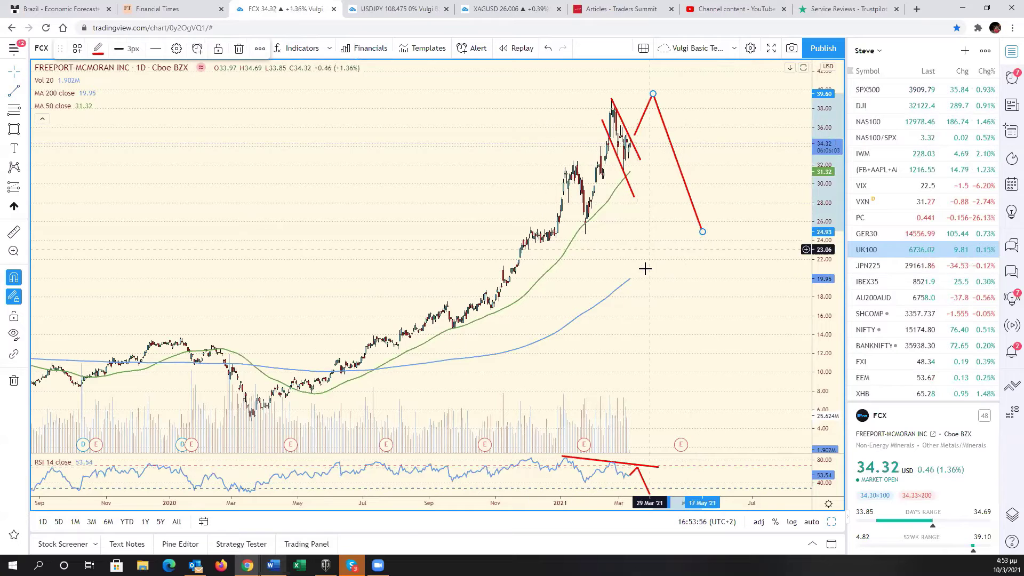
pyautogui.moveTo(647, 270); pyautogui.dragTo(276, 189)
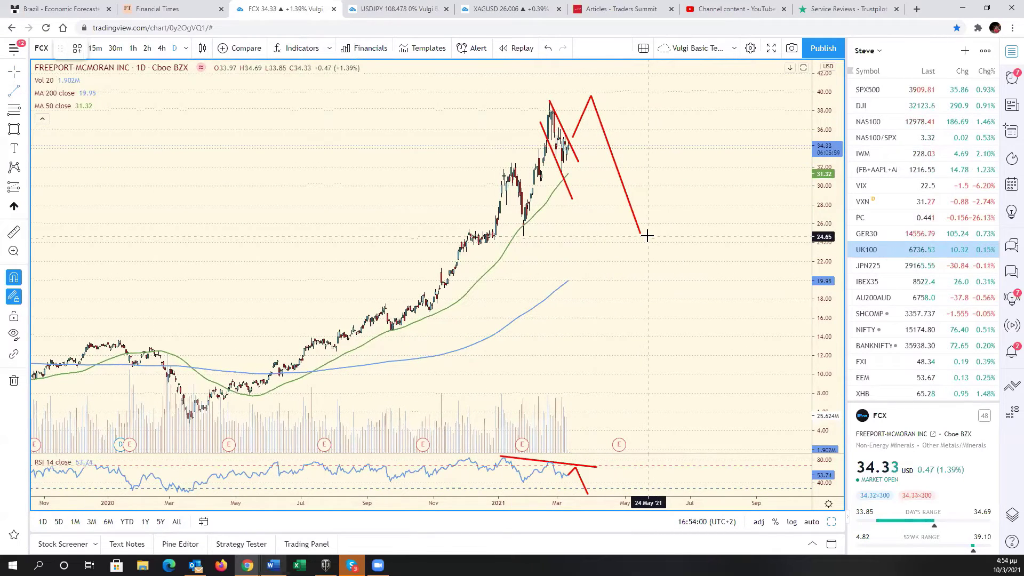
pyautogui.moveTo(649, 232)
pyautogui.mouseDown()
pyautogui.moveTo(735, 75)
pyautogui.moveTo(712, 109)
pyautogui.mouseUp()
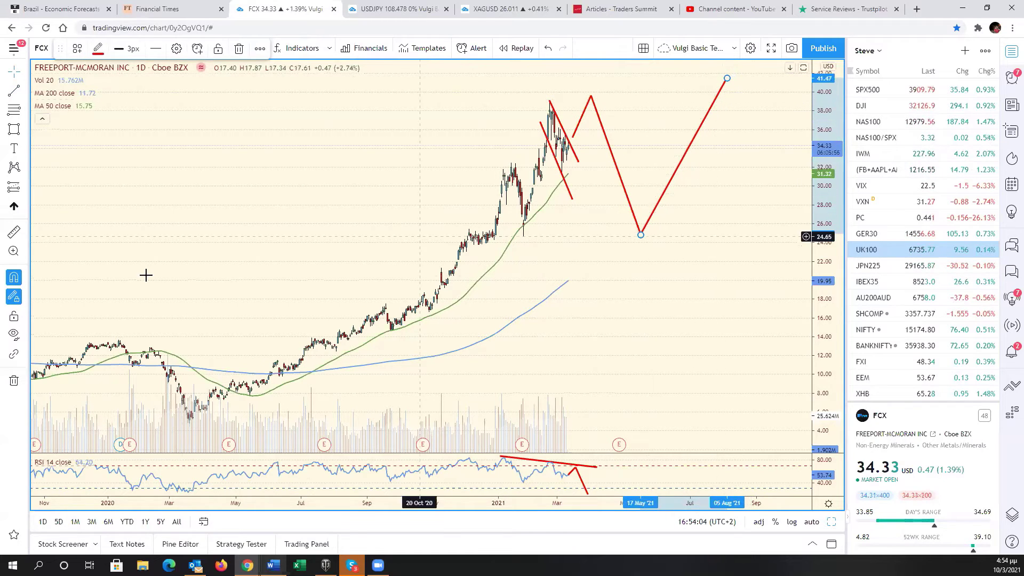
# Box the support zone near 25 and stretch it right past the projection
pyautogui.click(15, 130)
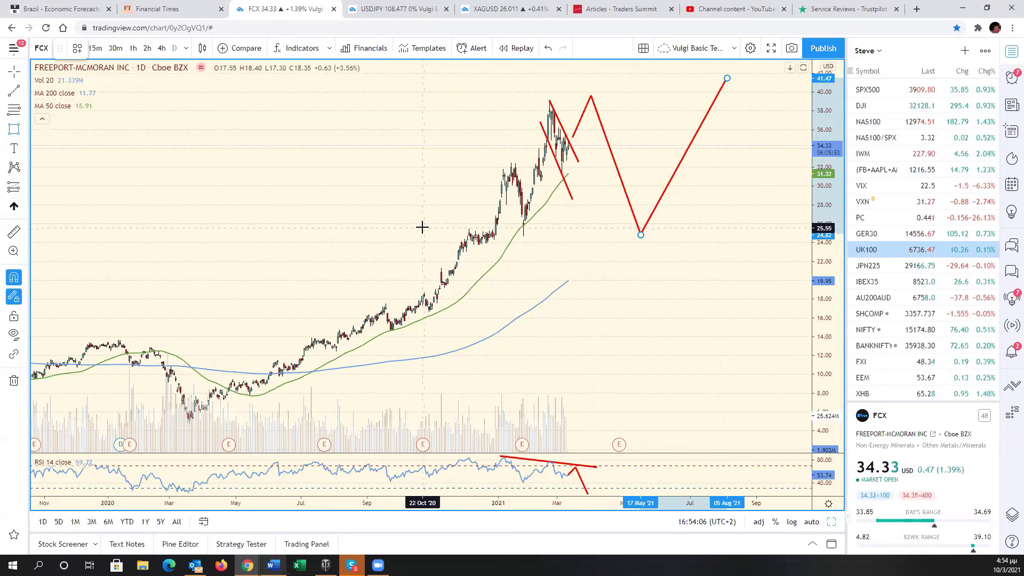
pyautogui.moveTo(420, 226); pyautogui.dragTo(571, 240)
pyautogui.moveTo(706, 231); pyautogui.dragTo(790, 235)
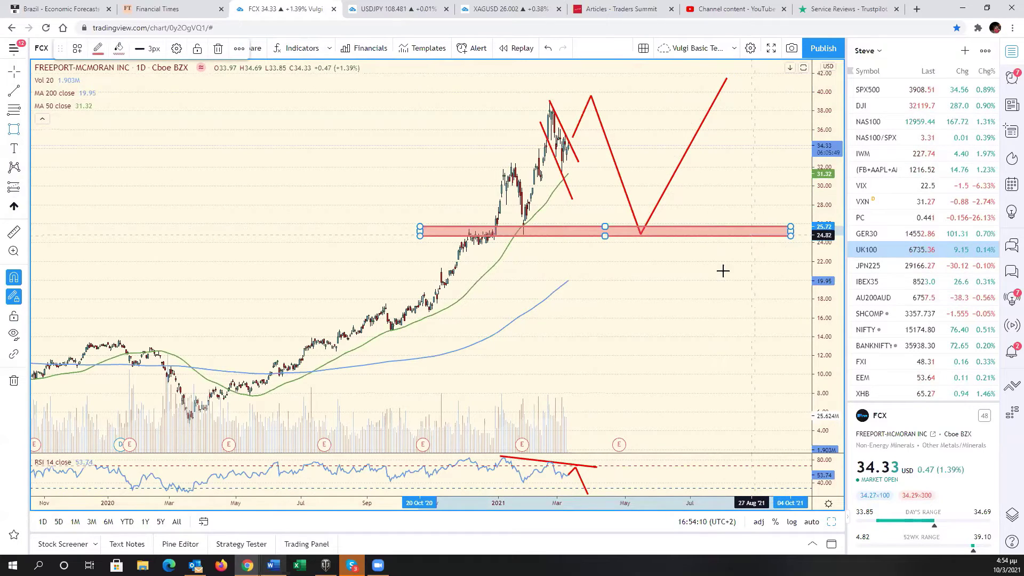
pyautogui.click(678, 325)
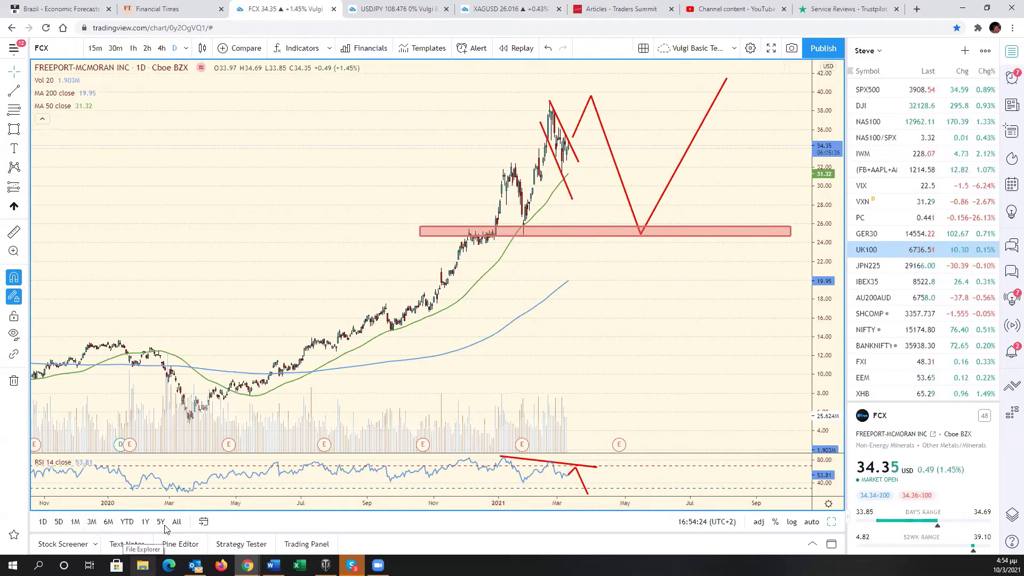
# Load the AMC Entertainment chart via symbol search
pyautogui.click(63, 51)
pyautogui.write('AMC')
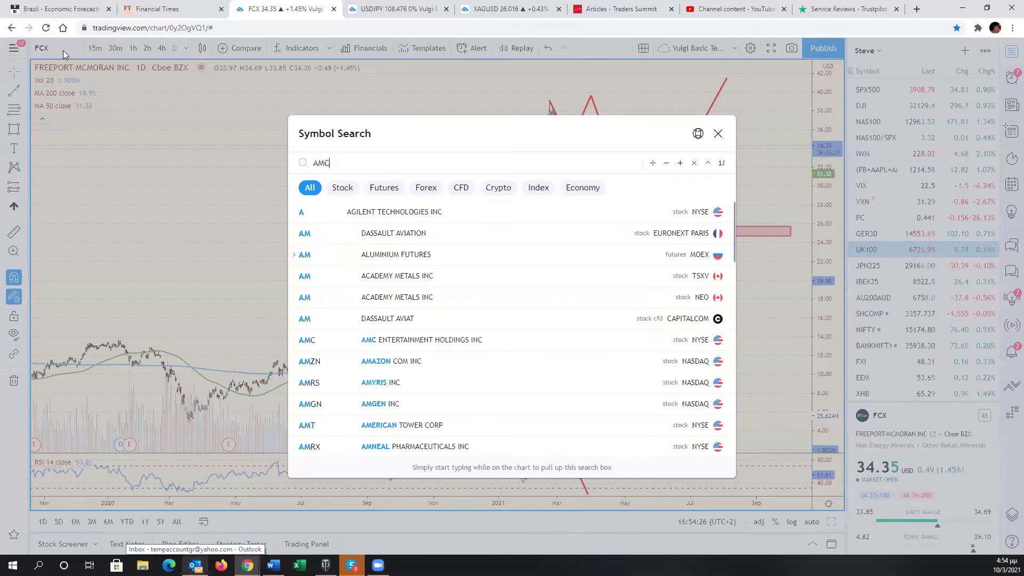
pyautogui.press('Return')
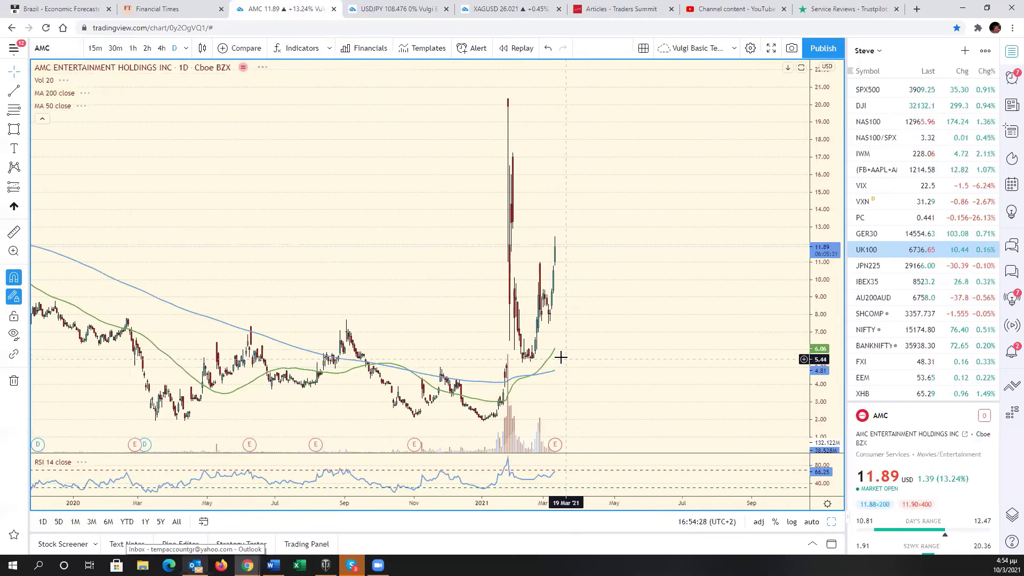
pyautogui.scroll(5, 561, 357)
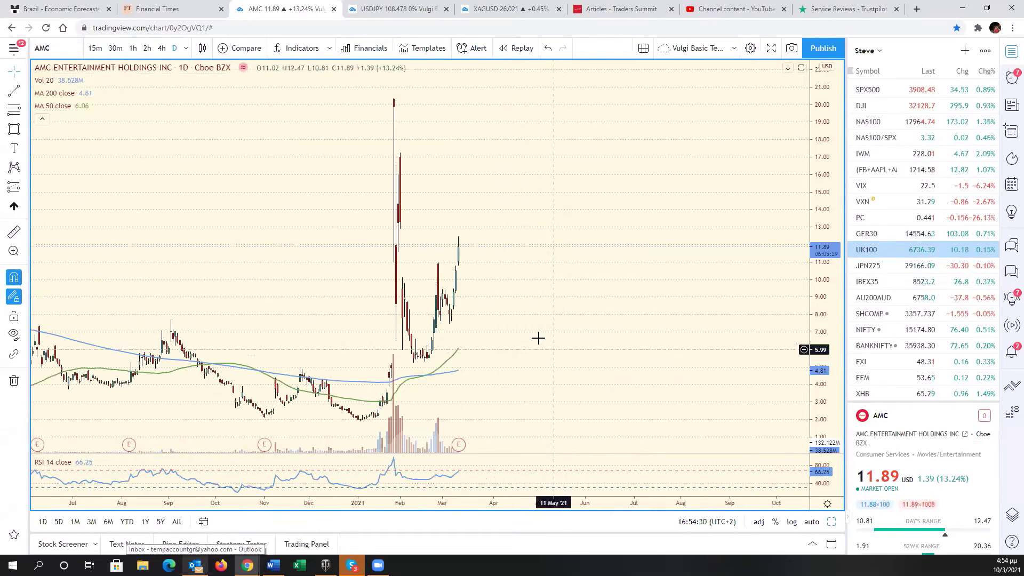
# Draw a red projected drop line from about 13 down to about 5
pyautogui.hotkey('alt', 't')
pyautogui.click(467, 224)
pyautogui.click(522, 366)
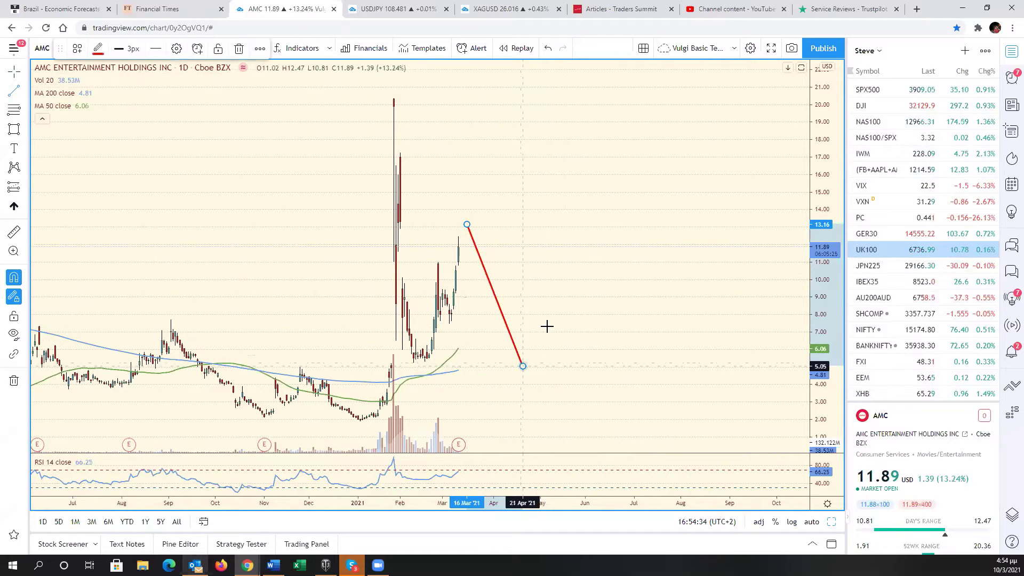
pyautogui.click(548, 326)
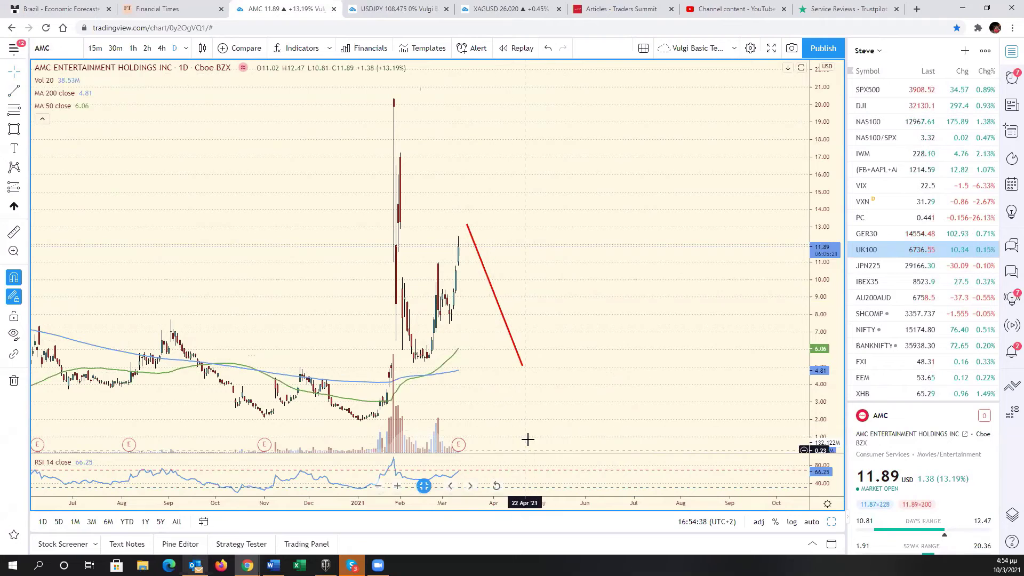
pyautogui.scroll(-5, 583, 290)
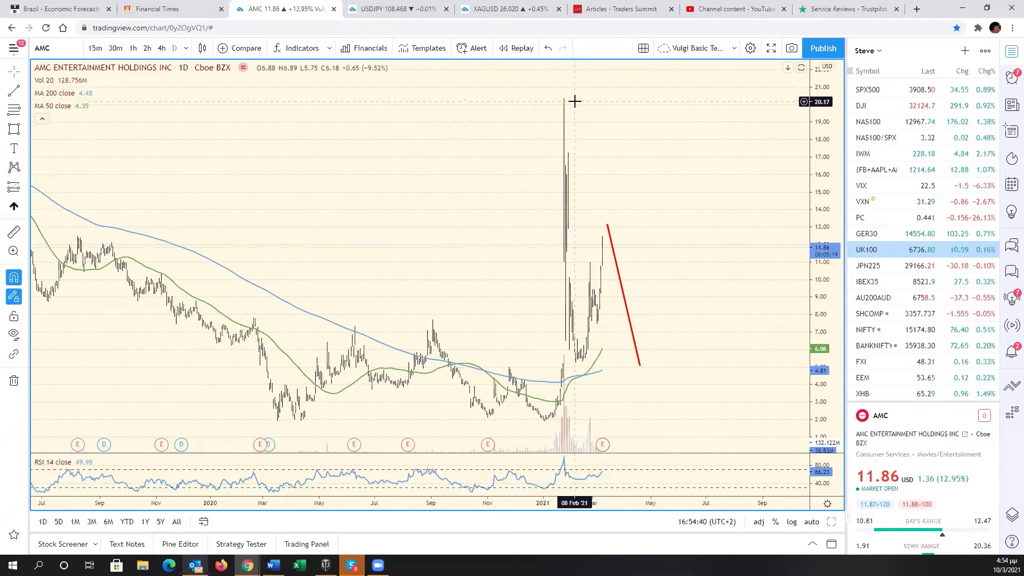
pyautogui.scroll(-5, 573, 100)
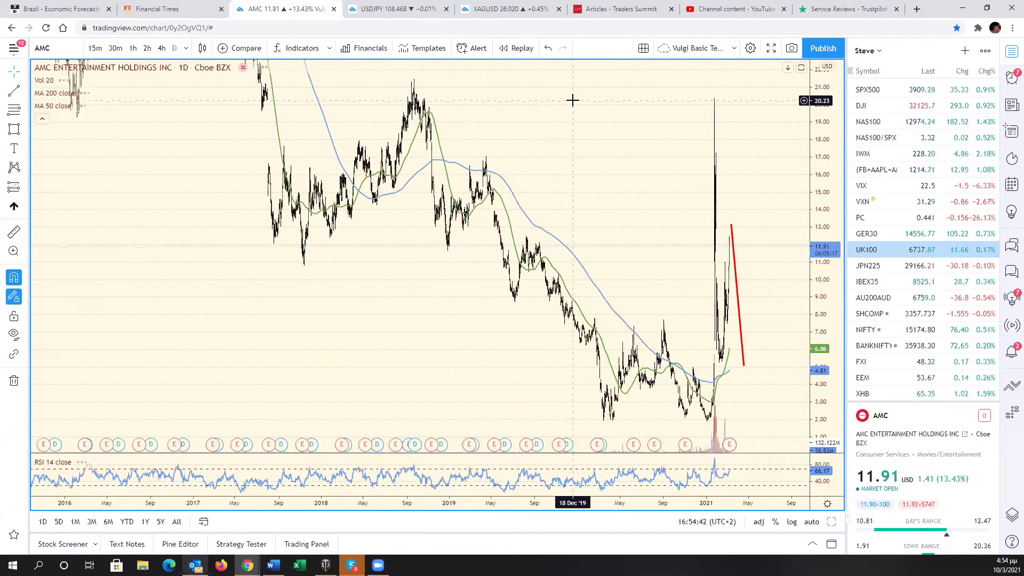
pyautogui.scroll(5, 573, 100)
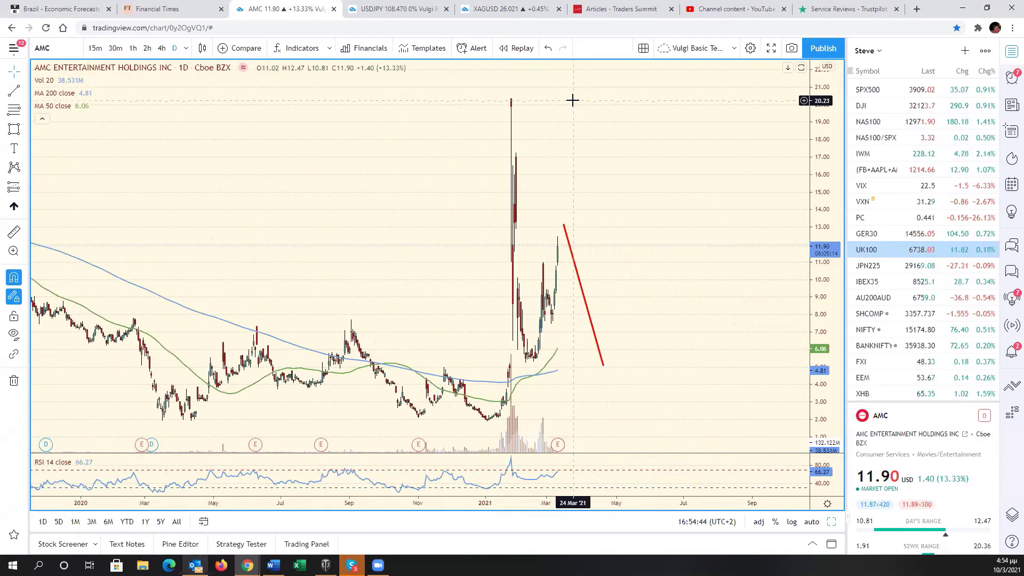
pyautogui.click(562, 228)
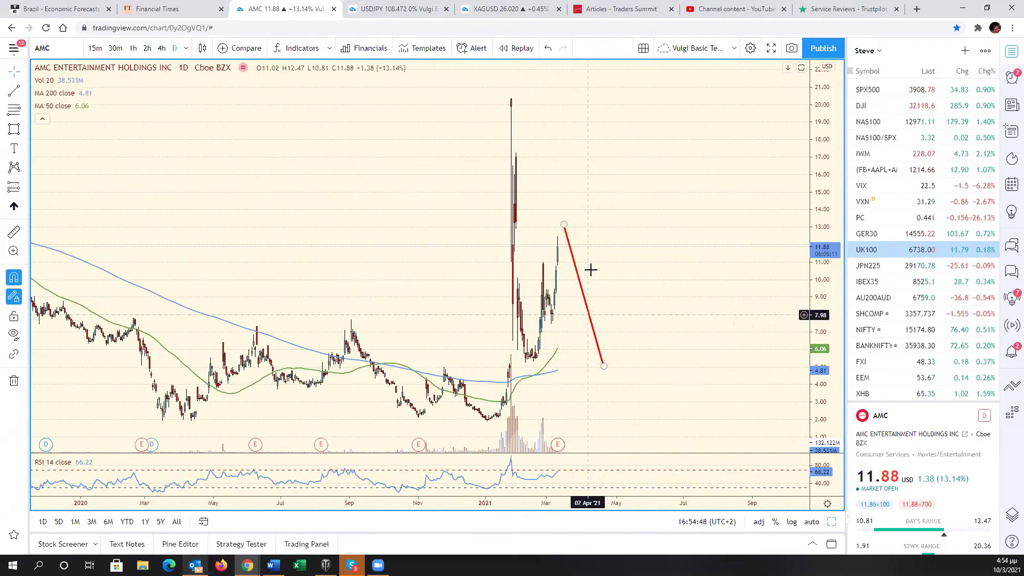
pyautogui.click(571, 294)
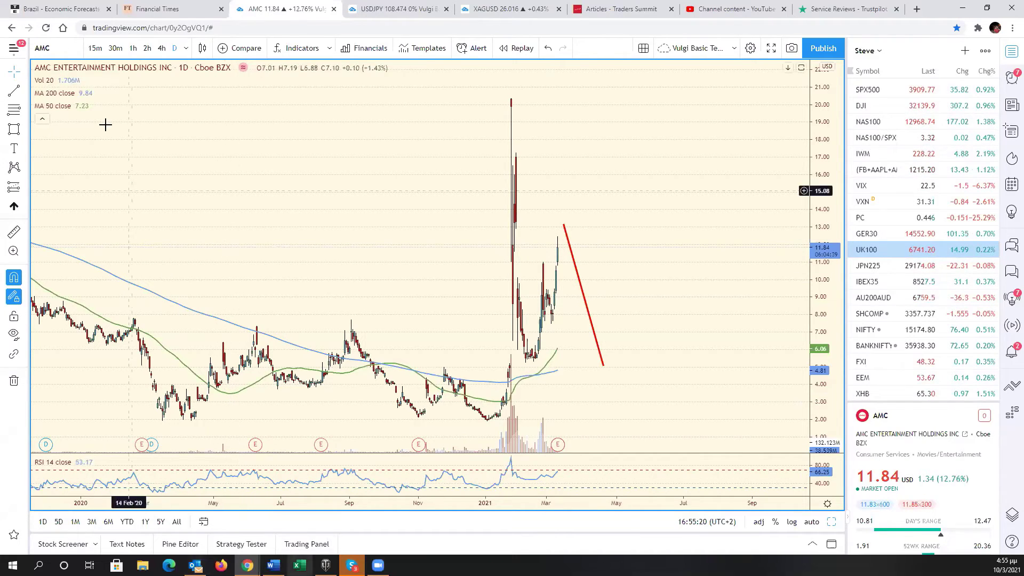
# Load the Schrodinger (SDGR) chart via symbol search
pyautogui.click(68, 54)
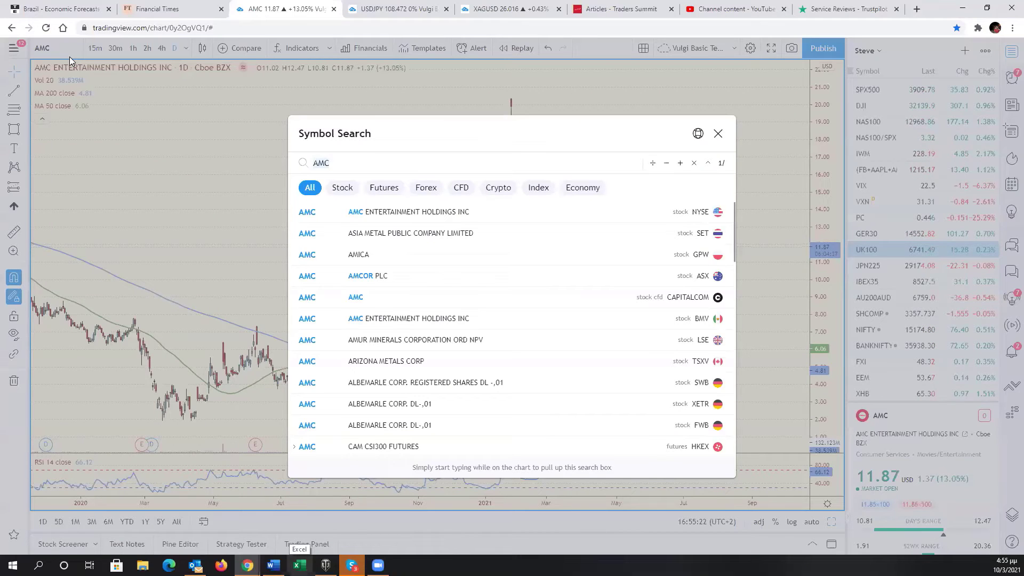
pyautogui.write('SD')
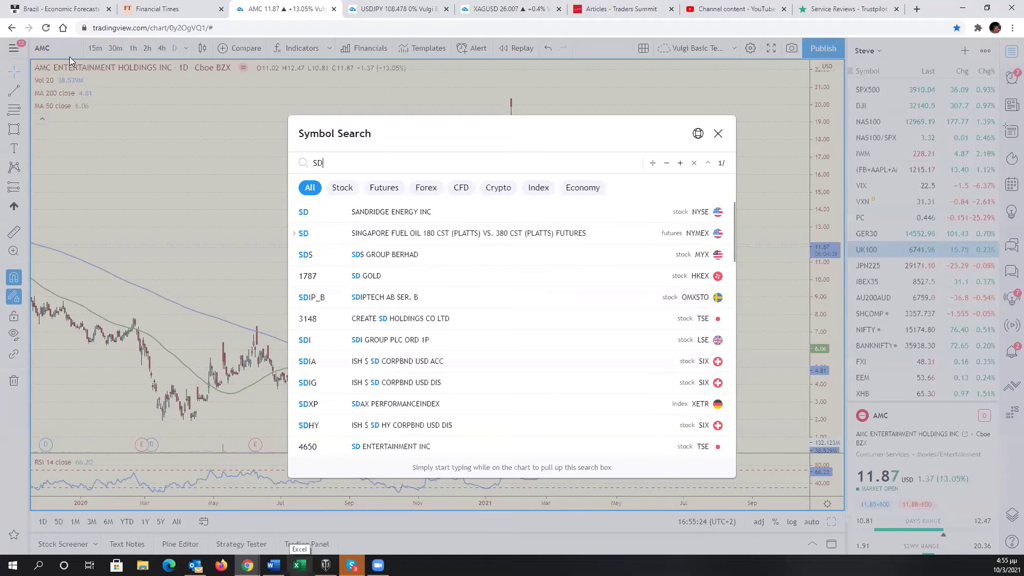
pyautogui.write('GR')
pyautogui.press('Return')
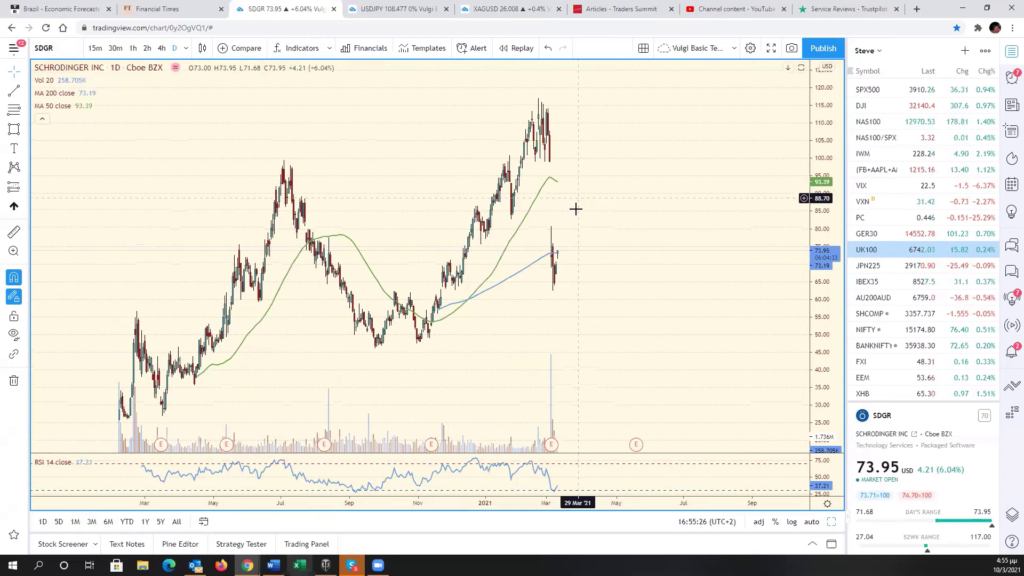
pyautogui.scroll(-3, 573, 240)
pyautogui.scroll(2, 574, 243)
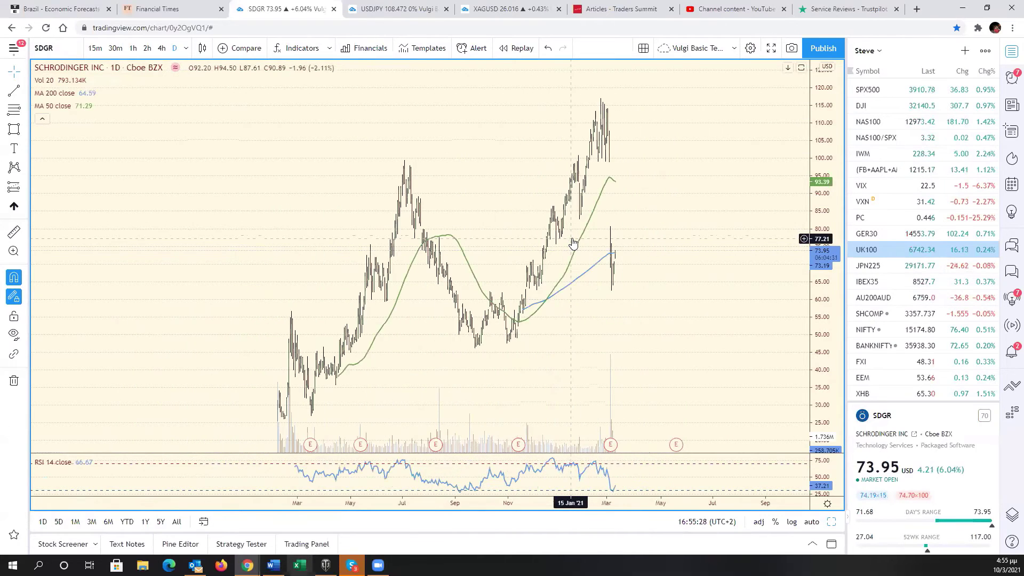
pyautogui.scroll(3, 573, 243)
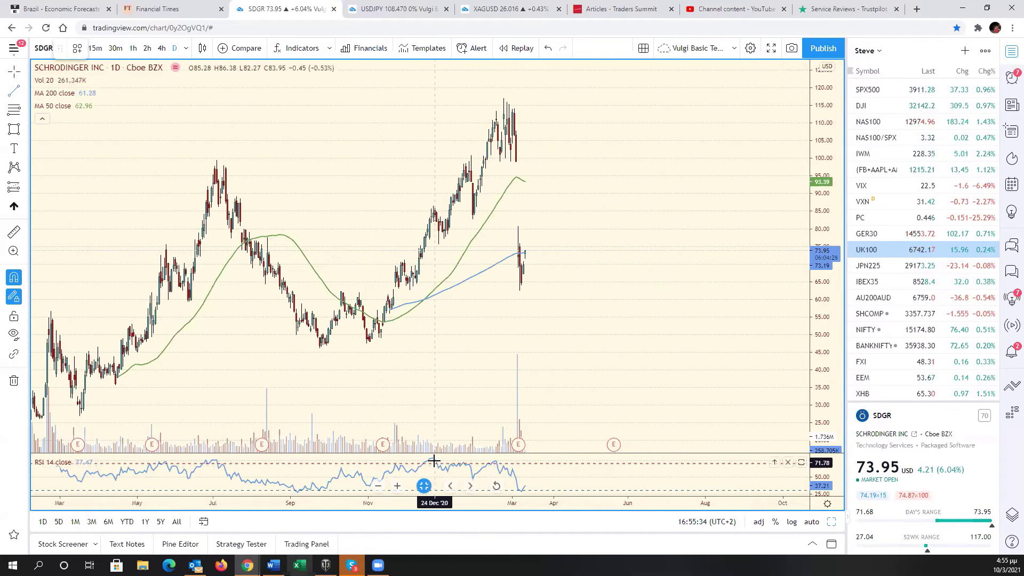
# Finish the falling RSI peak line and draw a rising trendline from the Nov '20 low to ~112
pyautogui.click(533, 462)
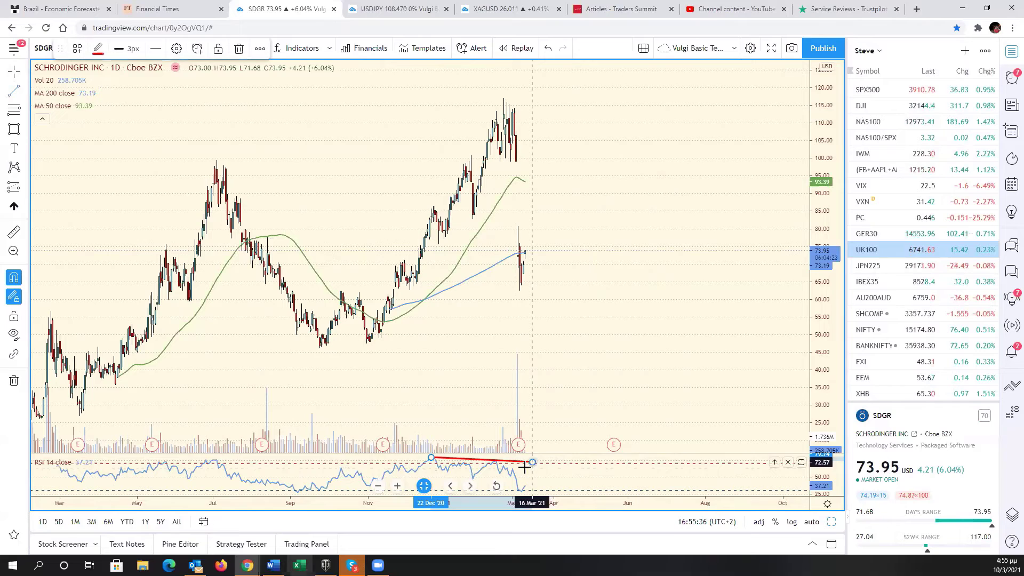
pyautogui.click(378, 346)
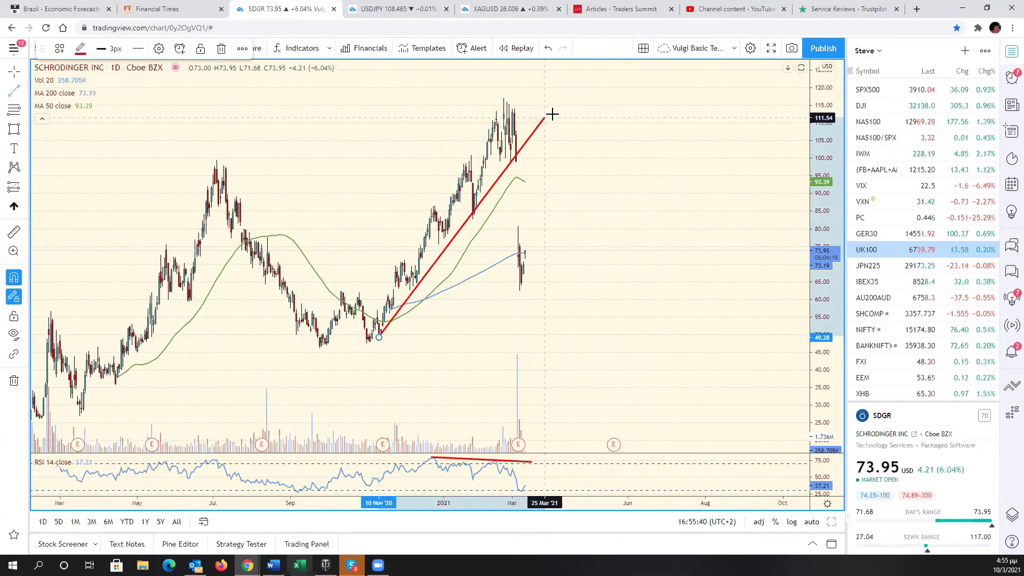
pyautogui.click(555, 115)
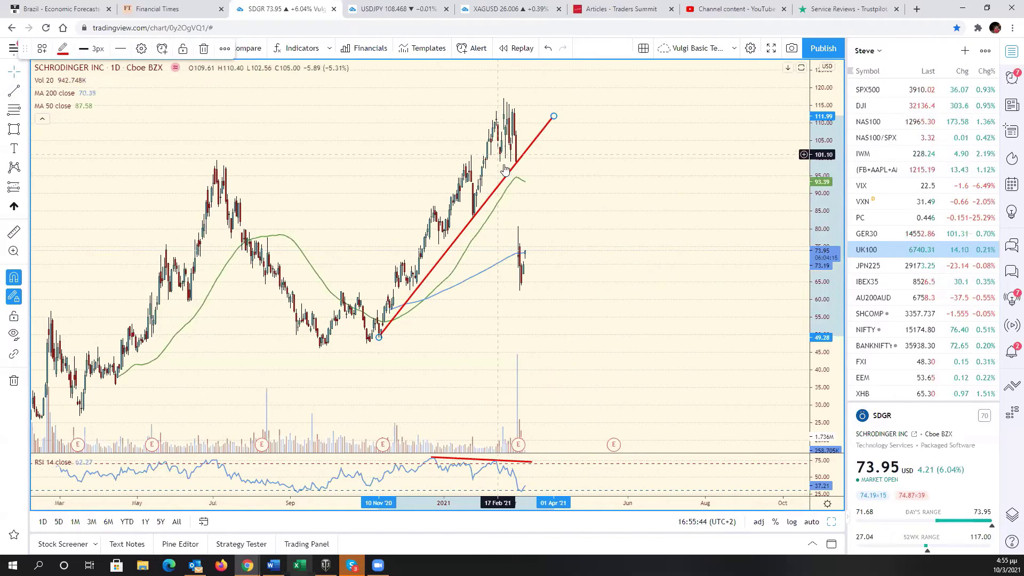
pyautogui.scroll(-3, 500, 240)
pyautogui.scroll(2, 523, 310)
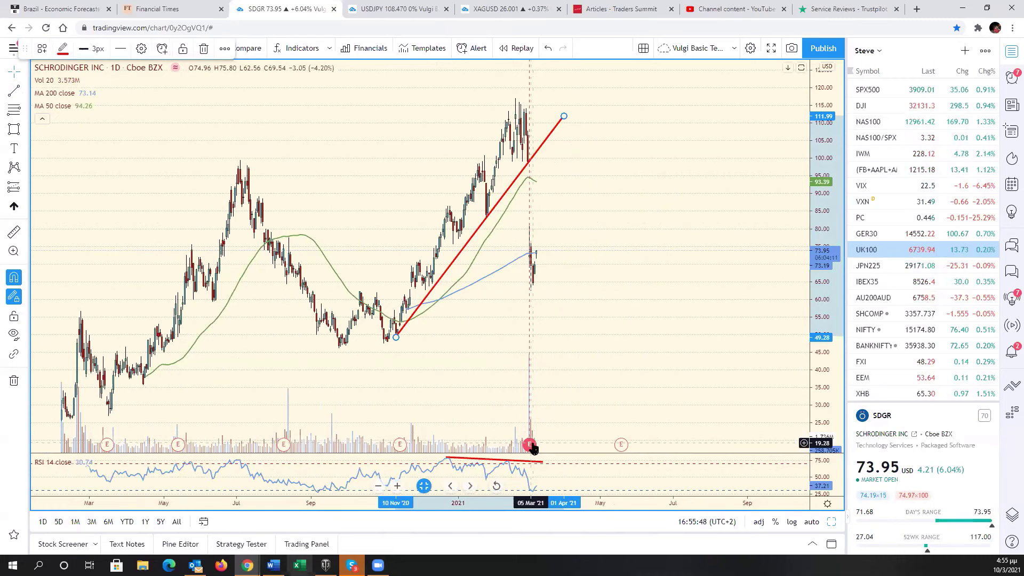
pyautogui.scroll(-2, 517, 293)
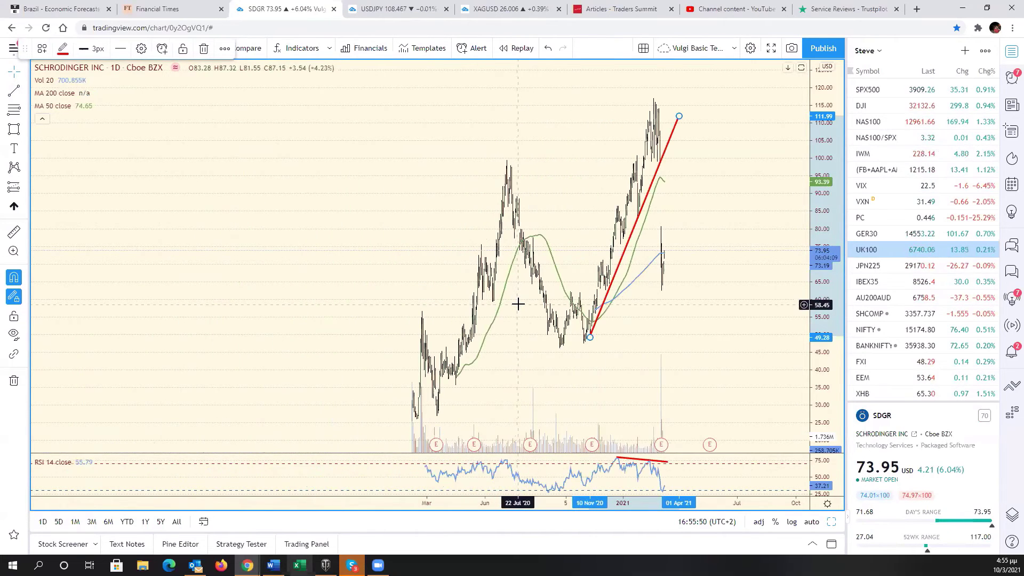
pyautogui.scroll(3, 518, 304)
# Sketch a projected path rising to about 90, then dropping to about 45
pyautogui.rightClick(517, 304)
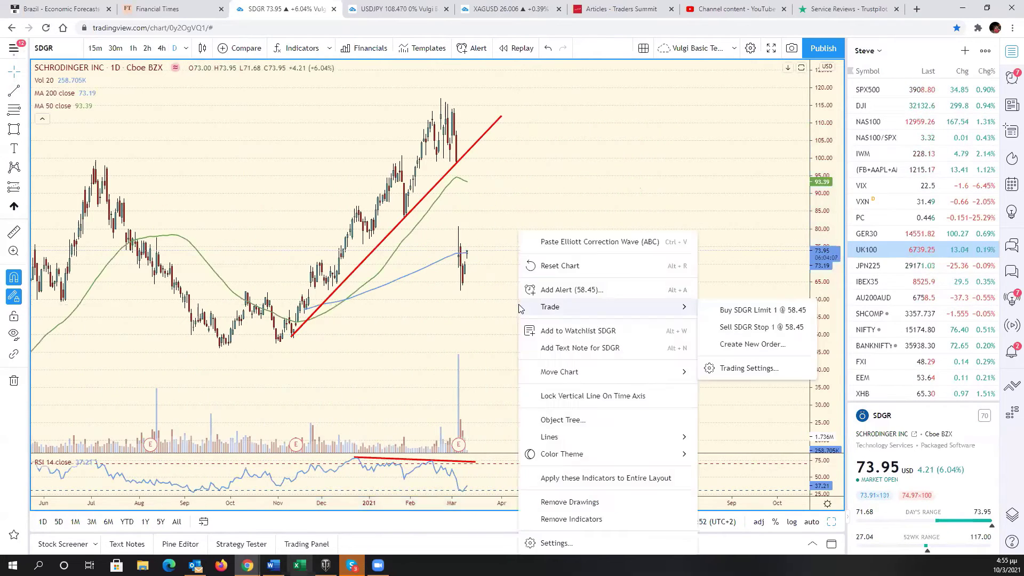
pyautogui.click(201, 164)
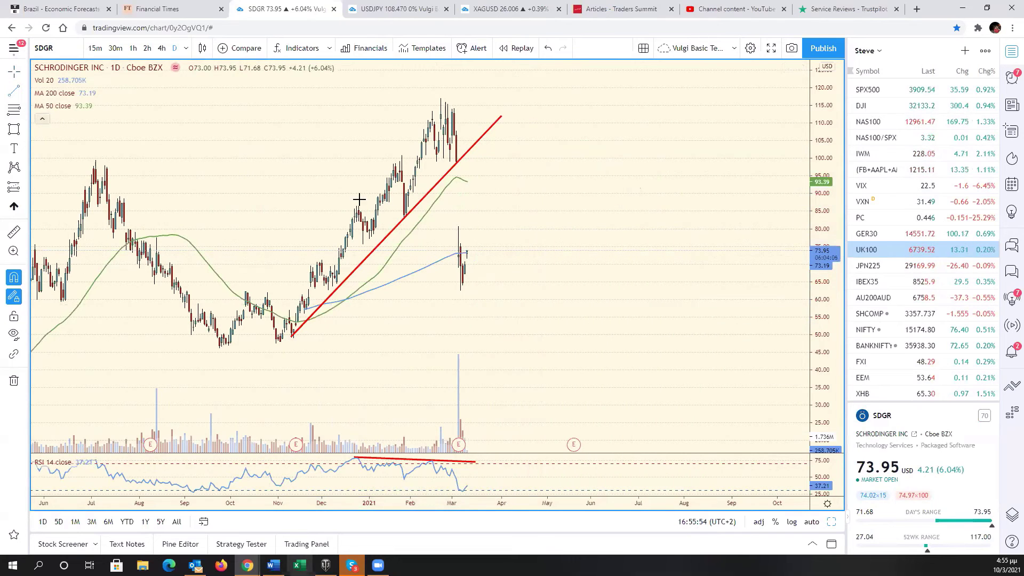
pyautogui.click(473, 247)
pyautogui.click(497, 194)
pyautogui.click(497, 194)
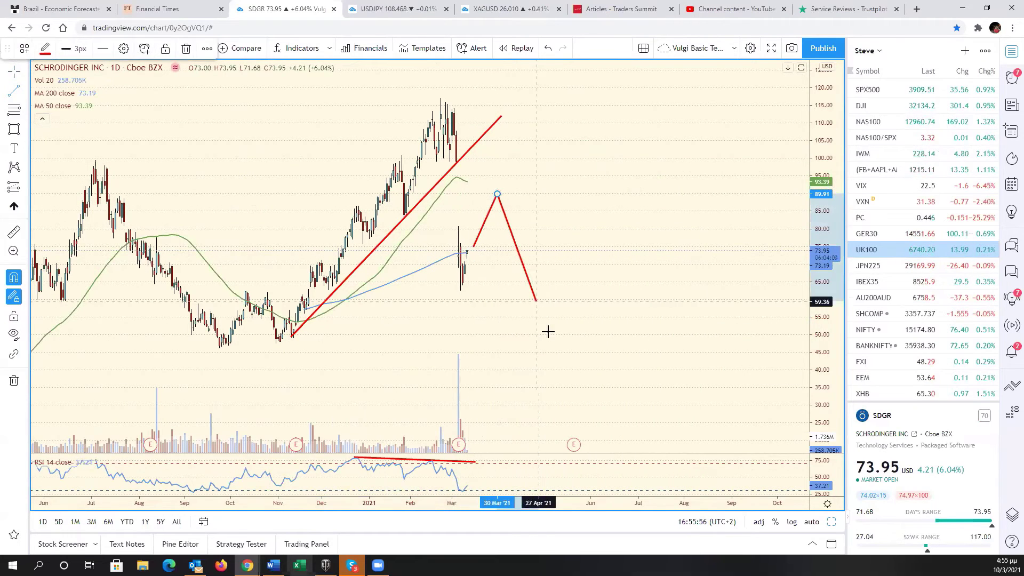
pyautogui.doubleClick(551, 355)
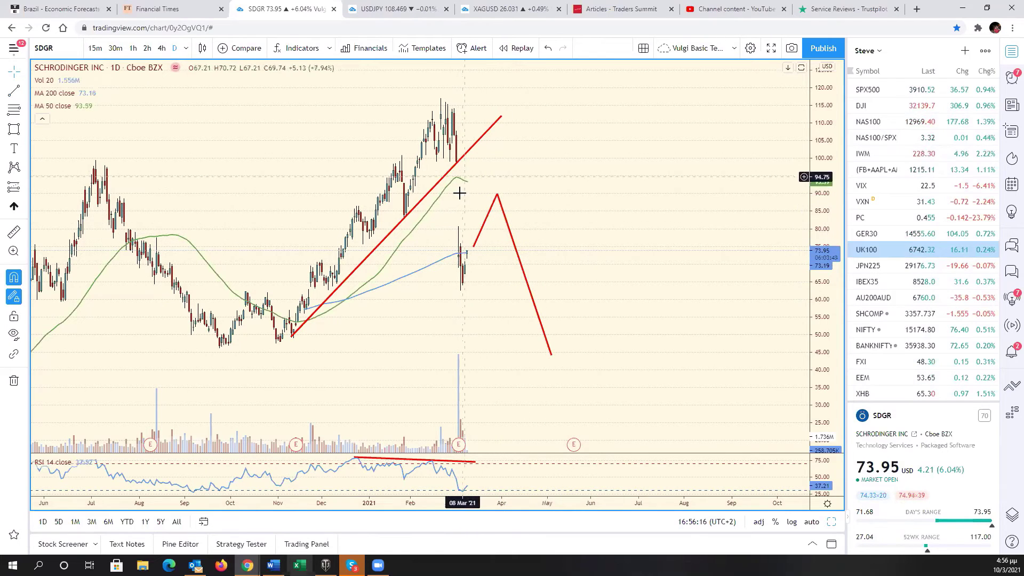
# Pan back to earlier months and switch the price scale to auto
pyautogui.moveTo(741, 314); pyautogui.dragTo(749, 517)
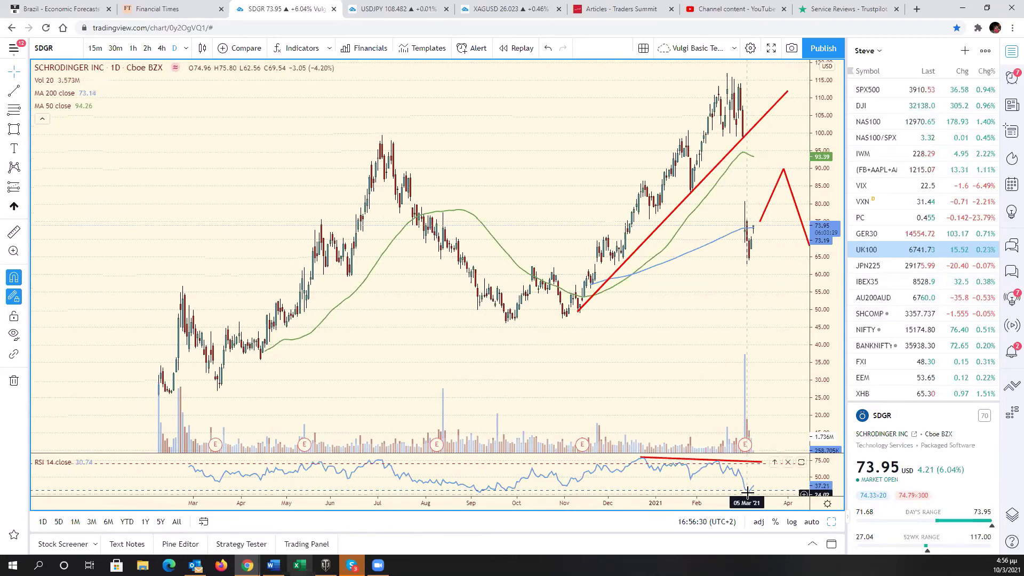
pyautogui.click(811, 523)
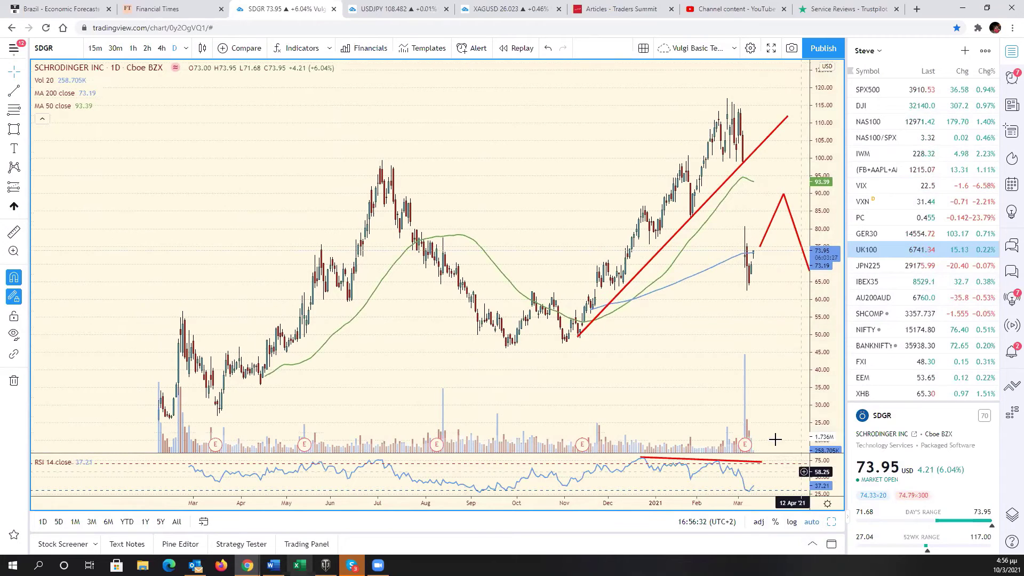
pyautogui.scroll(4, 763, 418)
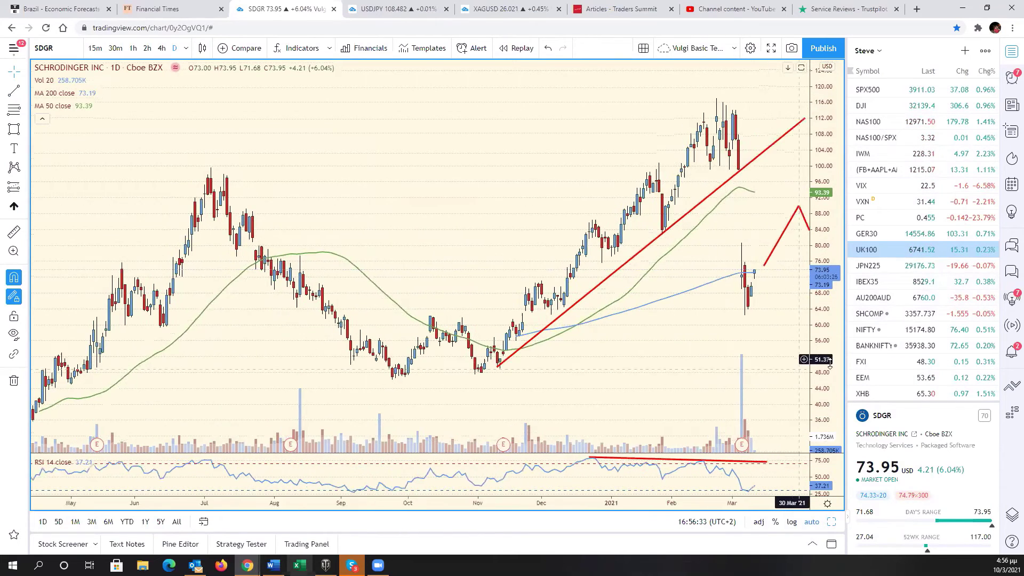
pyautogui.hscroll(-2, 830, 363)
# Restore the six-chart grid and load USDCAD into the USD/Swedish Krona pane
pyautogui.hotkey('alt', 'Return')
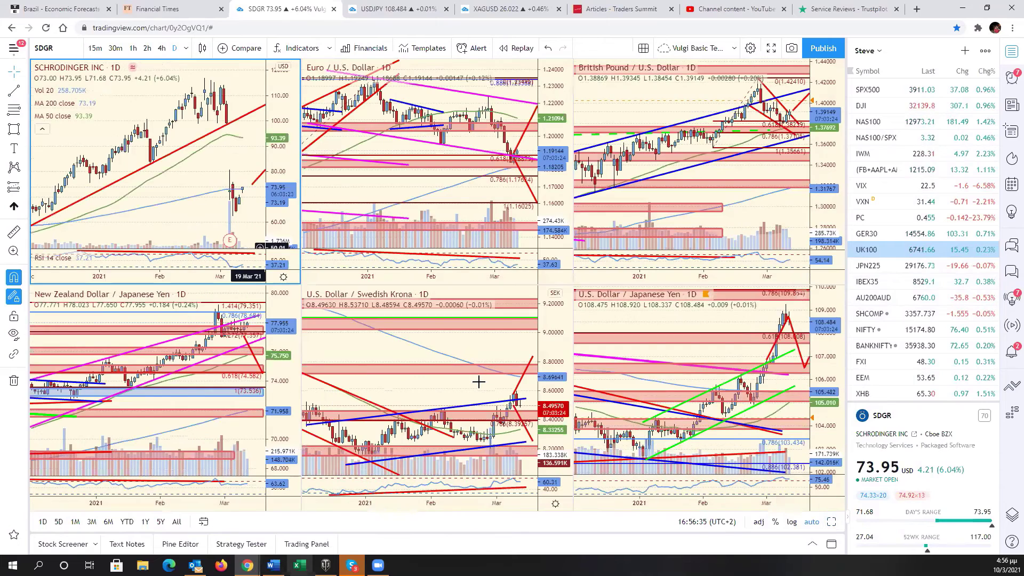
pyautogui.click(478, 384)
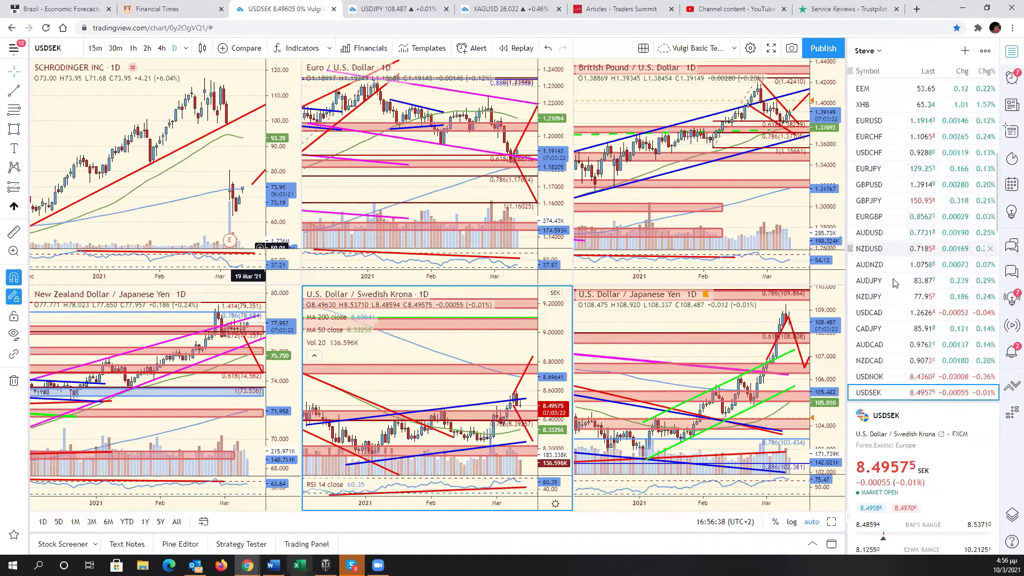
pyautogui.click(875, 312)
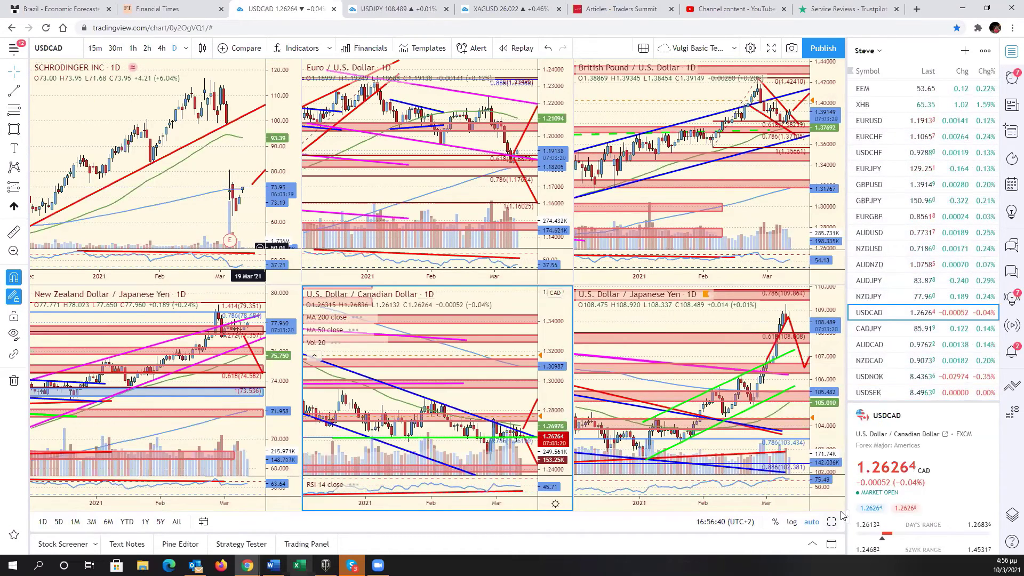
# Maximize USDCAD, widen its price scale, and raise the red projection's end to about 1.2987
pyautogui.hotkey('alt', 'Return')
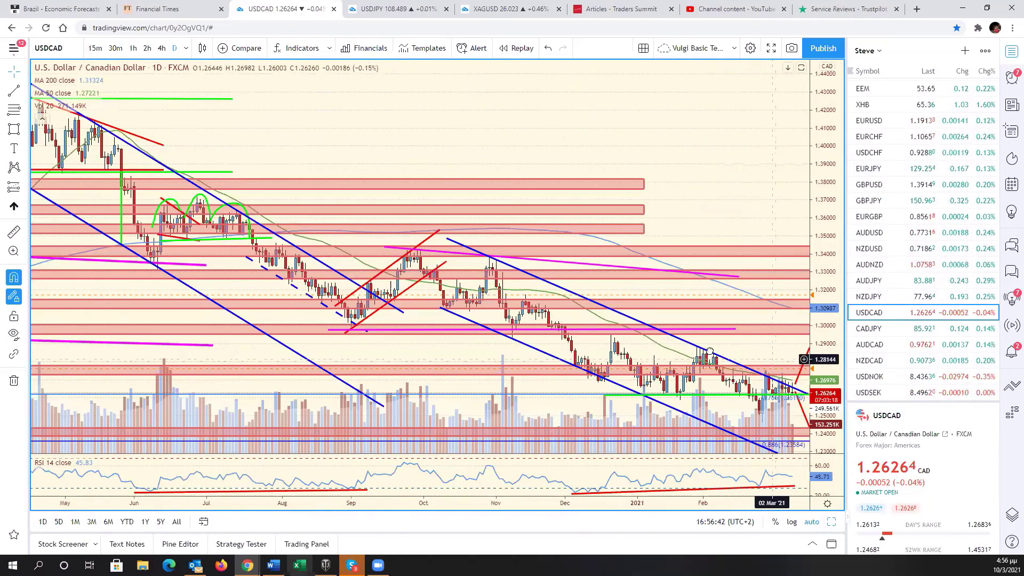
pyautogui.moveTo(831, 421); pyautogui.dragTo(829, 438)
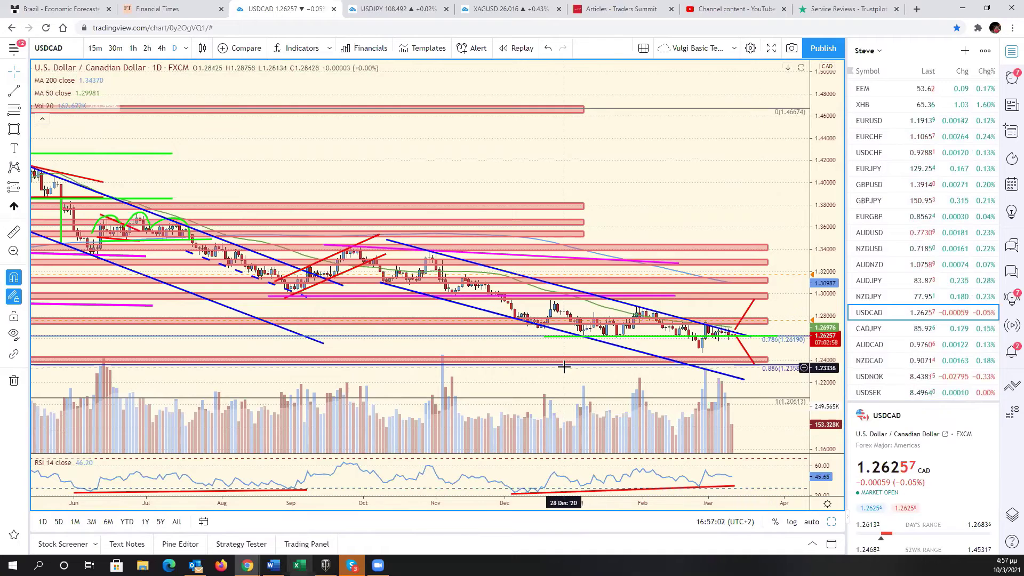
pyautogui.scroll(-3, 565, 383)
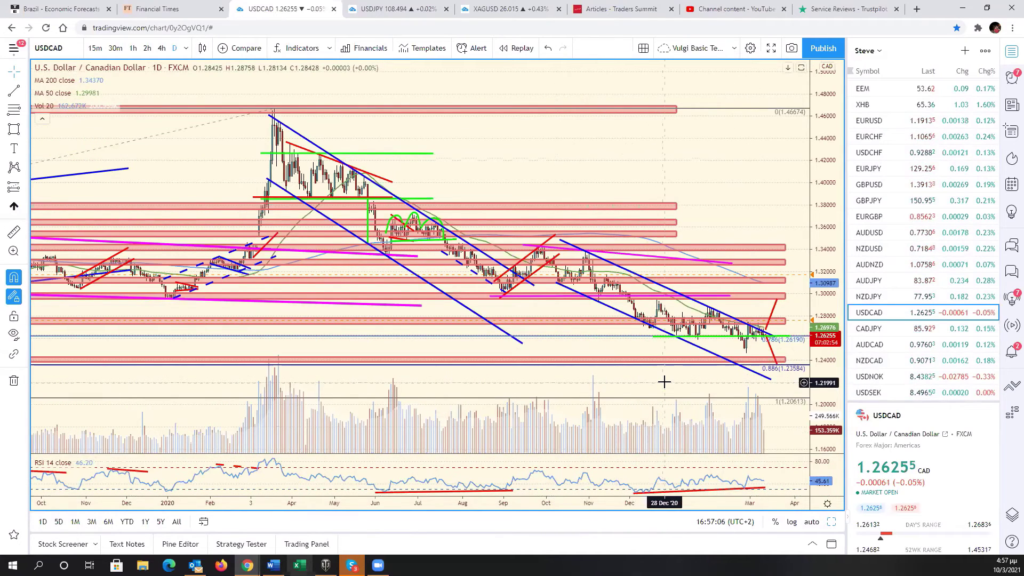
pyautogui.scroll(3, 663, 383)
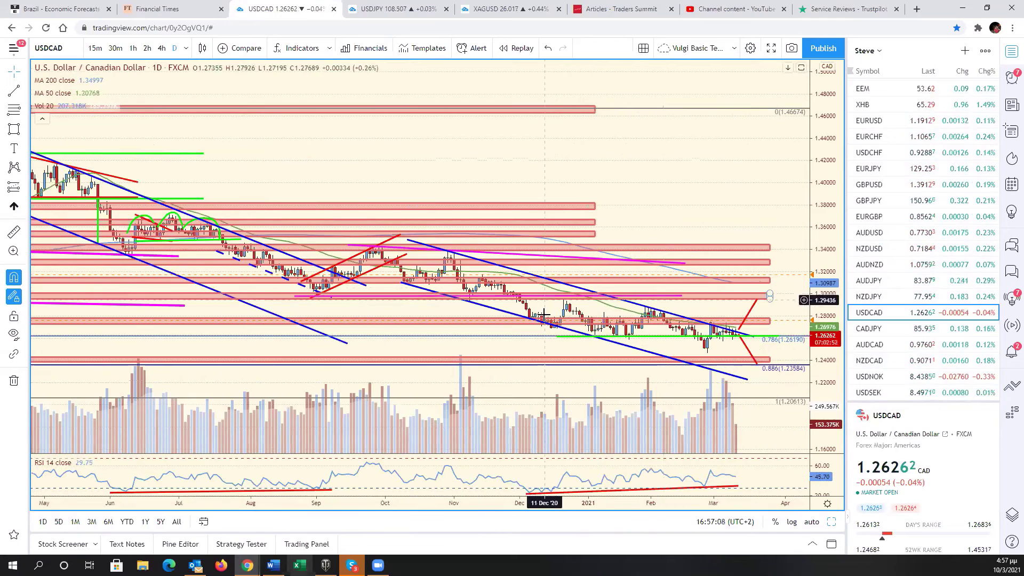
pyautogui.scroll(-3, 507, 428)
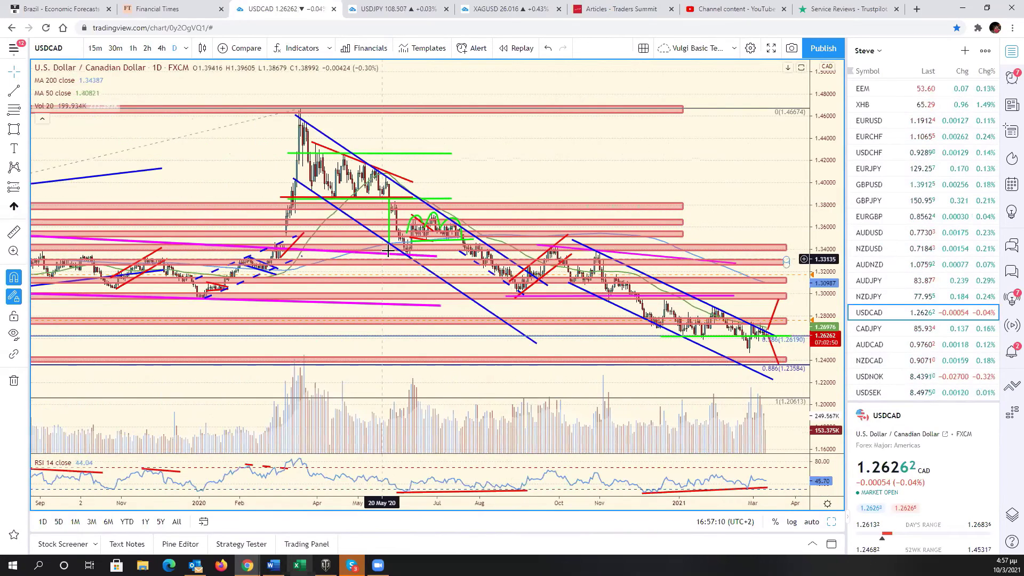
pyautogui.scroll(-3, 457, 299)
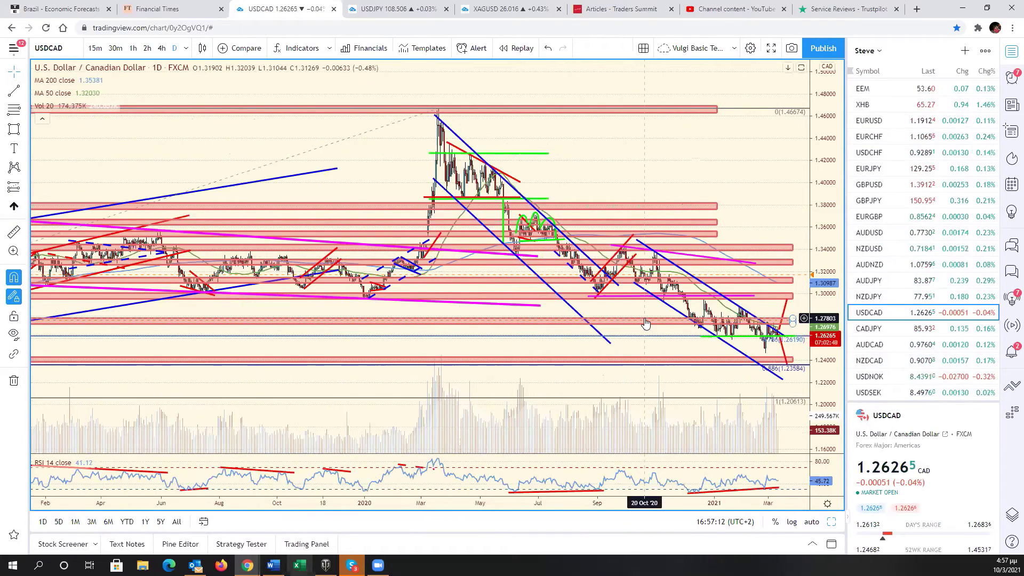
pyautogui.scroll(3, 645, 323)
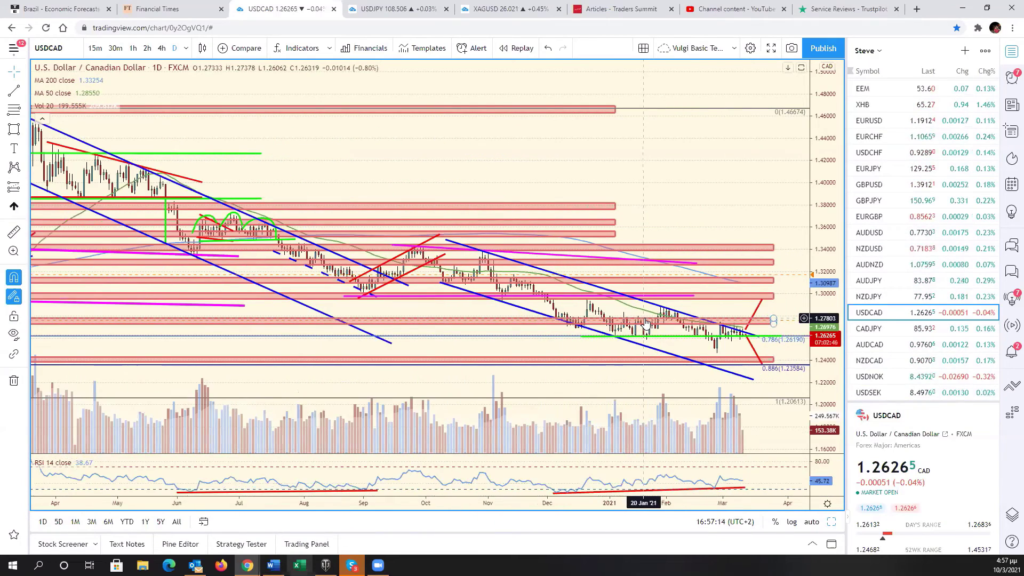
pyautogui.scroll(1, 647, 322)
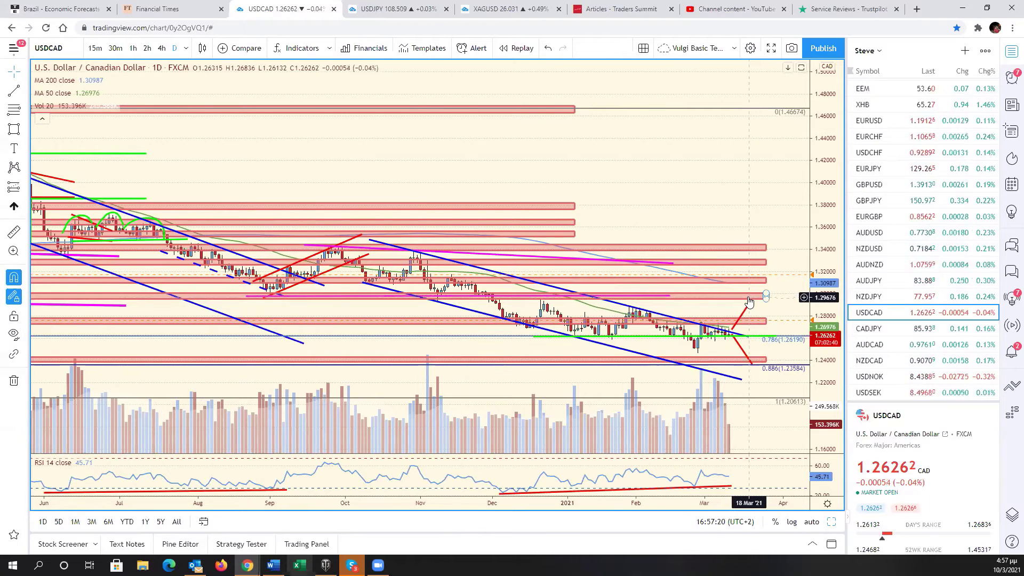
pyautogui.moveTo(749, 302); pyautogui.dragTo(754, 297)
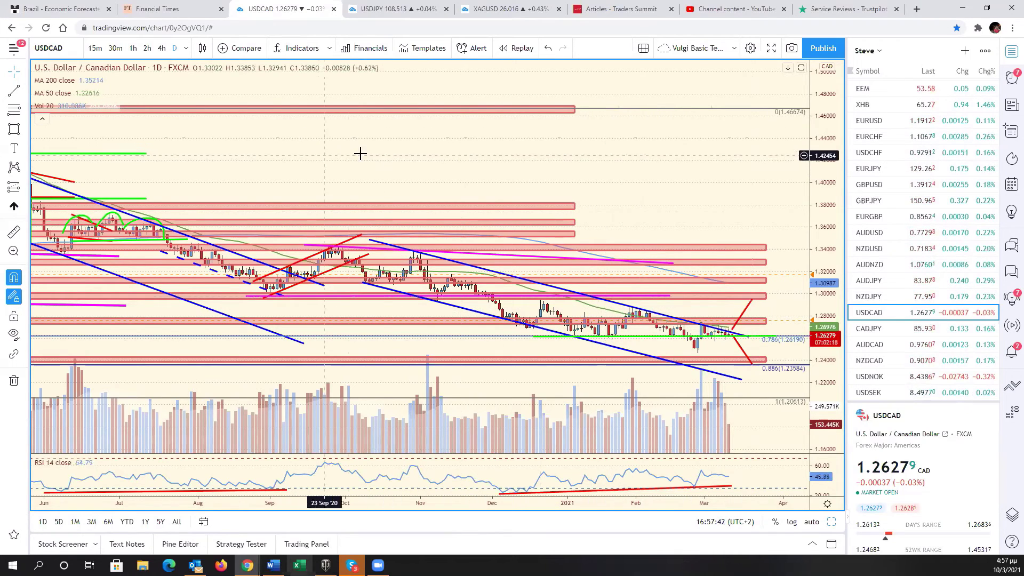
# Switch the chart to NVDA and zoom out to show price history back to 2017
pyautogui.click(74, 45)
pyautogui.write('NVDA')
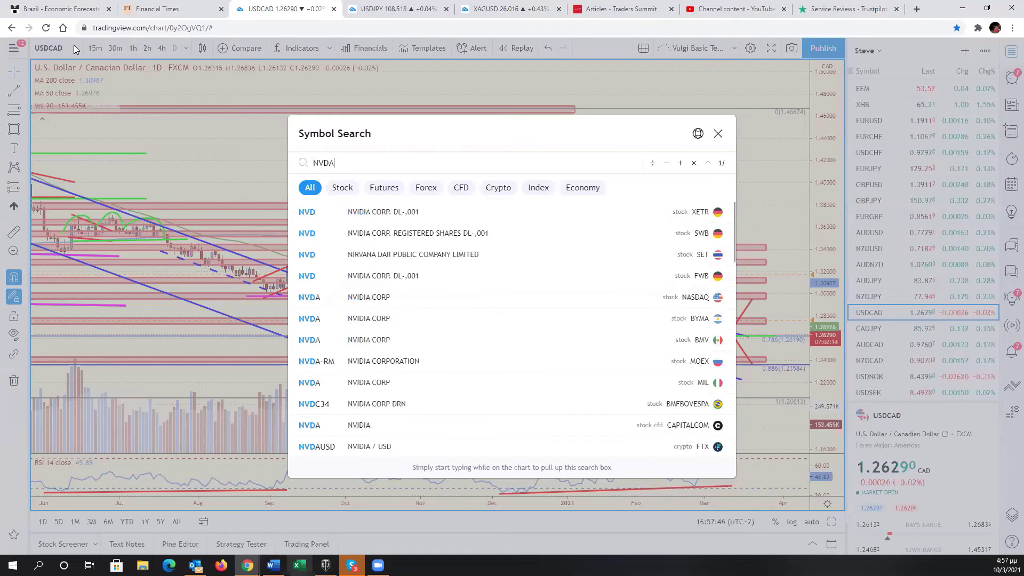
pyautogui.press('Return')
pyautogui.scroll(-10, 602, 261)
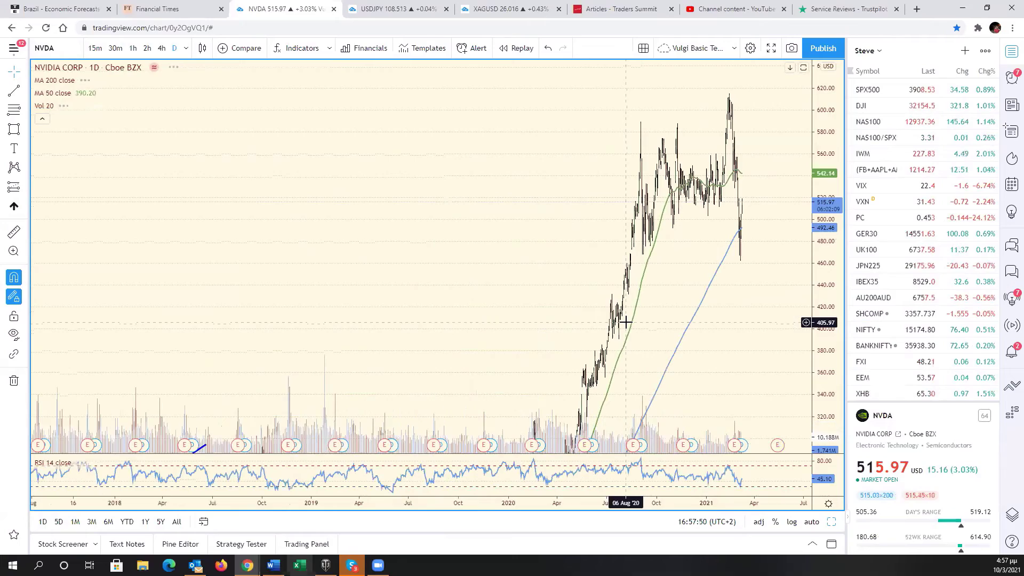
pyautogui.scroll(-5, 746, 298)
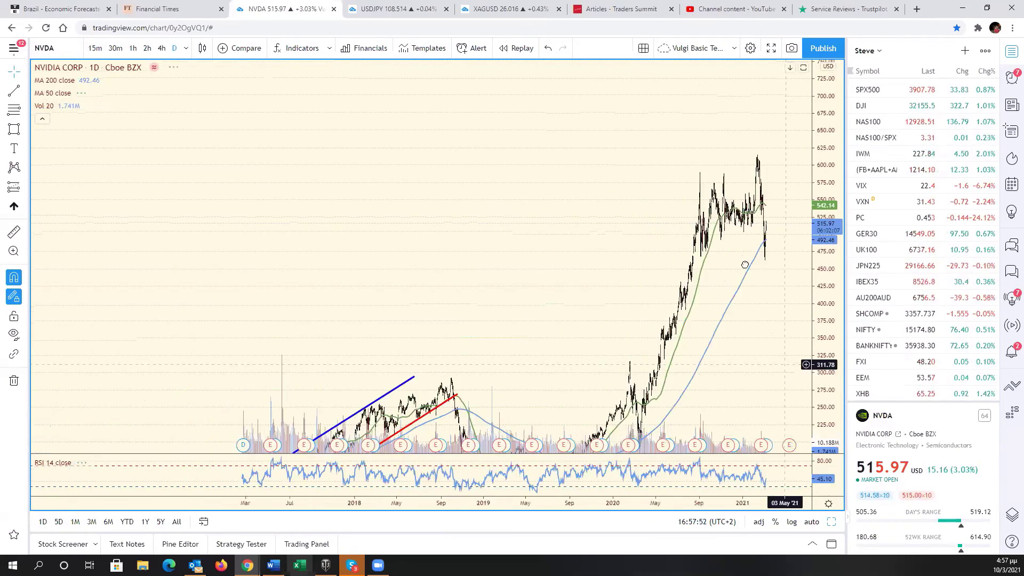
pyautogui.scroll(5, 707, 303)
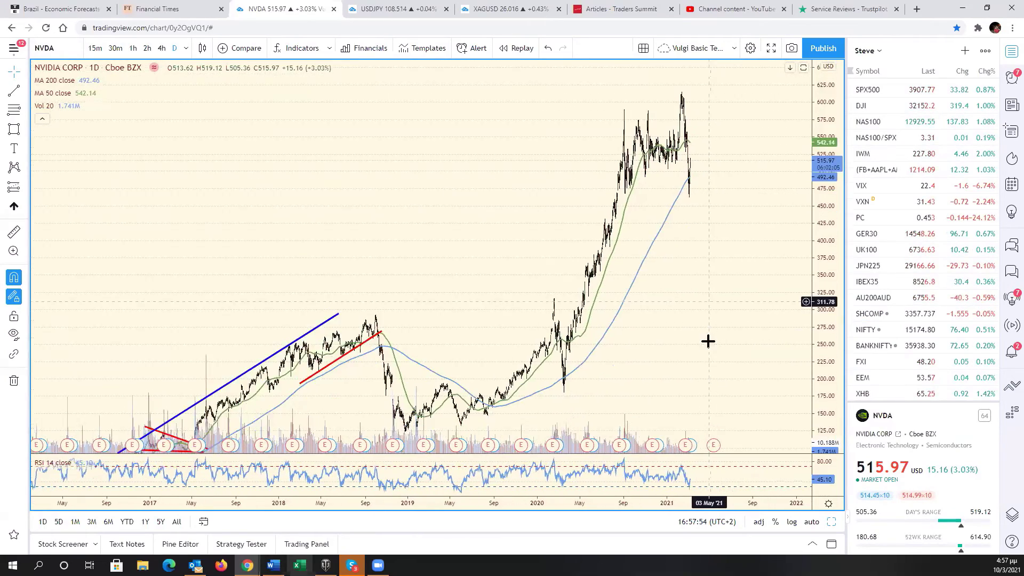
# Draw NVDA's wedge lines from the Aug/Sep 2020 points to spring 2021, plus an RSI trend line
pyautogui.click(14, 91)
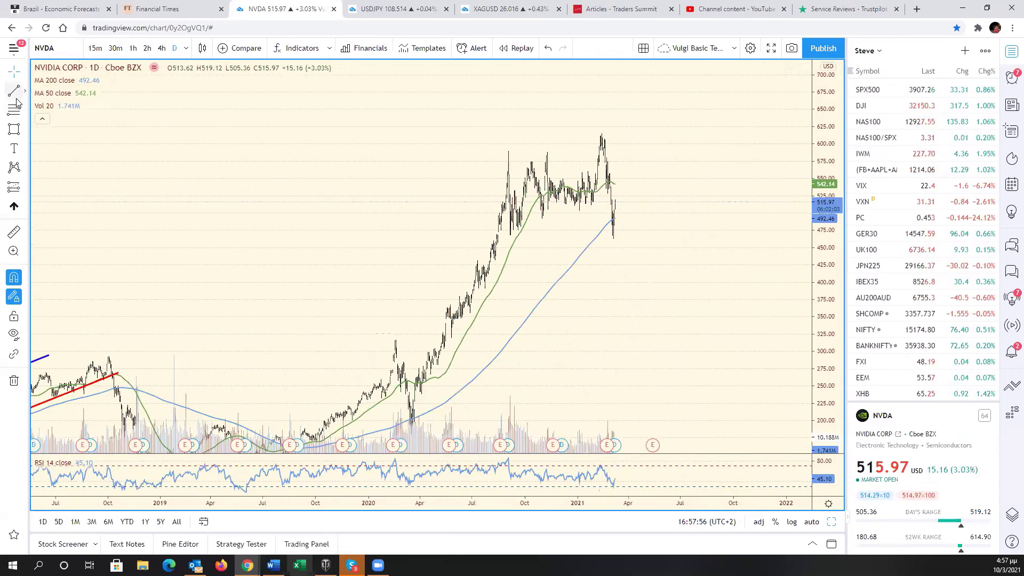
pyautogui.click(507, 152)
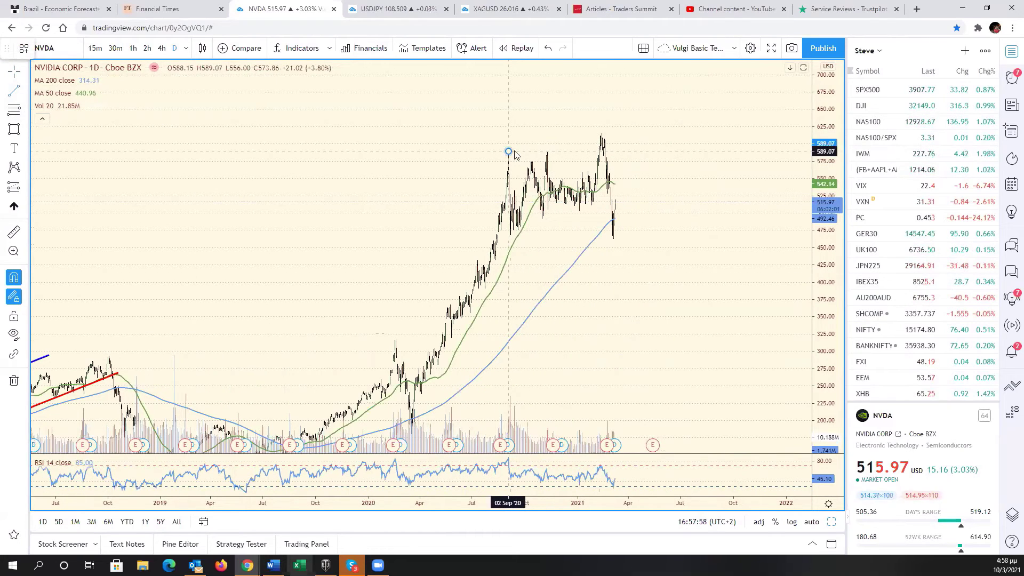
pyautogui.click(635, 127)
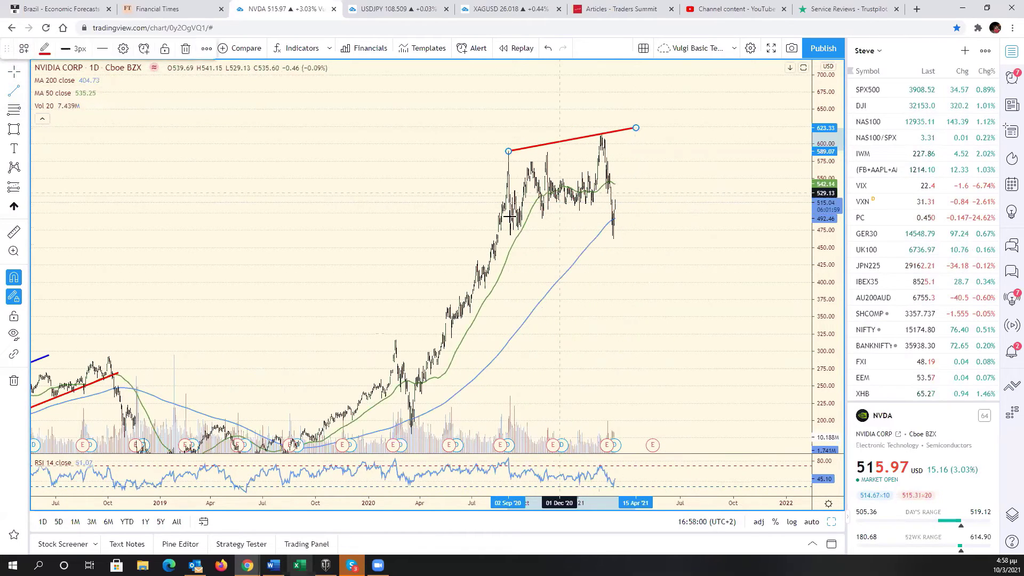
pyautogui.click(495, 245)
pyautogui.click(663, 174)
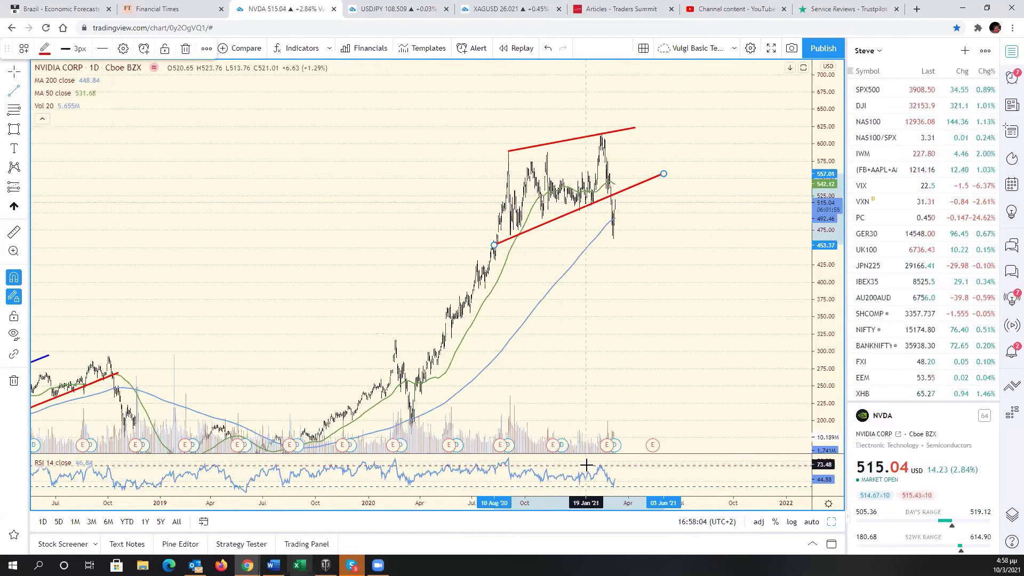
pyautogui.click(502, 457)
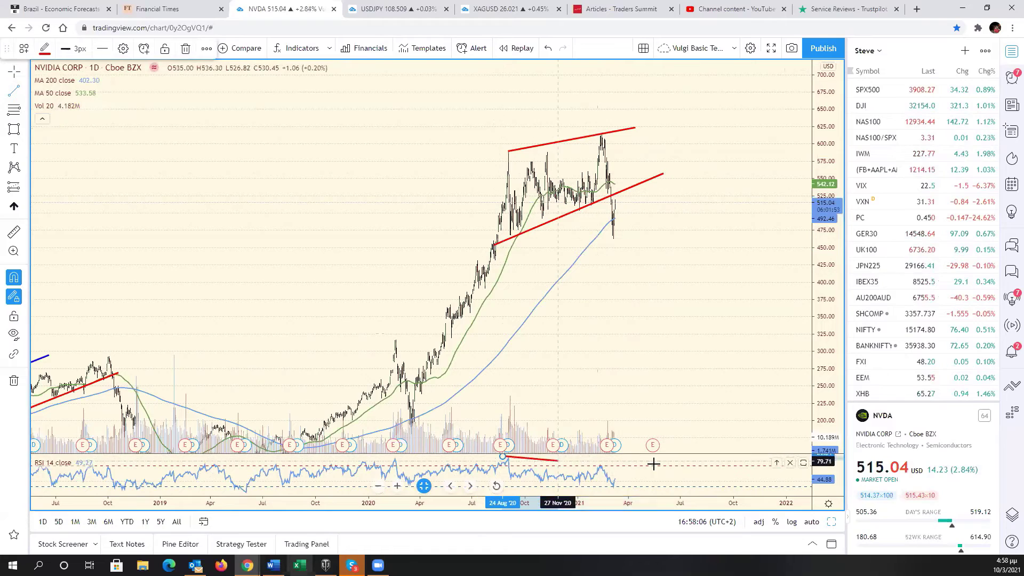
pyautogui.click(660, 469)
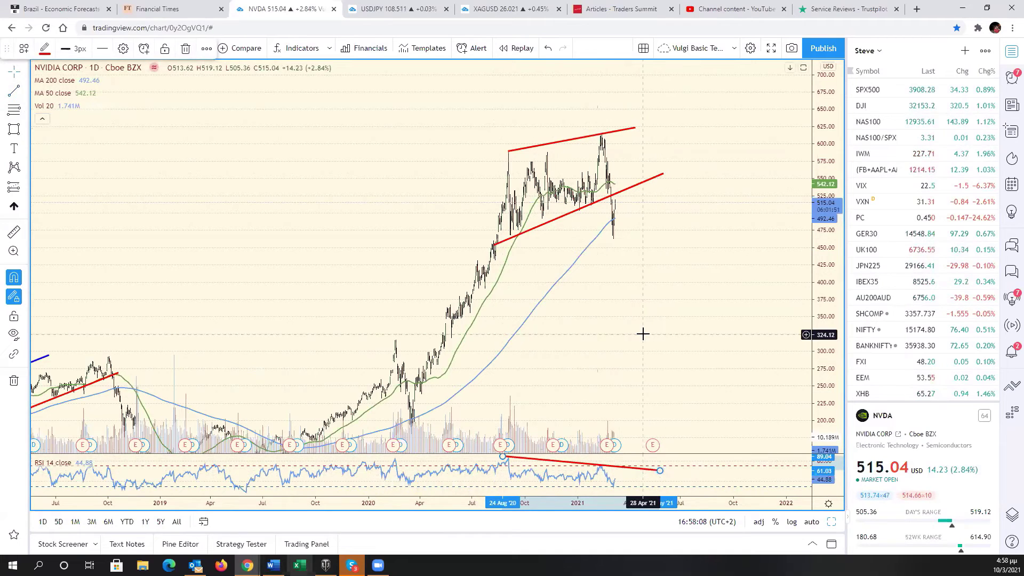
# Add a red projected drop line from about 525 toward 370 below the wedge
pyautogui.scroll(5, 644, 336)
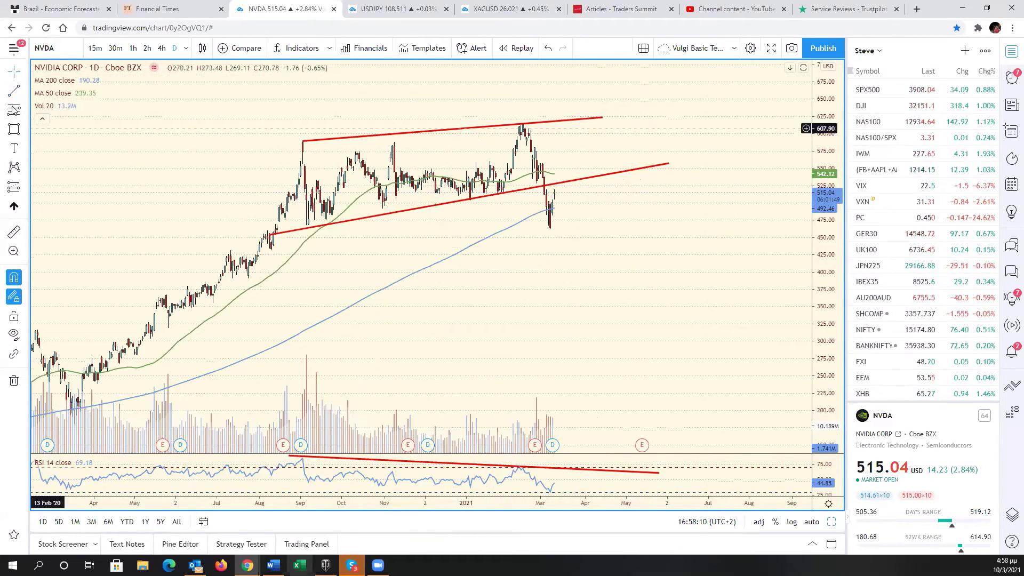
pyautogui.click(558, 185)
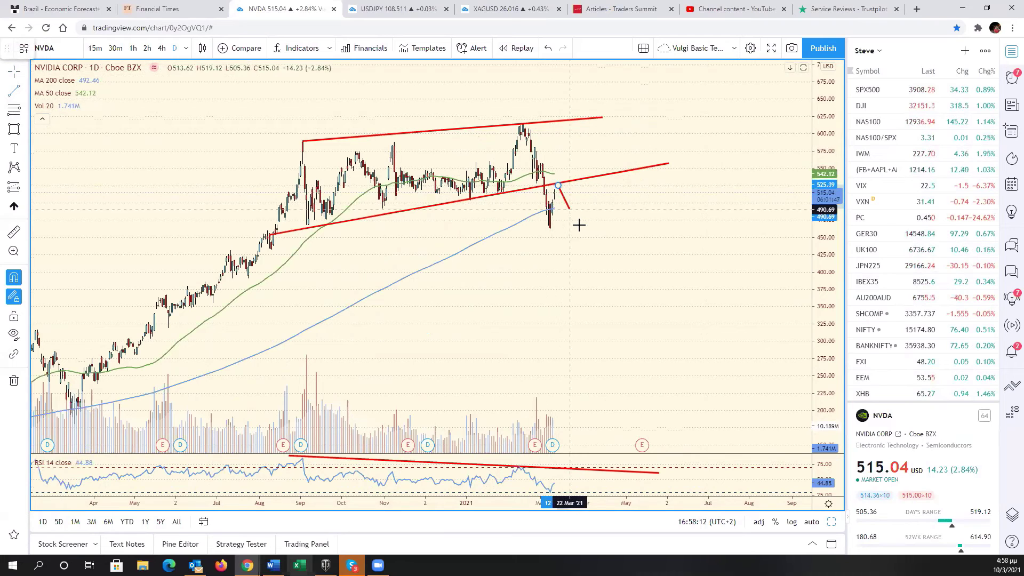
pyautogui.click(609, 296)
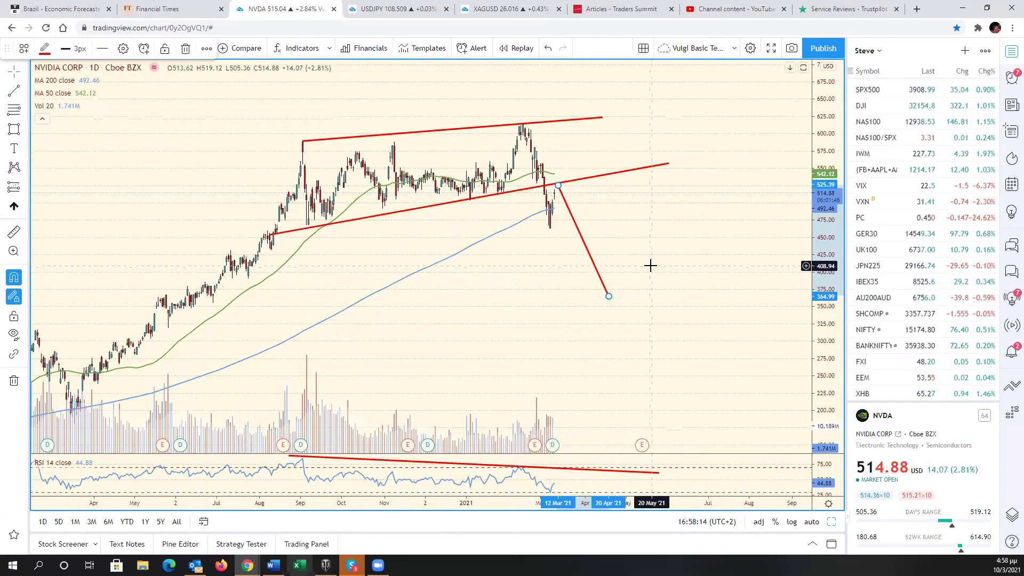
pyautogui.rightClick(635, 252)
pyautogui.click(624, 265)
pyautogui.scroll(-3, 646, 331)
pyautogui.scroll(-2, 646, 331)
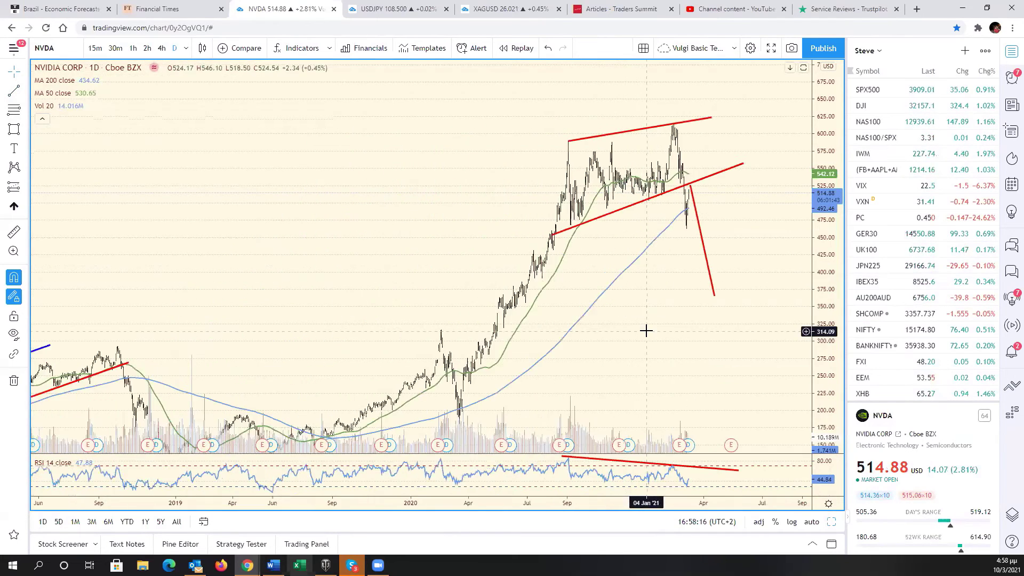
pyautogui.scroll(-3, 624, 327)
pyautogui.scroll(4, 622, 327)
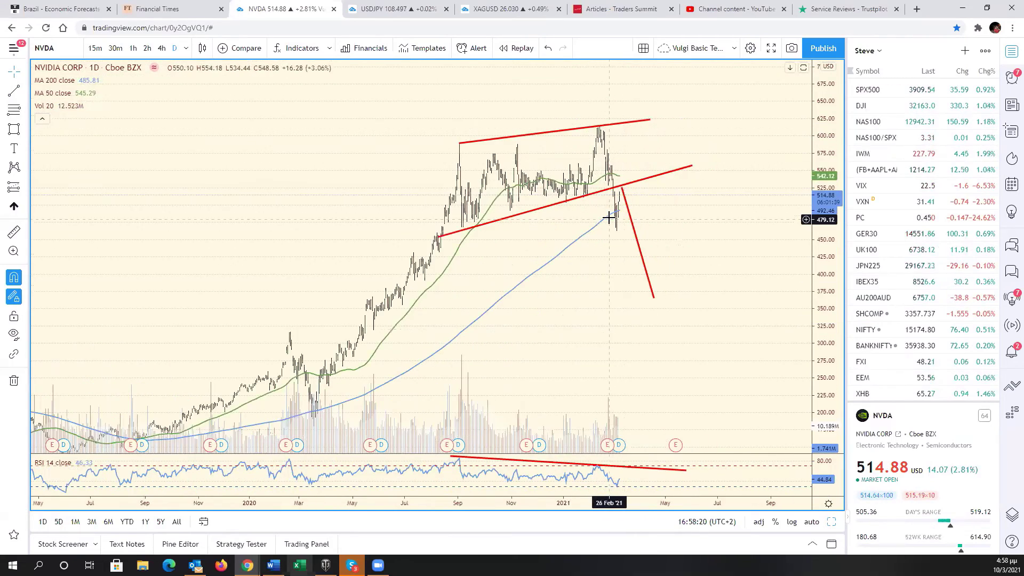
pyautogui.scroll(3, 486, 208)
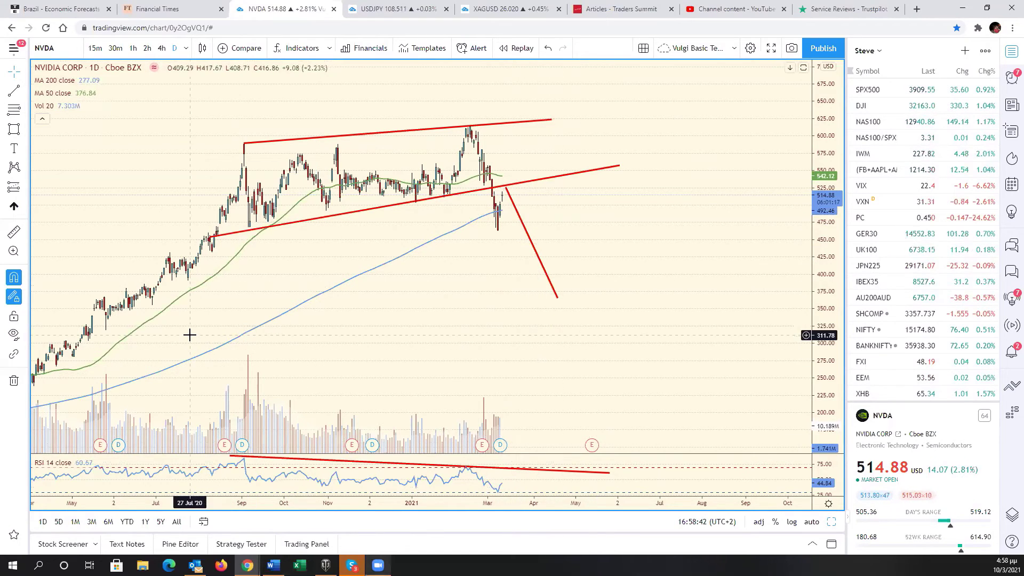
# Load the daily Qualcomm (QCOM) chart via symbol search, correcting typos, and adjust the zoom
pyautogui.click(61, 52)
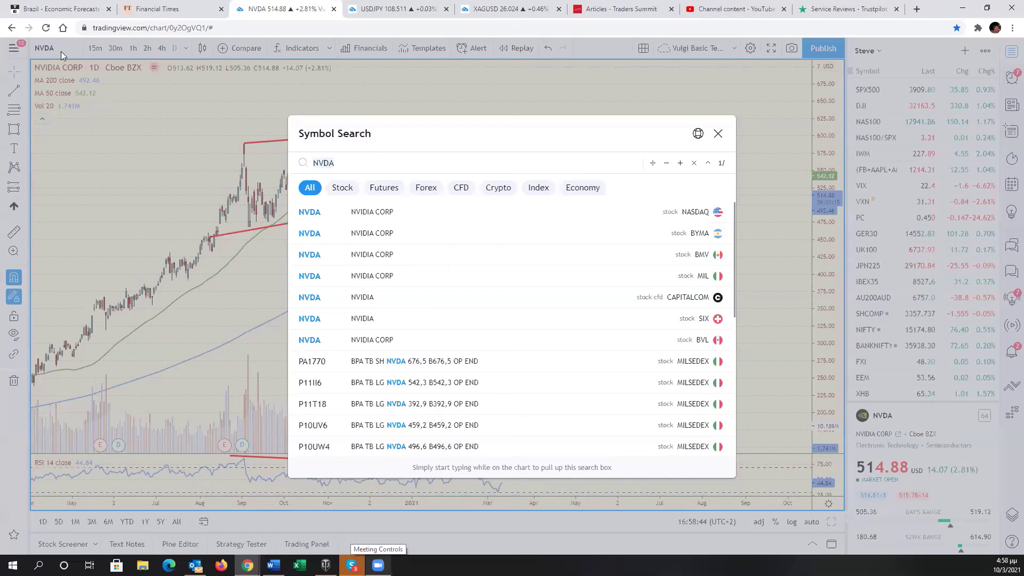
pyautogui.write('WUAL')
pyautogui.press('BackSpace')
pyautogui.press('BackSpace')
pyautogui.press('BackSpace')
pyautogui.press('BackSpace')
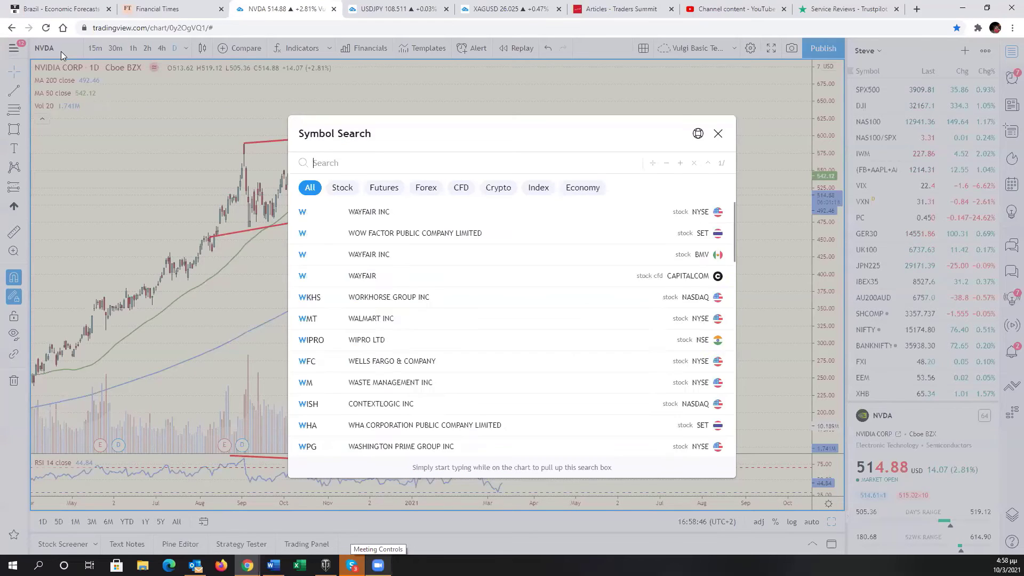
pyautogui.write('QUAL')
pyautogui.press('BackSpace')
pyautogui.press('BackSpace')
pyautogui.press('BackSpace')
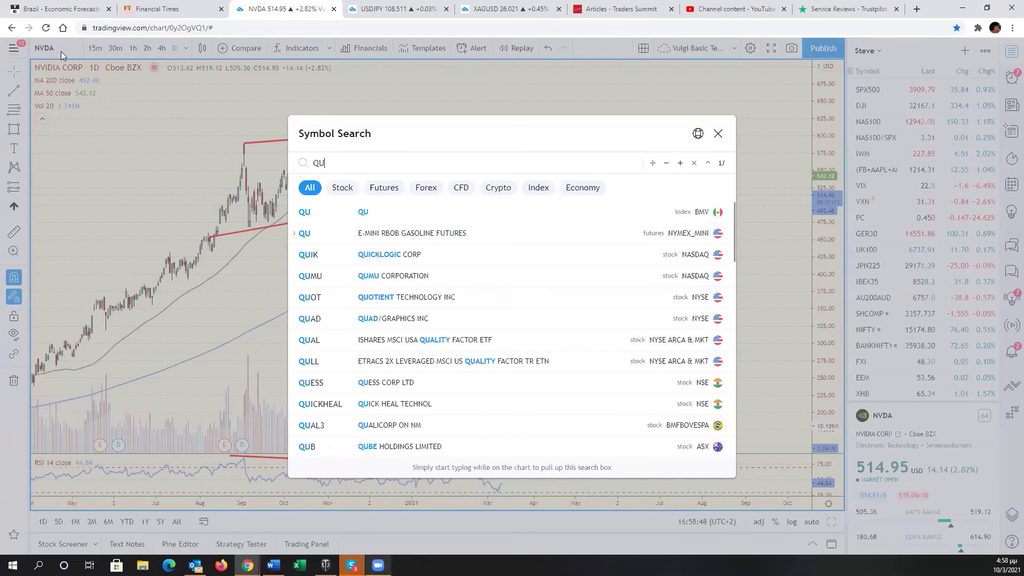
pyautogui.write('COM')
pyautogui.press('Return')
pyautogui.scroll(-10, 382, 224)
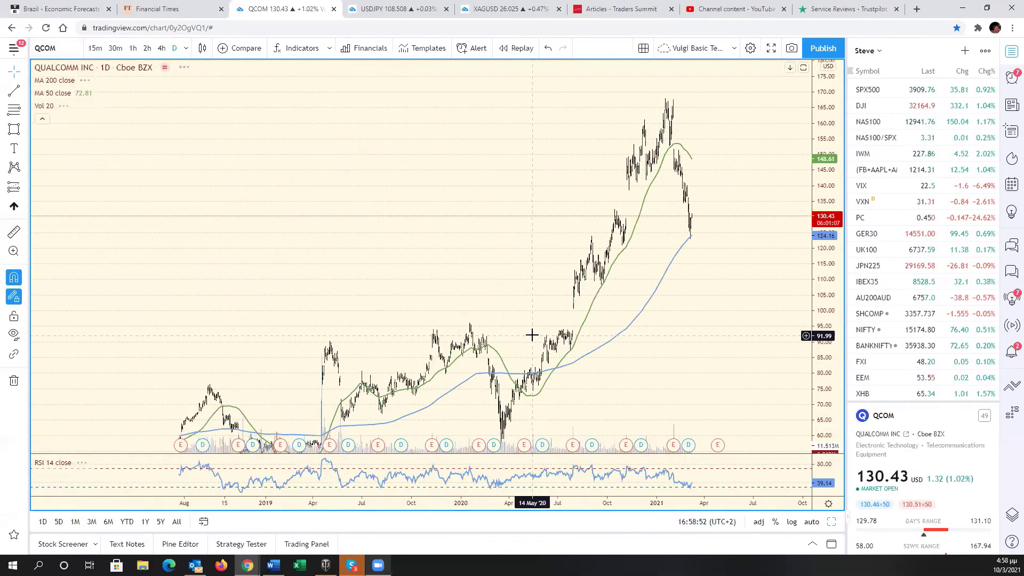
pyautogui.scroll(8, 532, 335)
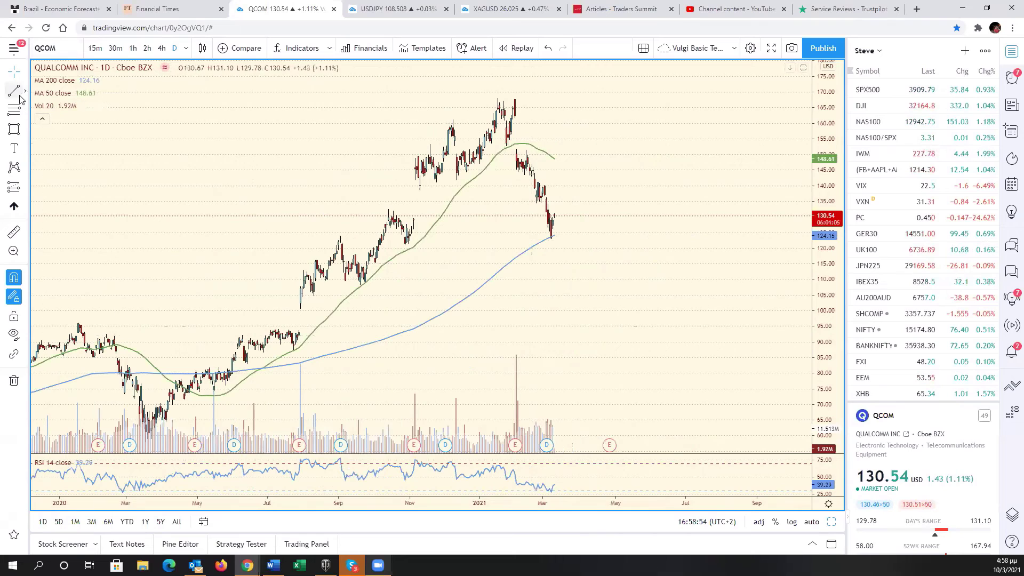
# Draw QCOM's rising wedge from the October low and compress the price scale
pyautogui.click(551, 83)
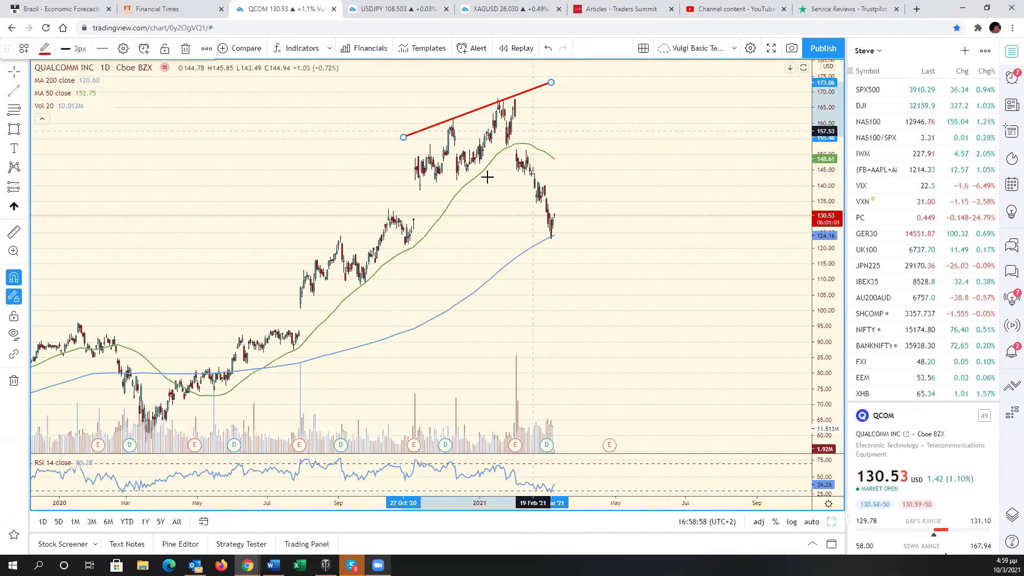
pyautogui.click(406, 245)
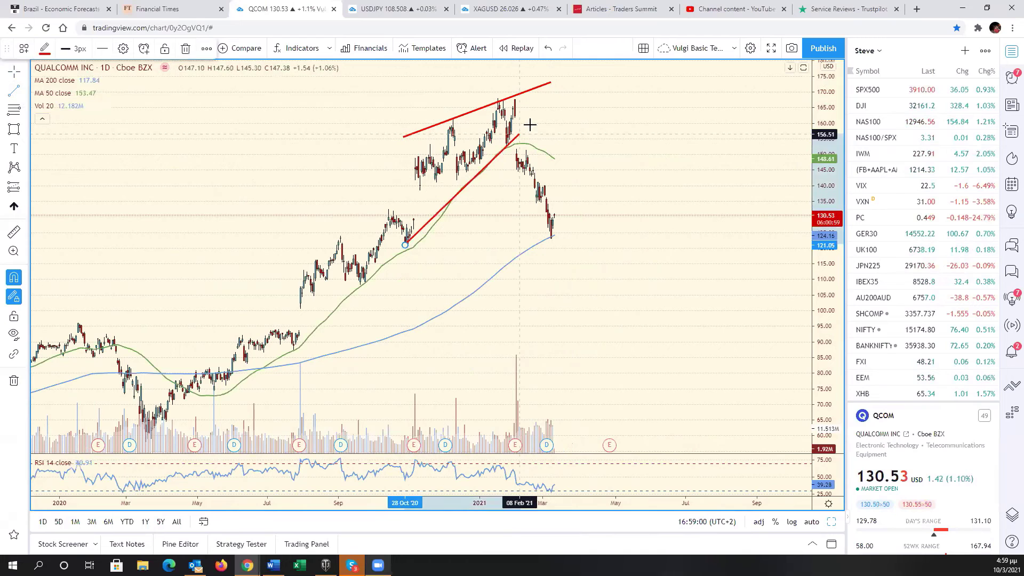
pyautogui.click(543, 92)
pyautogui.scroll(-2, 517, 240)
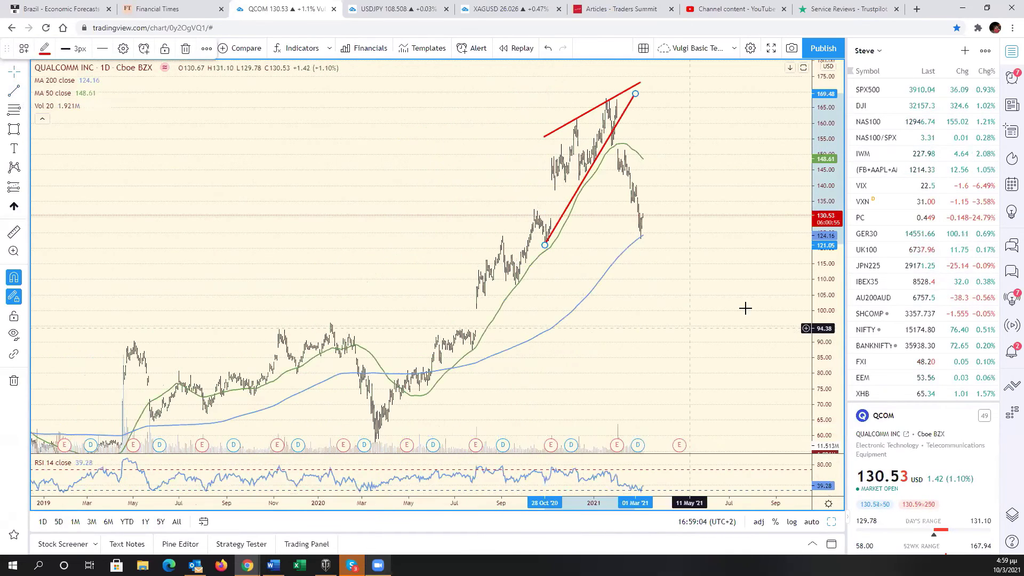
pyautogui.moveTo(819, 329); pyautogui.dragTo(815, 376)
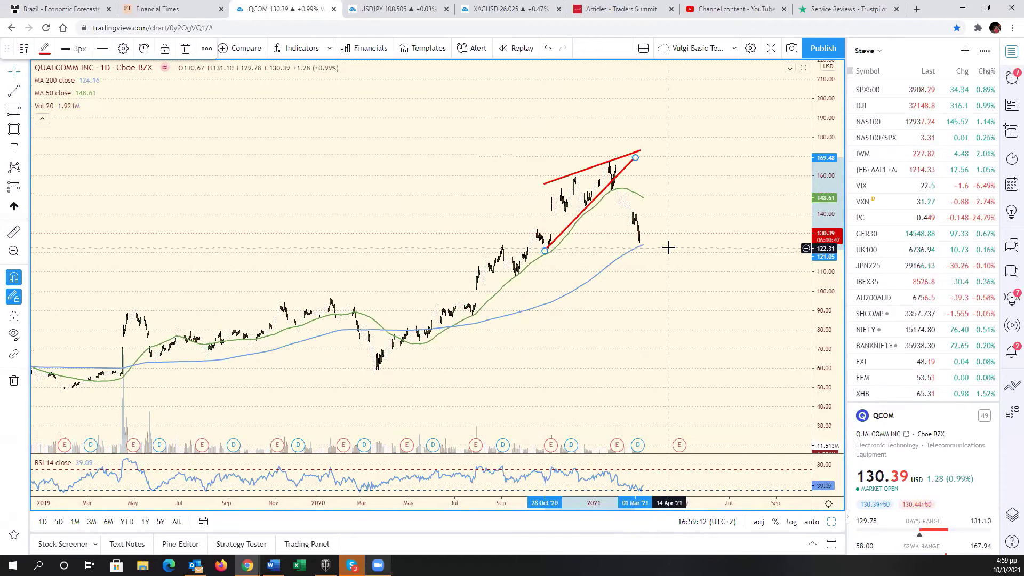
pyautogui.scroll(1, 668, 247)
pyautogui.scroll(2, 668, 247)
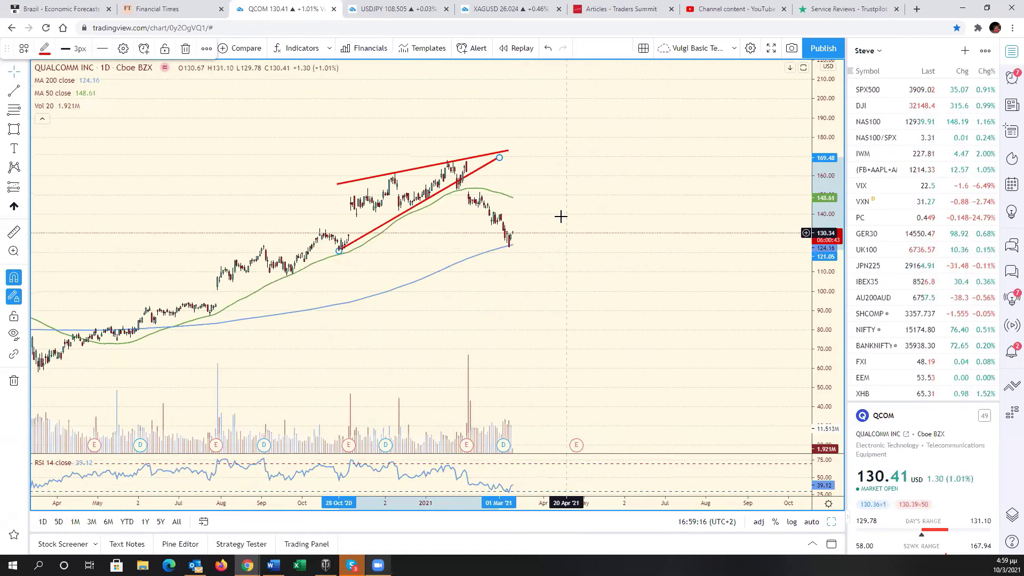
# Draw a red rectangle zone around 141–143
pyautogui.click(14, 129)
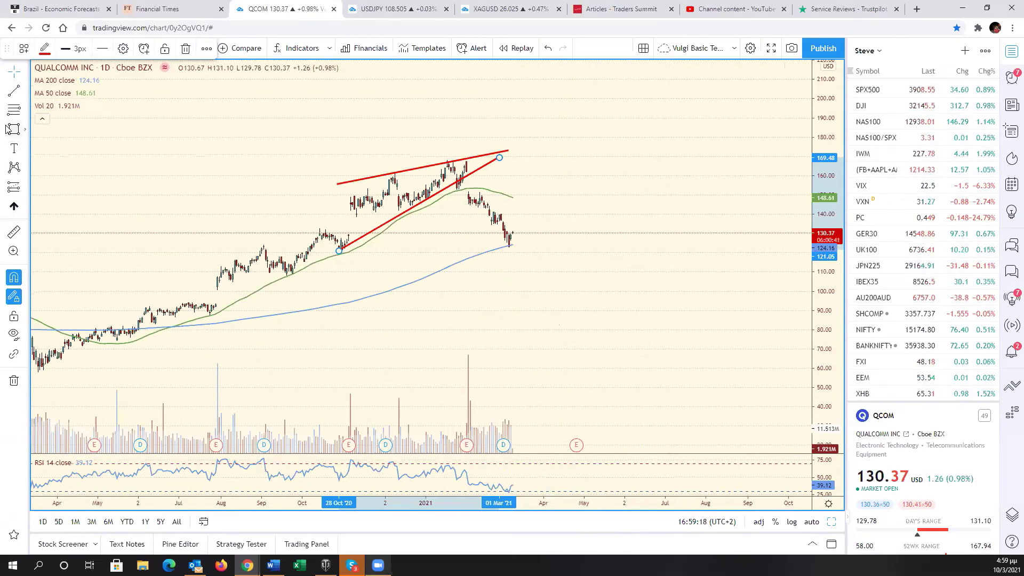
pyautogui.click(342, 212)
pyautogui.click(630, 205)
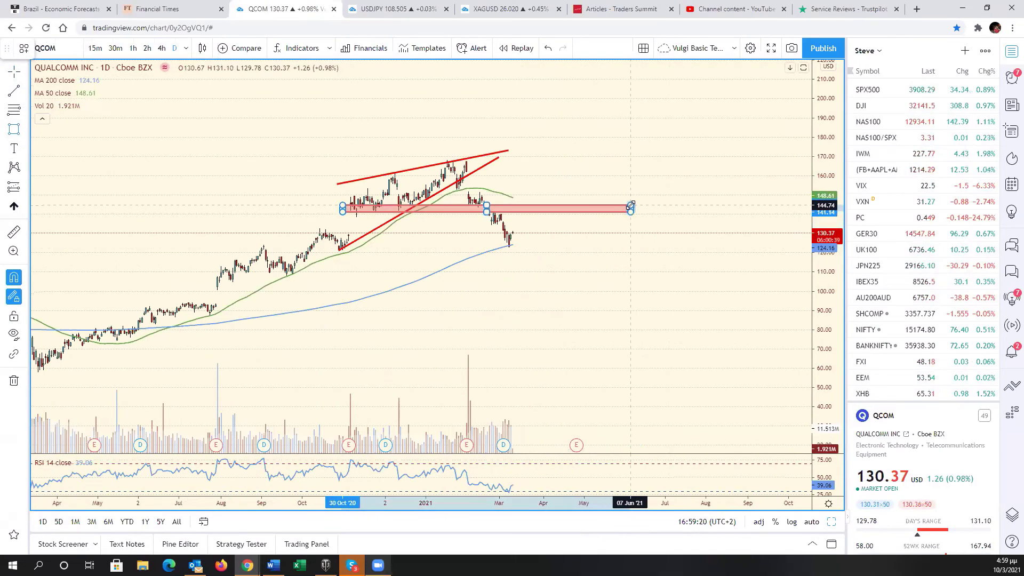
# Draw a projected path up to the zone, down near 96, then up to about 200, then restore the grid
pyautogui.click(14, 93)
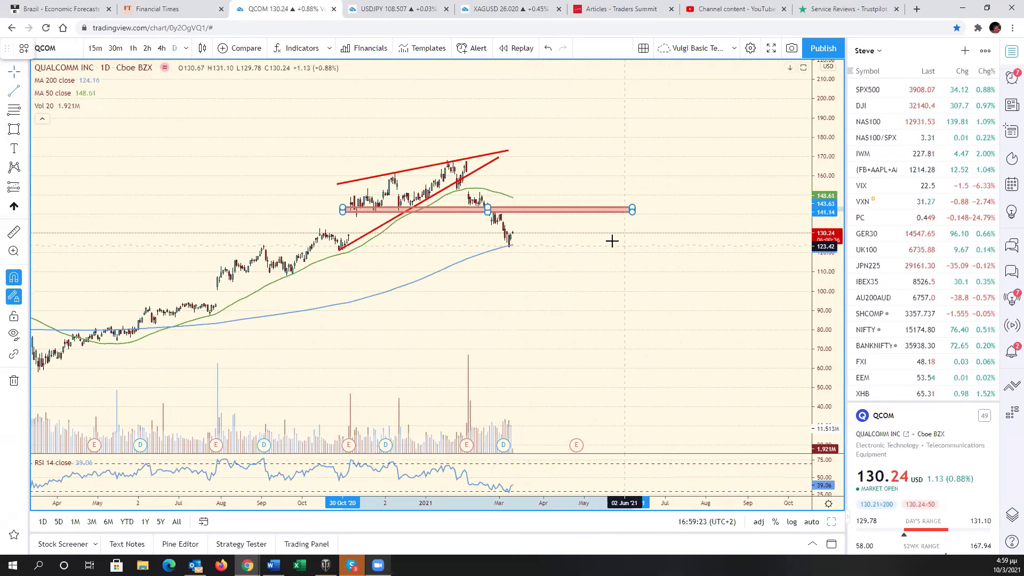
pyautogui.click(515, 232)
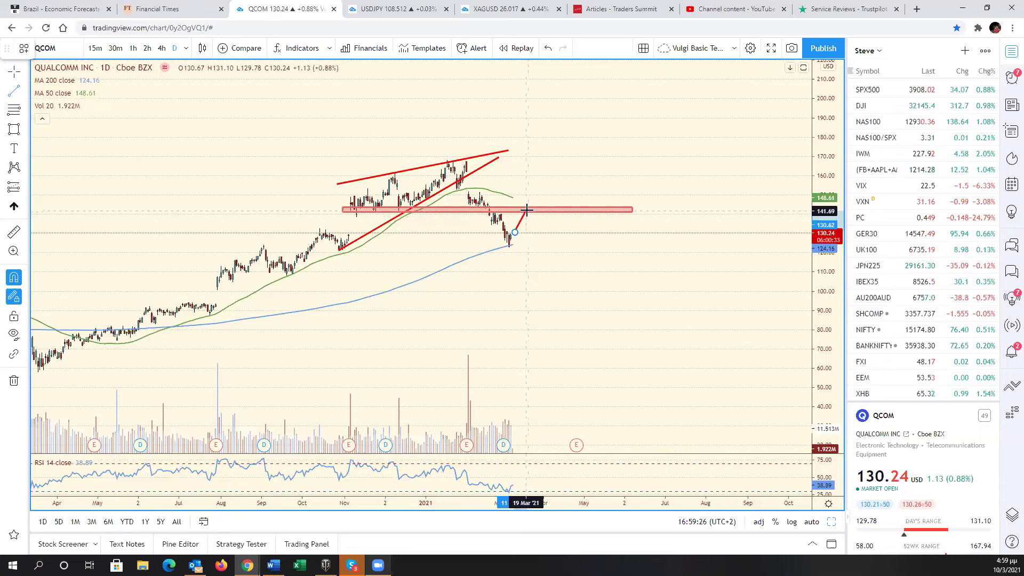
pyautogui.click(527, 210)
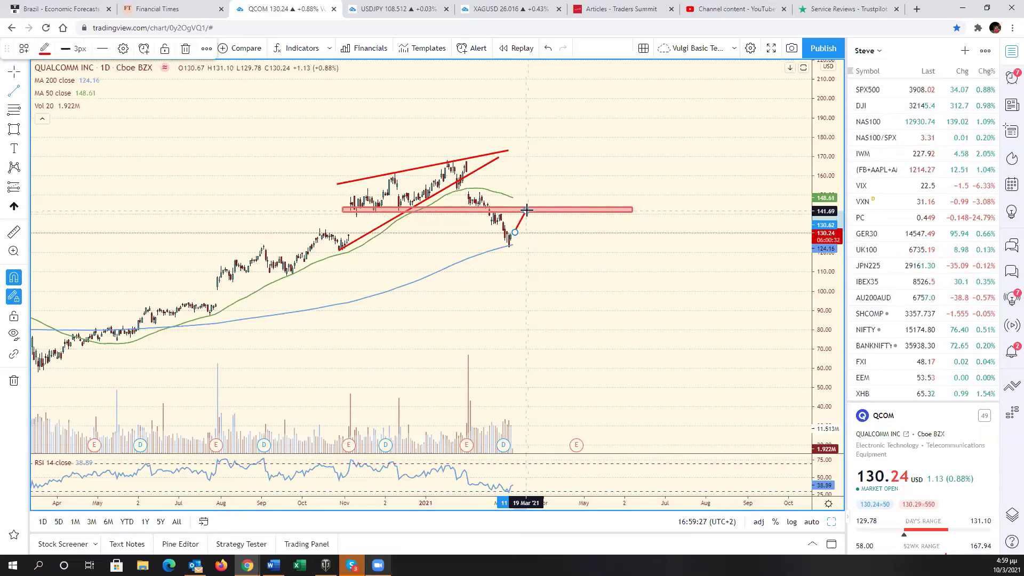
pyautogui.click(566, 298)
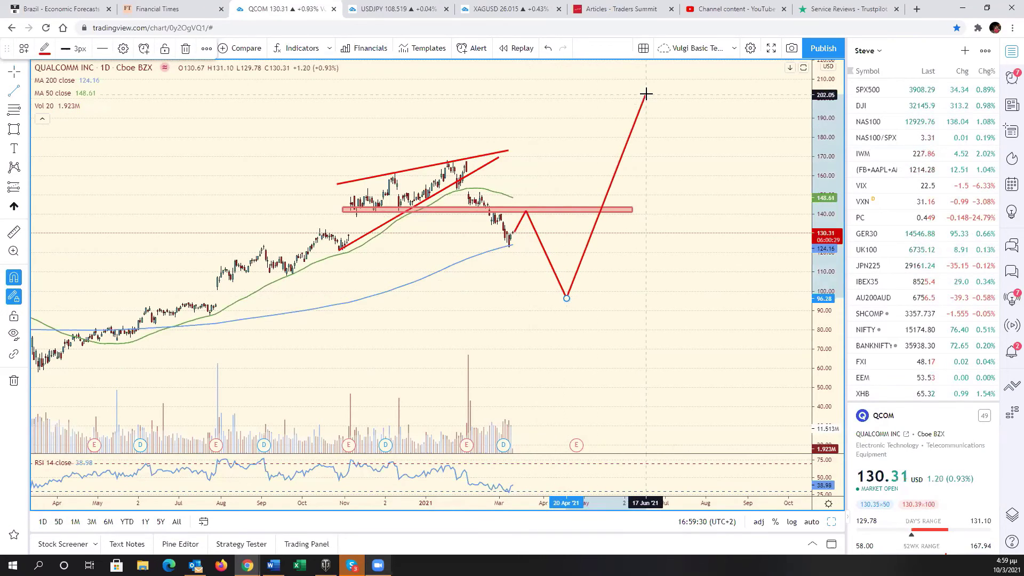
pyautogui.doubleClick(677, 101)
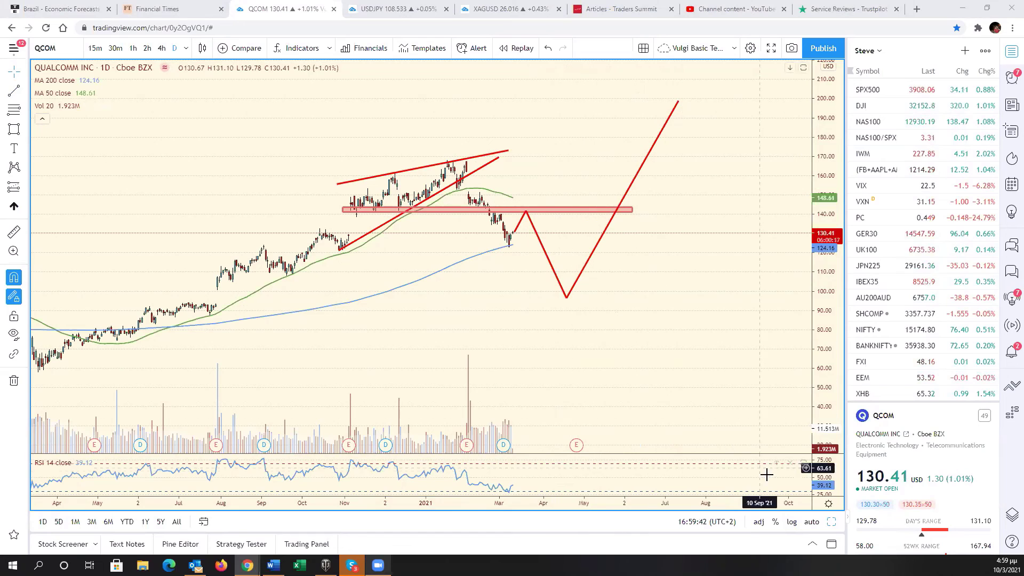
pyautogui.click(811, 523)
pyautogui.click(833, 522)
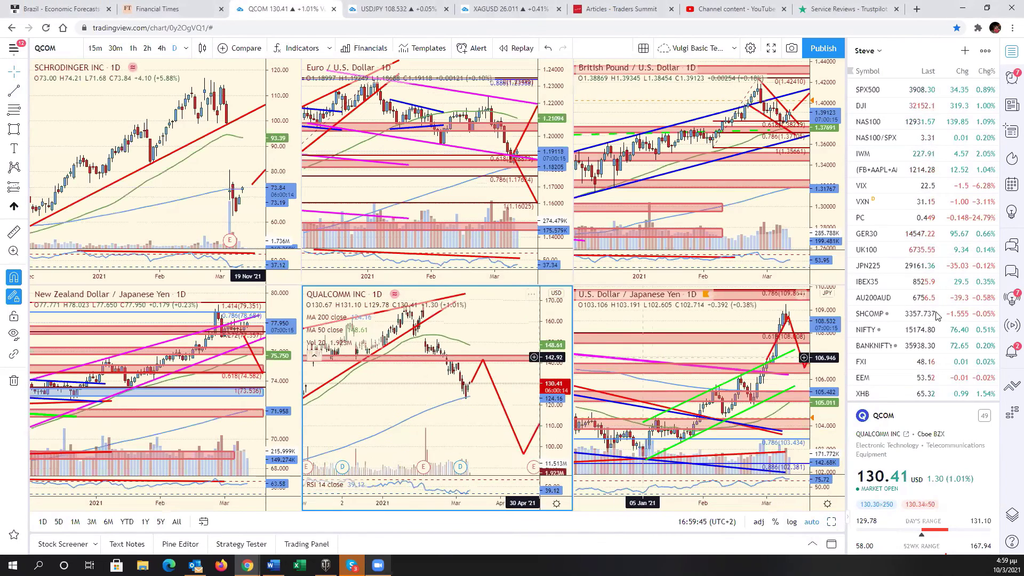
# Load USDCAD from the watchlist into the middle chart and maximize it with Alt+Enter
pyautogui.scroll(-5, 910, 326)
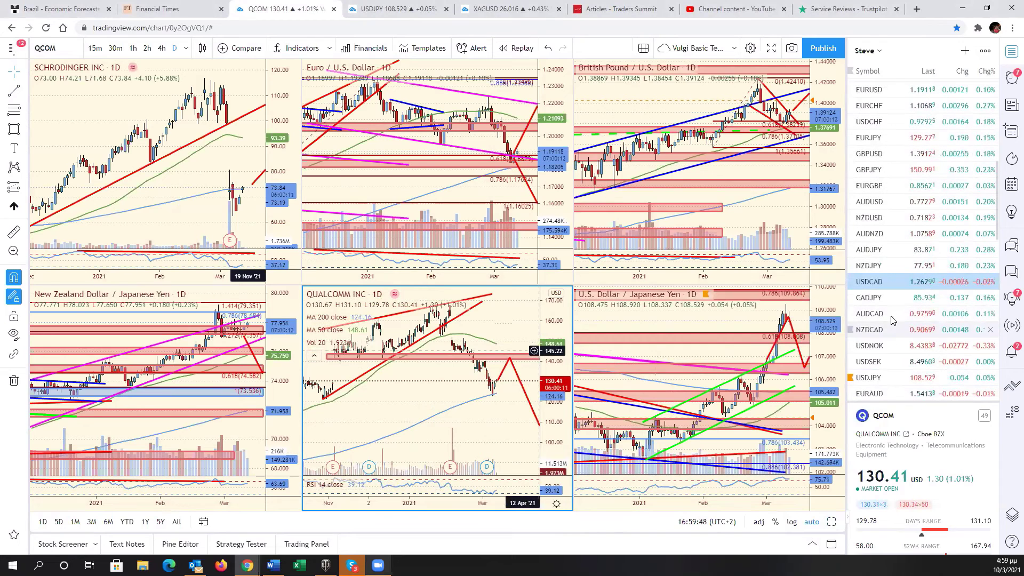
pyautogui.click(895, 282)
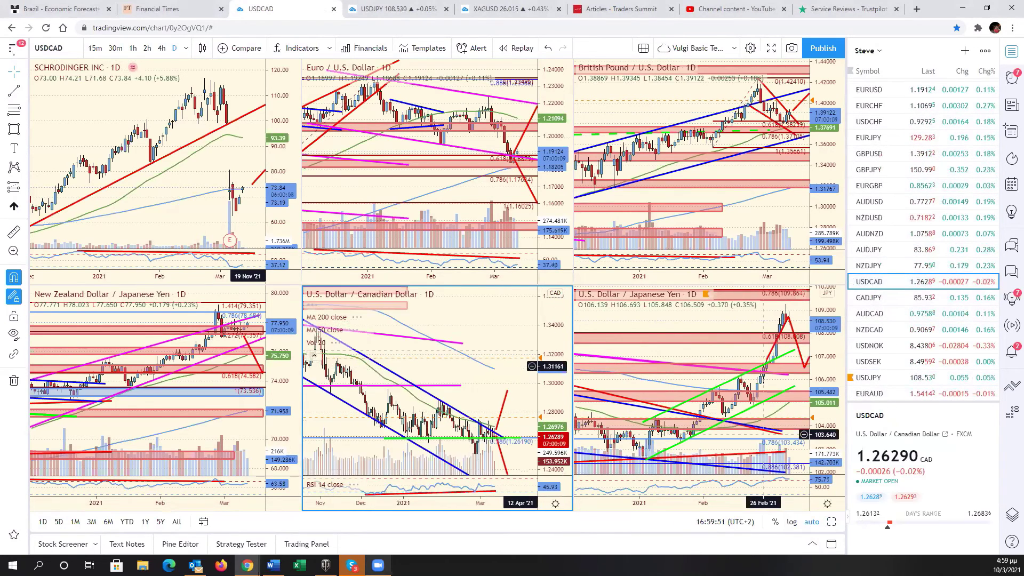
pyautogui.hotkey('alt', 'Return')
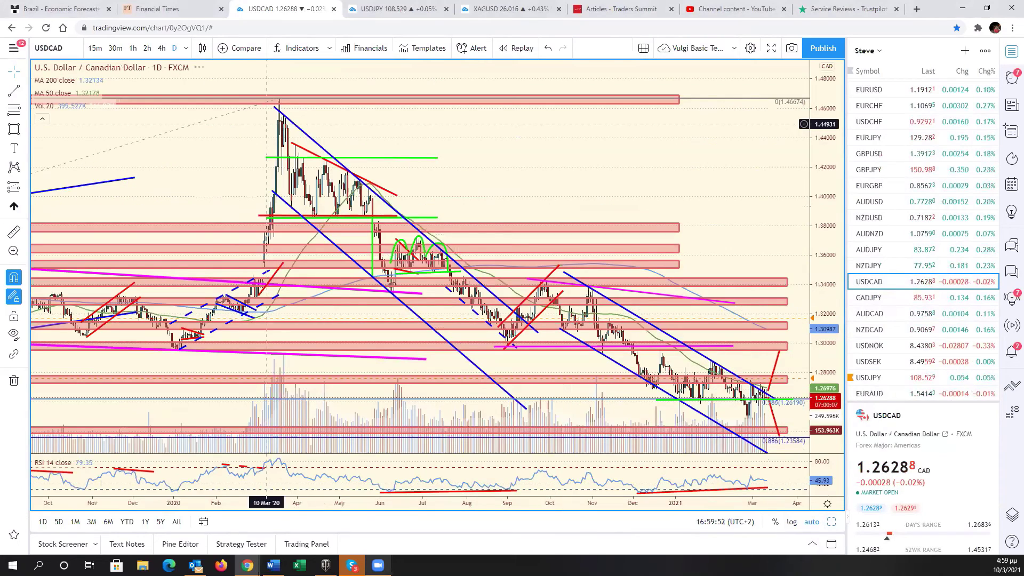
pyautogui.scroll(5, 770, 409)
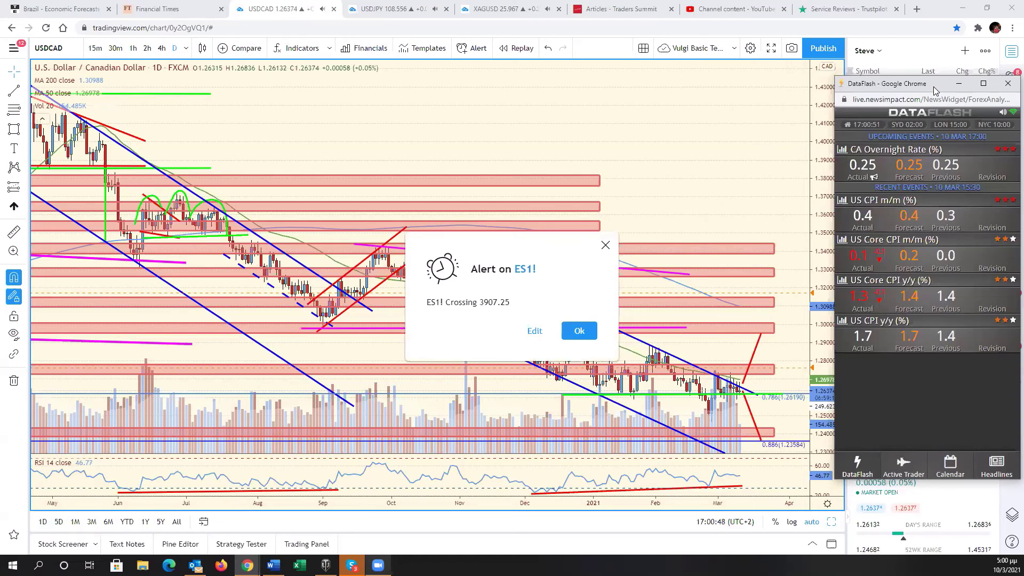
# Dismiss the ES1! alert, pan USDCAD toward earlier dates, and restore the six-chart grid
pyautogui.click(590, 329)
pyautogui.click(590, 330)
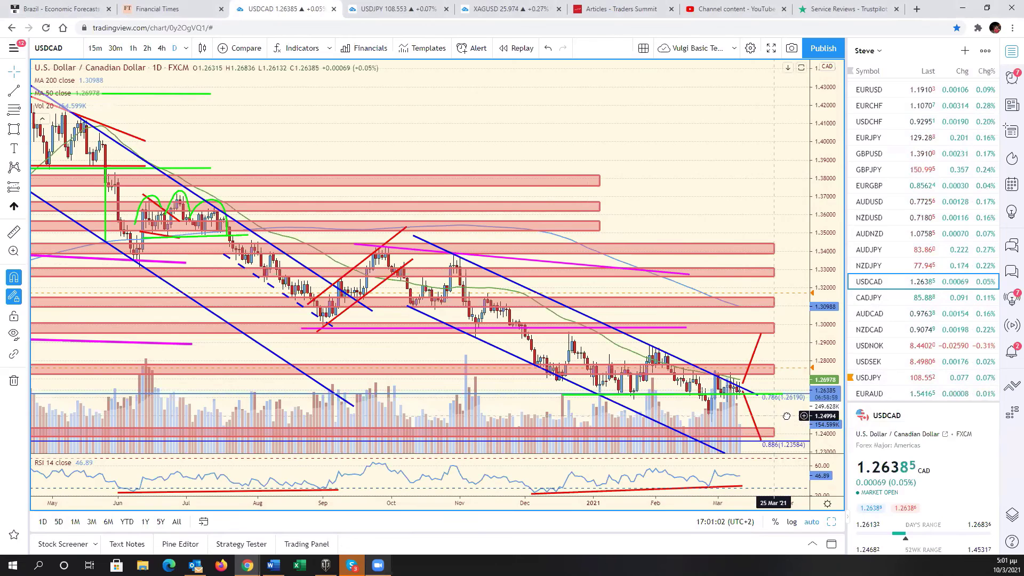
pyautogui.moveTo(774, 415); pyautogui.dragTo(826, 414)
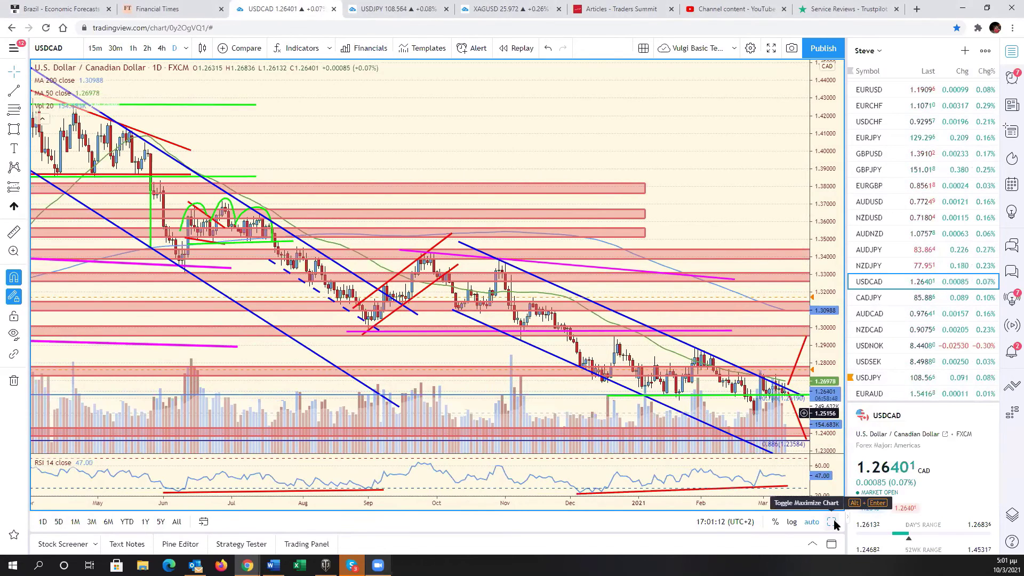
pyautogui.hotkey('alt', 'Return')
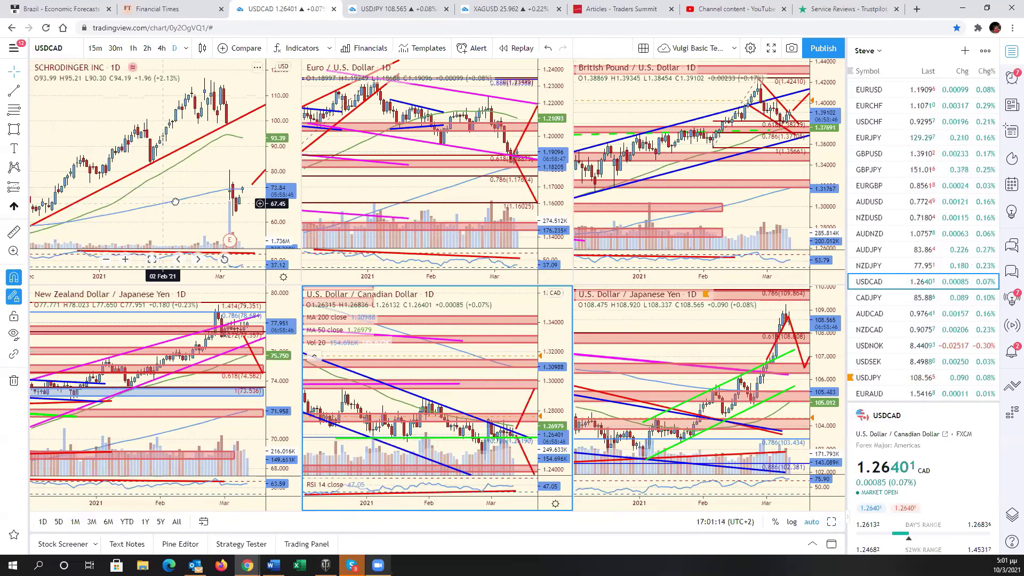
# Maximize the S&P 500 chart, move its Fibonacci extension base to early March, then restore the grid
pyautogui.click(926, 89)
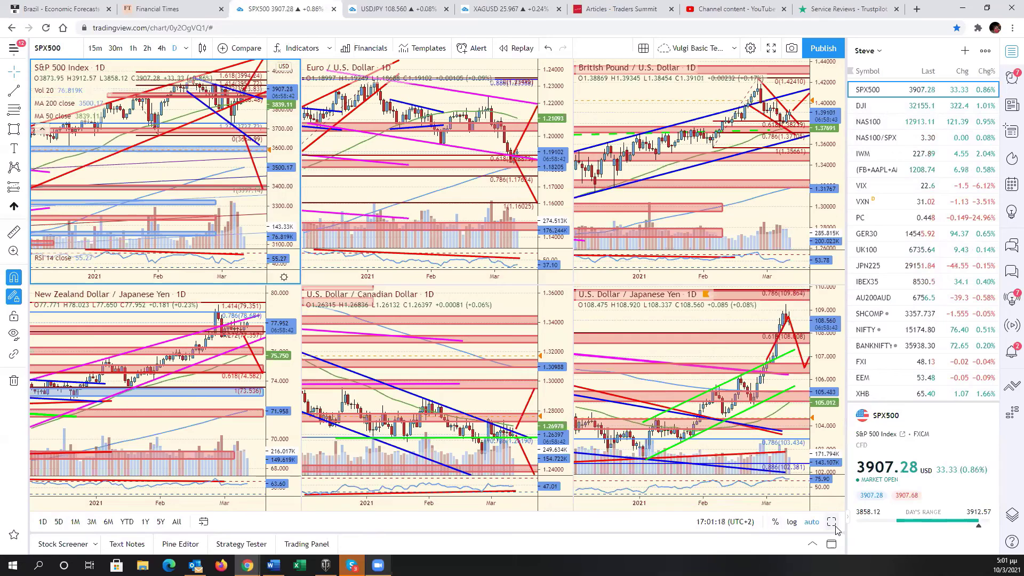
pyautogui.hotkey('alt', 'Return')
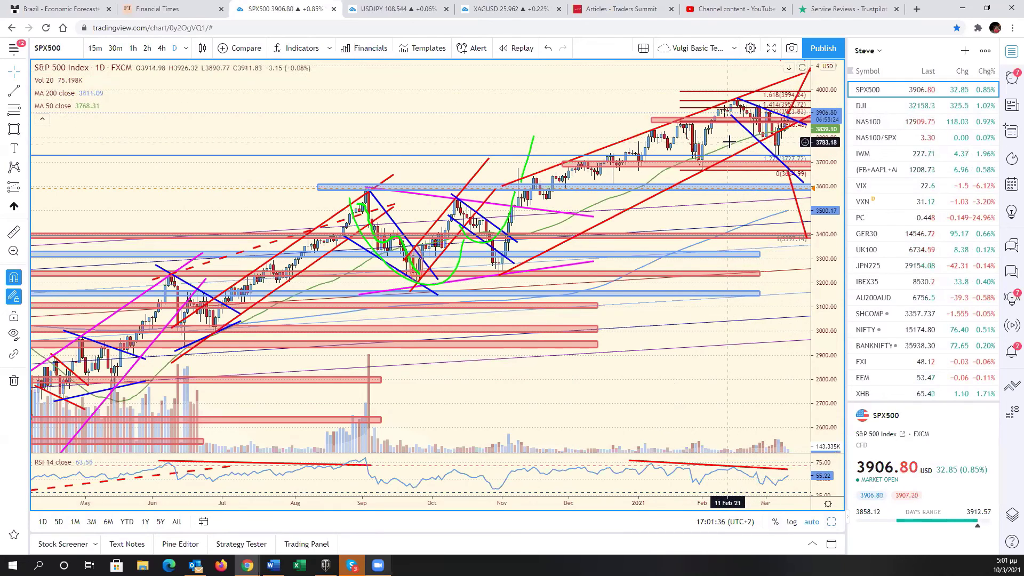
pyautogui.moveTo(724, 139)
pyautogui.mouseDown()
pyautogui.moveTo(587, 155)
pyautogui.moveTo(621, 126)
pyautogui.moveTo(623, 86)
pyautogui.moveTo(623, 100)
pyautogui.mouseUp()
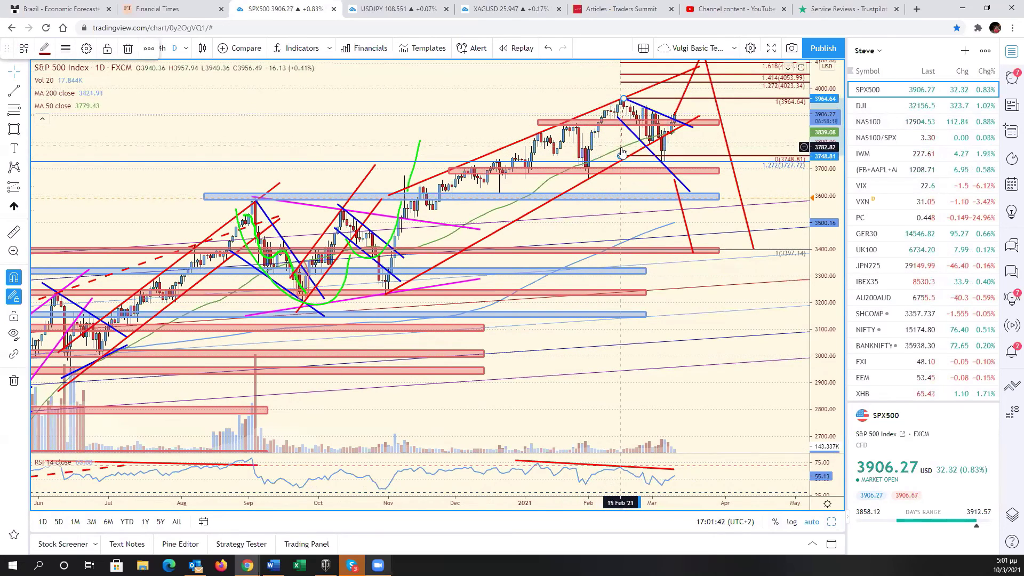
pyautogui.moveTo(620, 156); pyautogui.dragTo(662, 167)
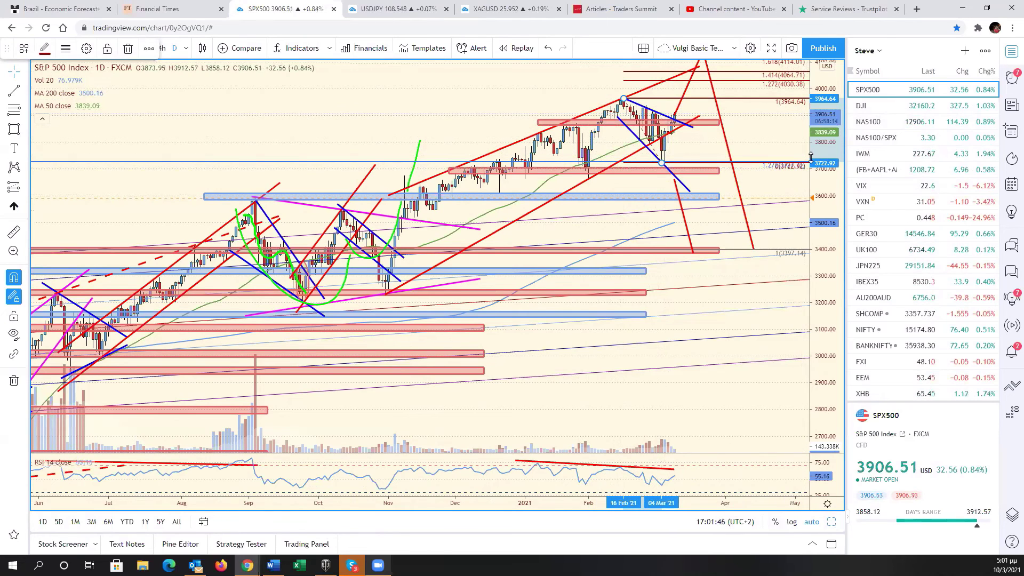
pyautogui.moveTo(811, 128)
pyautogui.mouseDown()
pyautogui.moveTo(785, 163)
pyautogui.moveTo(778, 207)
pyautogui.mouseUp()
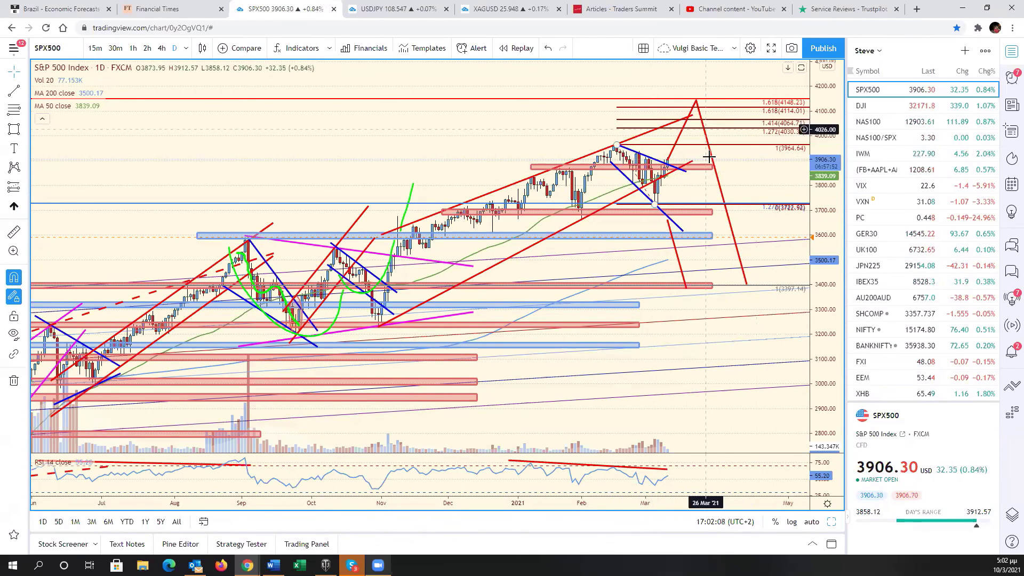
pyautogui.moveTo(754, 176); pyautogui.dragTo(810, 180)
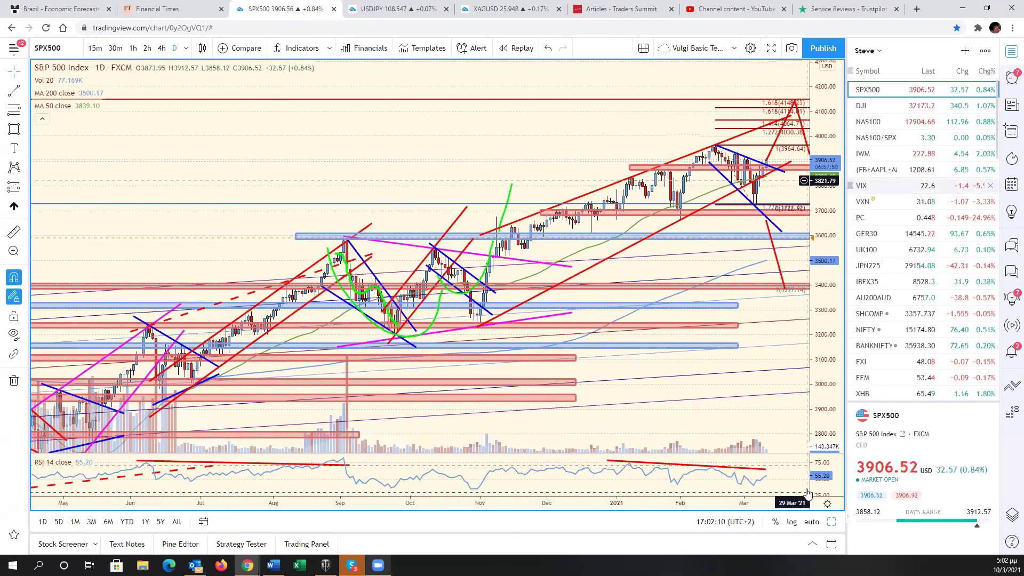
pyautogui.click(832, 522)
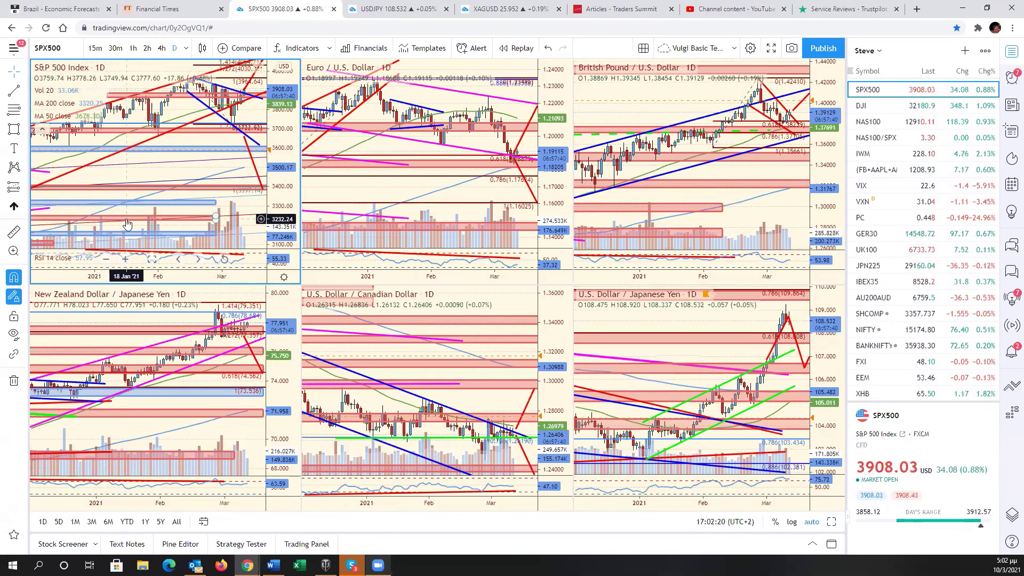
# Load DIS into the top-left chart, maximize it, and extend the red support line right
pyautogui.click(76, 54)
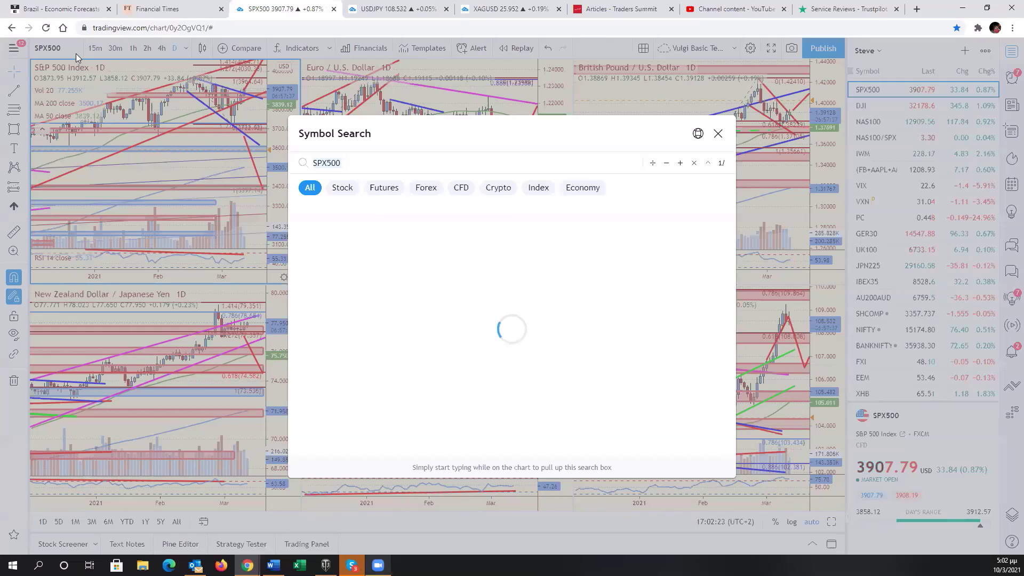
pyautogui.write('DIS')
pyautogui.press('Return')
pyautogui.hotkey('alt', 'Return')
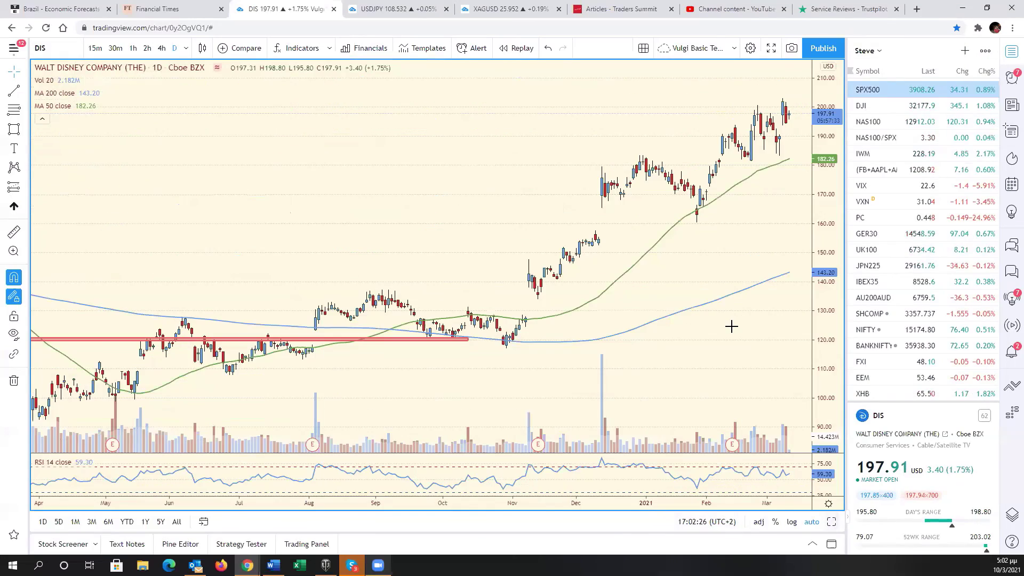
pyautogui.scroll(-5, 741, 352)
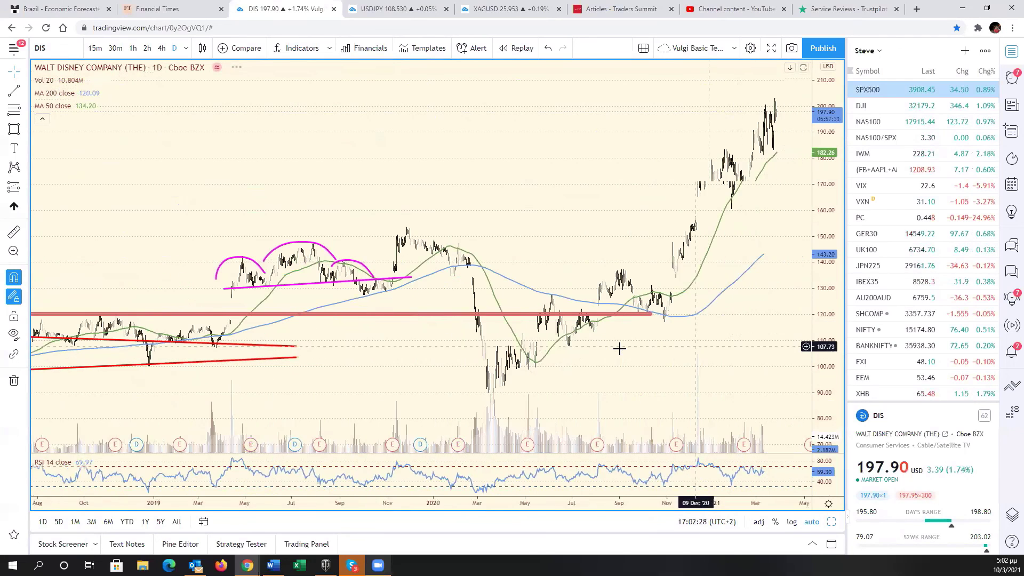
pyautogui.moveTo(576, 314); pyautogui.dragTo(743, 313)
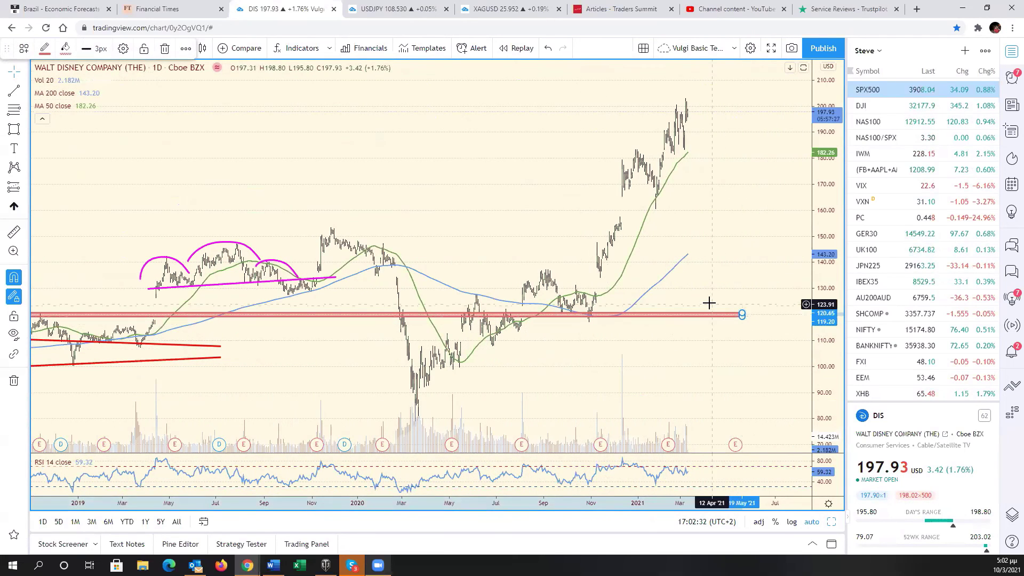
pyautogui.scroll(2, 415, 193)
pyautogui.scroll(1, 415, 193)
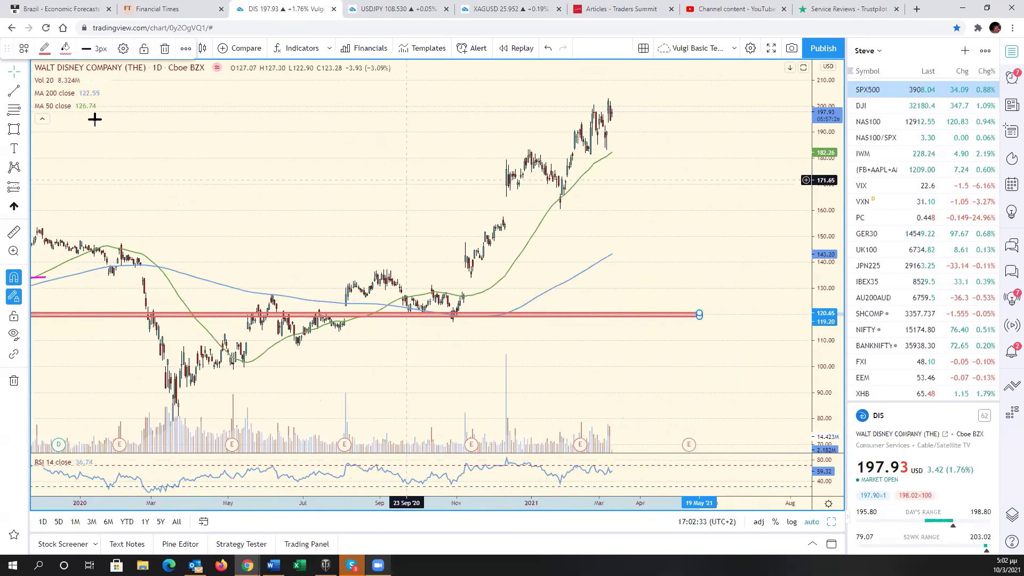
# Draw DIS's rising wedge from the December high and late-January low, plus a falling RSI line
pyautogui.click(13, 93)
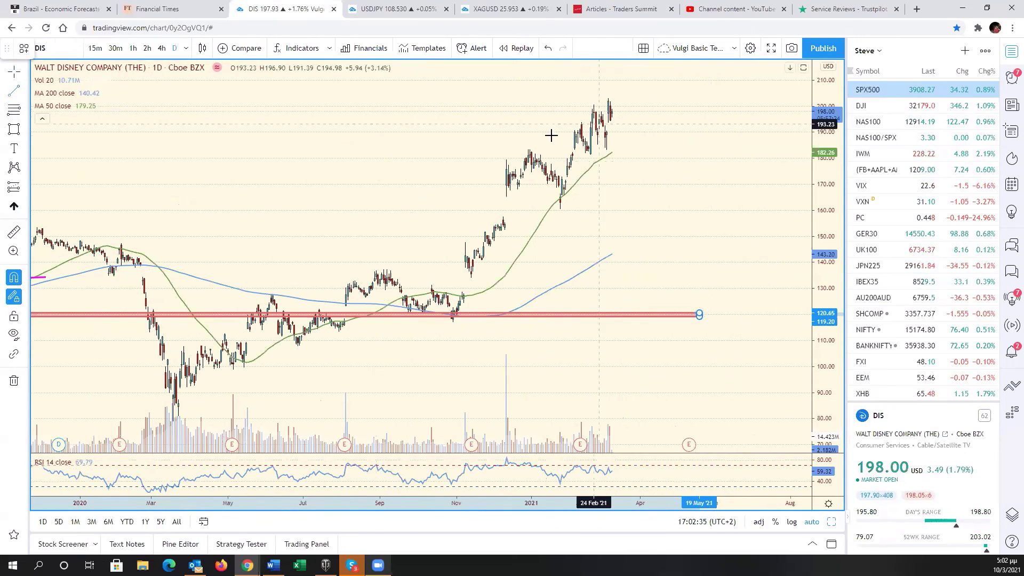
pyautogui.click(506, 160)
pyautogui.click(649, 70)
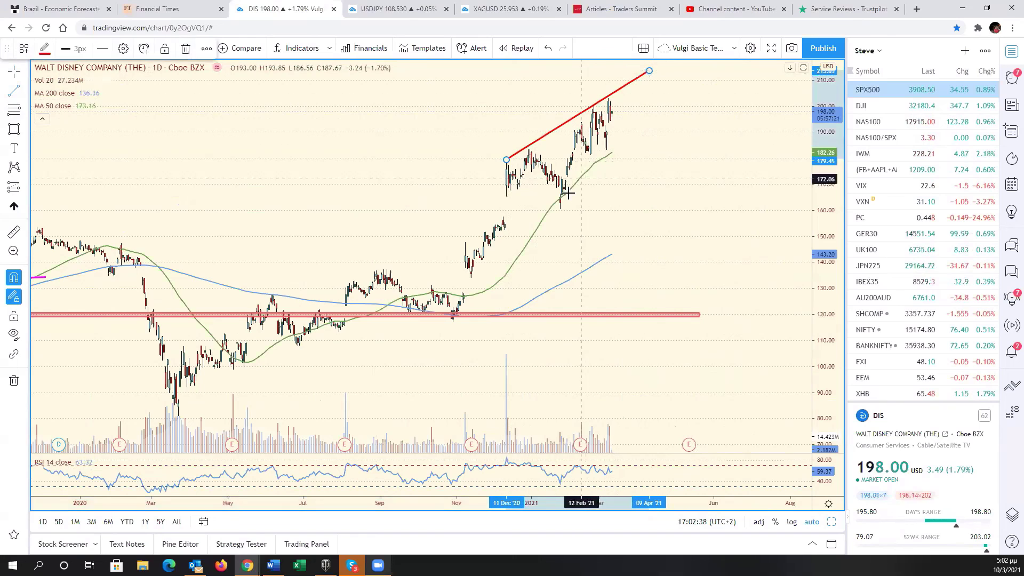
pyautogui.click(560, 209)
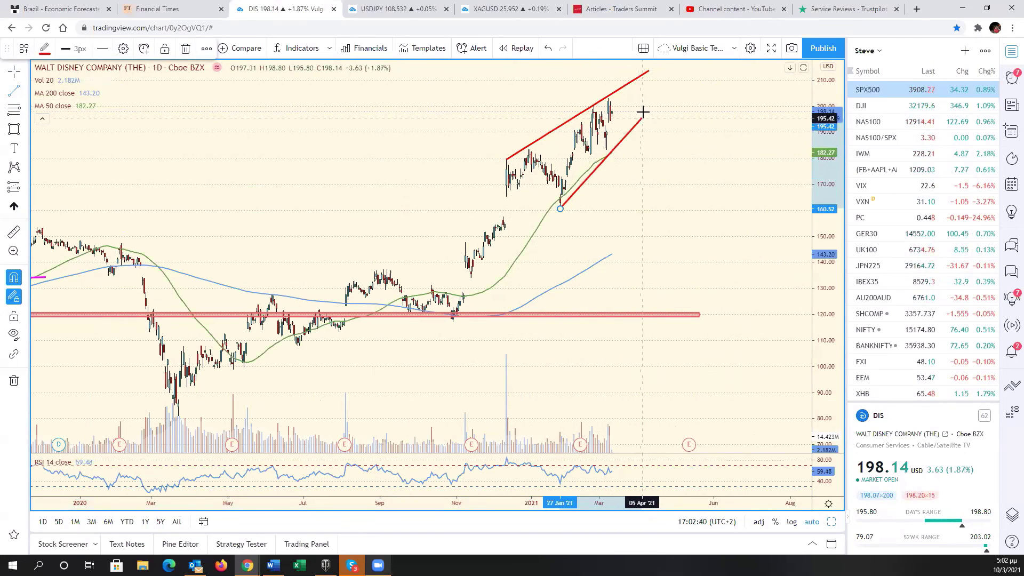
pyautogui.click(649, 93)
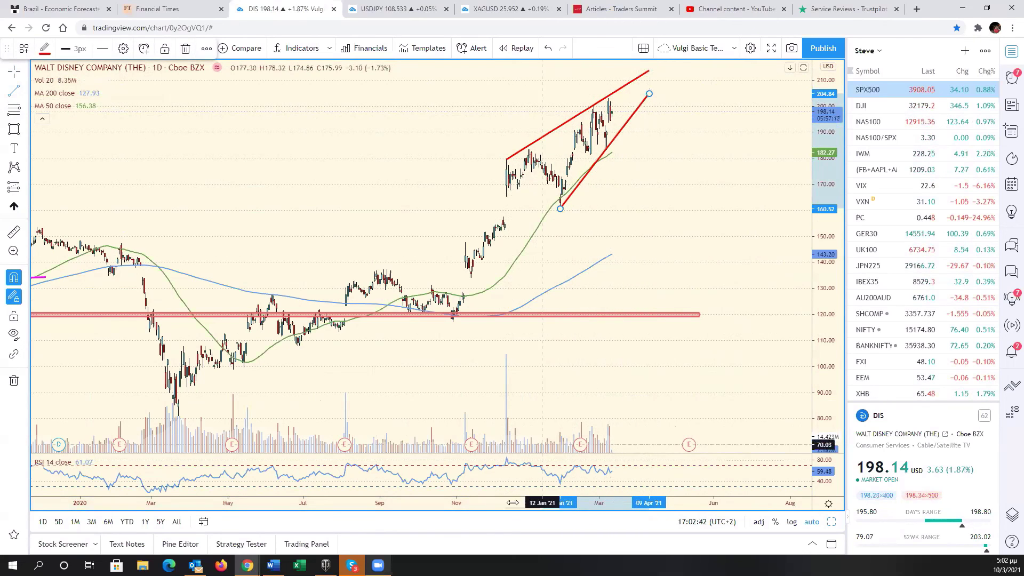
pyautogui.click(499, 456)
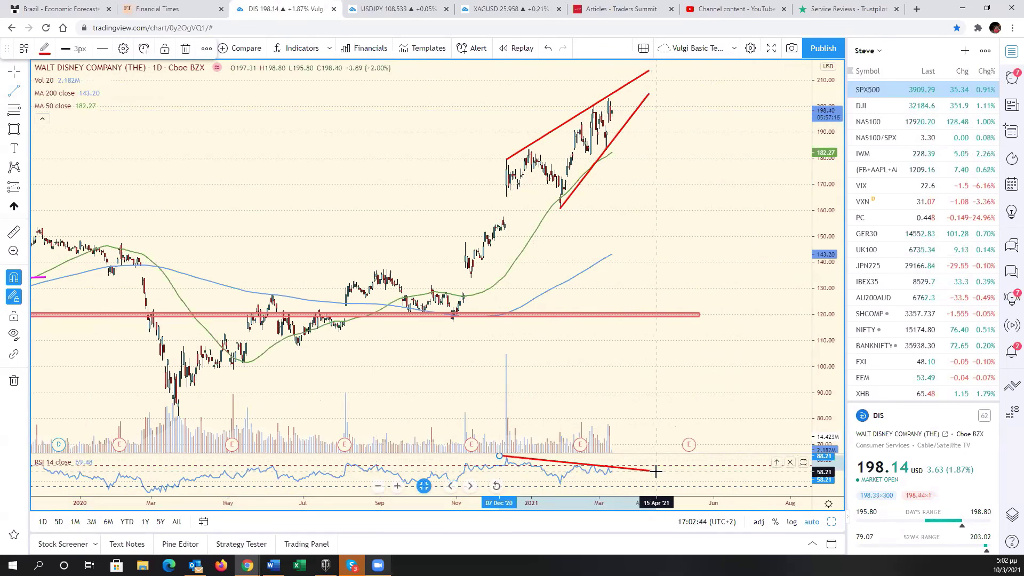
pyautogui.click(657, 471)
# Draw a projected drop from the latest high toward 152 and review it
pyautogui.click(618, 115)
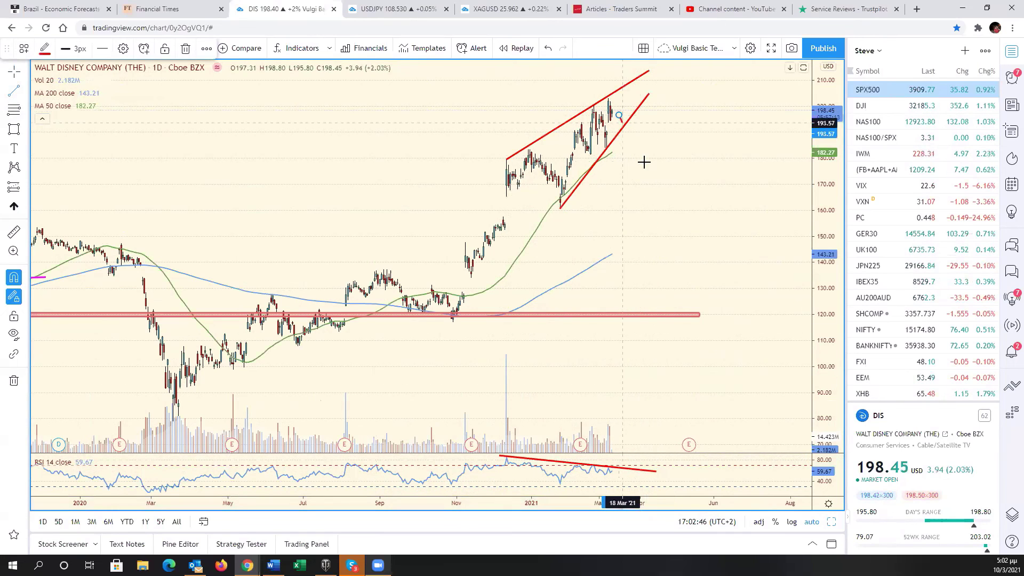
pyautogui.click(668, 230)
pyautogui.scroll(5, 708, 219)
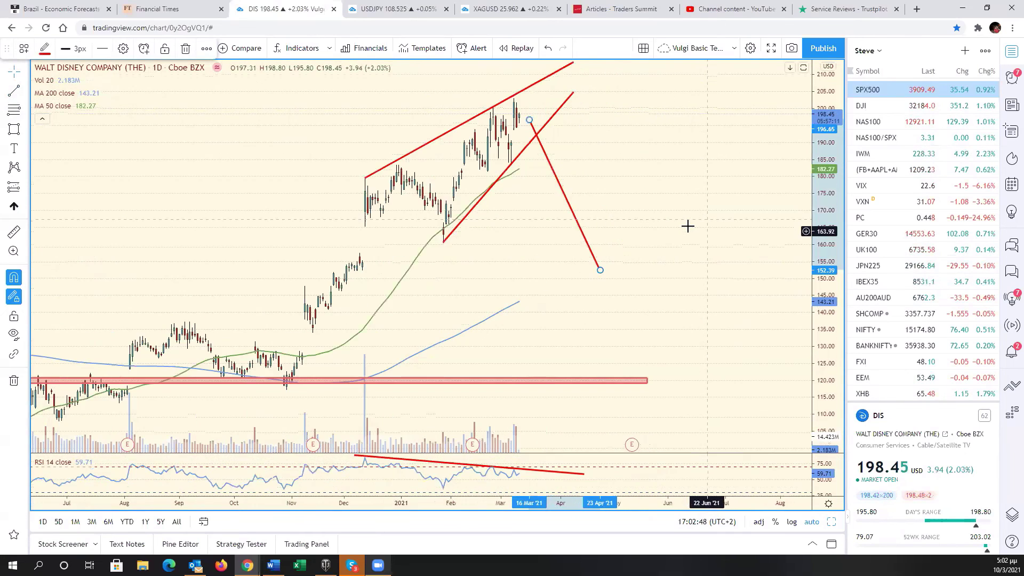
pyautogui.moveTo(656, 235); pyautogui.dragTo(738, 274)
pyautogui.scroll(-2, 718, 272)
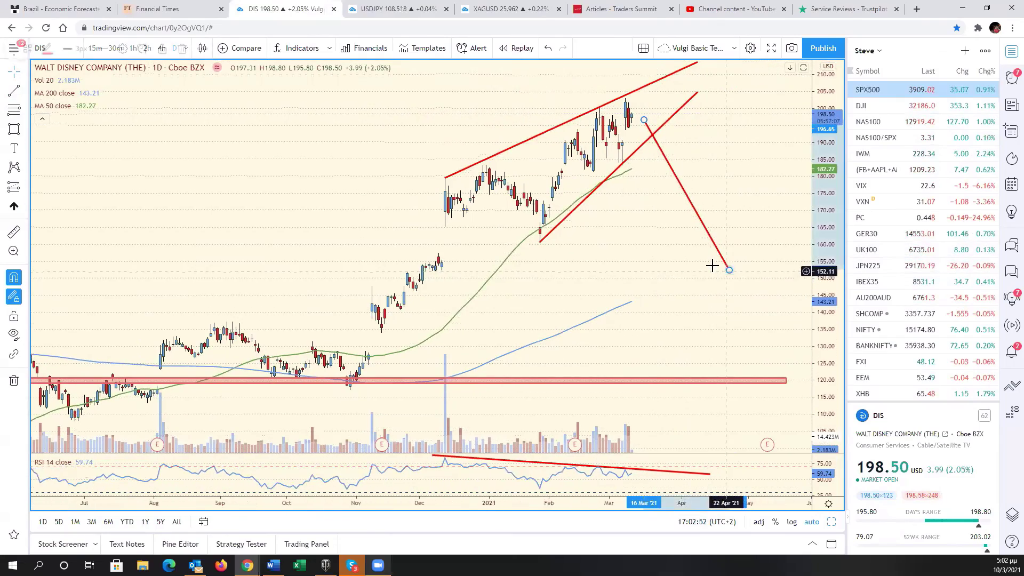
pyautogui.click(715, 266)
pyautogui.scroll(-2, 652, 288)
pyautogui.scroll(-6, 651, 301)
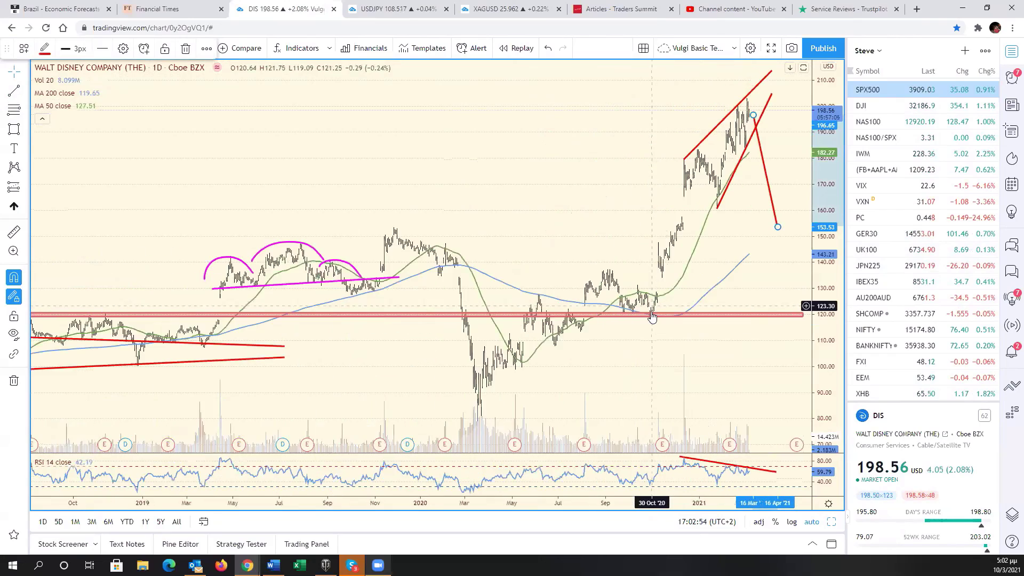
pyautogui.scroll(4, 652, 319)
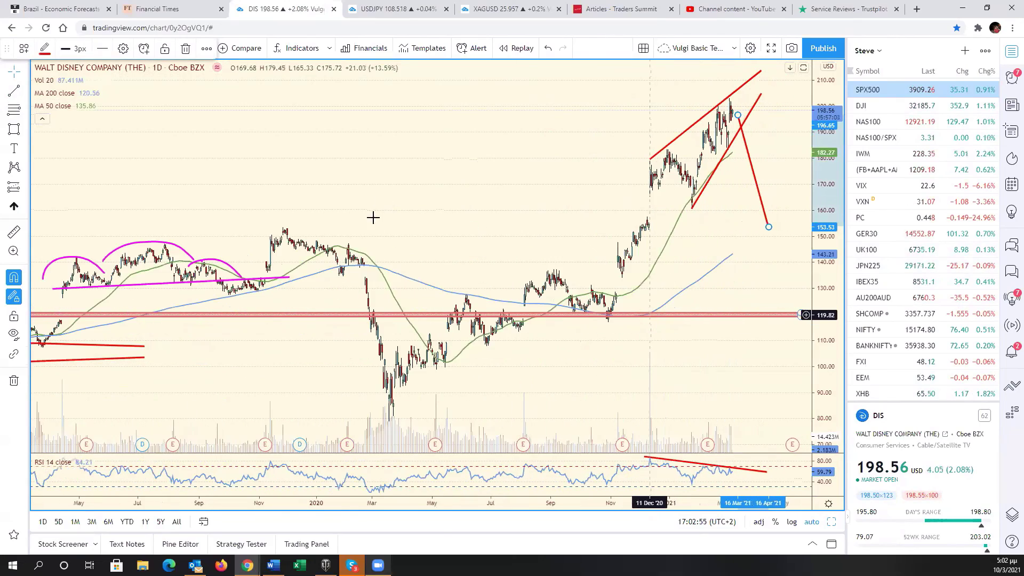
pyautogui.scroll(1, 388, 242)
pyautogui.scroll(3, 388, 241)
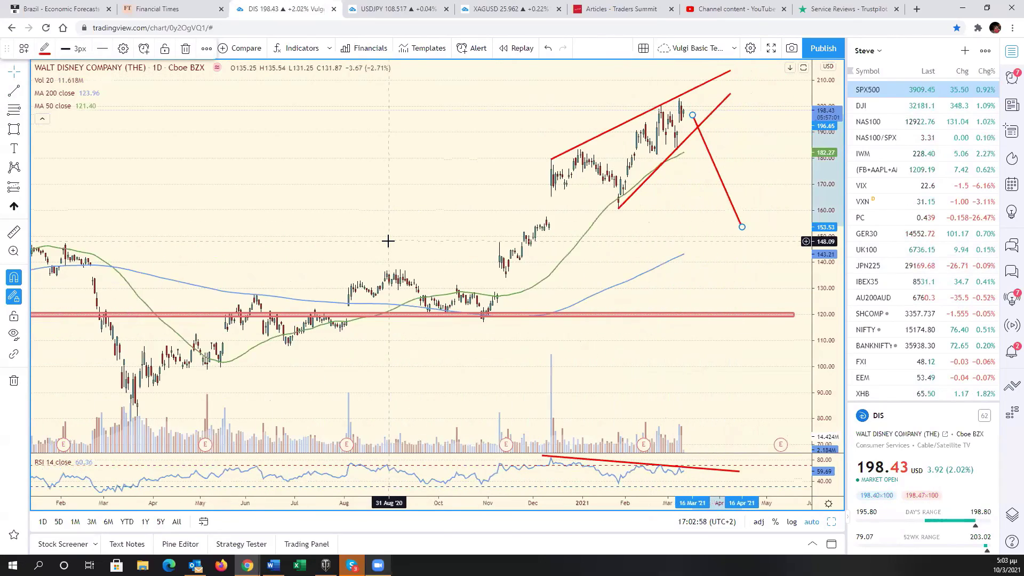
pyautogui.scroll(3, 388, 242)
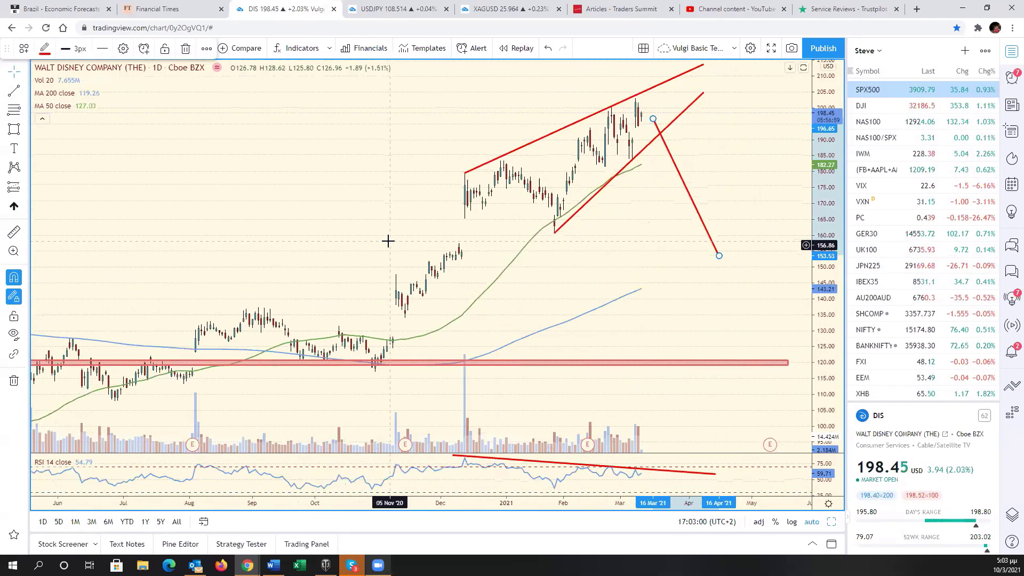
pyautogui.scroll(-6, 634, 273)
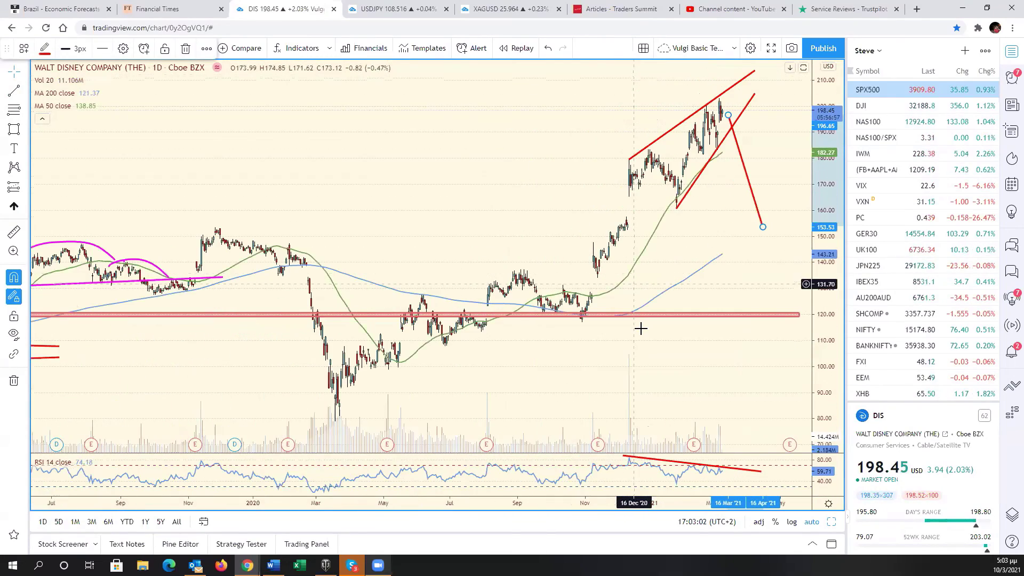
pyautogui.scroll(-4, 640, 328)
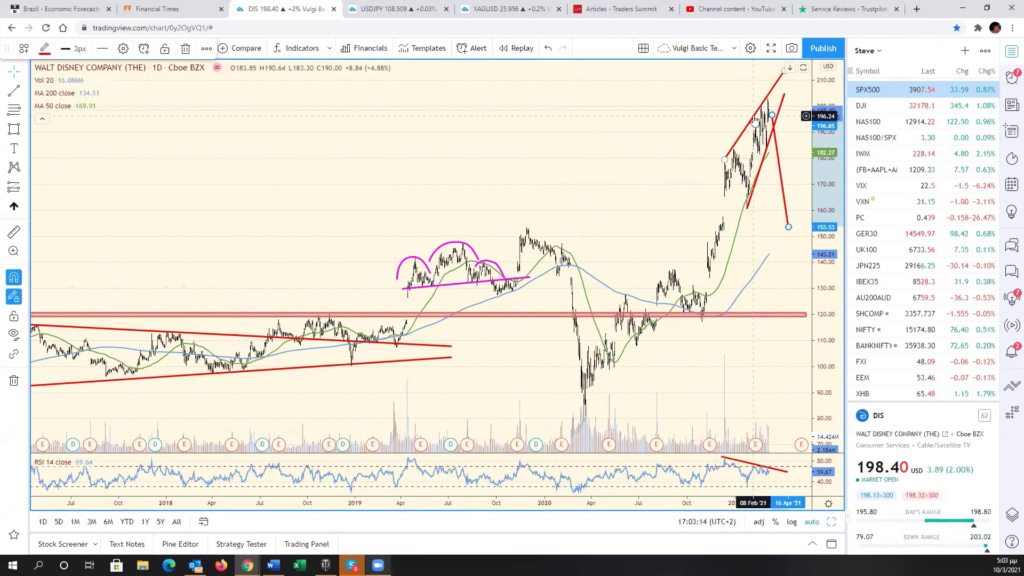
pyautogui.scroll(3, 714, 122)
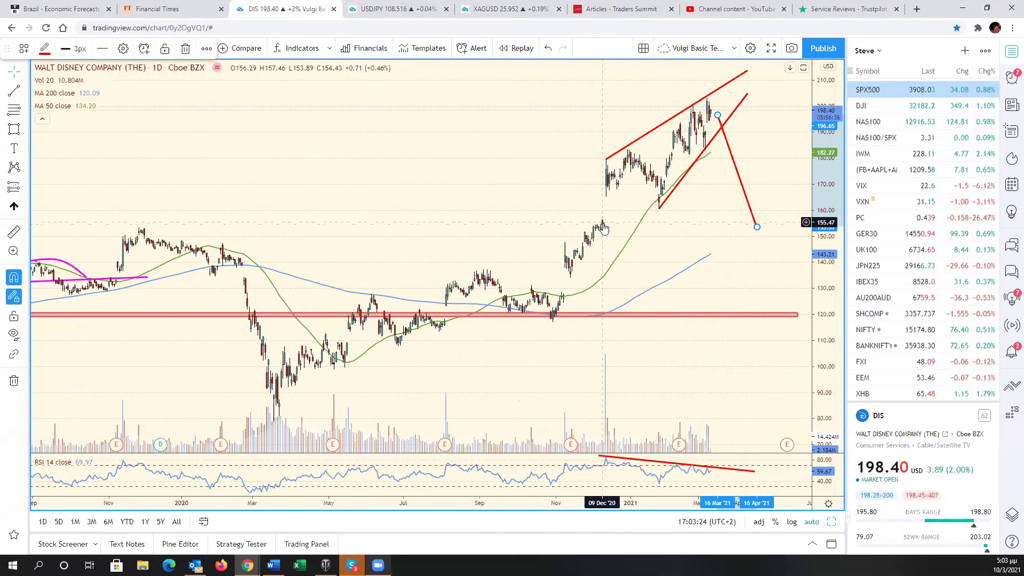
pyautogui.scroll(3, 697, 270)
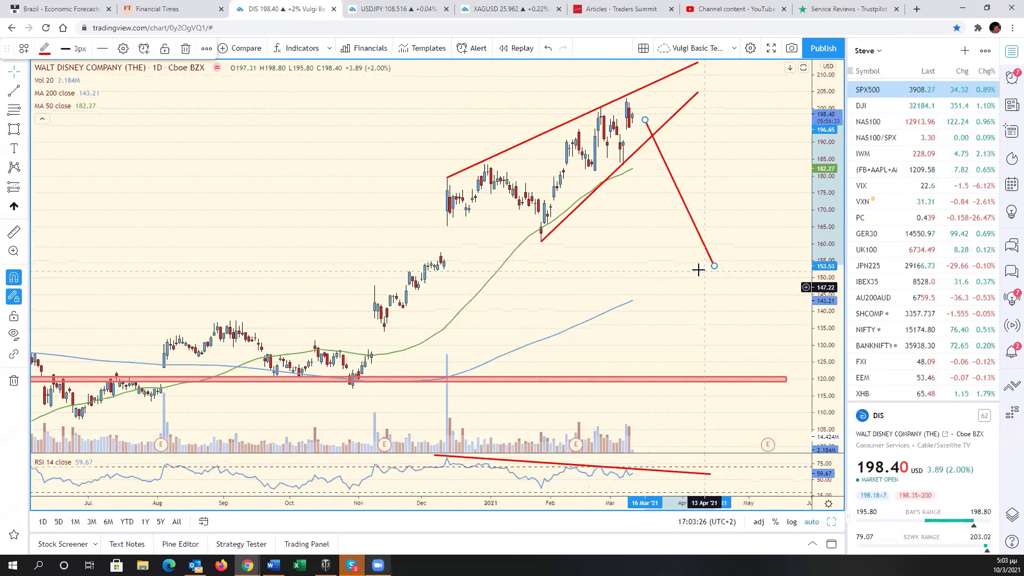
# Pan to earlier history, then switch the chart back to the S&P 500 from the watchlist
pyautogui.click(688, 290)
pyautogui.moveTo(688, 290)
pyautogui.mouseDown()
pyautogui.moveTo(747, 267)
pyautogui.moveTo(853, 192)
pyautogui.mouseUp()
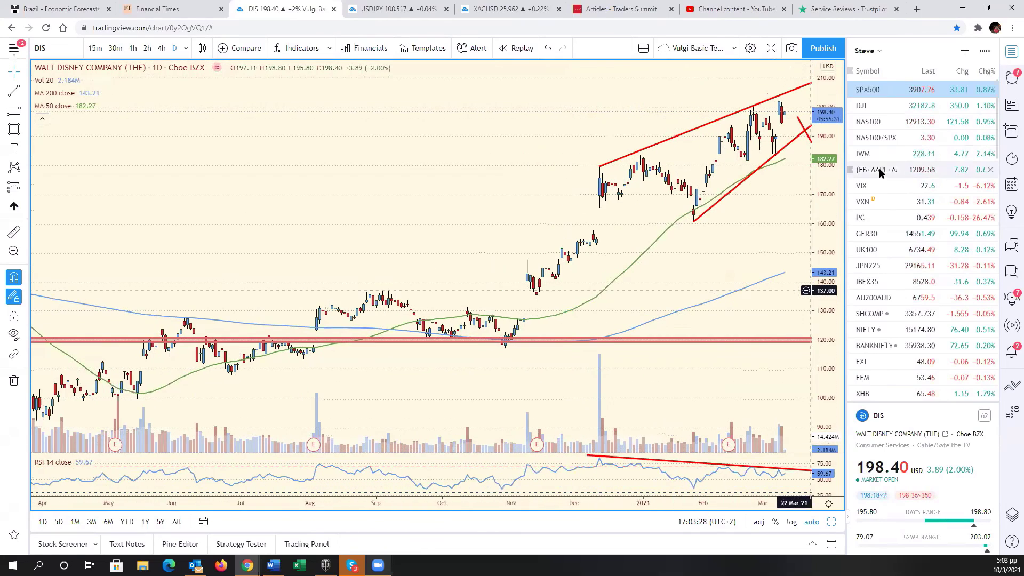
pyautogui.click(868, 89)
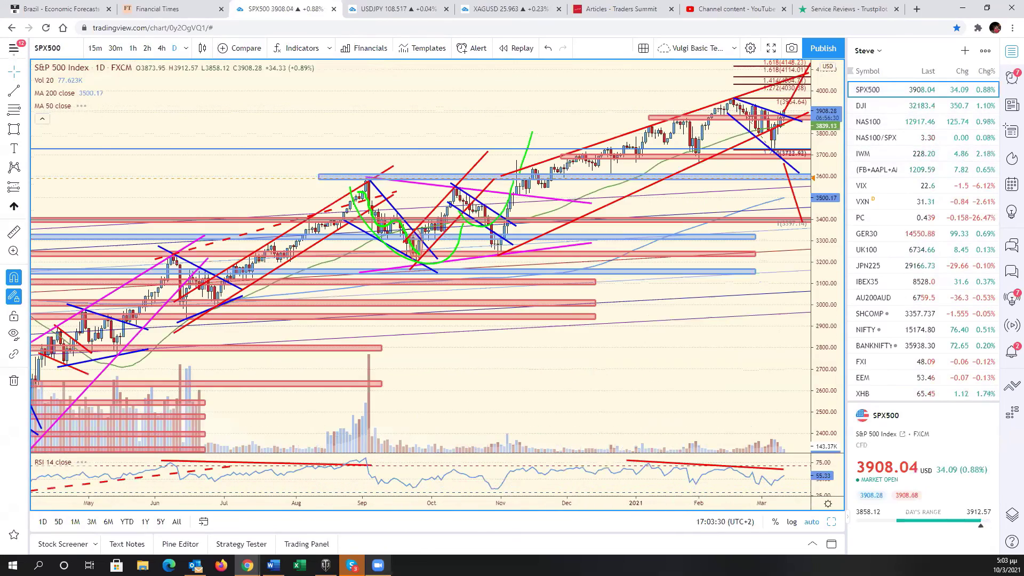